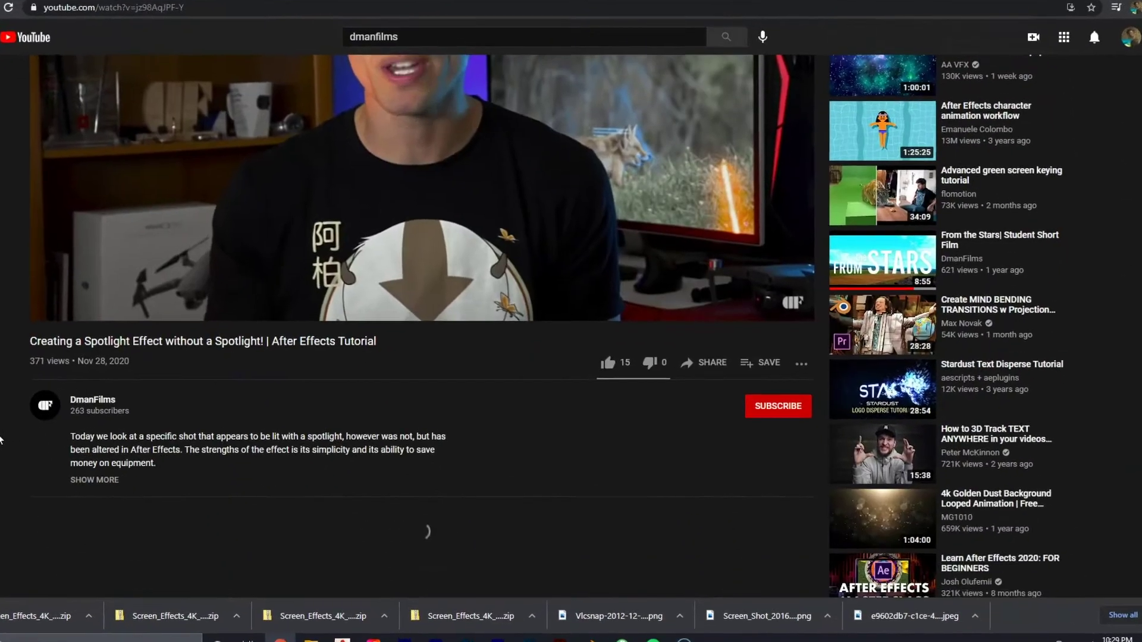
Step: Like the spotlight effect tutorial video and subscribe to the DmanFilms channel
click(608, 362)
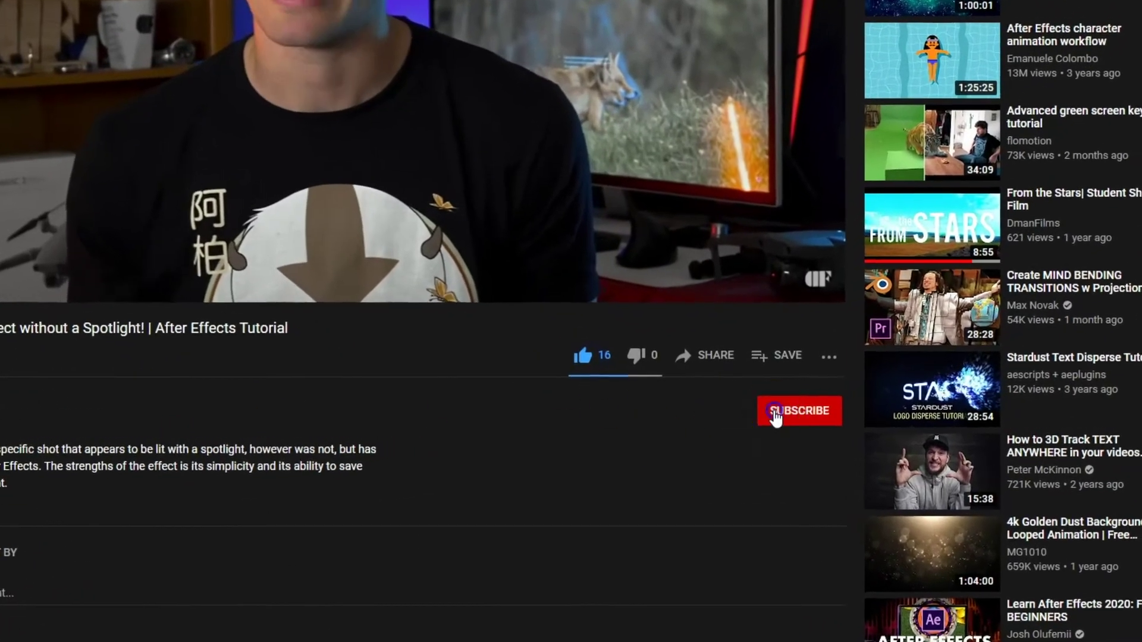
click(773, 412)
click(823, 410)
click(885, 455)
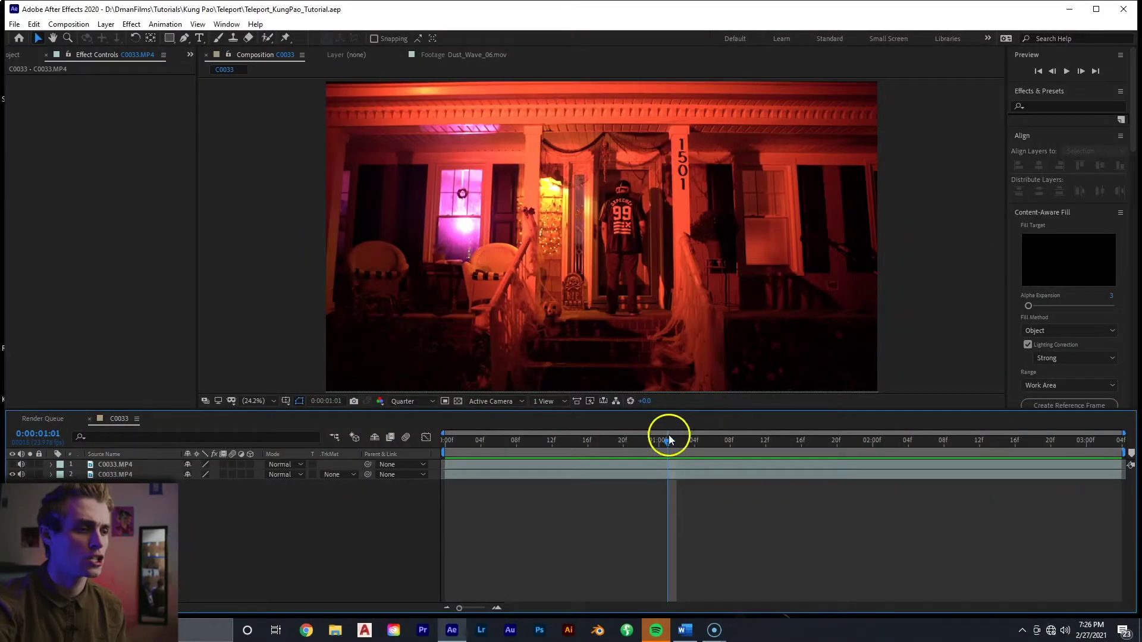
Step: Examine the lower C0033.MP4 clip frame by frame to find the moment for the man's disappearance
mouse_move(668, 439)
mouse_down()
mouse_move(636, 441)
mouse_move(675, 443)
mouse_up()
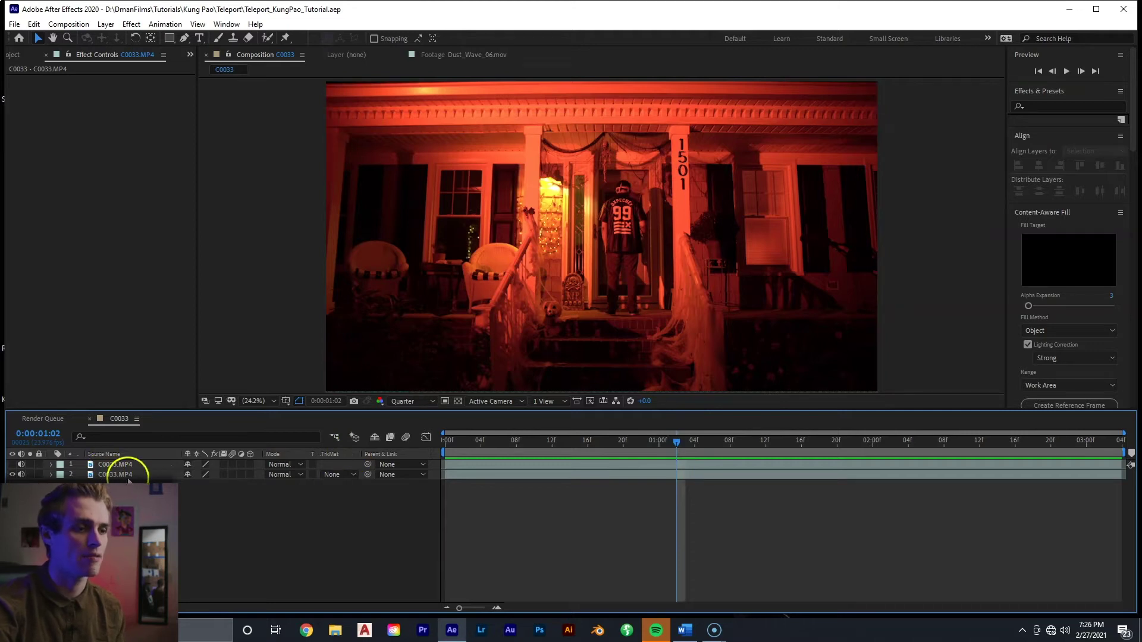
click(494, 474)
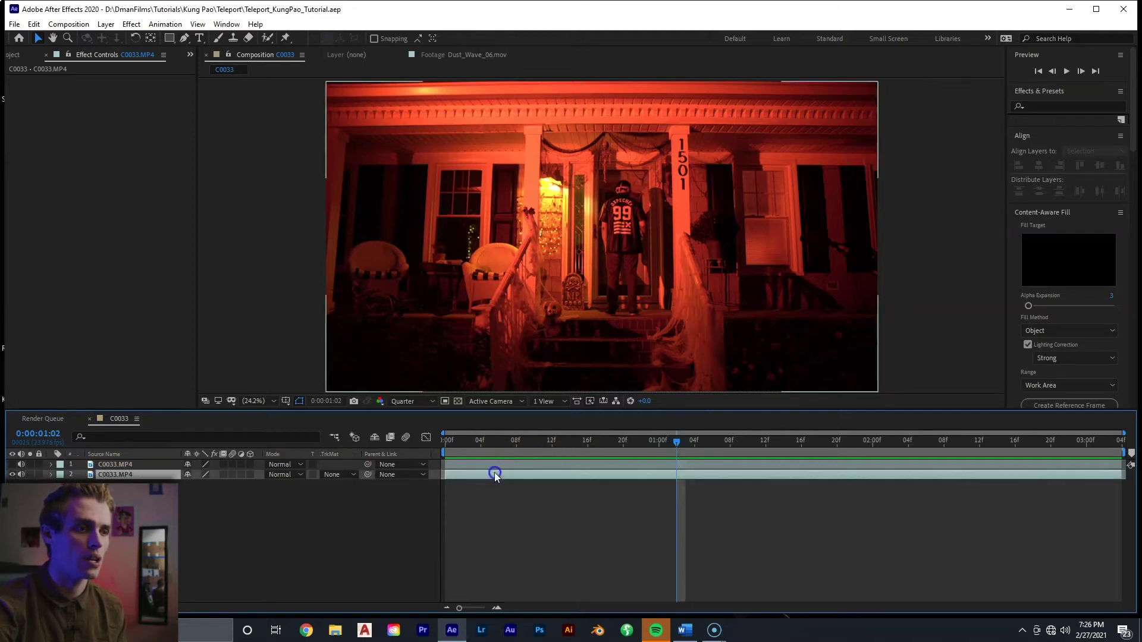
drag(678, 439, 820, 430)
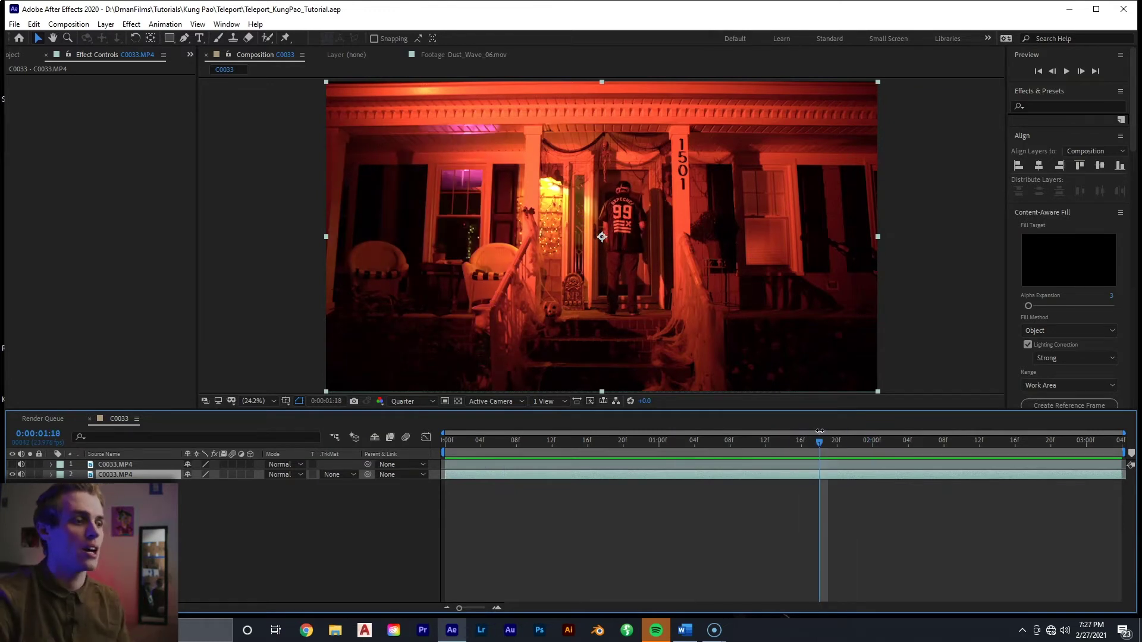
drag(819, 430, 825, 445)
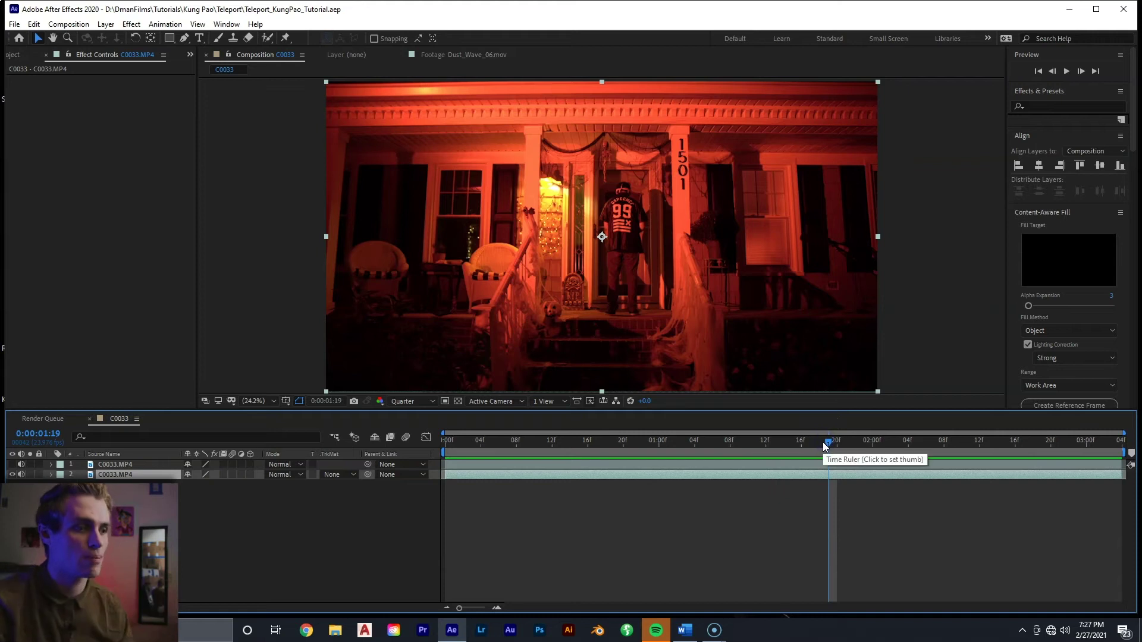
click(13, 465)
drag(831, 446, 883, 448)
drag(883, 448, 874, 449)
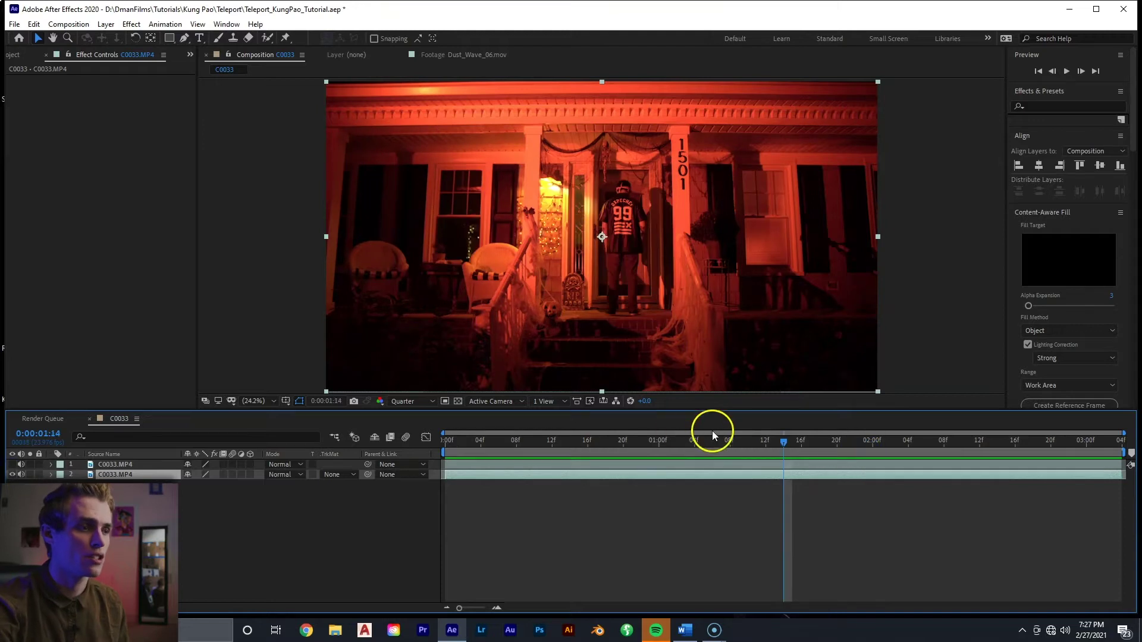
Step: Split the lower C0033.MP4 clip at 0:00:01:22 and delete the part after the split
drag(712, 432, 853, 434)
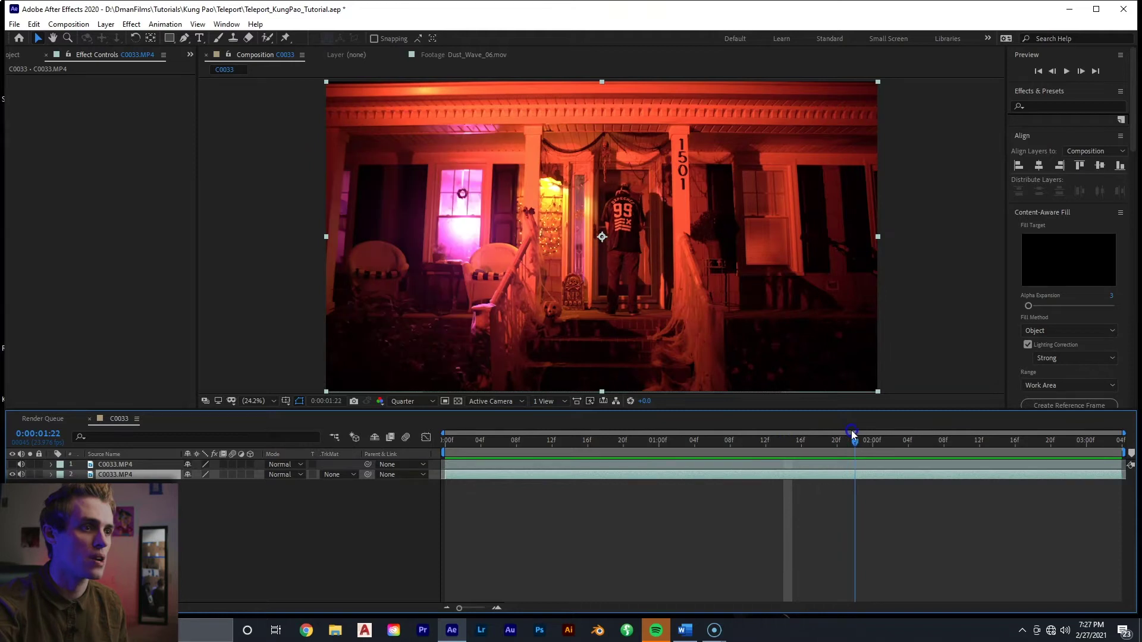
key(ctrl+shift+d)
click(855, 471)
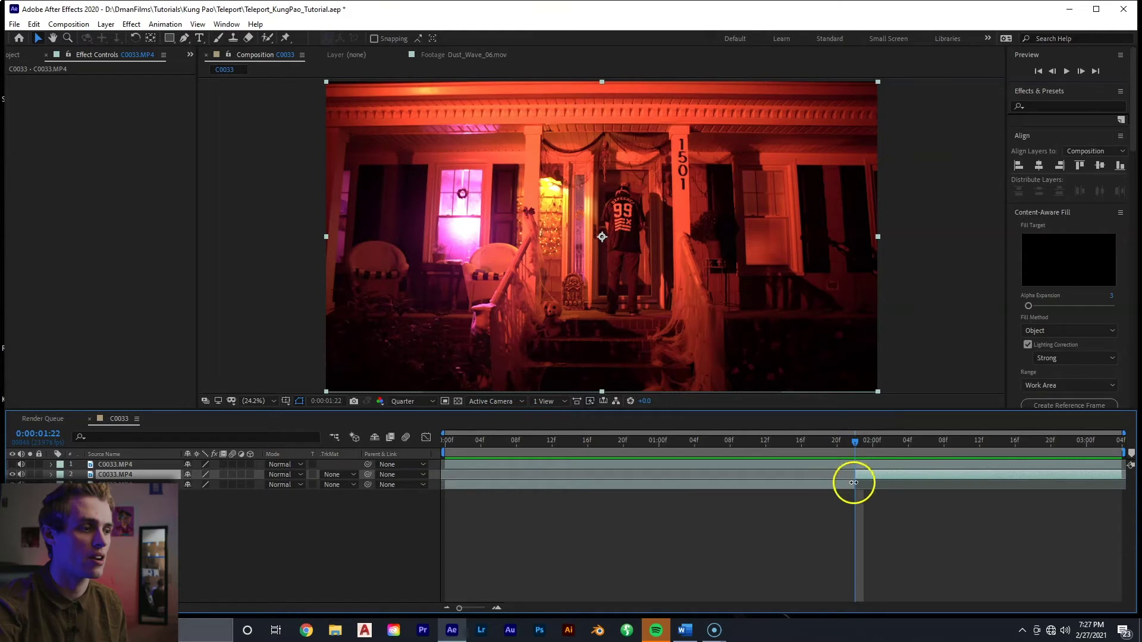
key(Delete)
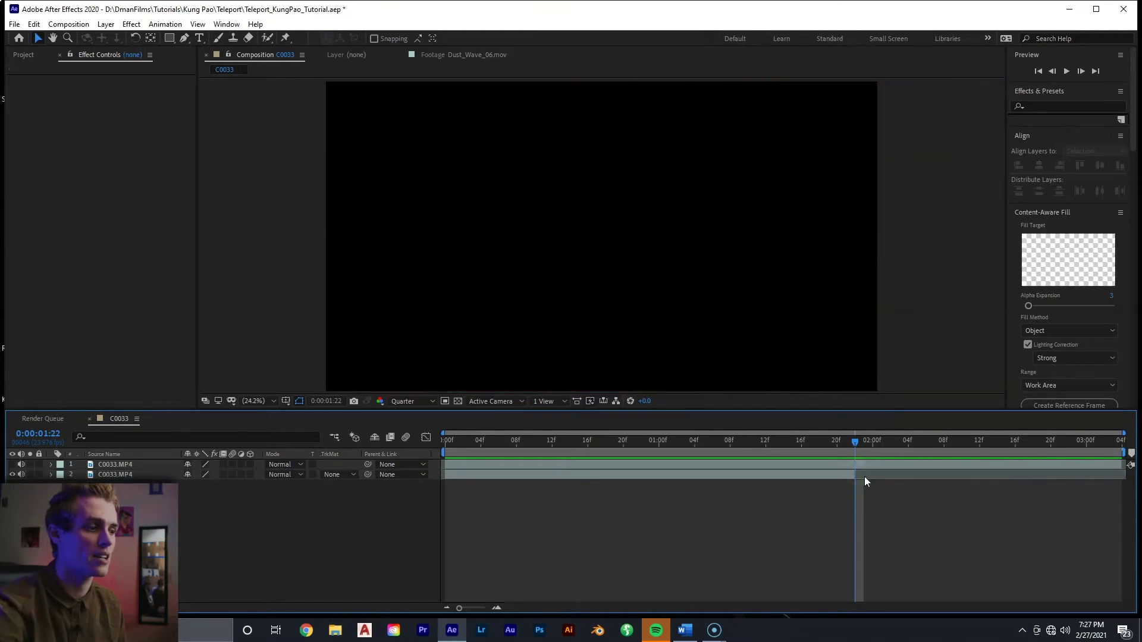
Step: Make the upper C0033.MP4 layer with the empty porch visible
drag(854, 451, 808, 452)
click(791, 462)
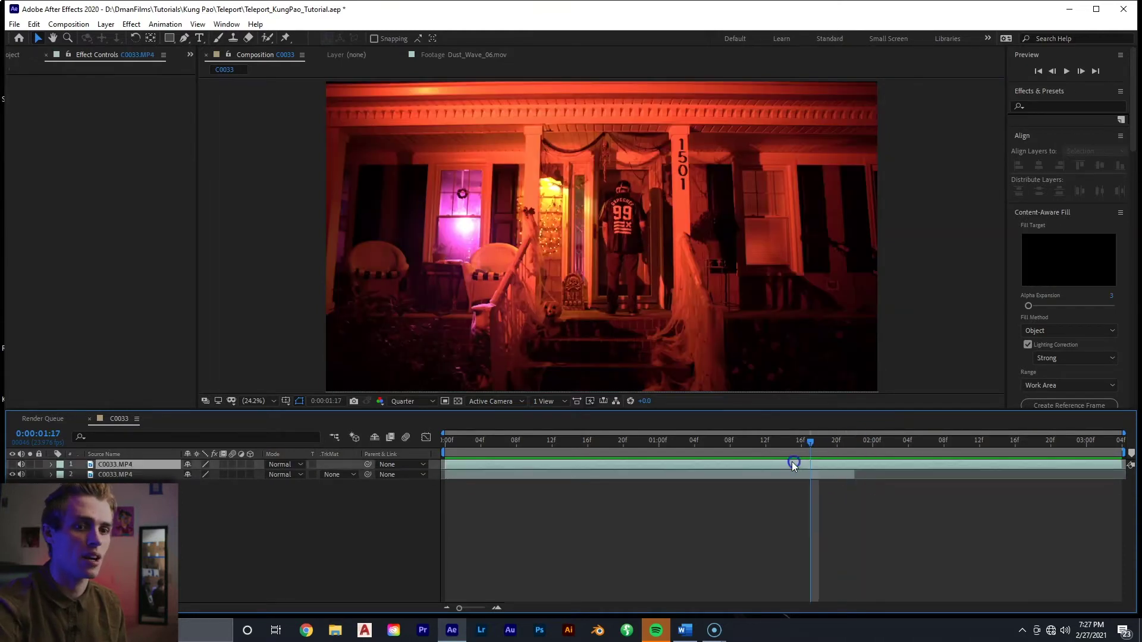
click(17, 465)
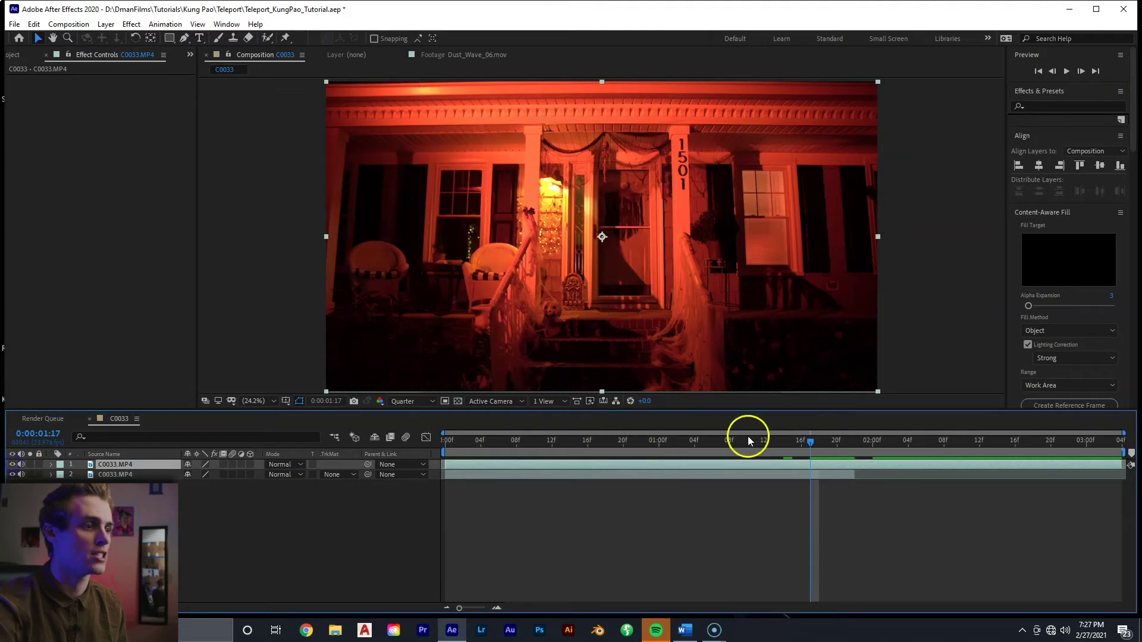
Step: Split the empty porch clip at 0:00:01:22 and delete the part before the split
drag(825, 451, 855, 452)
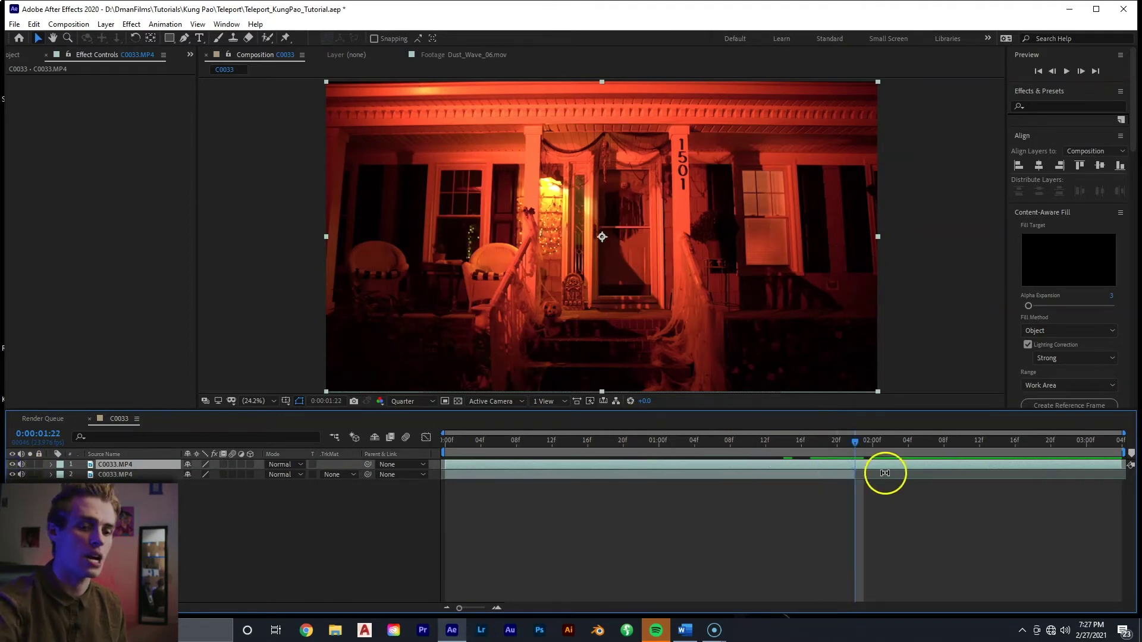
key(ctrl+shift+d)
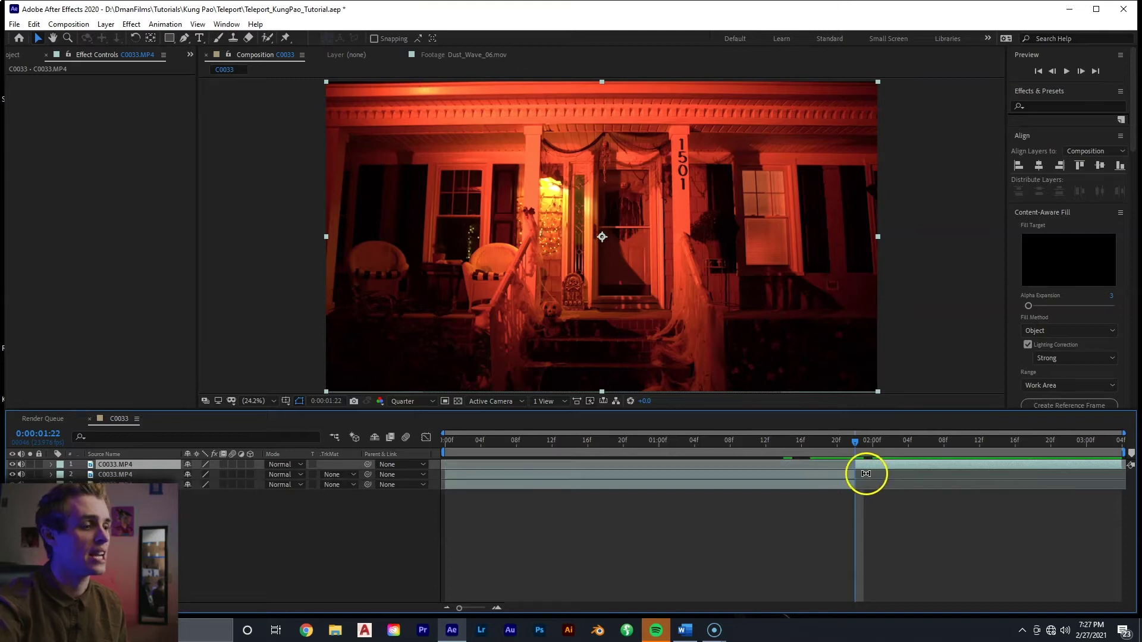
click(840, 475)
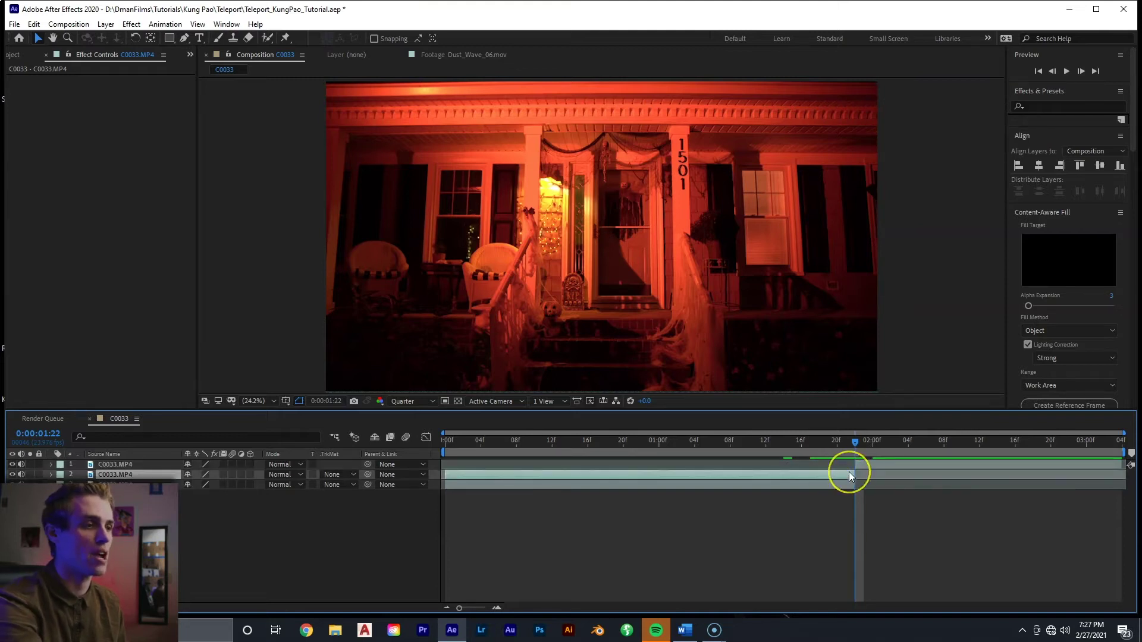
key(Delete)
click(859, 465)
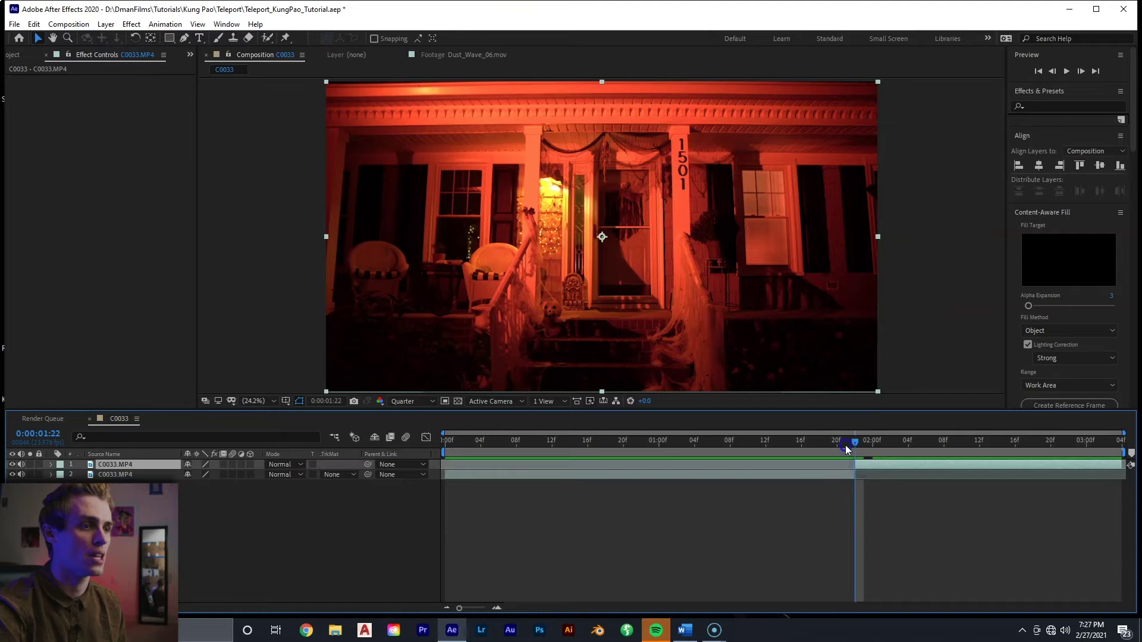
Step: Preview the cut from the man at the door to the empty porch, starting from 0:00:01:05
drag(847, 449, 703, 448)
key(space)
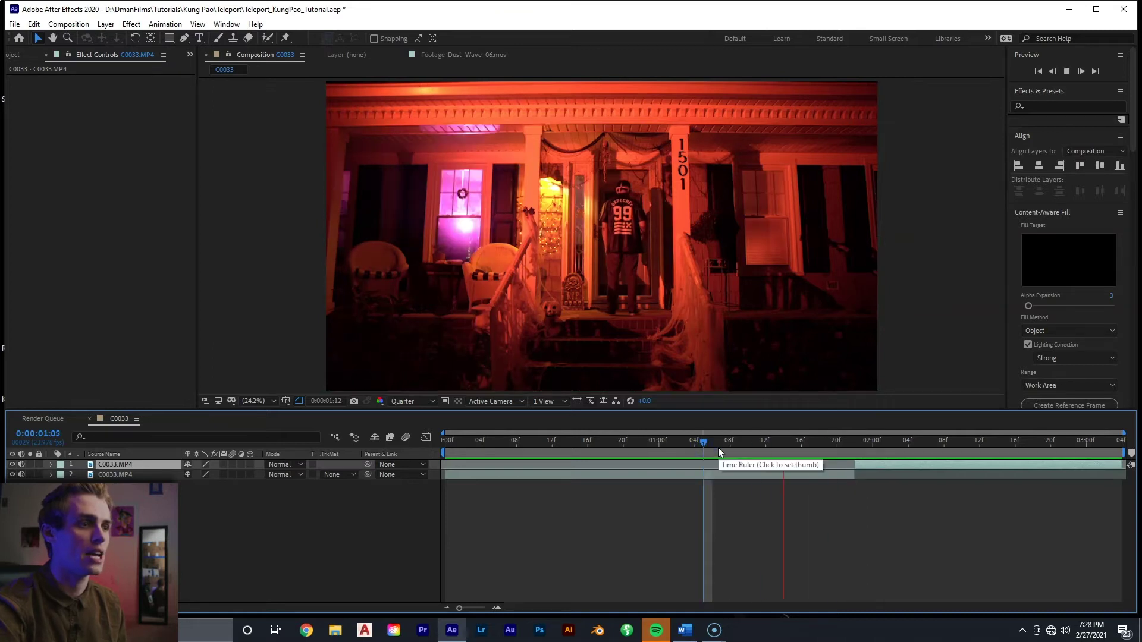
drag(841, 442, 712, 444)
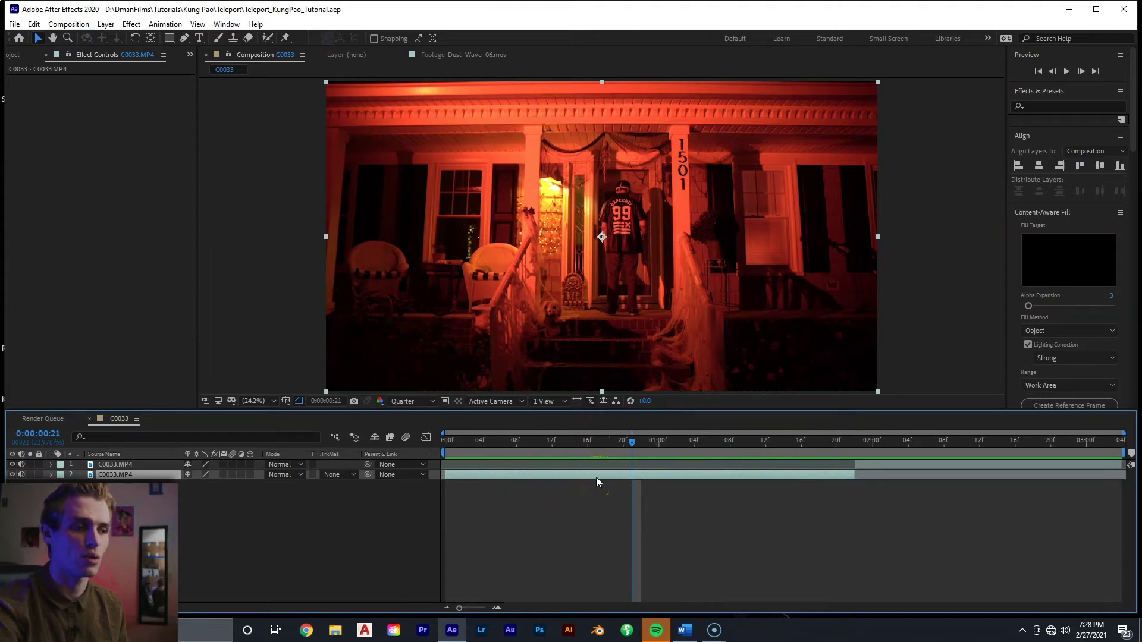
Step: Duplicate the clip of the man to the top of the layer stack and extend its end to the composition's end
key(ctrl+d)
click(161, 465)
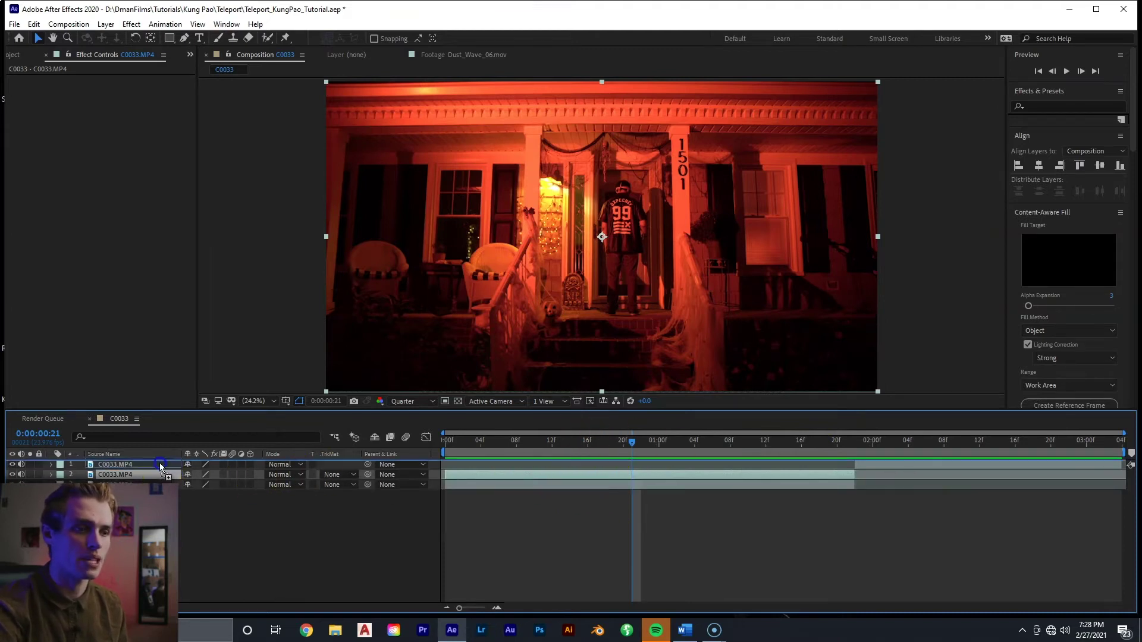
drag(853, 459, 1123, 462)
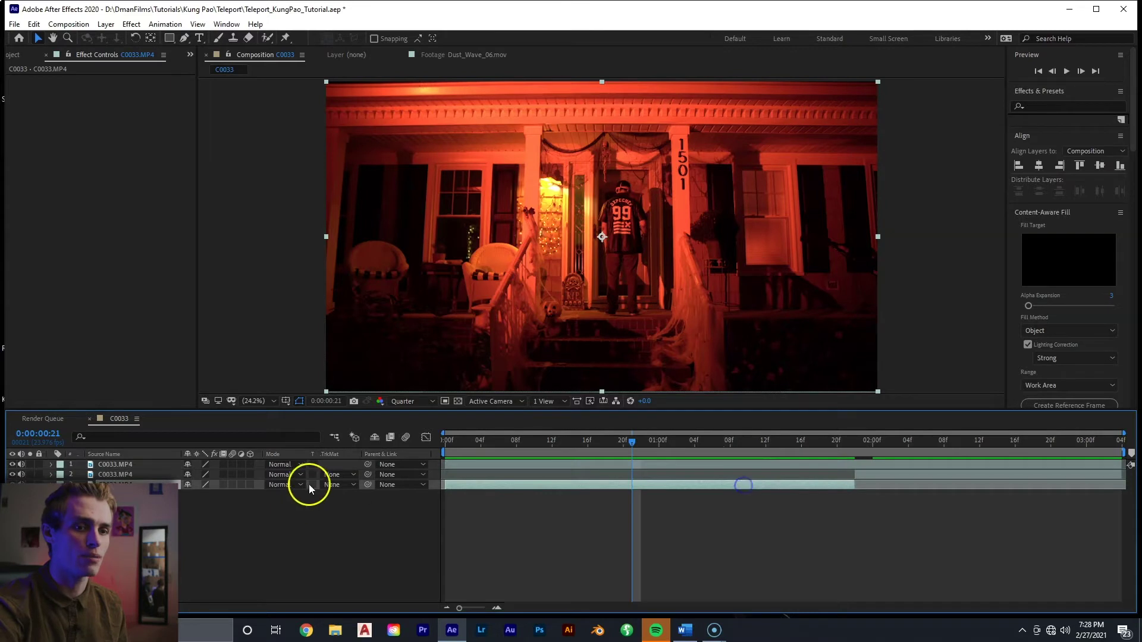
Step: Pre-compose the two lower C0033.MP4 layers as "Base Layer" and preview the composition from about 0:00:01:01
shift+click(150, 473)
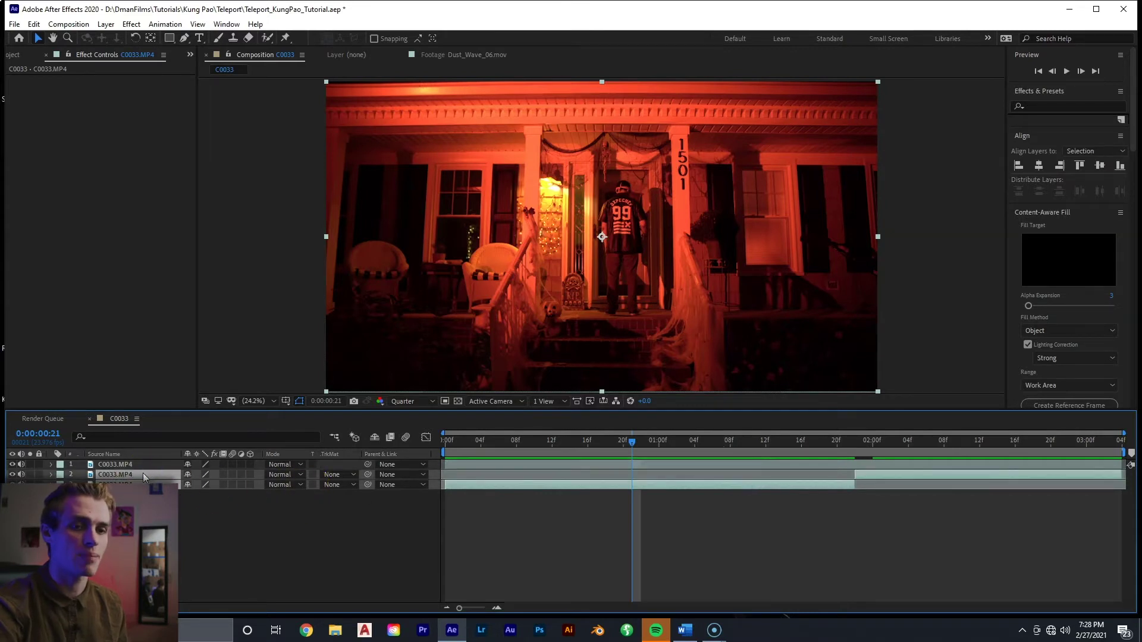
right_click(143, 473)
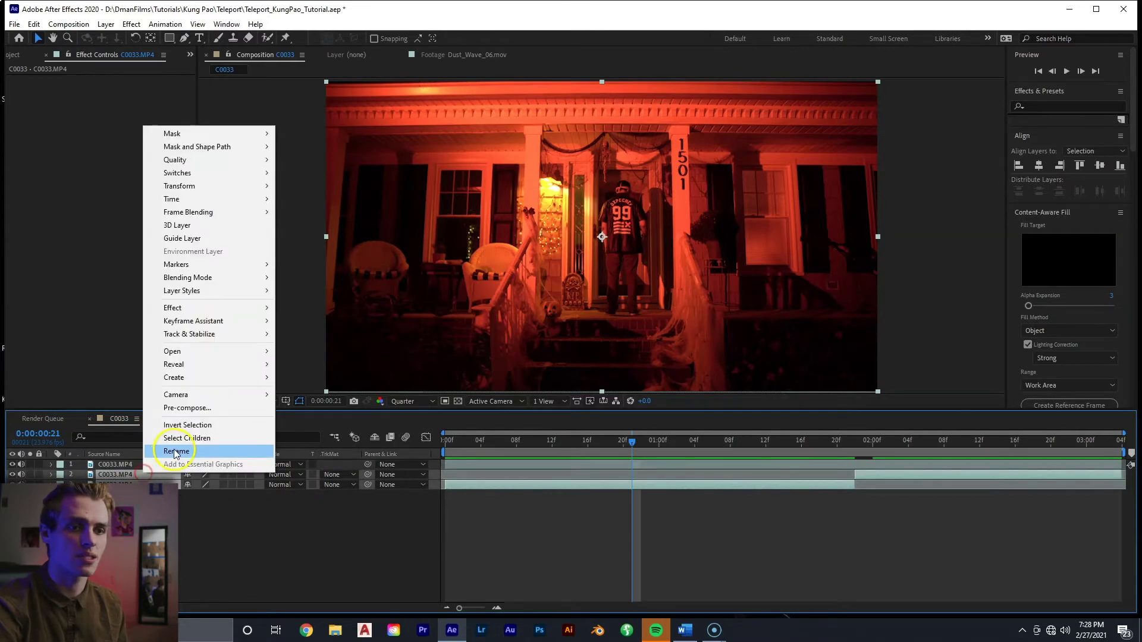
click(193, 410)
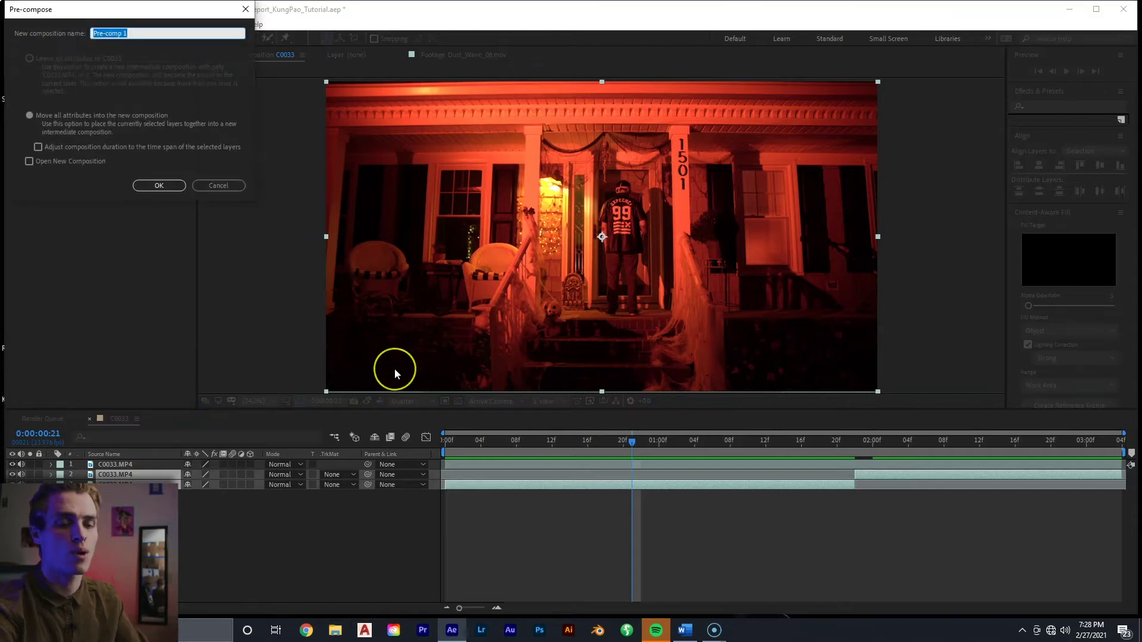
text(Base Layer)
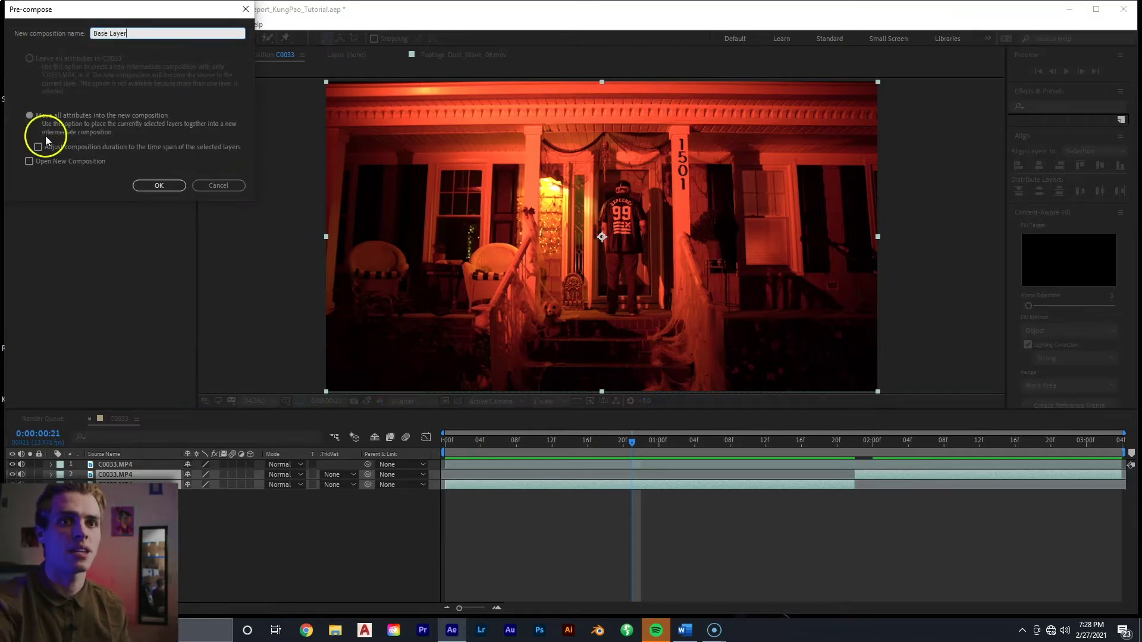
click(159, 185)
click(673, 441)
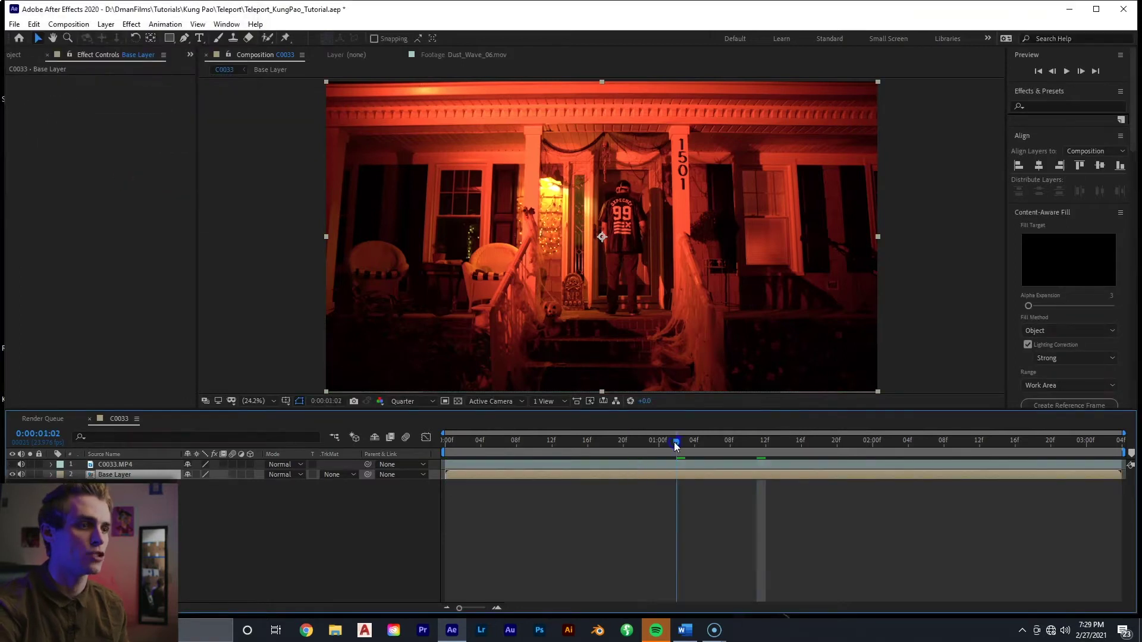
key(space)
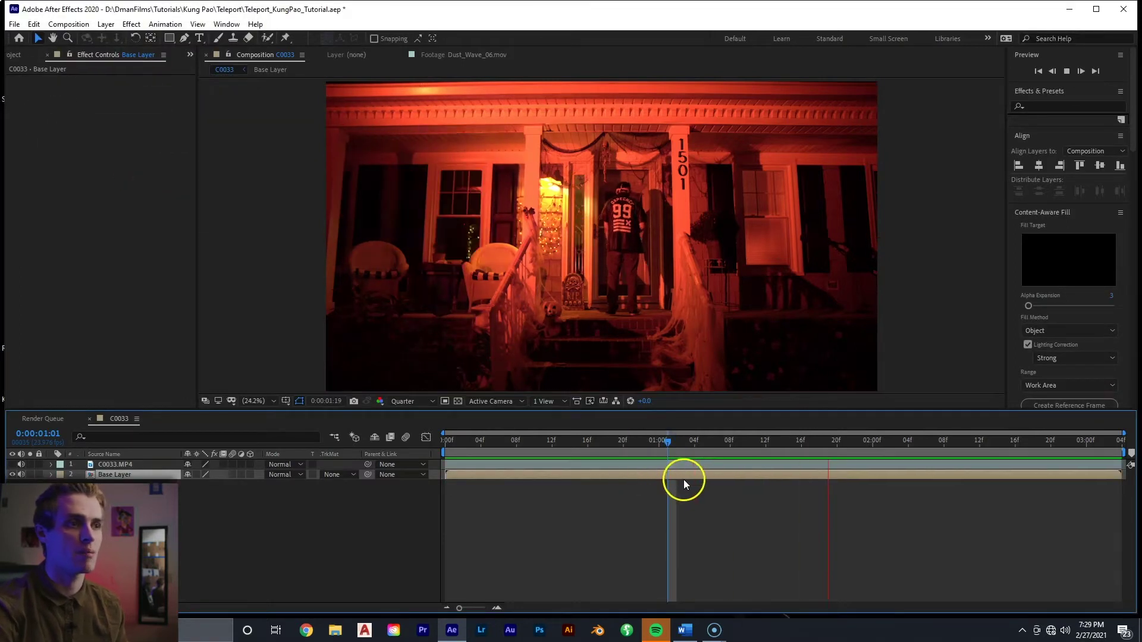
Step: Split the top C0033.MP4 clip at 0:00:01:22 and delete the part before the split
click(851, 464)
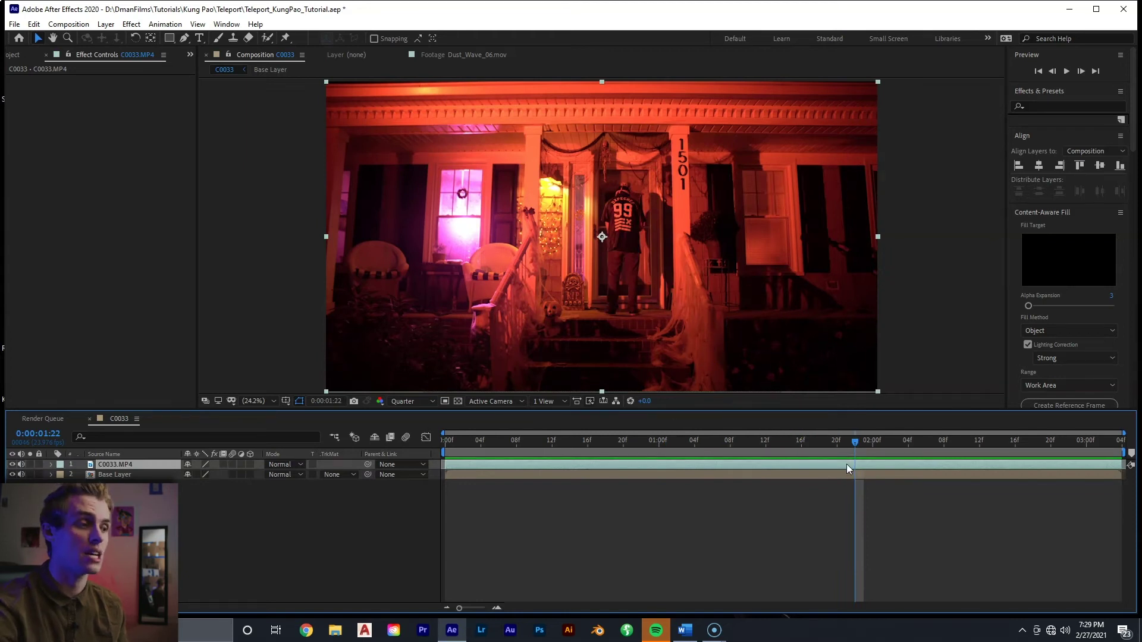
key(ctrl+d)
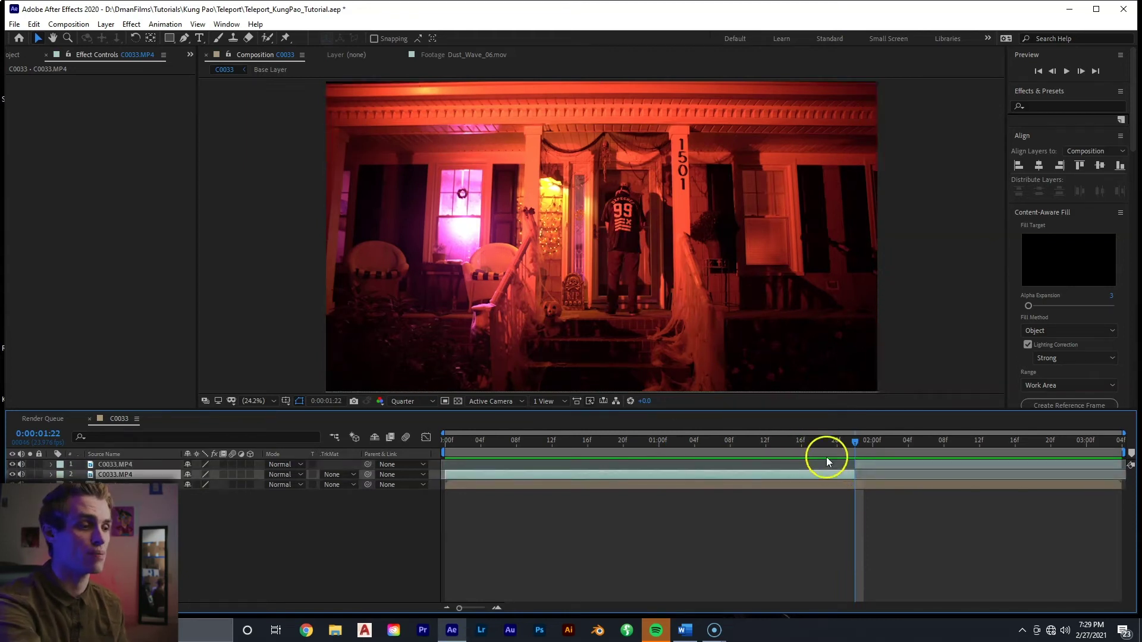
key(Delete)
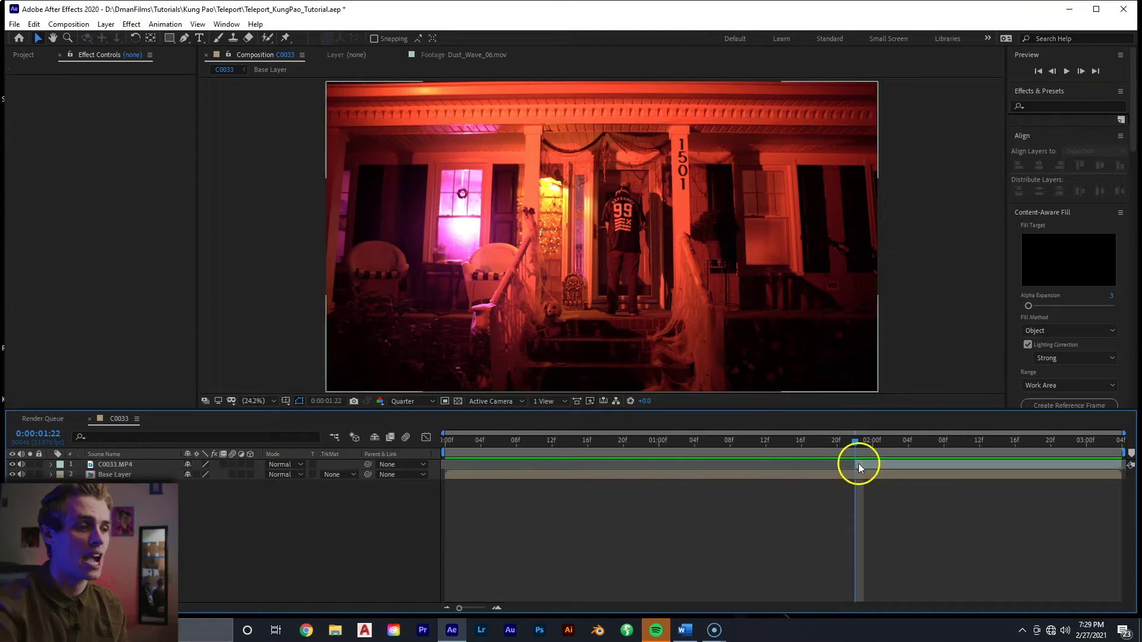
click(859, 463)
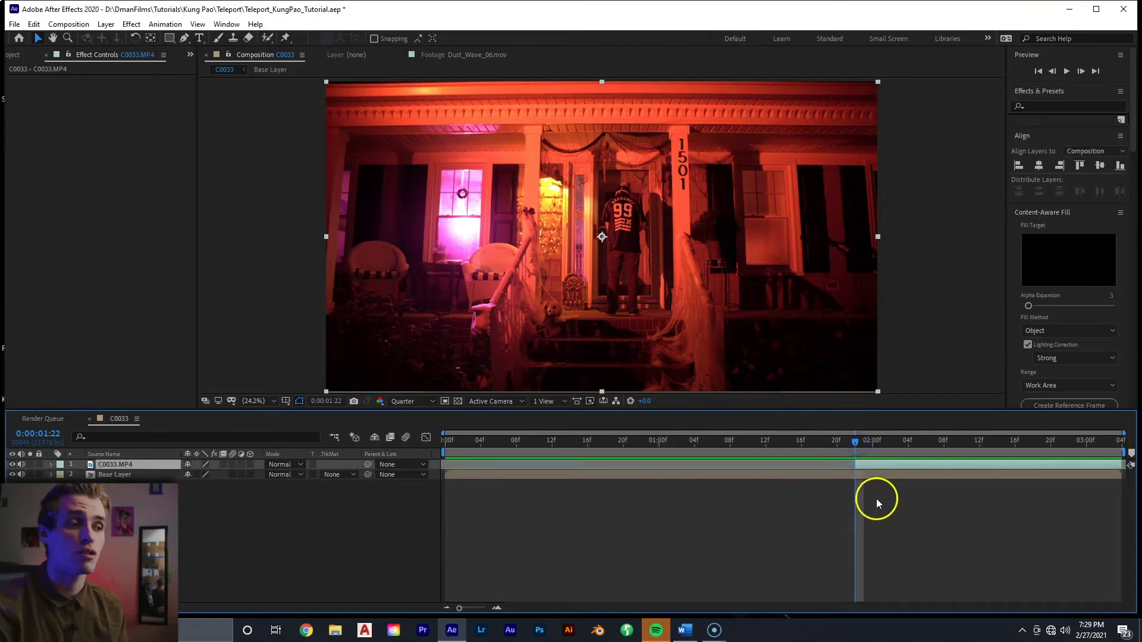
Step: Step frame by frame between 0:00:01:22 and 0:00:02:00 to examine the lighting changes in the top clip
mouse_move(858, 441)
mouse_down()
mouse_move(879, 444)
mouse_move(864, 450)
mouse_up()
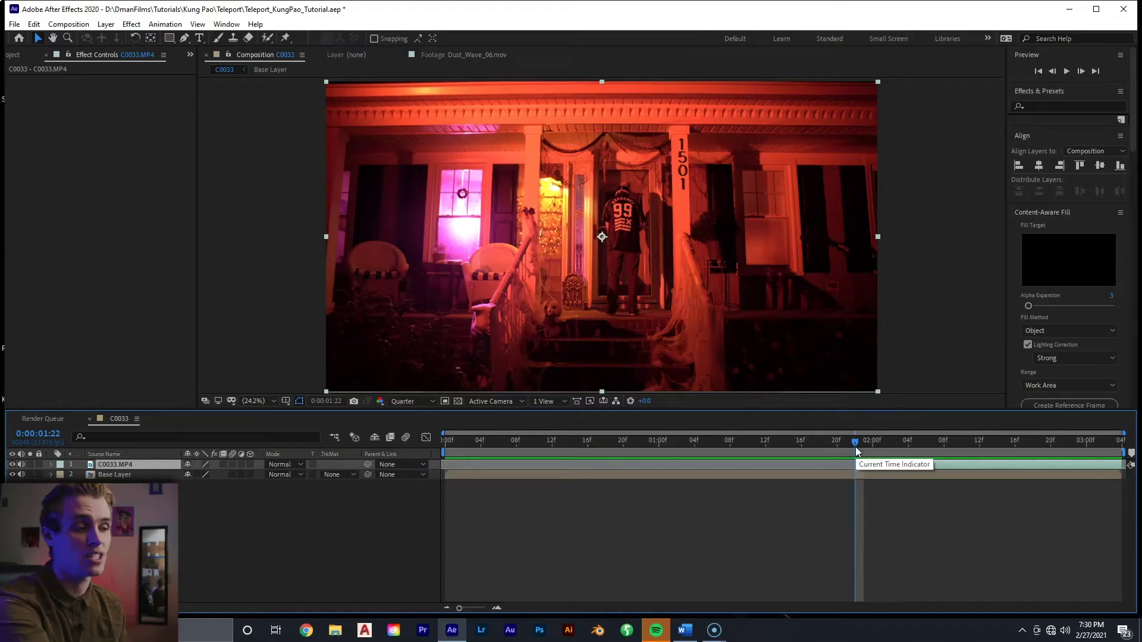
click(887, 495)
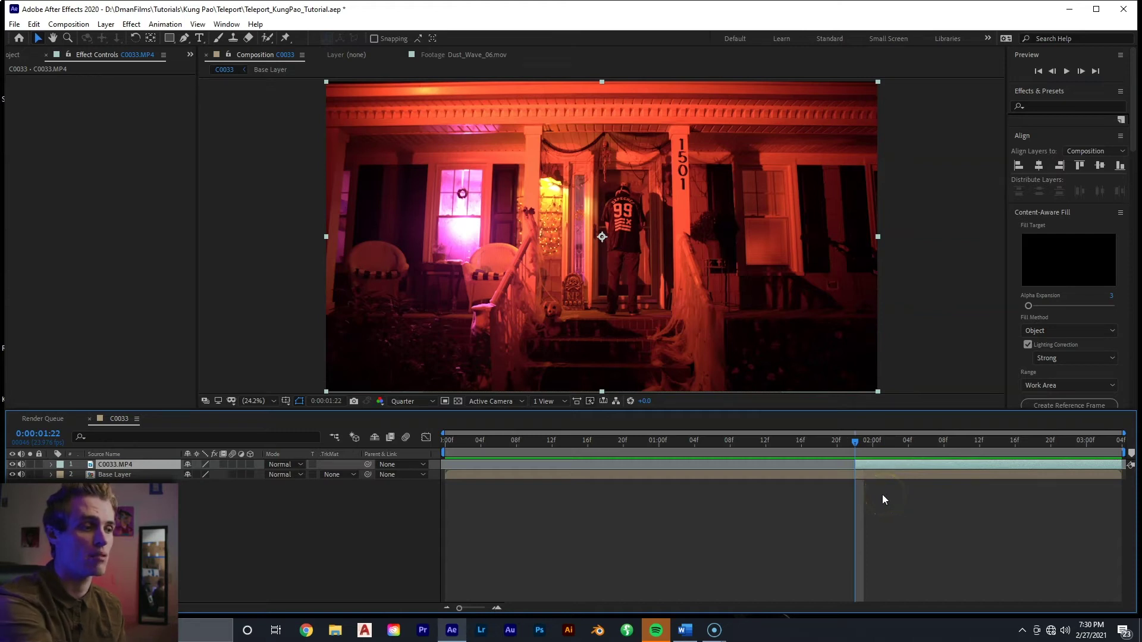
key(Page_Down)
click(859, 470)
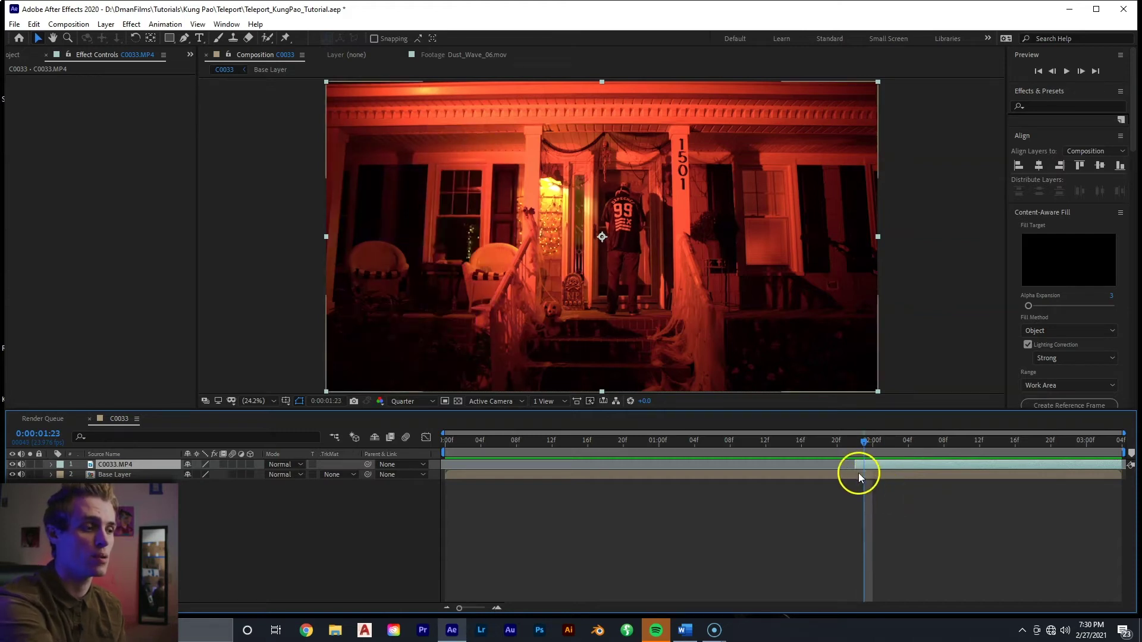
key(Page_Down)
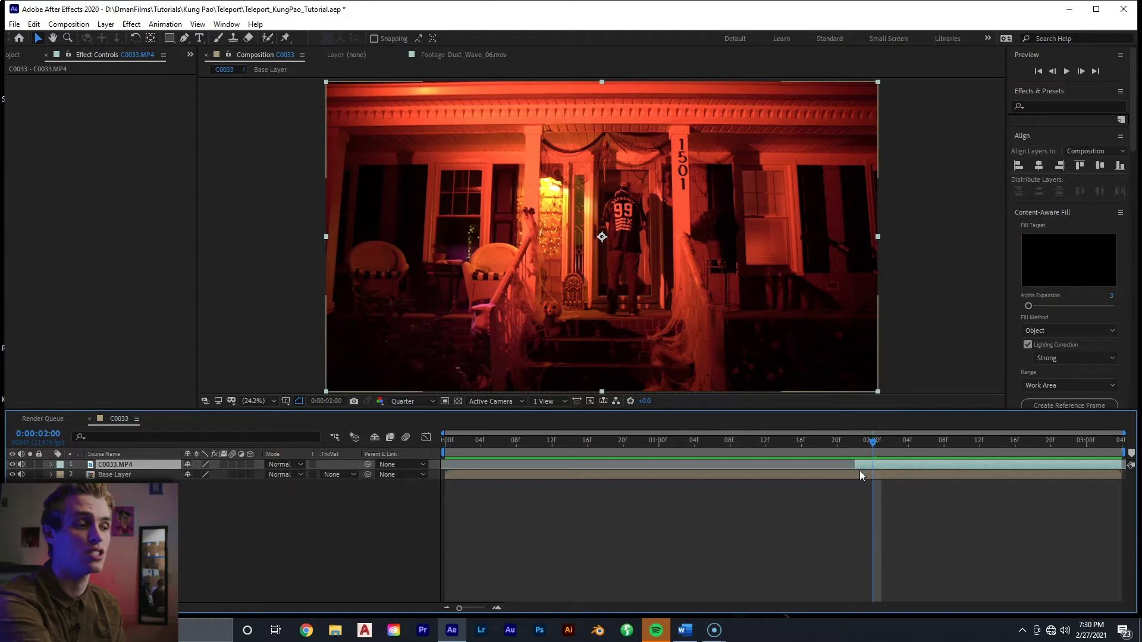
key(Page_Up)
key(Page_Up)
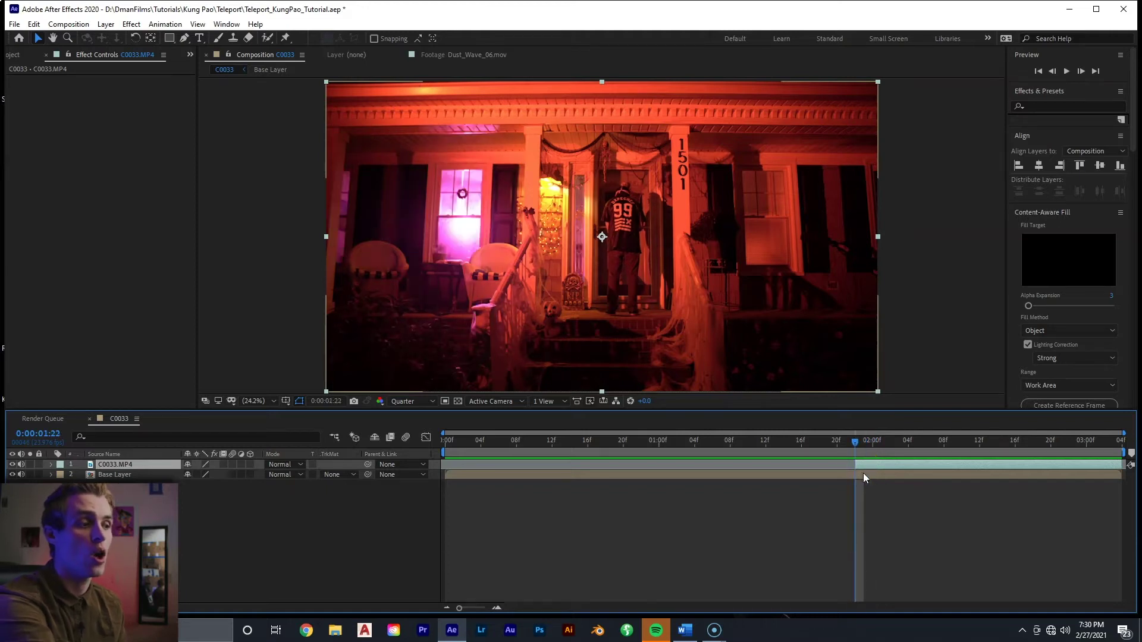
Step: Split the top C0033.MP4 clip at 0:00:02:02 and delete the part after the split
click(864, 474)
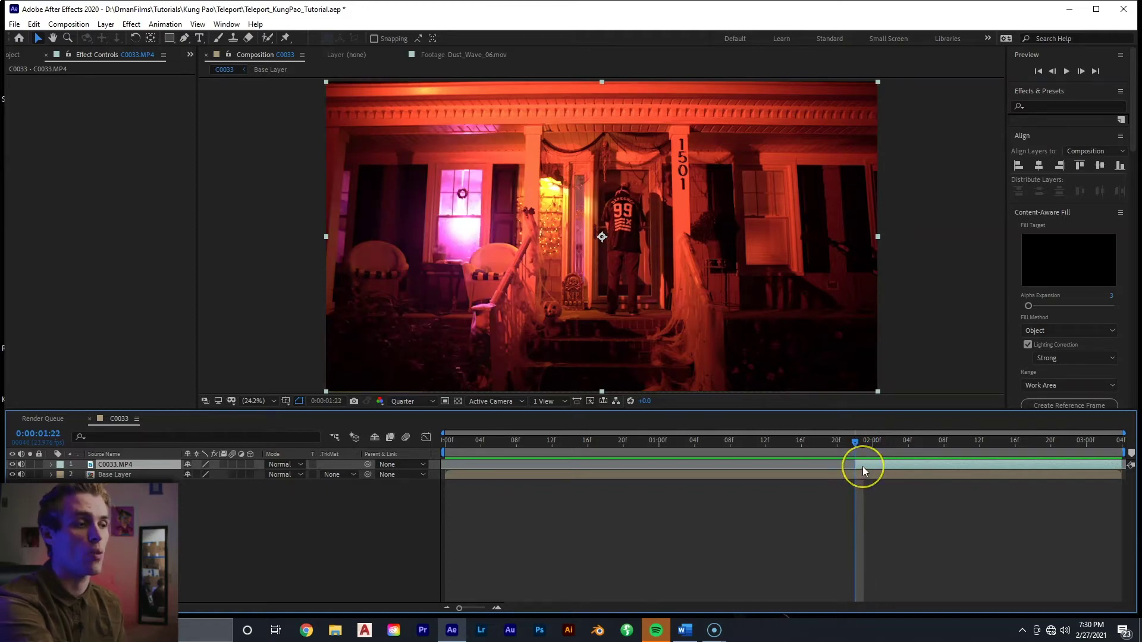
key(Page_Down)
key(Page_Down)
key(Page_Down)
key(Page_Down)
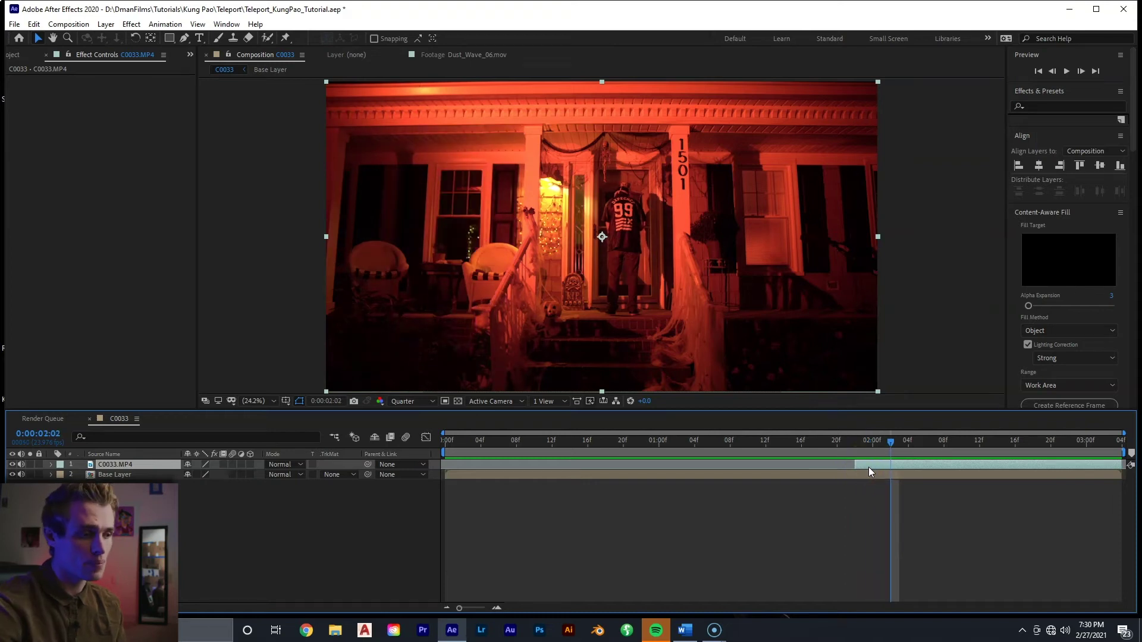
click(869, 467)
key(ctrl+shift+d)
click(898, 466)
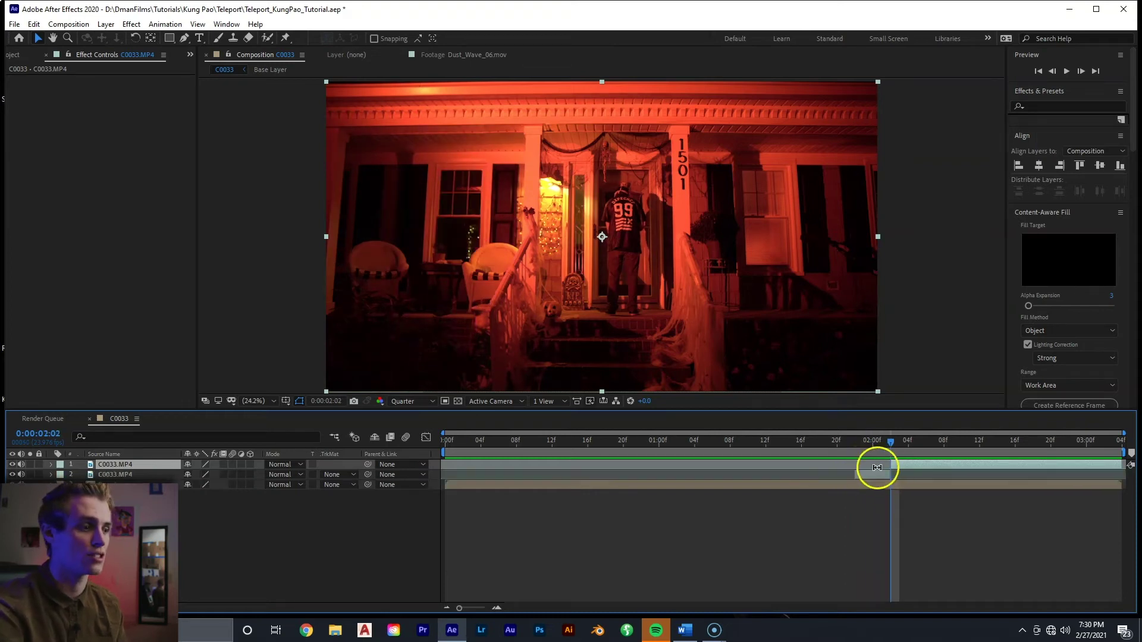
key(Delete)
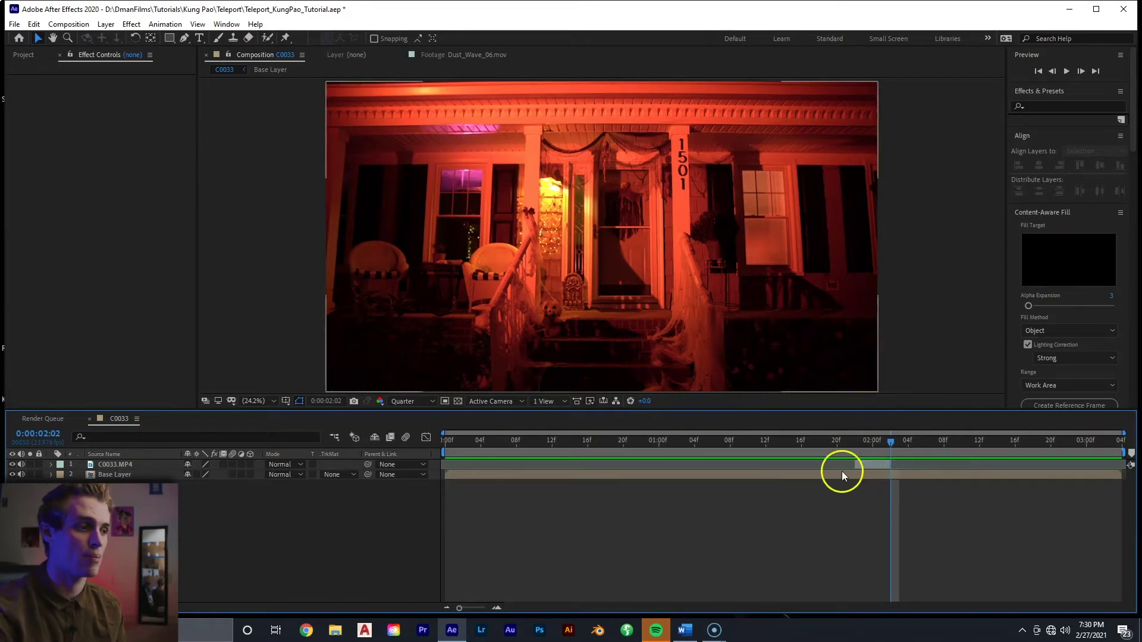
Step: Select the trimmed top clip, return to its first frame at 0:00:01:22 and save the project
click(867, 444)
click(867, 463)
click(856, 447)
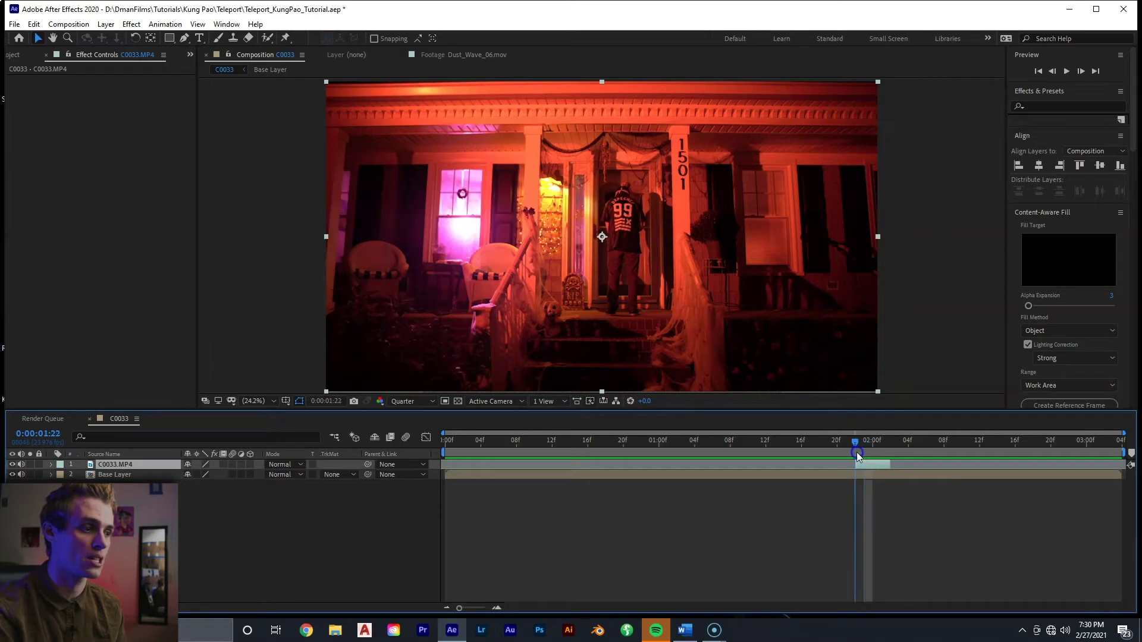
key(ctrl+s)
Step: Start a Pen tool mask on the top clip, tracing from the man's head down his left side and around his left foot
click(184, 38)
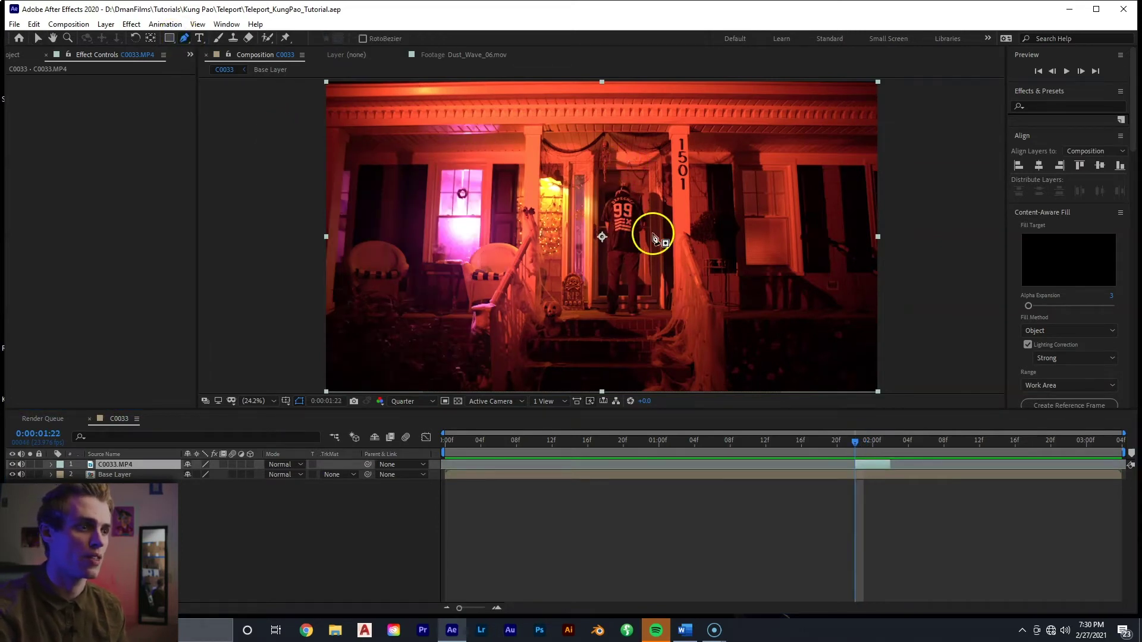
scroll(619, 189, up, 5)
click(599, 194)
drag(581, 238, 553, 302)
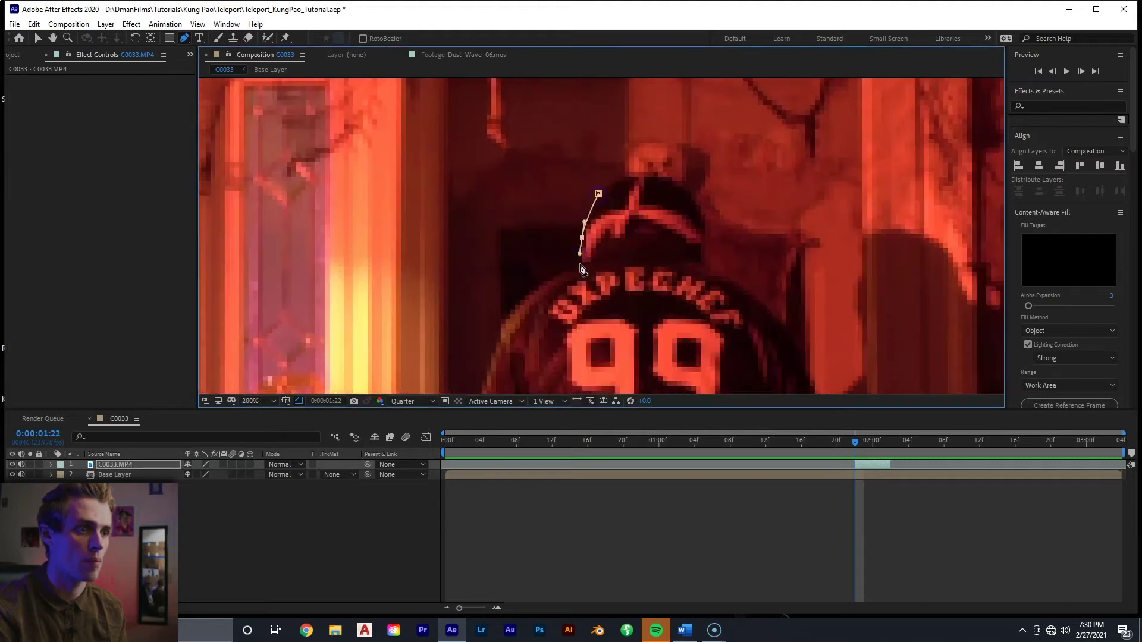
scroll(582, 271, down, 1)
click(541, 276)
click(587, 160)
click(571, 137)
scroll(571, 137, up, 1)
click(561, 274)
click(555, 317)
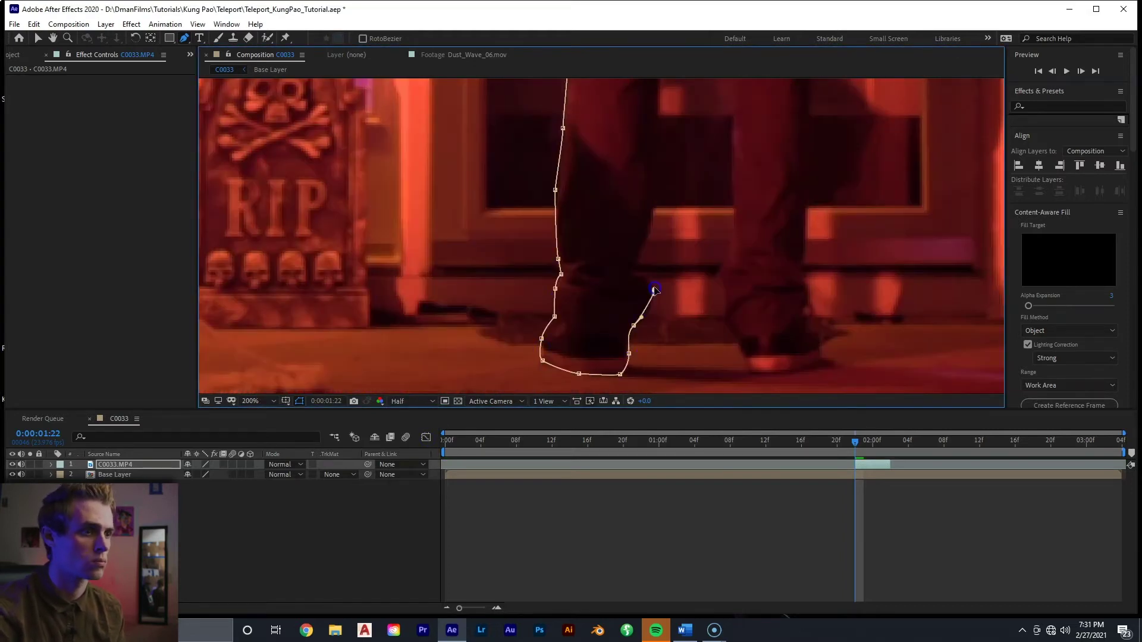
Step: Continue the mask along the inner legs, around the right foot and up the man's right side, closing it at his head
drag(654, 290, 654, 278)
click(633, 275)
click(649, 220)
click(559, 193)
click(490, 156)
click(509, 223)
click(538, 196)
drag(560, 293, 569, 294)
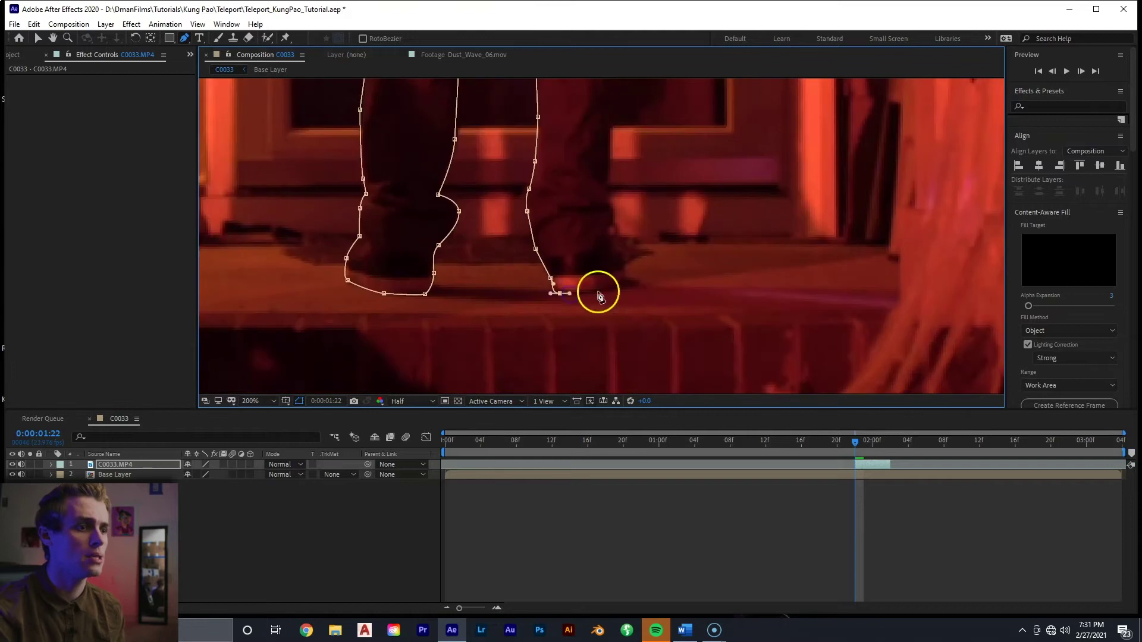
scroll(600, 295, up, 6)
click(542, 221)
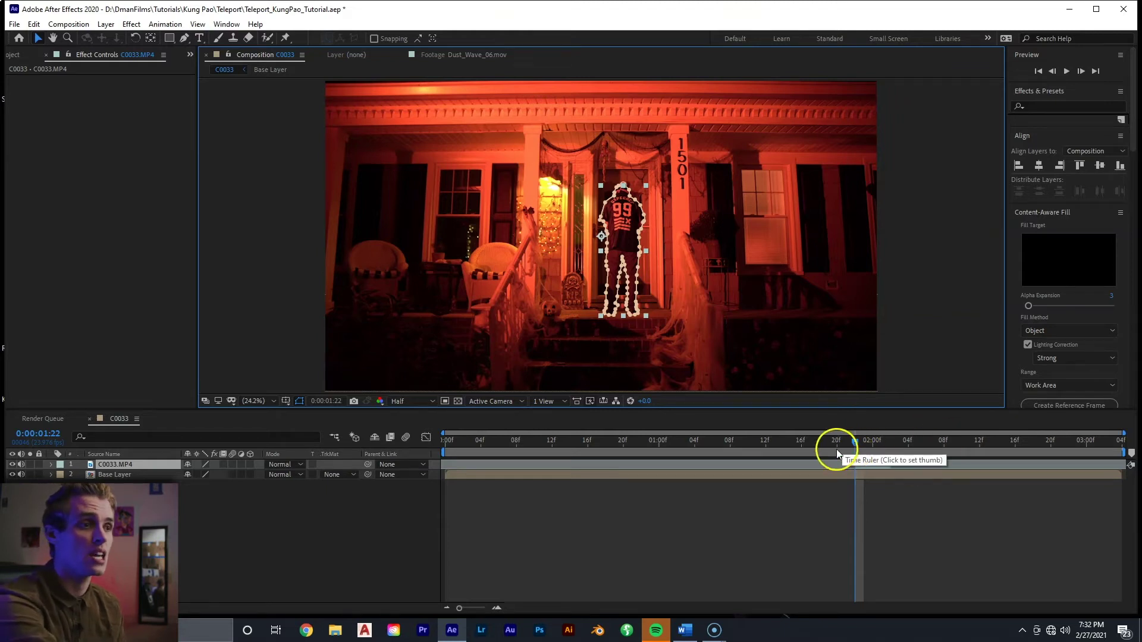
Step: Step between 0:00:01:22 and 0:00:02:02 to examine the masked man over the empty porch
key(Page_Down)
key(Page_Down)
key(Page_Down)
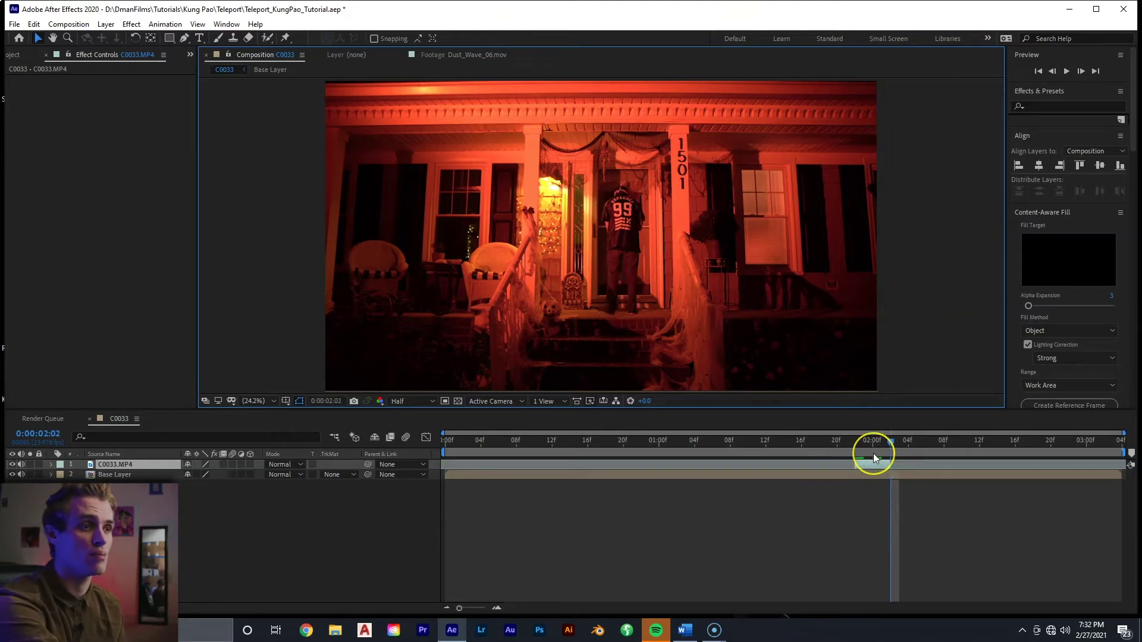
key(Page_Up)
key(Page_Up)
key(Page_Up)
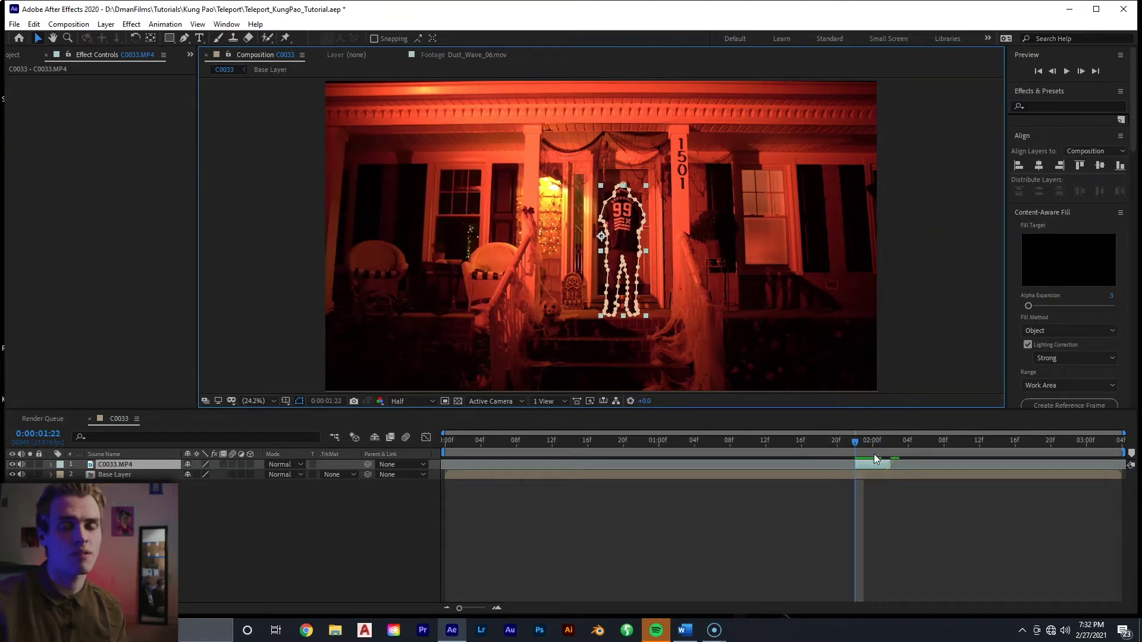
click(697, 305)
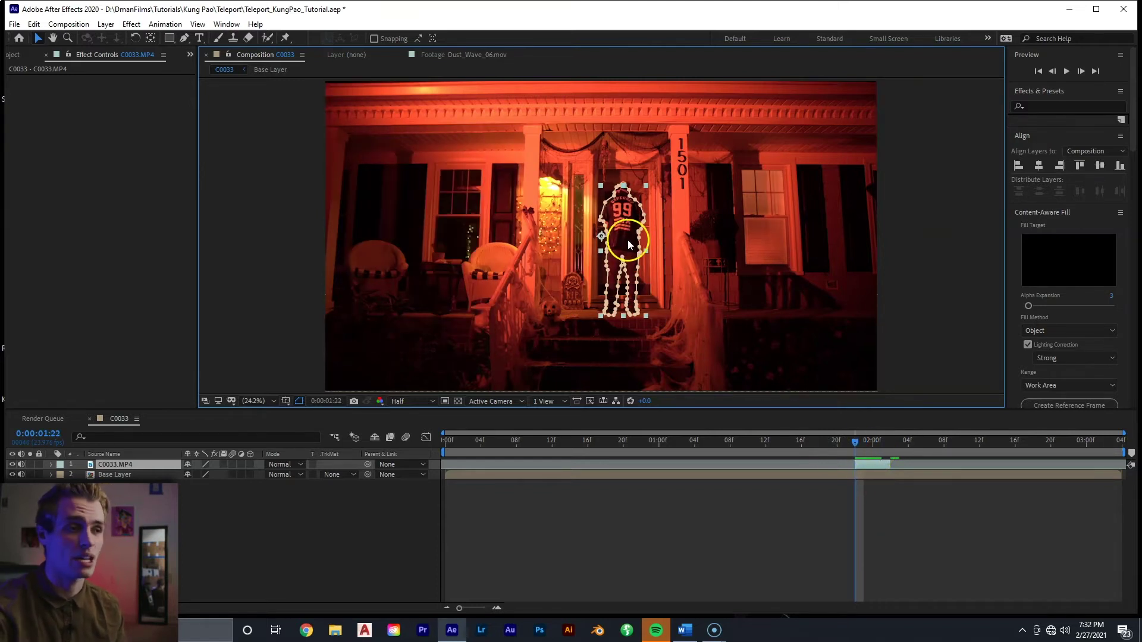
Step: Apply the Mesh Warp distortion effect to the masked C0033.MP4 clip
click(861, 465)
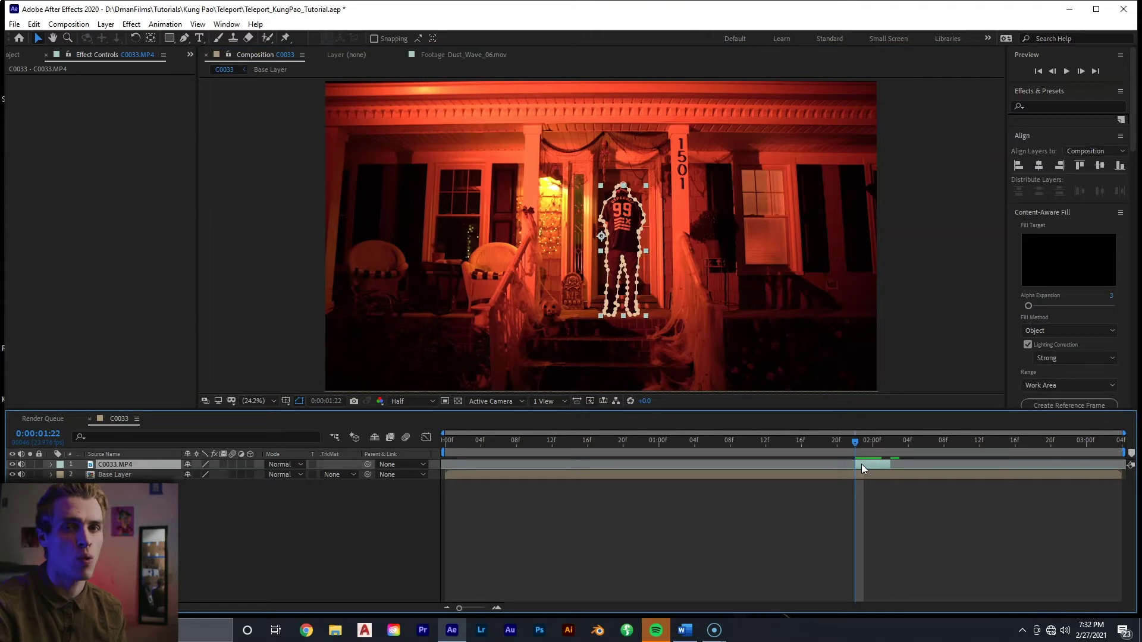
right_click(861, 464)
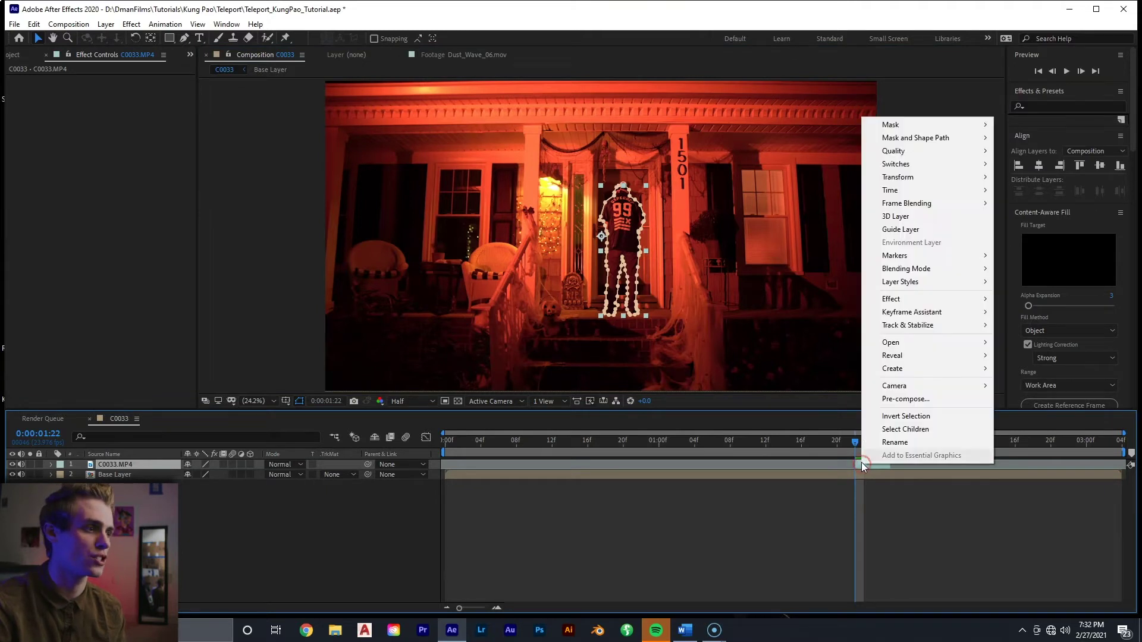
mouse_move(946, 296)
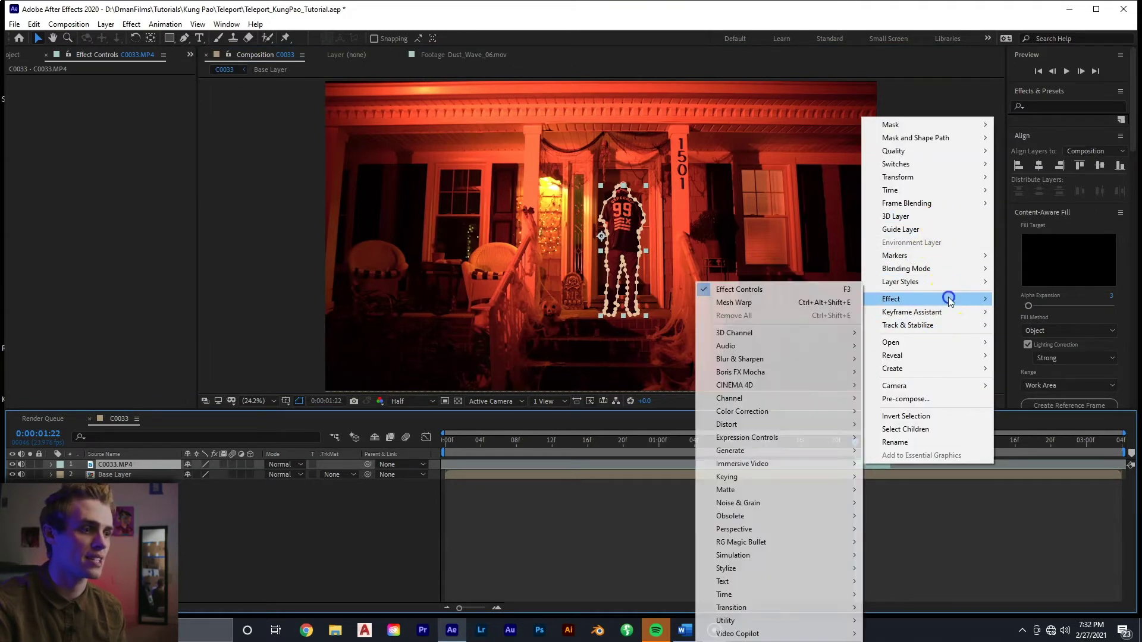
mouse_move(796, 424)
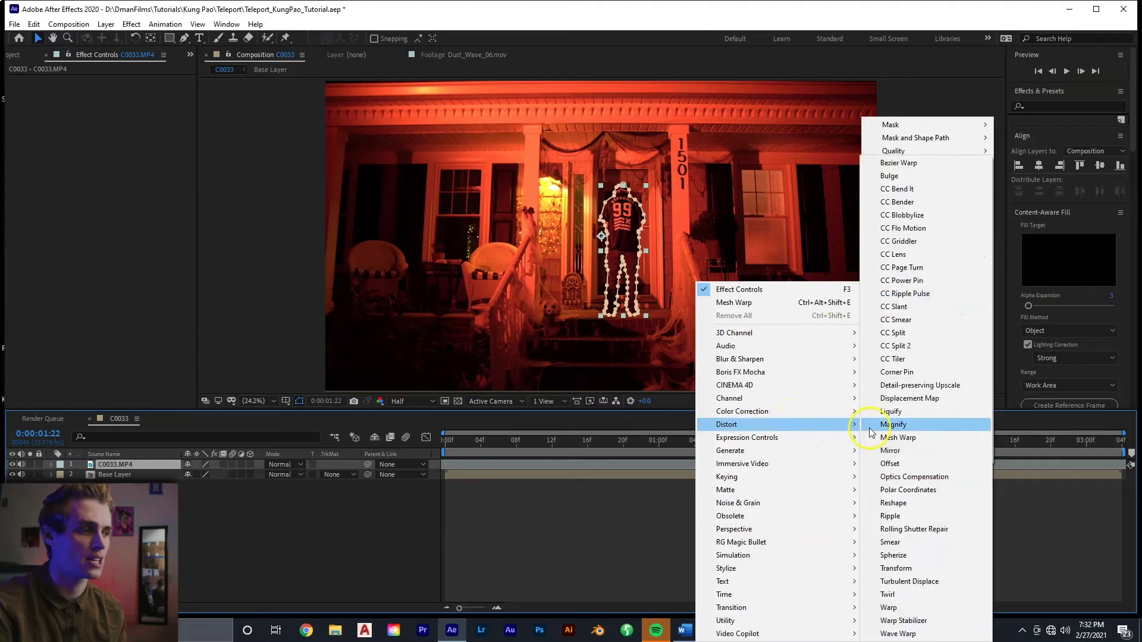
click(912, 441)
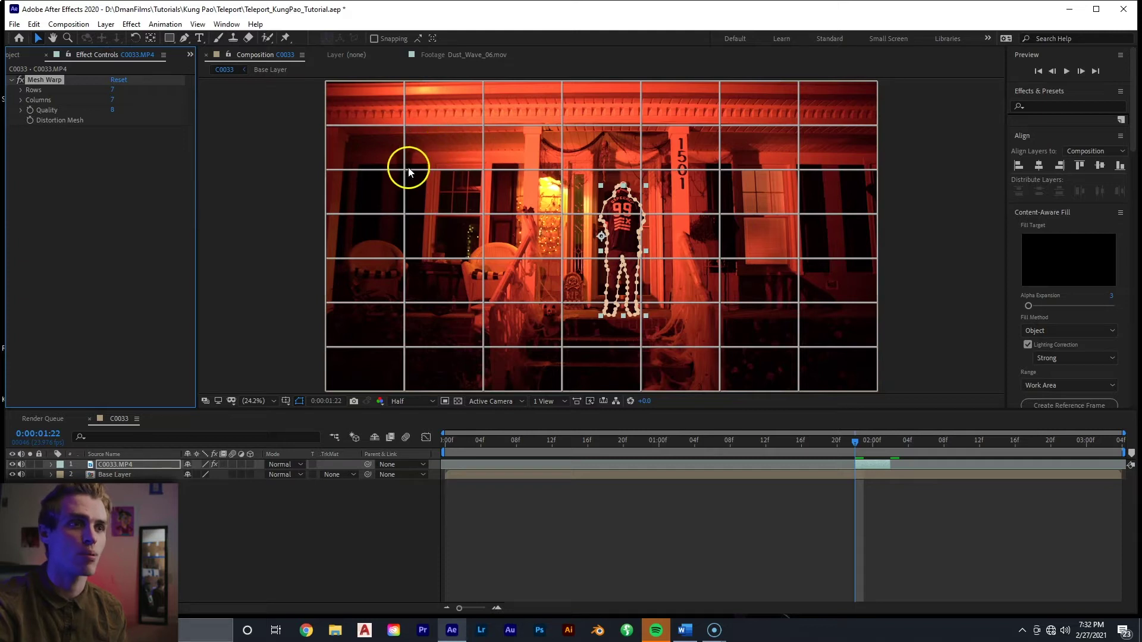
Step: Try warping the grid near the porch roof and above the man's head, undoing each distortion
mouse_move(406, 129)
mouse_down()
mouse_move(415, 134)
mouse_move(387, 113)
mouse_move(424, 130)
mouse_up()
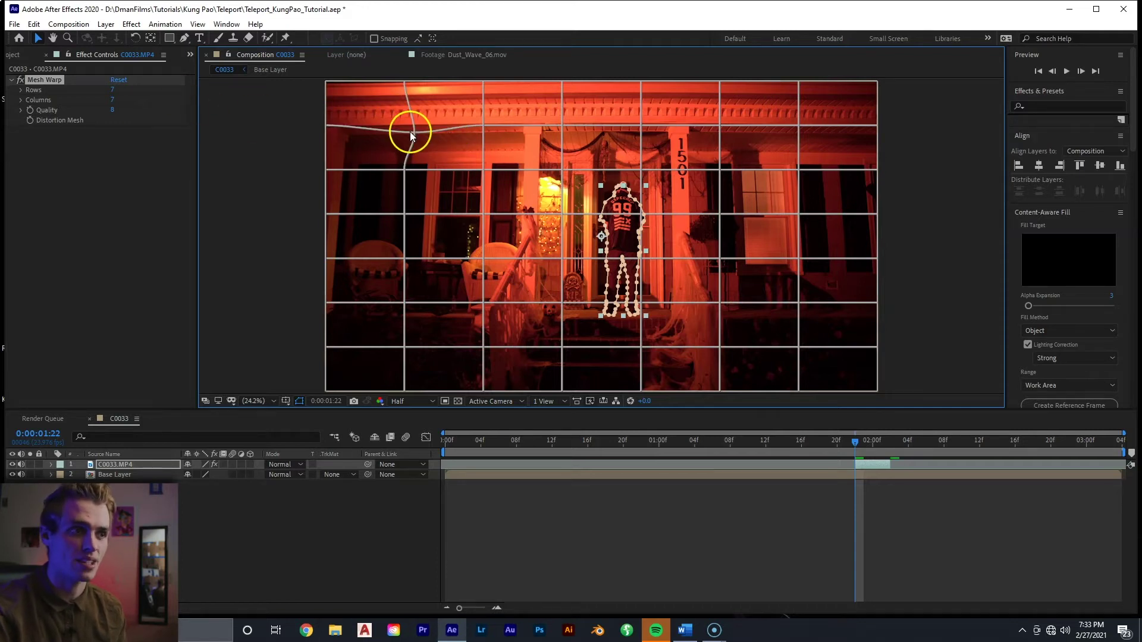
key(ctrl+z)
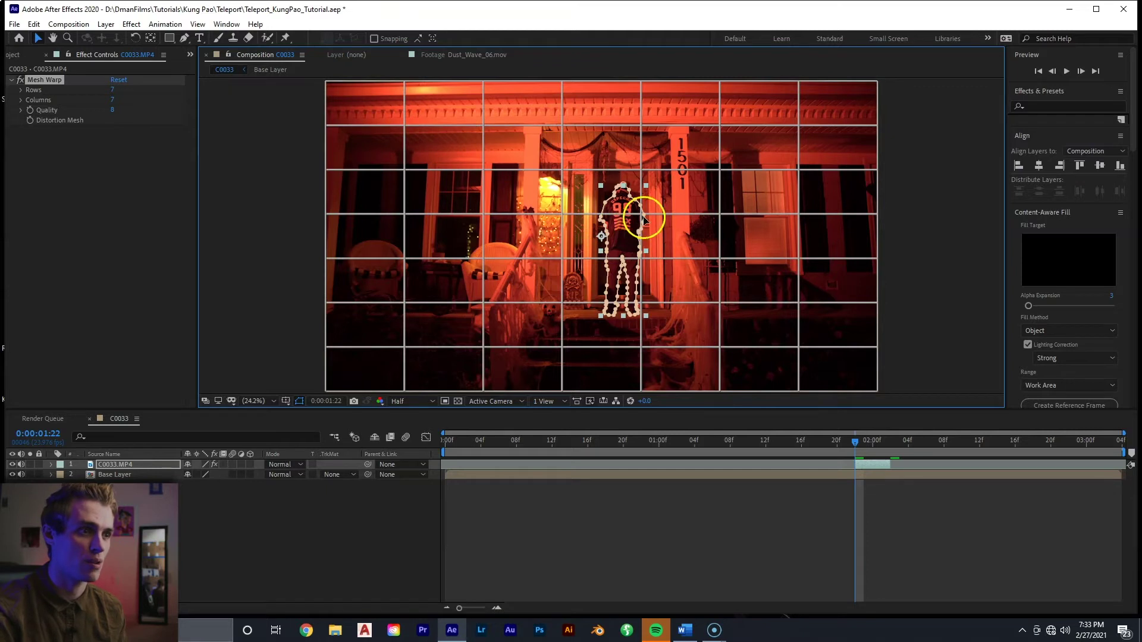
drag(642, 171, 682, 115)
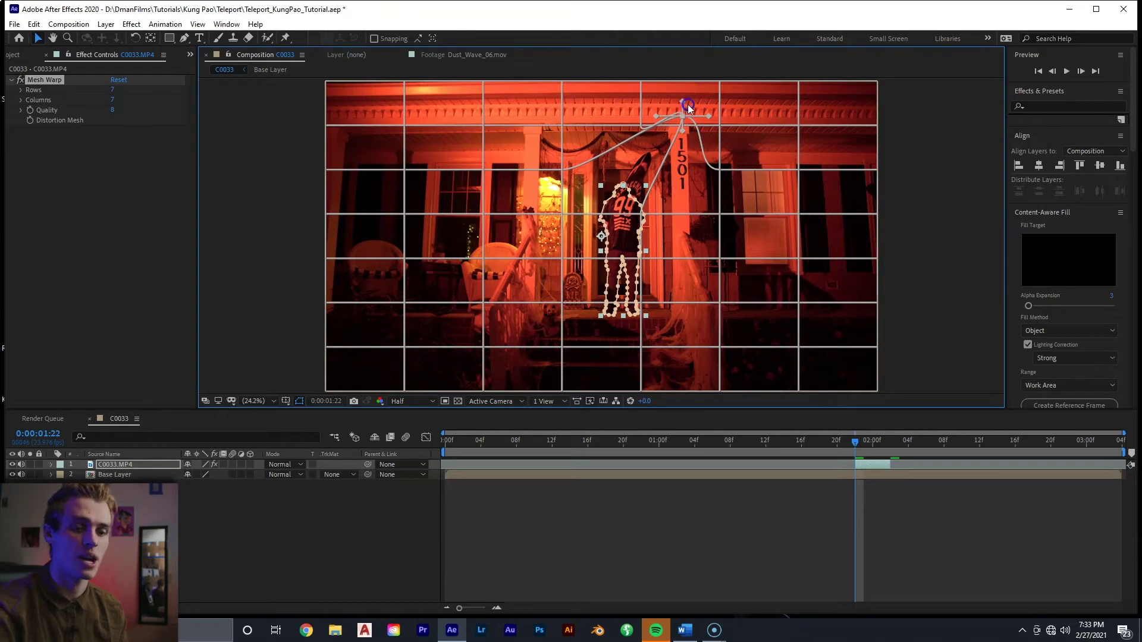
key(ctrl+z)
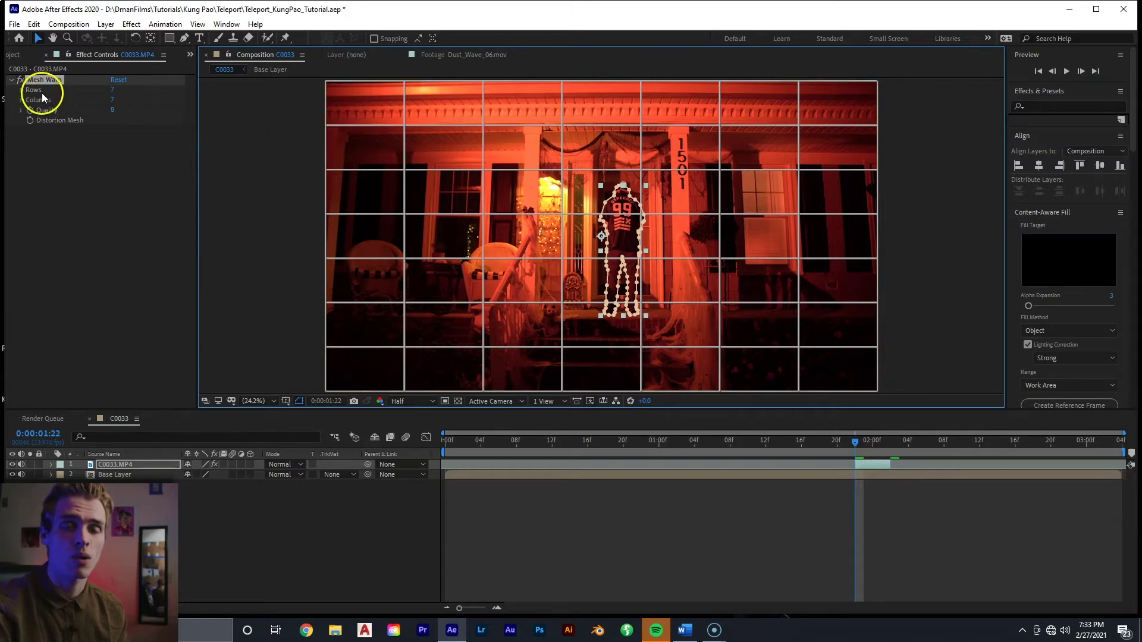
Step: Set the Mesh Warp rows and columns to 20 each and display the finer grid over the image
click(112, 88)
text(2)
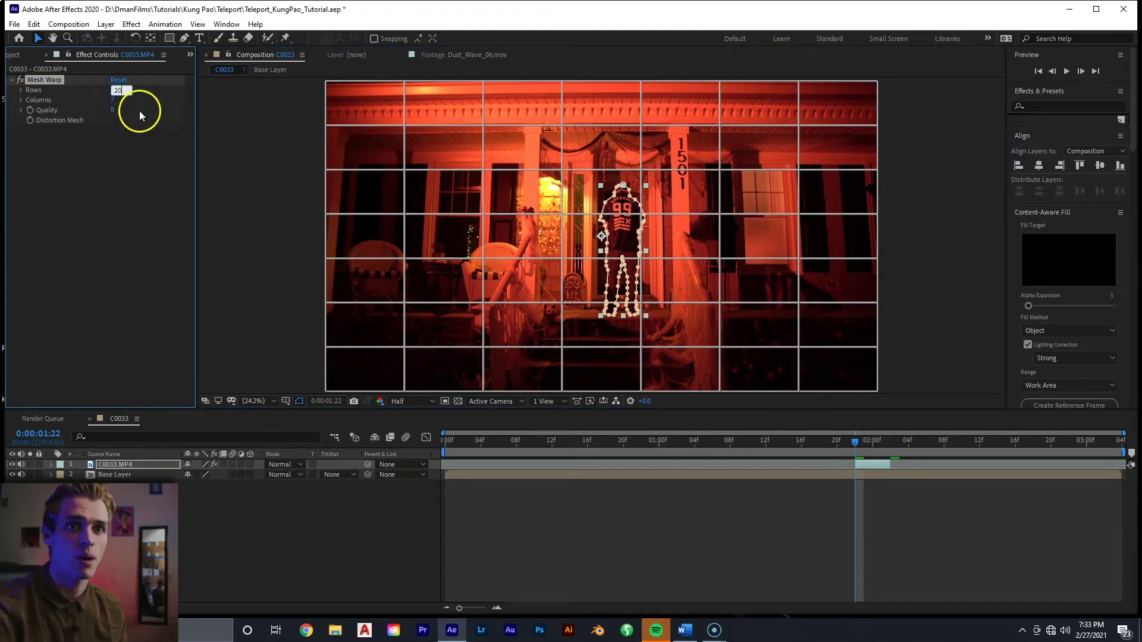
text(0)
key(Return)
click(111, 100)
text(20)
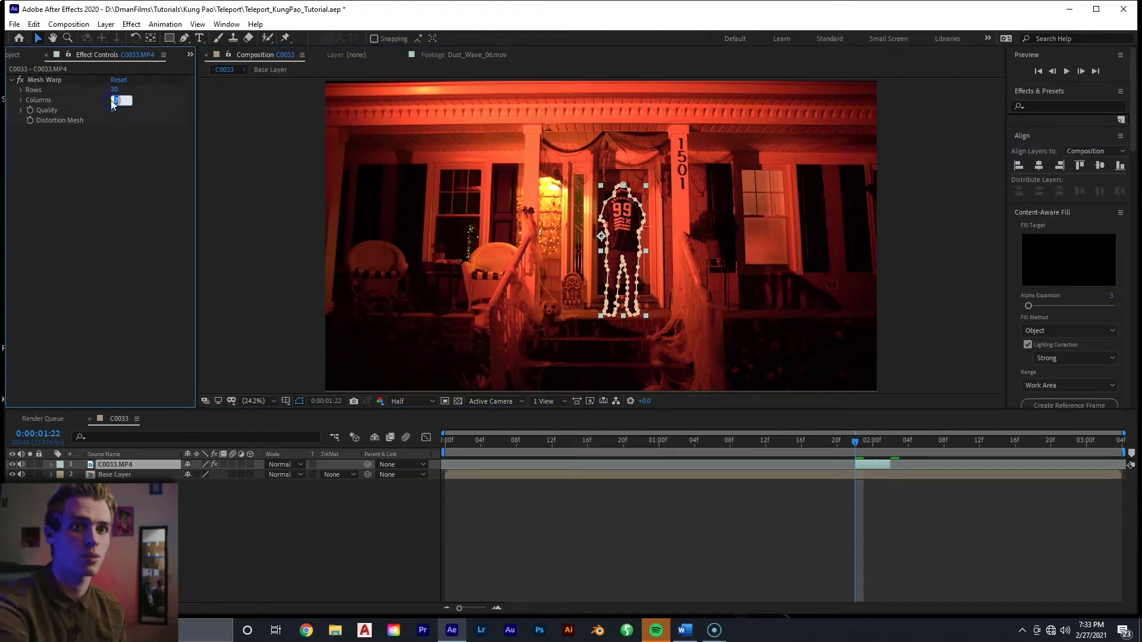
key(Return)
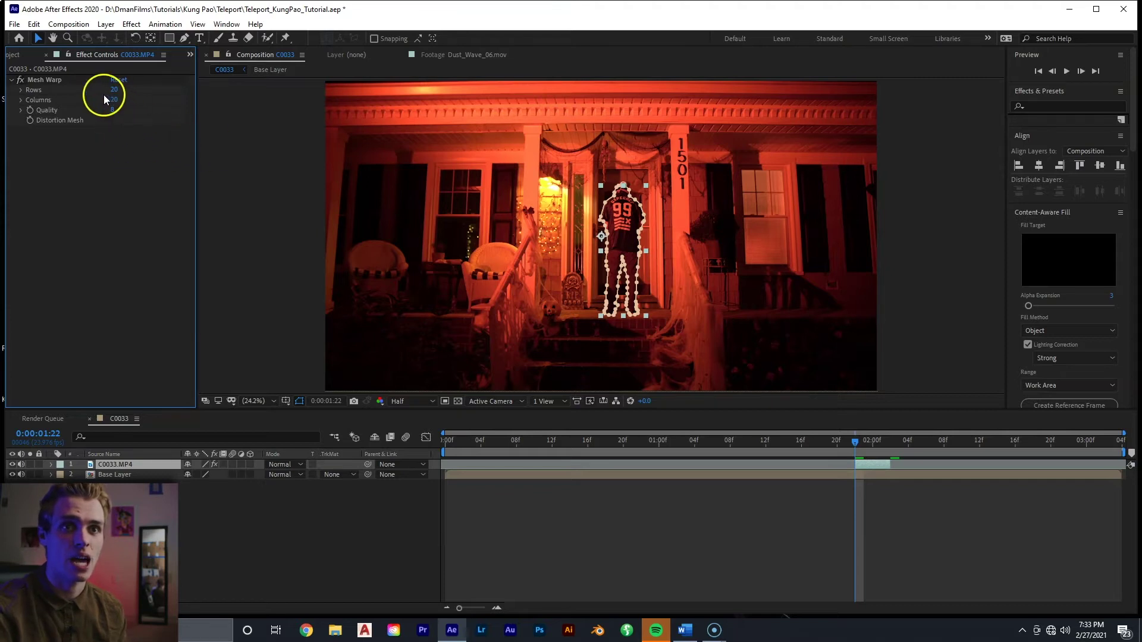
click(53, 79)
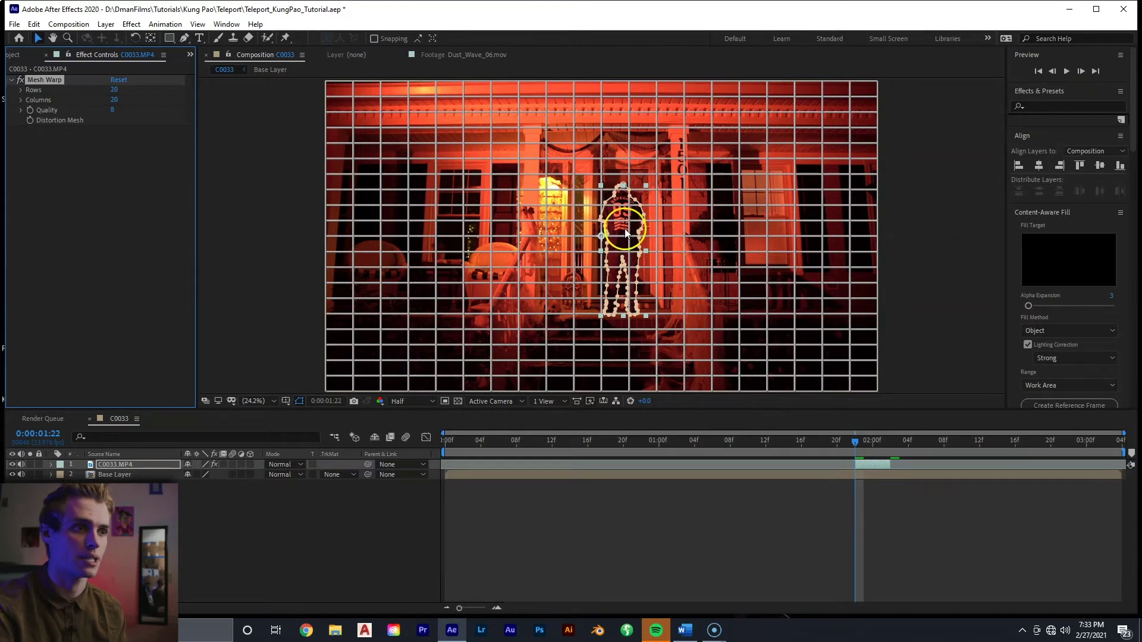
Step: Enable keyframing for the Distortion Mesh at 0:00:01:22 and reveal its keyframe on the clip's layer
click(602, 211)
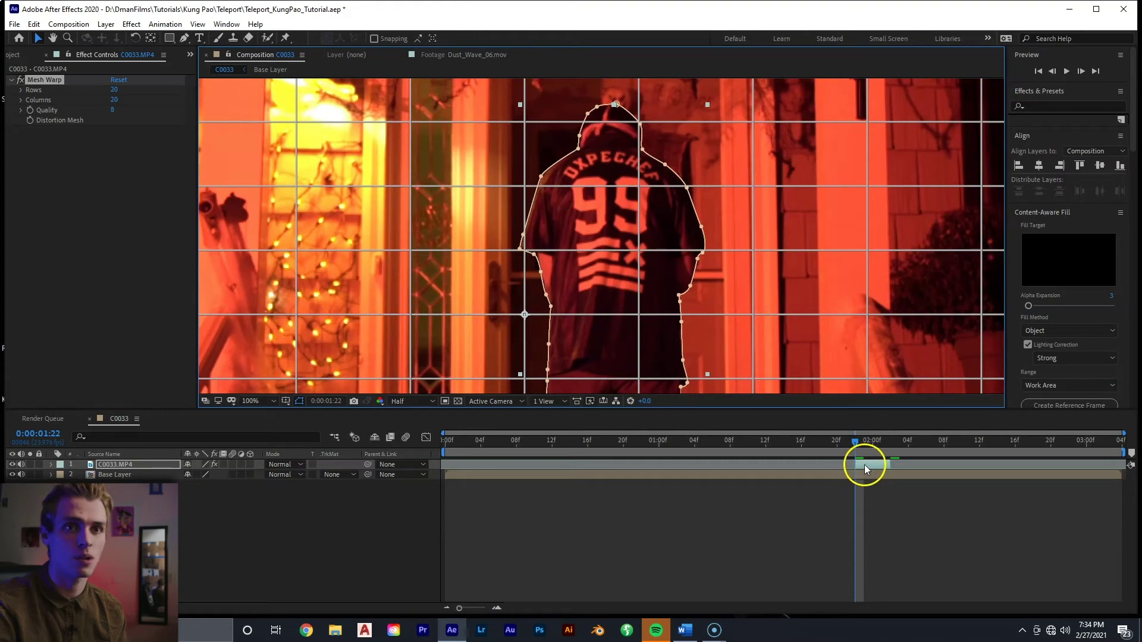
click(30, 122)
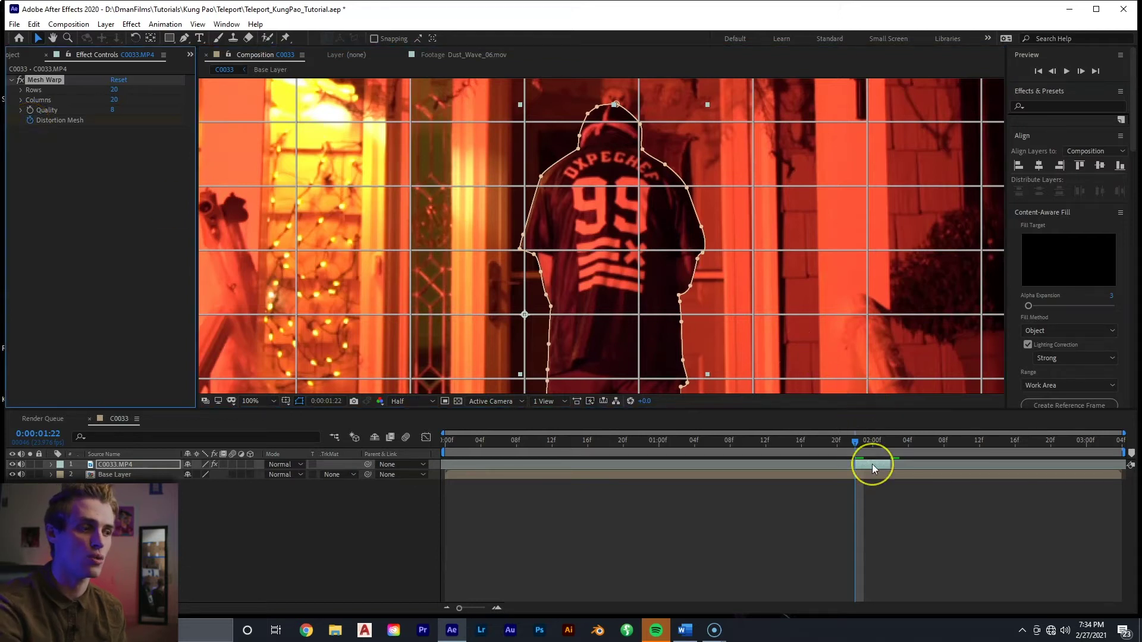
key(u)
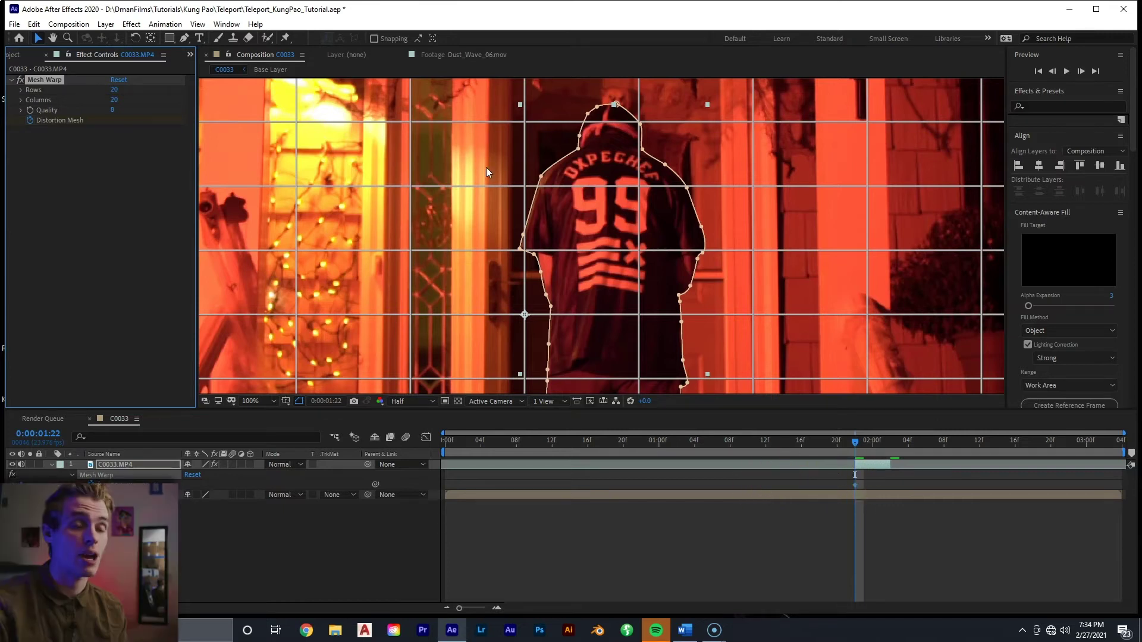
Step: Try to move the mesh point at the man's left elbow, then undo the shift of the mask point there
click(553, 279)
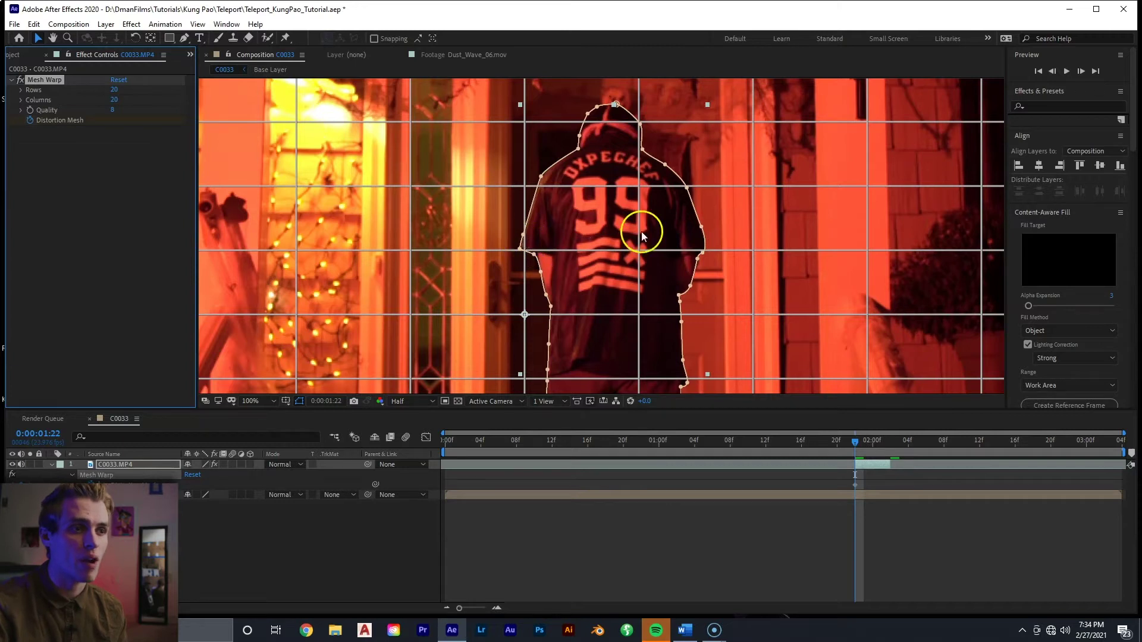
click(521, 251)
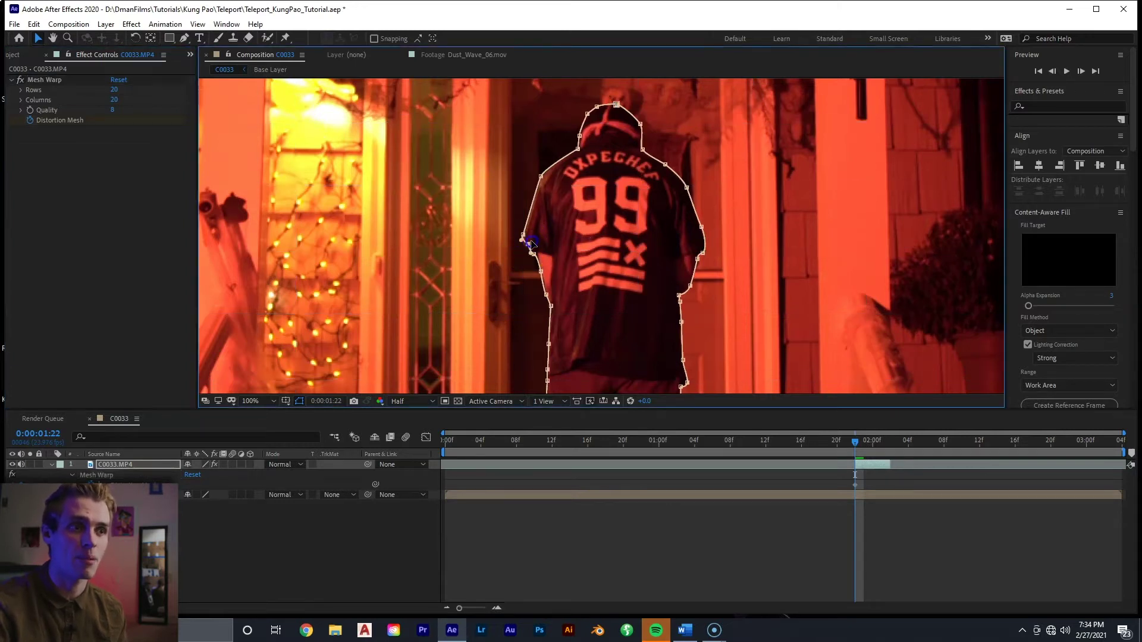
drag(509, 255, 522, 248)
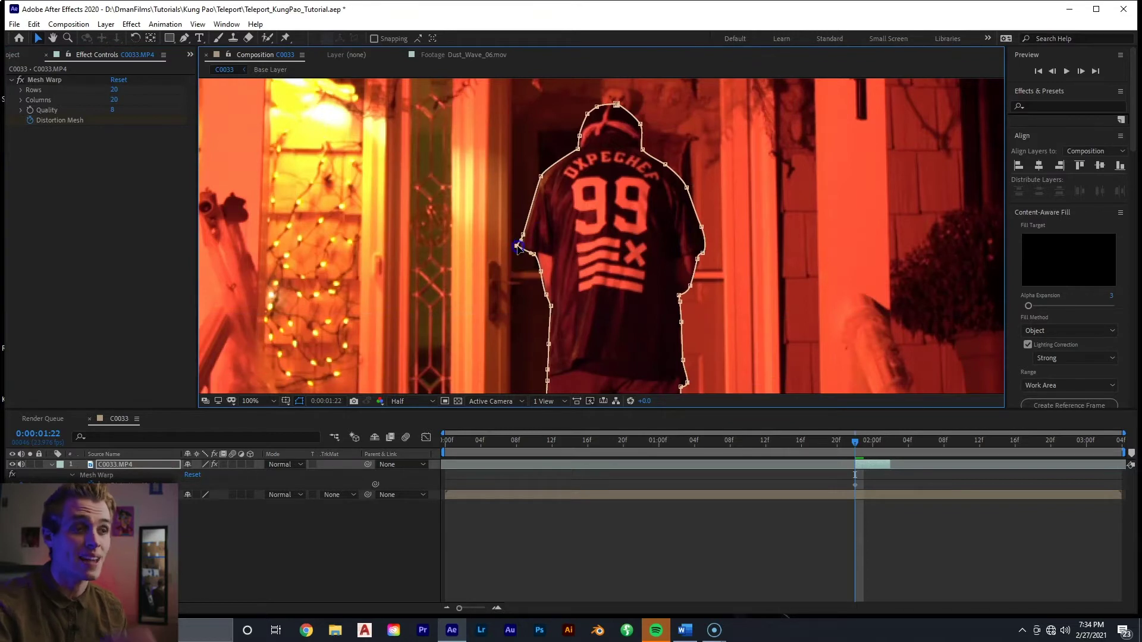
key(ctrl+z)
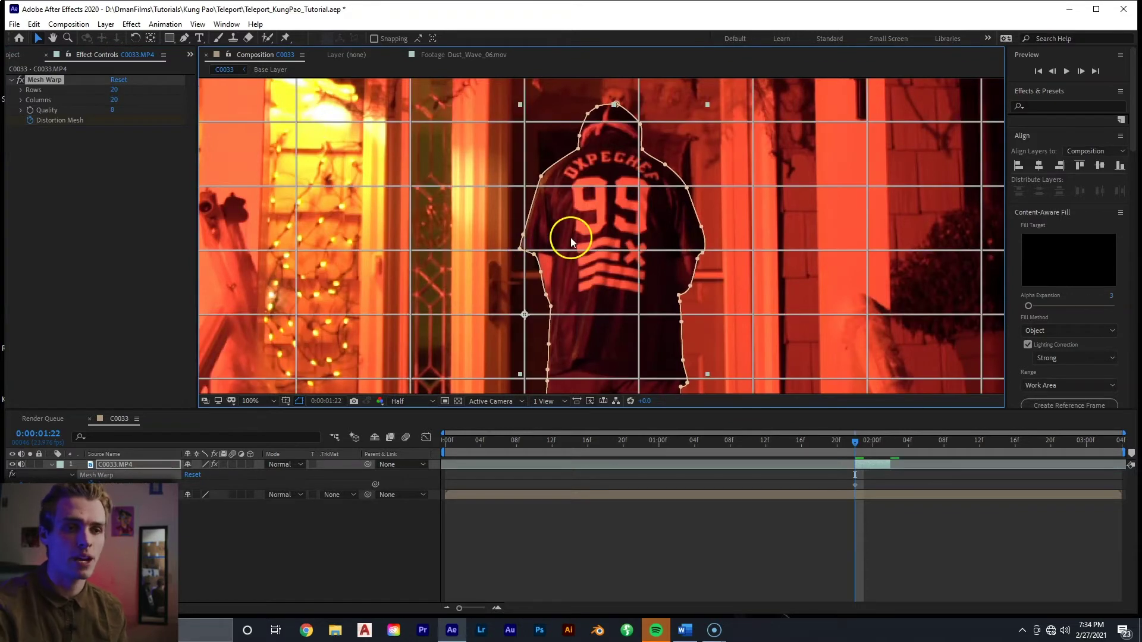
Step: Hide the mask outline and frame the man's upper body with only the Mesh Warp grid displayed
click(300, 401)
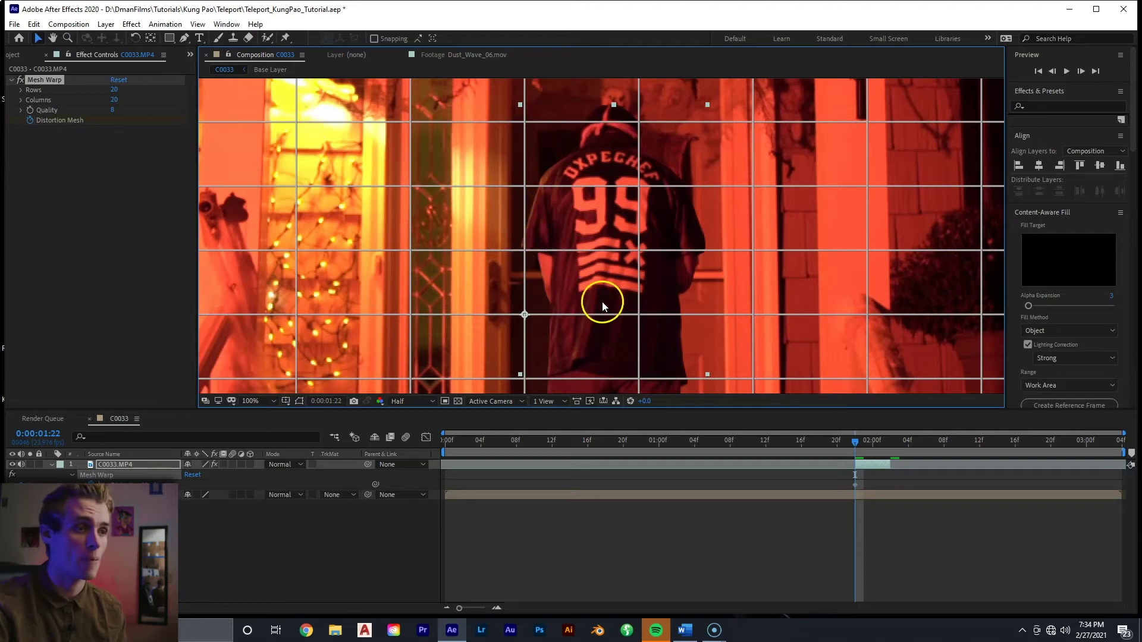
scroll(562, 232, down, 1)
scroll(589, 241, up, 1)
drag(589, 241, 584, 217)
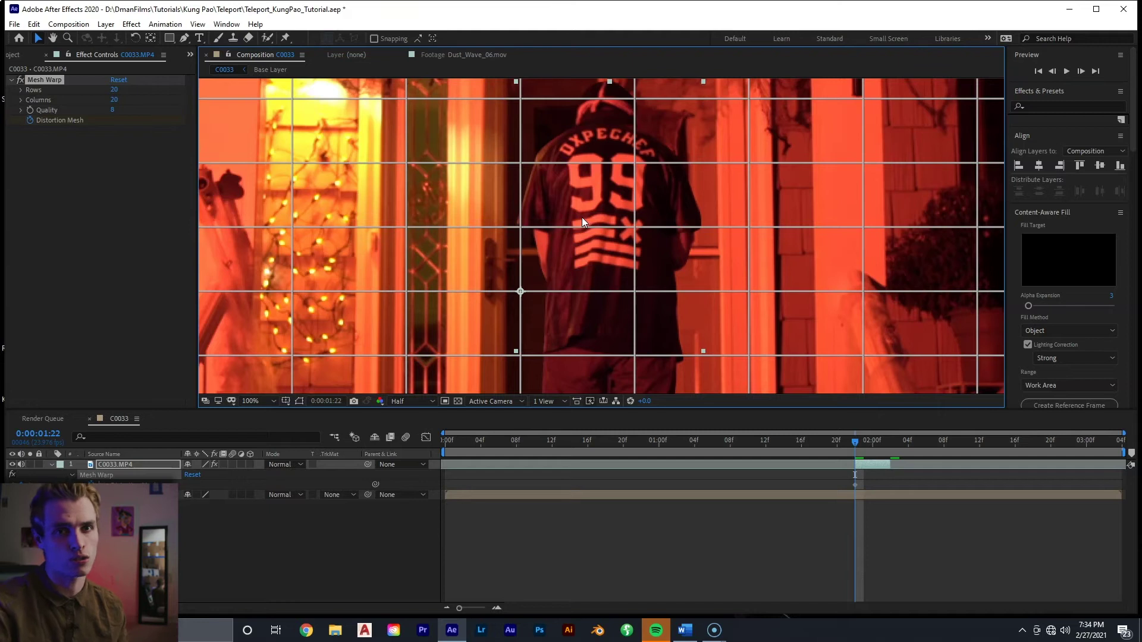
Step: Push the Mesh Warp points around the man at 0:00:01:22 so his body bends into a wavy shape from head to feet
scroll(582, 216, down, 1)
scroll(593, 253, up, 1)
drag(510, 190, 529, 190)
drag(510, 254, 545, 279)
drag(517, 185, 530, 185)
drag(517, 378, 551, 243)
drag(573, 166, 578, 158)
drag(573, 295, 572, 273)
drag(574, 359, 566, 333)
drag(566, 311, 584, 268)
drag(688, 360, 662, 351)
drag(663, 331, 686, 286)
drag(687, 231, 695, 229)
drag(695, 191, 695, 244)
drag(687, 221, 719, 219)
drag(672, 157, 687, 153)
drag(705, 189, 716, 272)
drag(696, 164, 685, 314)
drag(781, 318, 767, 318)
drag(781, 254, 767, 244)
click(667, 190)
drag(666, 254, 671, 212)
drag(661, 161, 672, 237)
drag(679, 202, 656, 178)
click(565, 202)
drag(564, 223, 581, 275)
drag(620, 390, 616, 182)
drag(574, 243, 596, 220)
drag(578, 302, 611, 176)
drag(598, 175, 619, 175)
drag(587, 347, 576, 345)
drag(682, 367, 662, 365)
drag(593, 235, 621, 231)
drag(716, 244, 723, 239)
drag(720, 180, 727, 174)
drag(619, 175, 627, 172)
drag(629, 119, 639, 114)
scroll(637, 147, down, 1)
drag(637, 147, 627, 205)
Step: Examine the warped man at 0:00:01:22 with the mesh grid hidden, then display the grid again
click(75, 82)
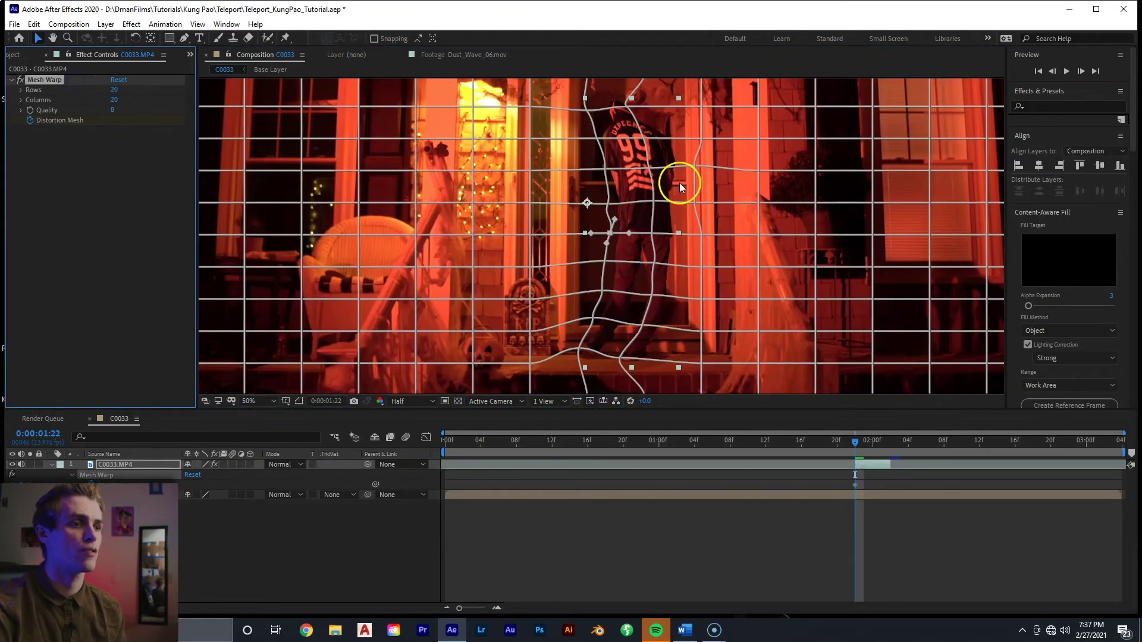
scroll(673, 200, down, 1)
scroll(663, 199, up, 1)
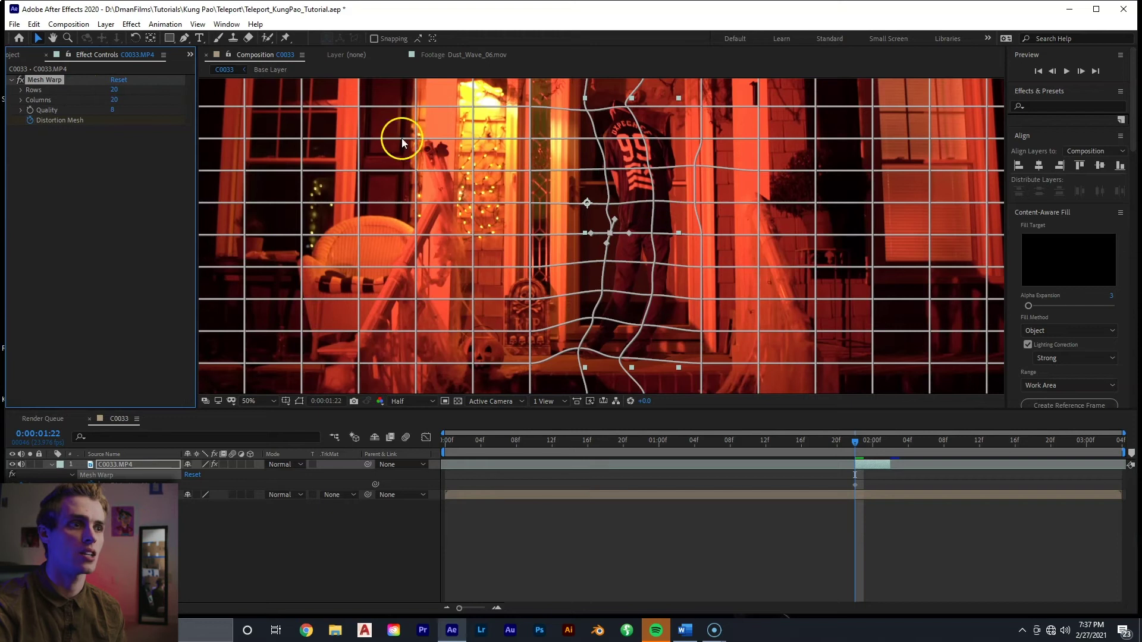
click(106, 196)
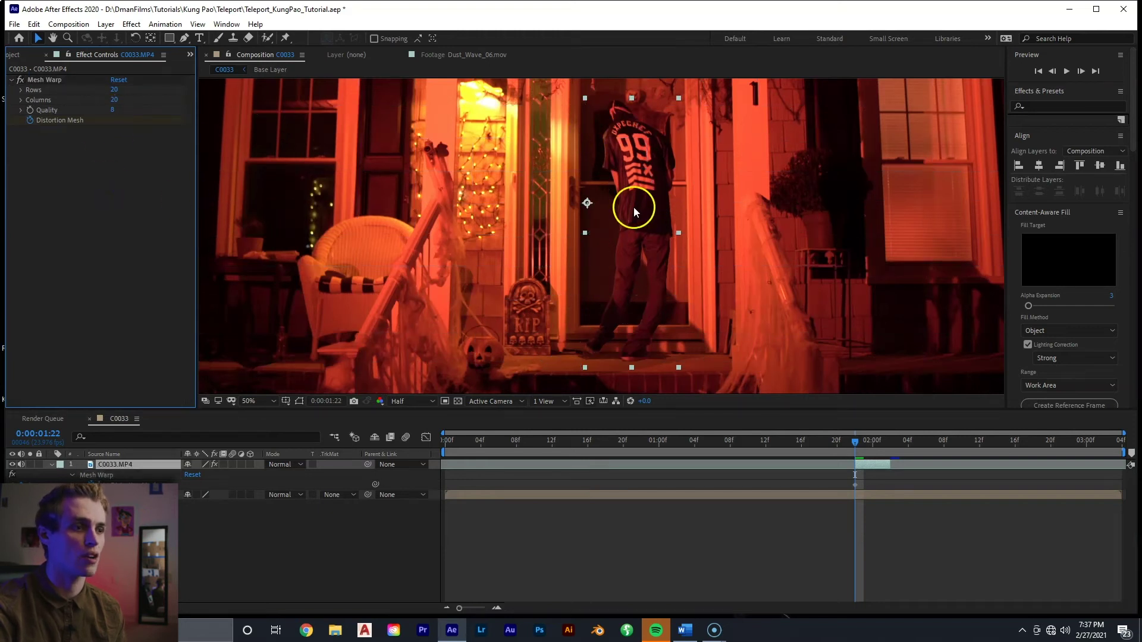
drag(655, 227, 648, 247)
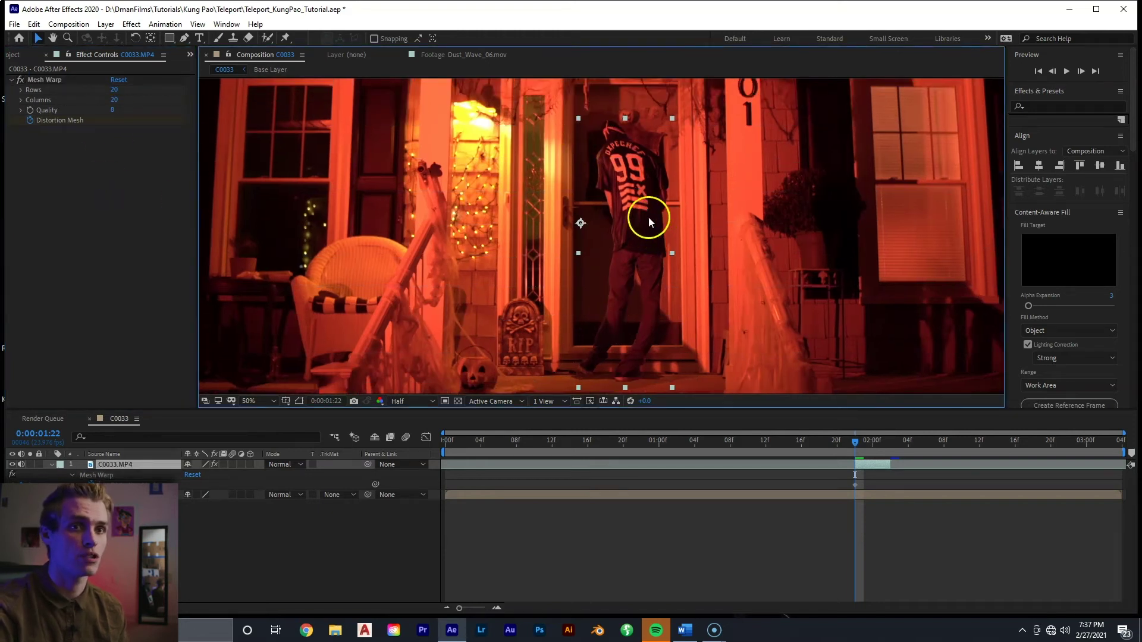
click(51, 81)
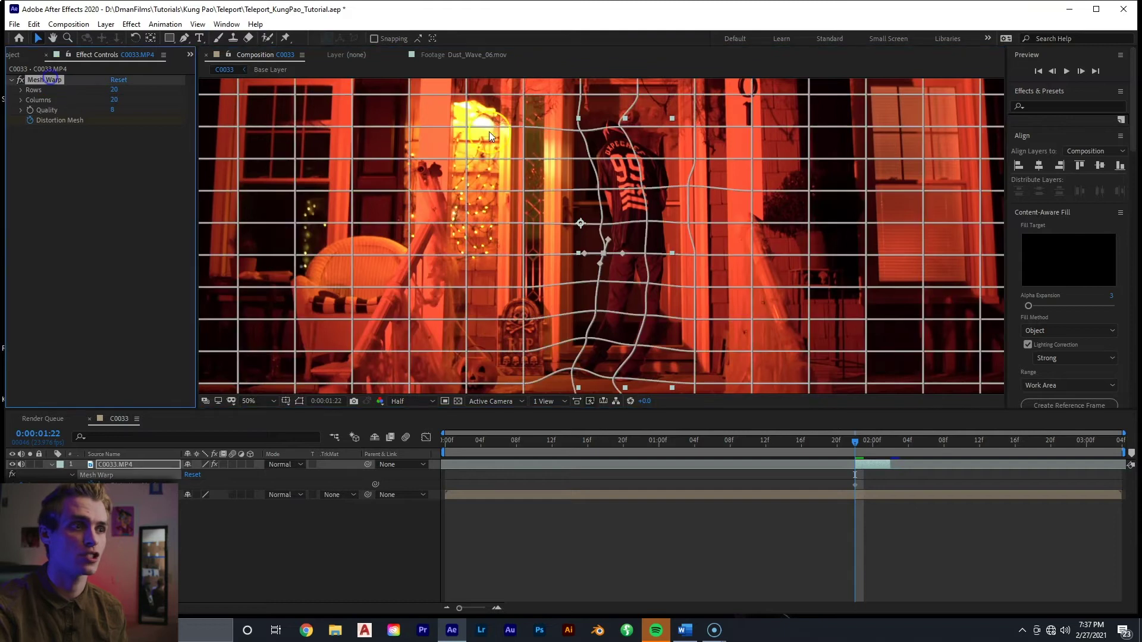
Step: Twist the man more strongly with the Mesh Warp grid at 0:00:01:23 and again at 0:00:02:00
click(864, 441)
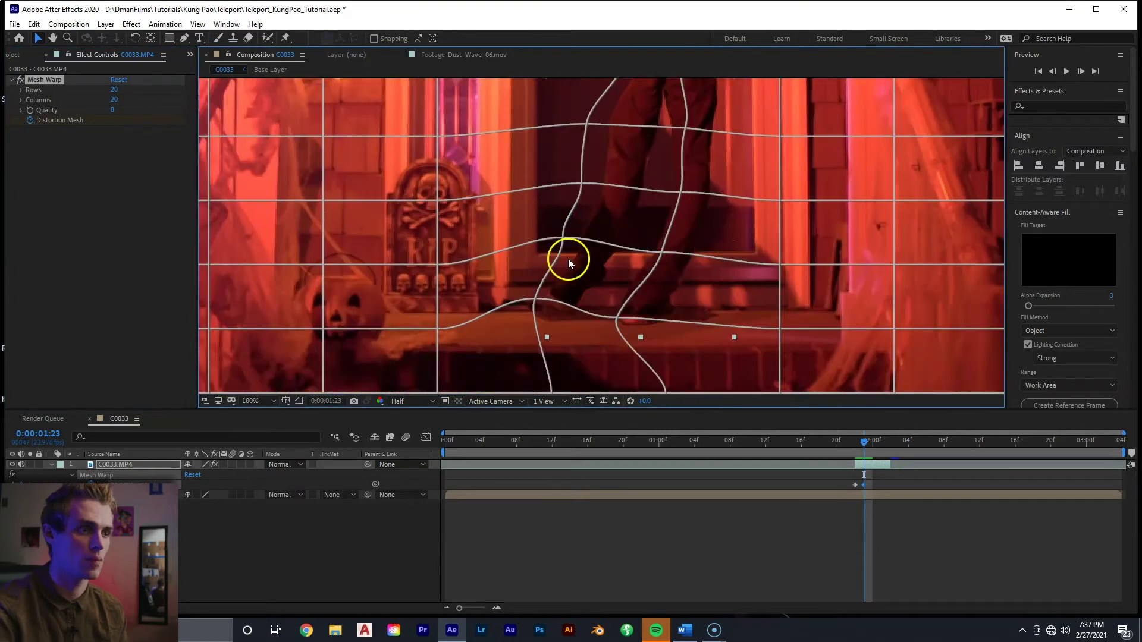
drag(569, 260, 623, 233)
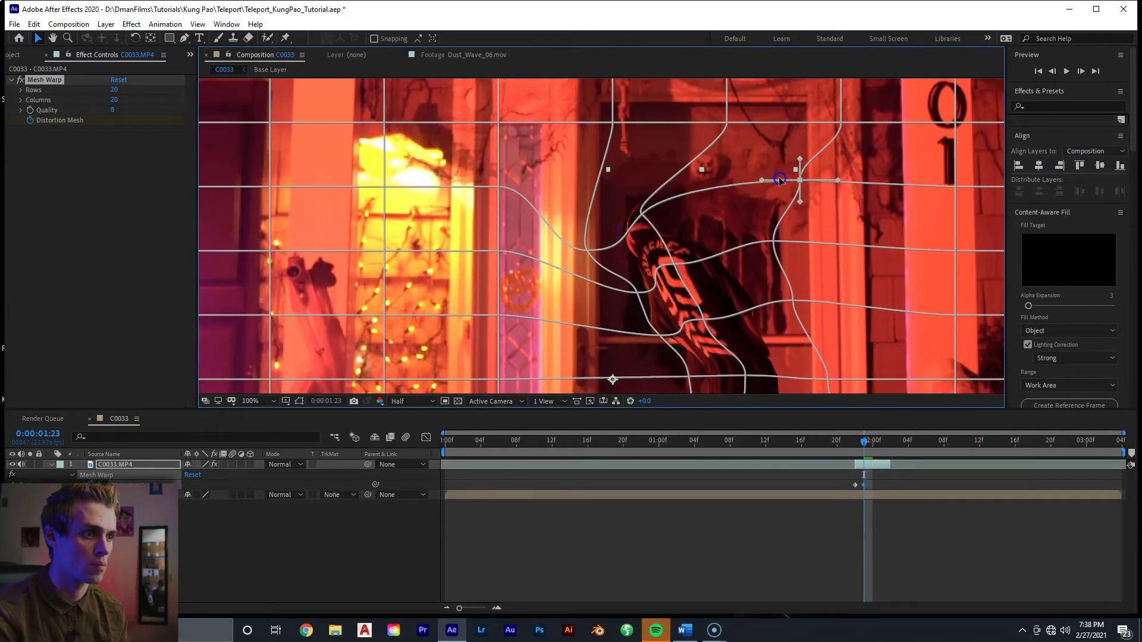
click(682, 250)
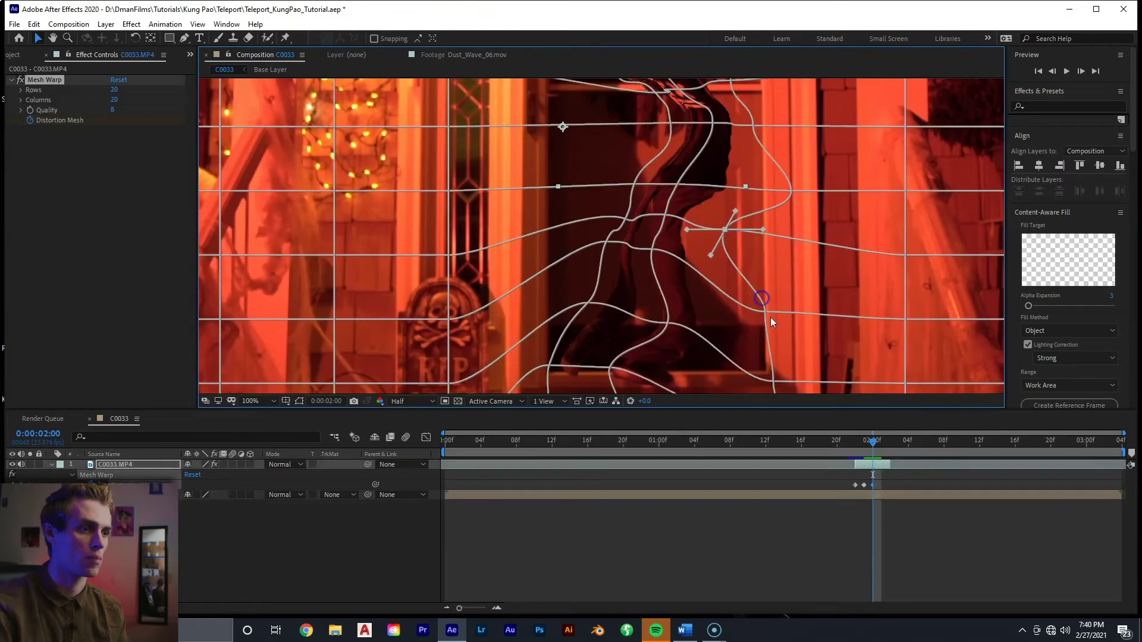
click(689, 217)
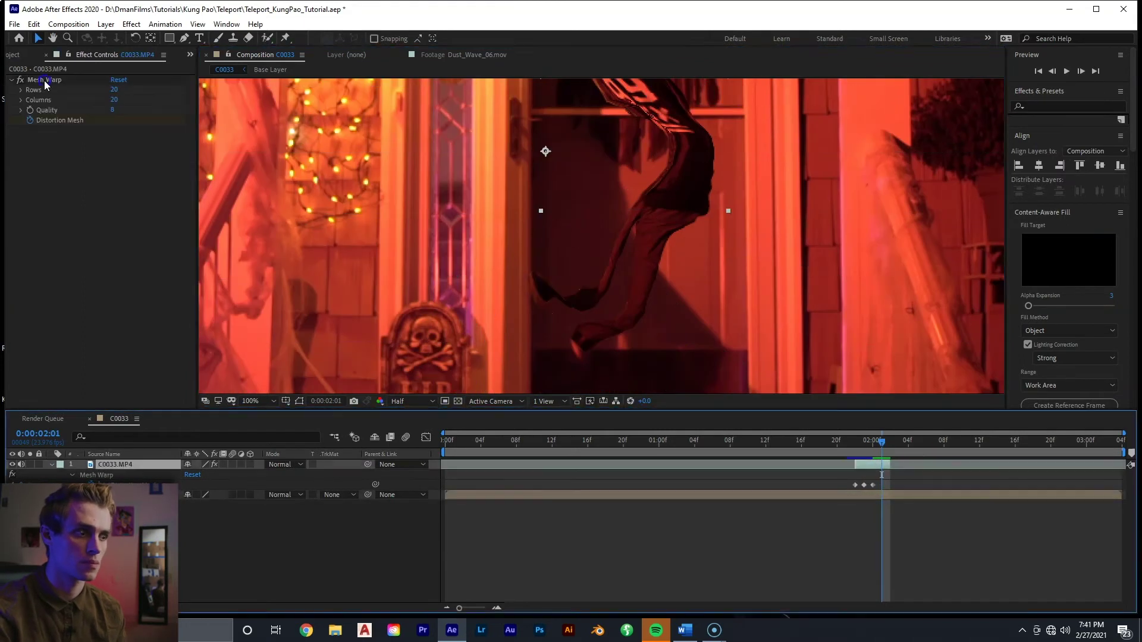
Step: Pull the mesh points inward at 0:00:02:01 so the man crumples into a small tangle in front of the door
click(883, 464)
click(882, 464)
click(96, 475)
click(543, 301)
drag(553, 179, 556, 265)
drag(648, 356, 648, 247)
scroll(648, 248, down, 2)
click(887, 445)
click(44, 80)
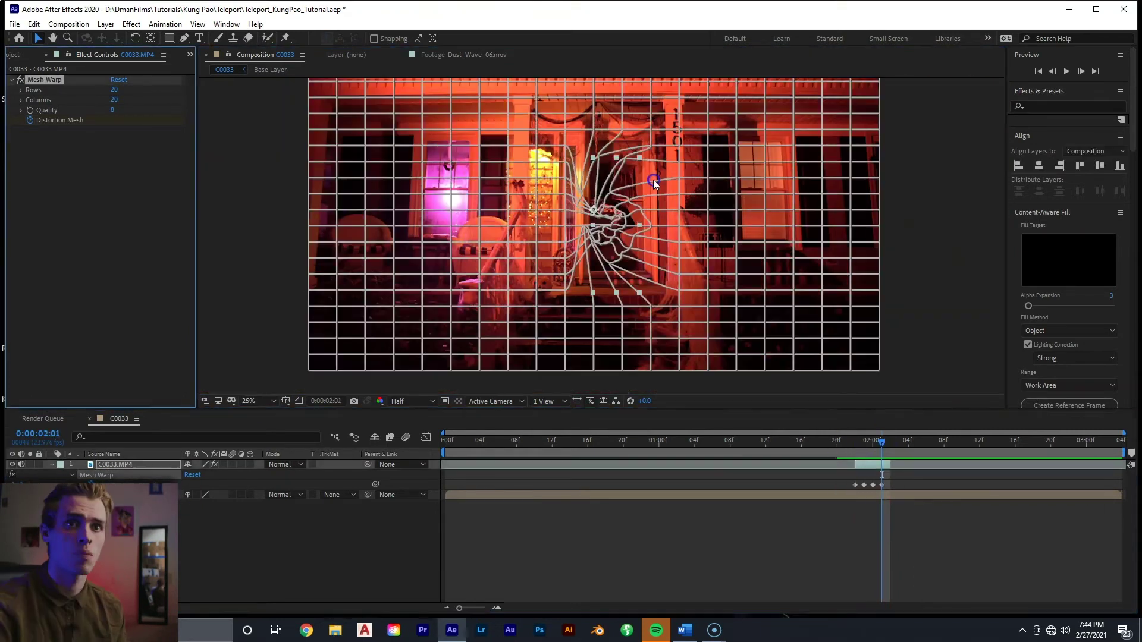
Step: Inspect the crumpled mesh up close and play back the warp animation from 0:00:01:02
key(period)
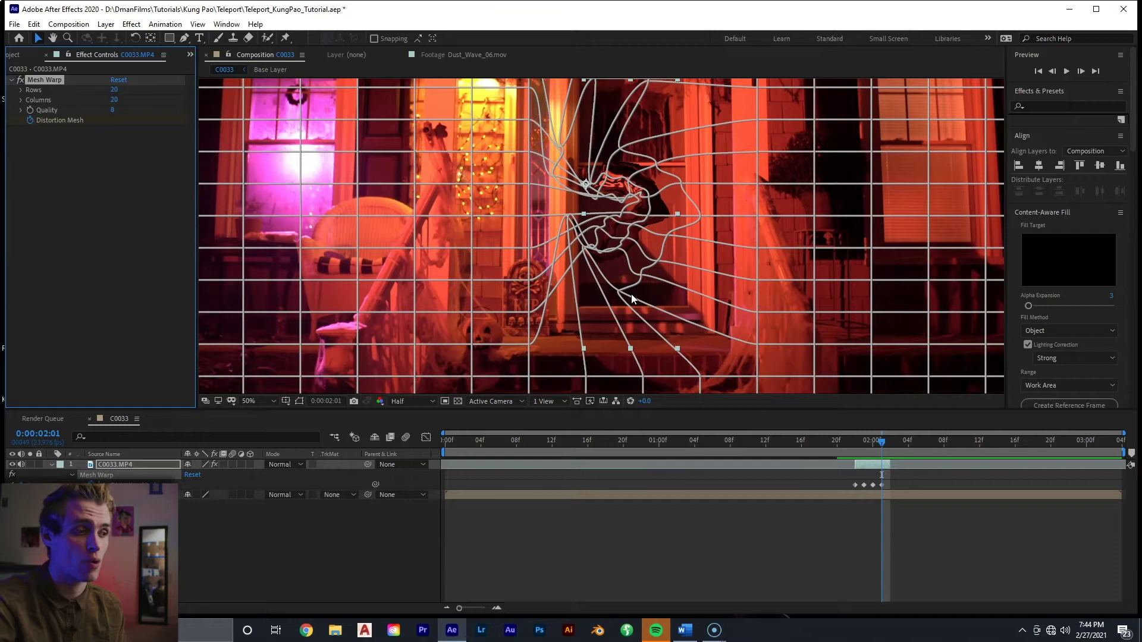
click(723, 533)
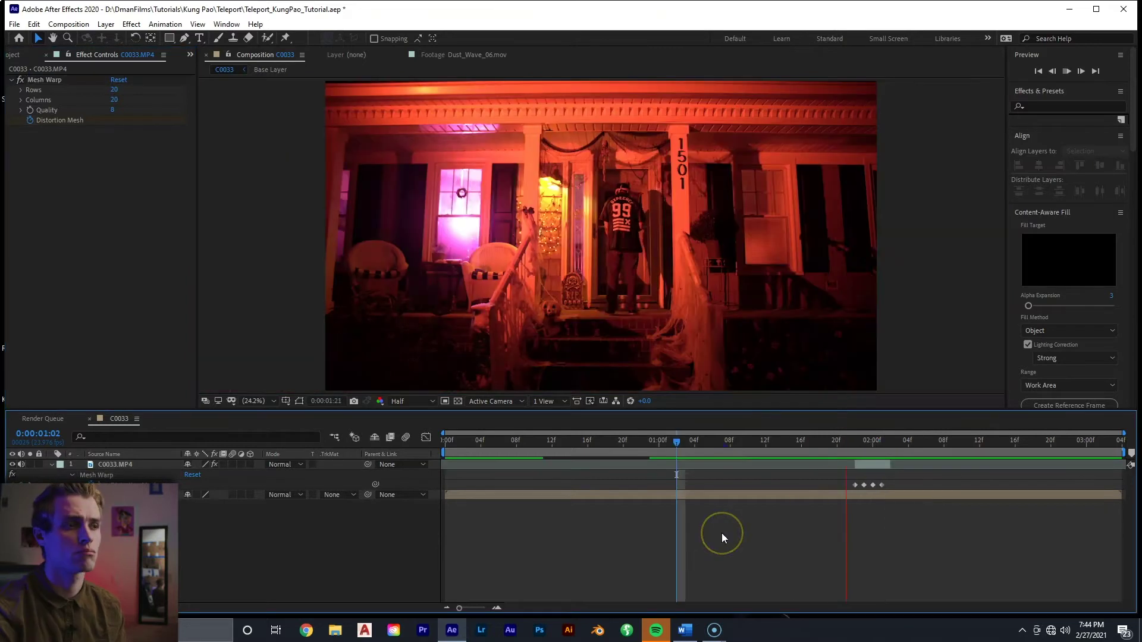
key(space)
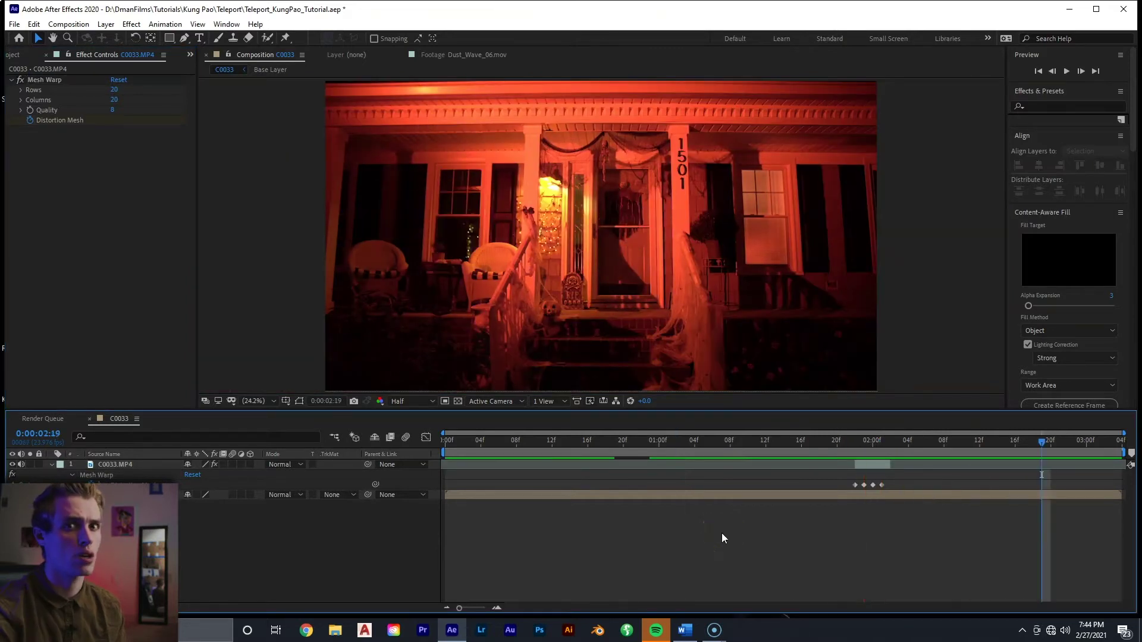
Step: Enable keyframing for Scale and Rotation on the C0033.MP4 layer at 0:00:01:22 and reveal all its keyframed properties
click(851, 445)
click(859, 466)
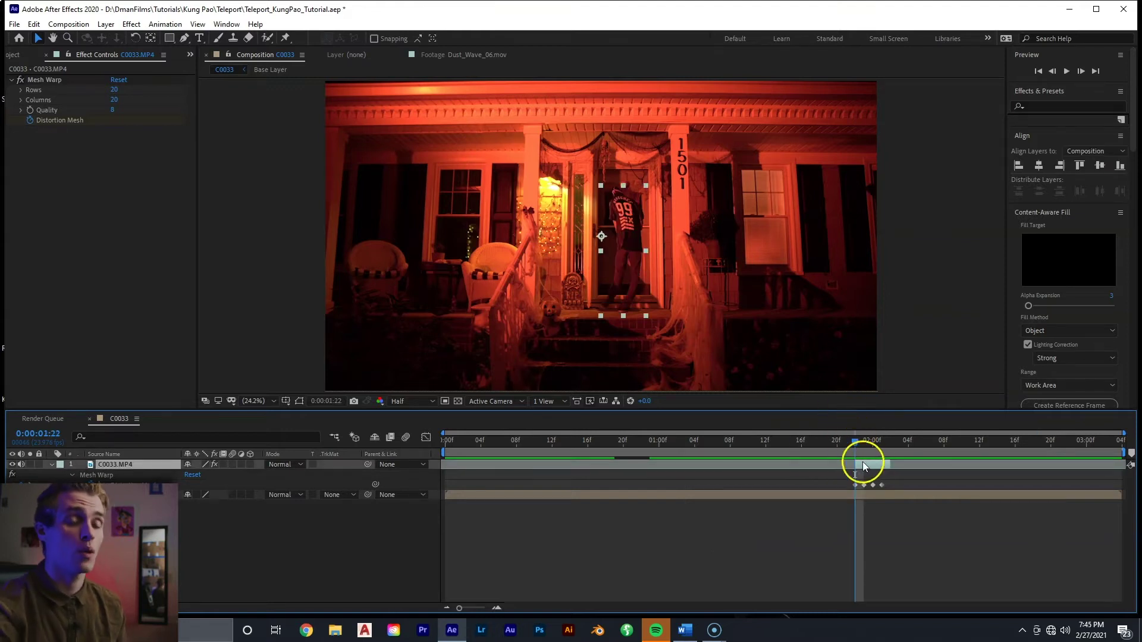
key(s)
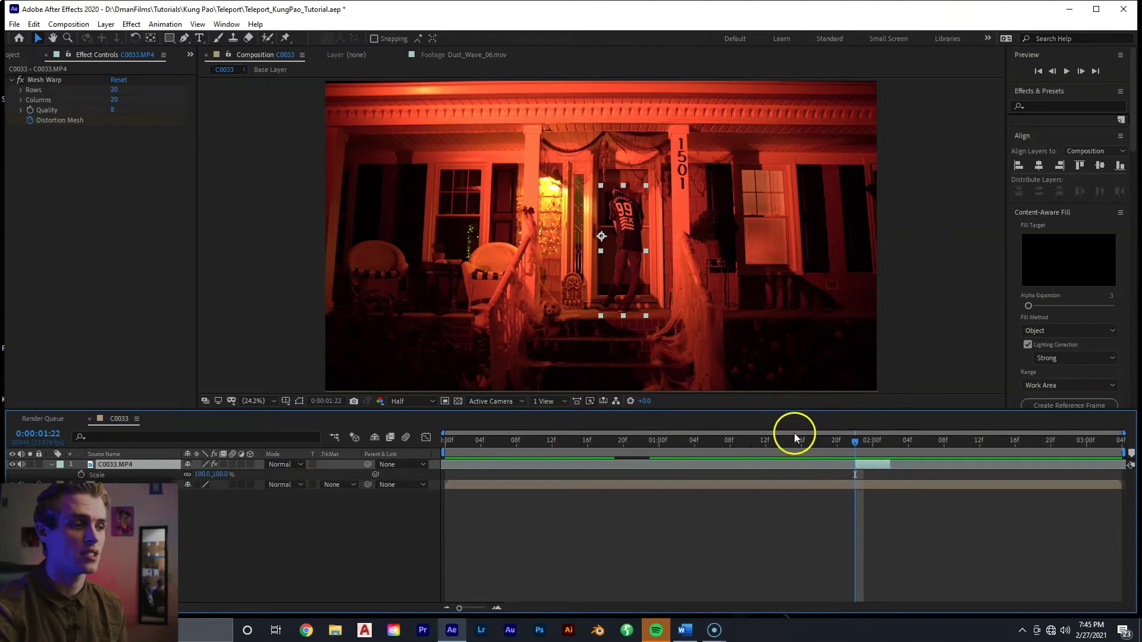
click(83, 476)
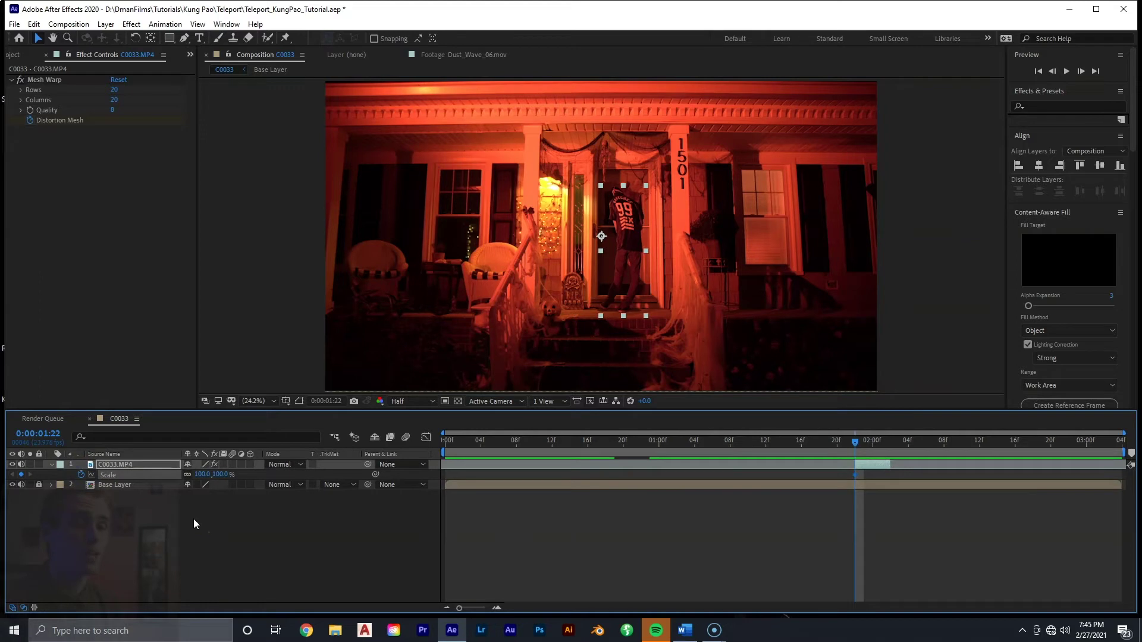
key(r)
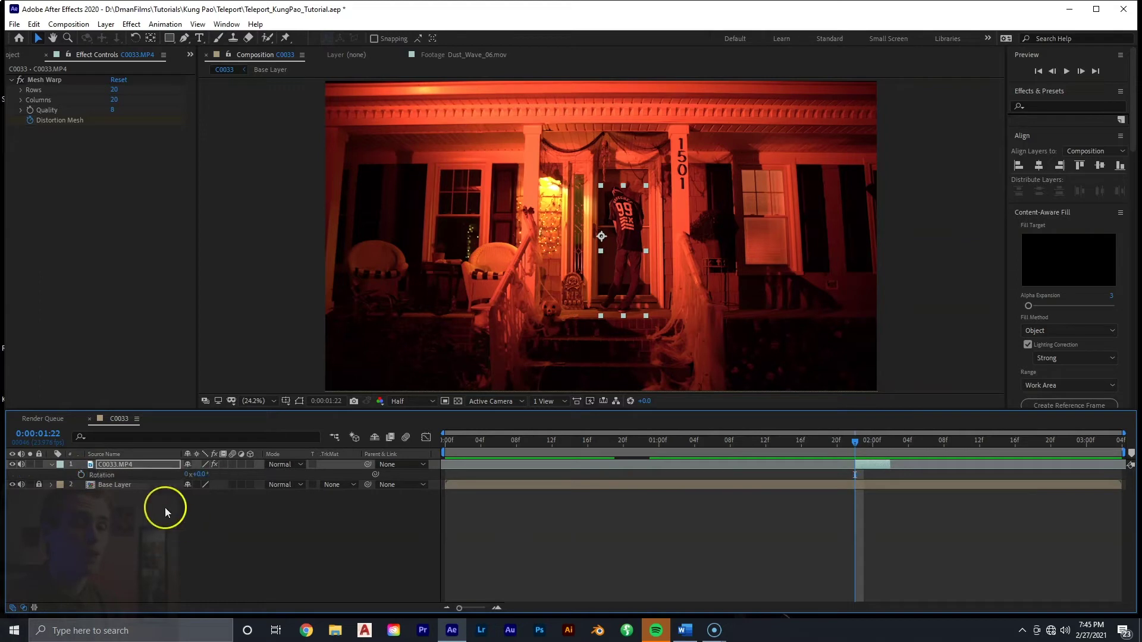
click(81, 475)
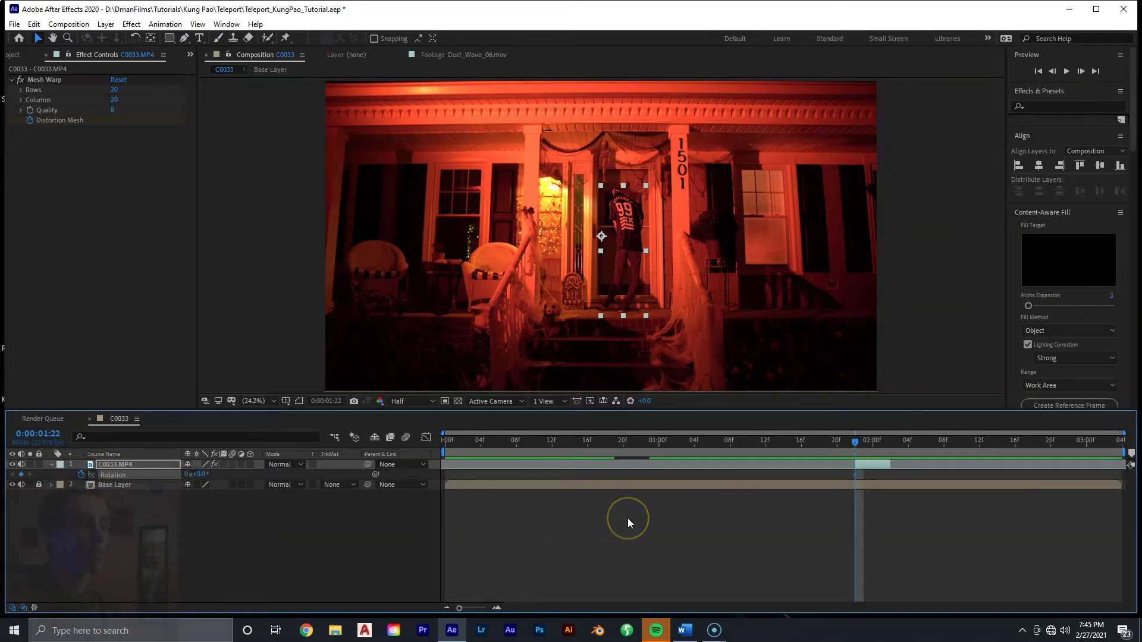
key(u)
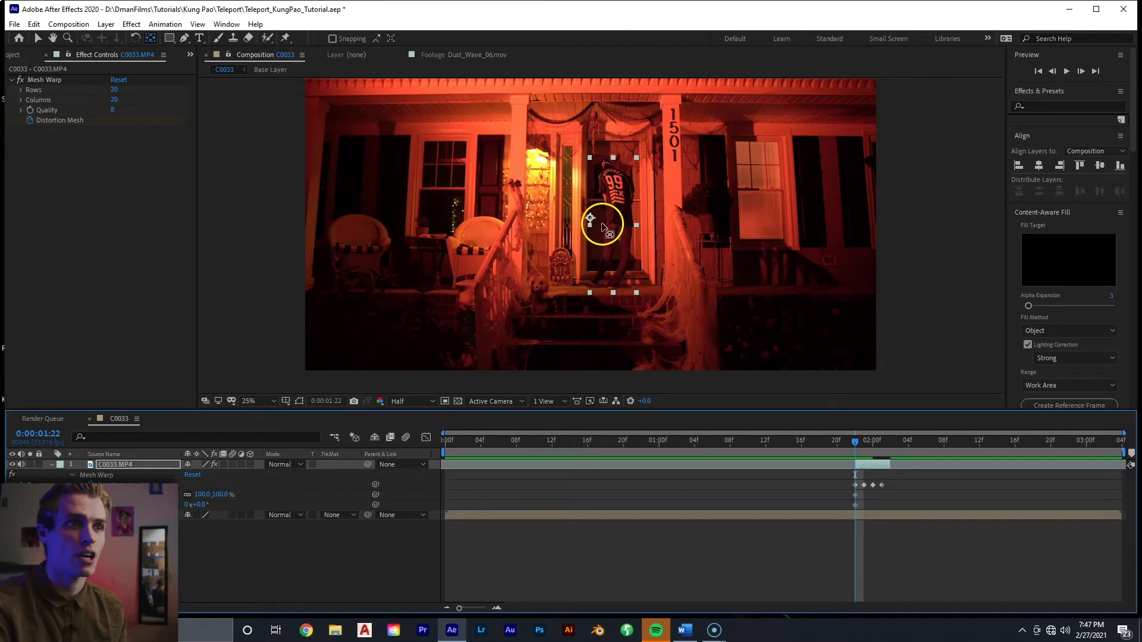
Step: Centre the C0033.MP4 layer's anchor point on the masked man and return to the Selection tool
click(155, 38)
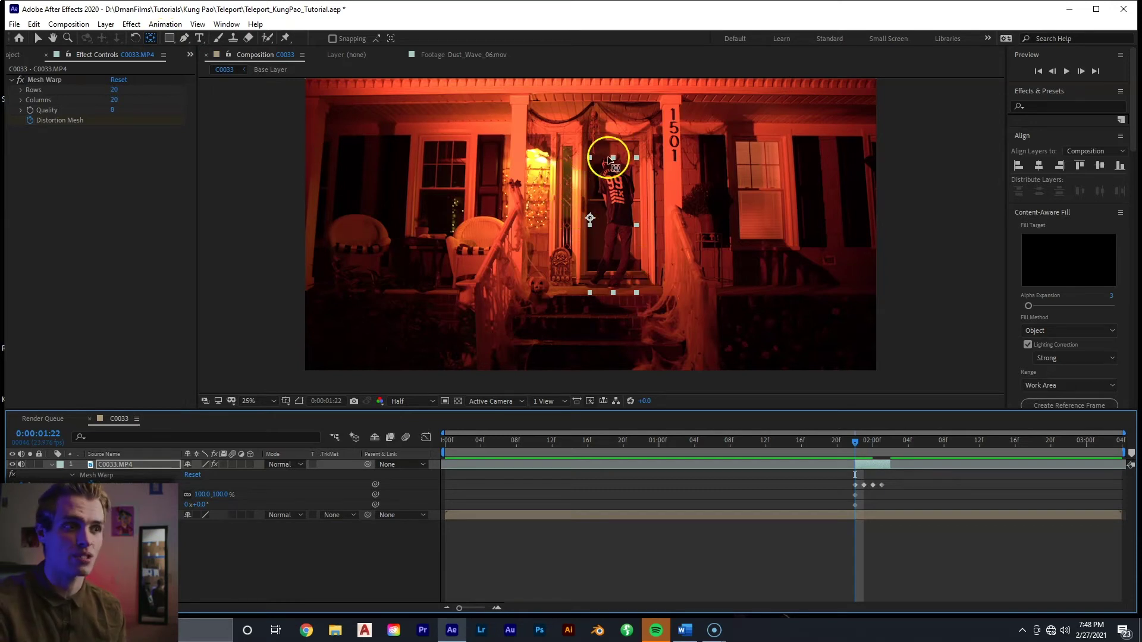
key(ctrl+alt+Home)
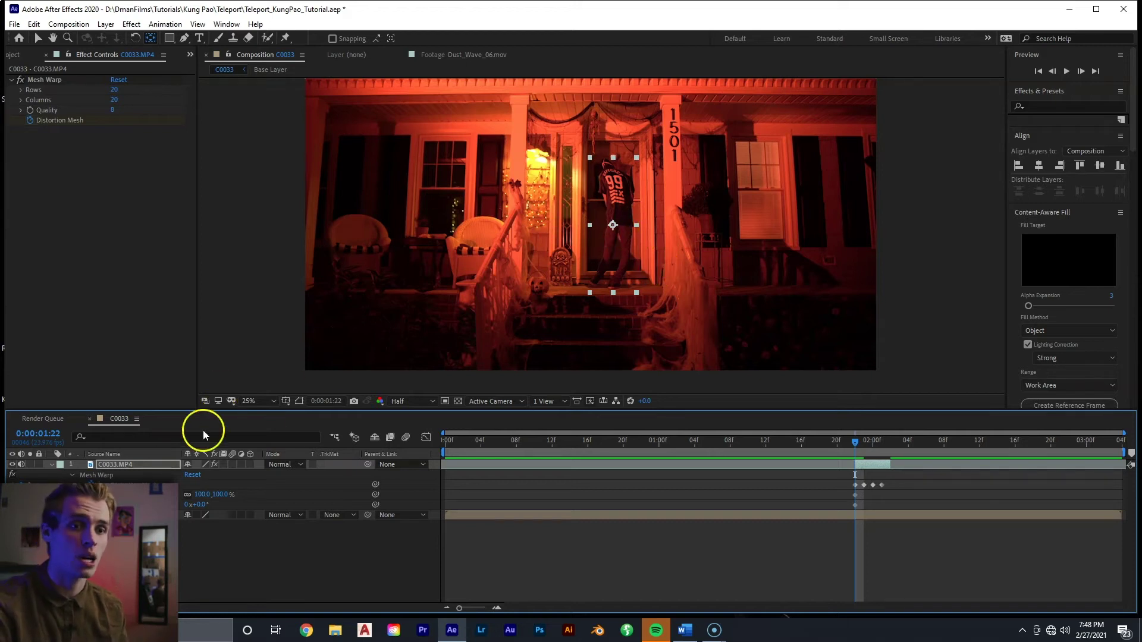
click(40, 39)
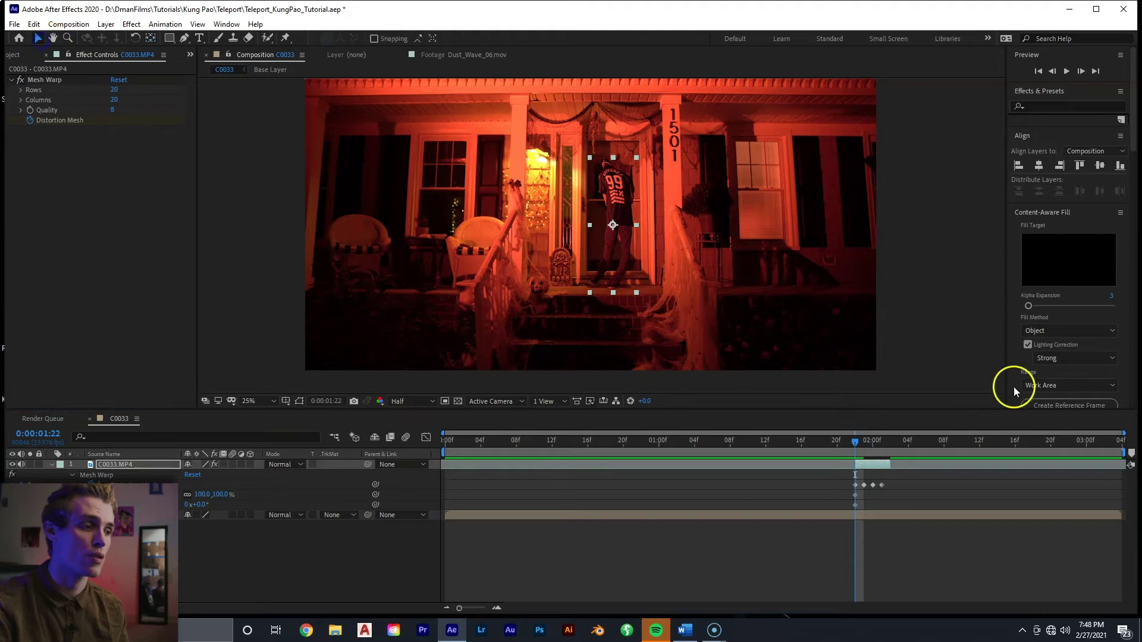
Step: Set the clip's Scale to 0% and its Rotation to -120° at 0:00:02:01
click(880, 442)
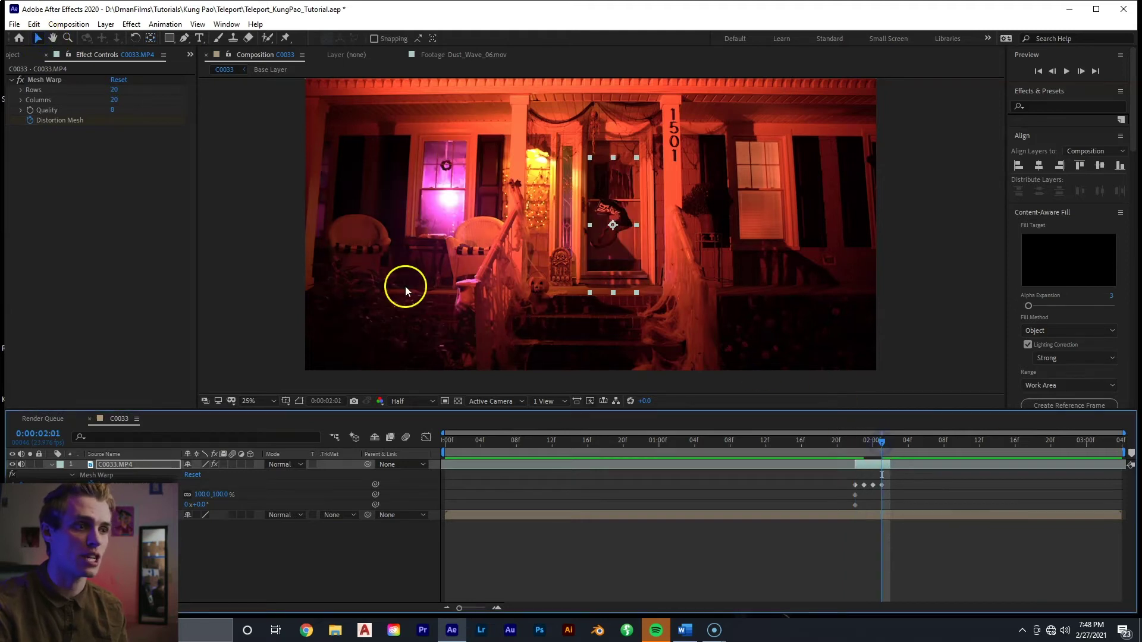
click(204, 494)
text(0)
key(Return)
click(201, 504)
text(-)
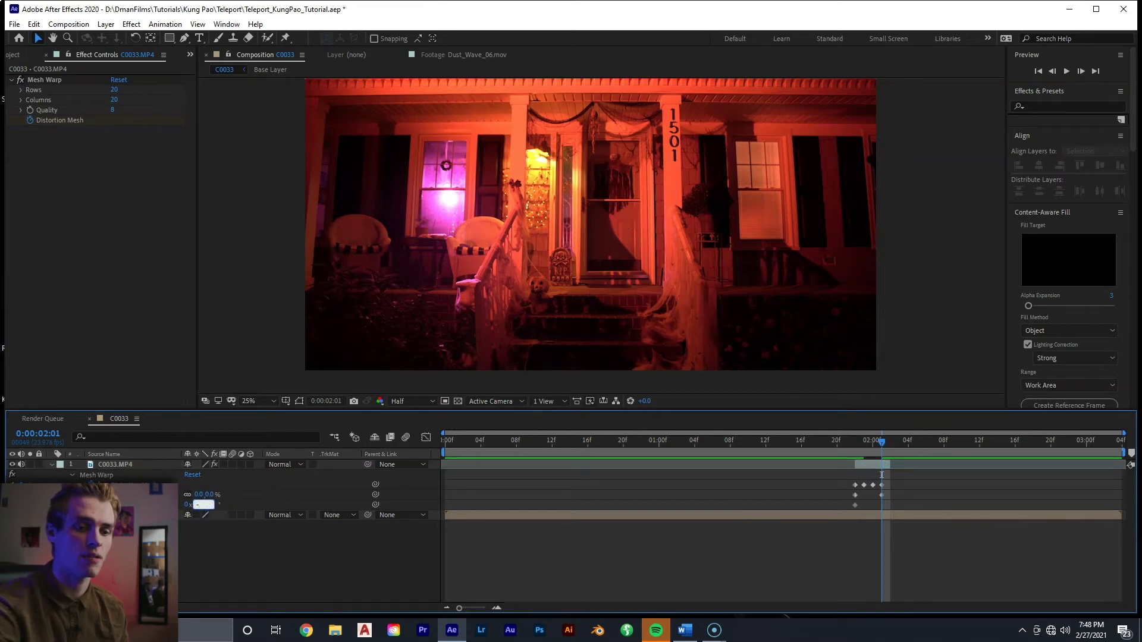
text(120)
key(Return)
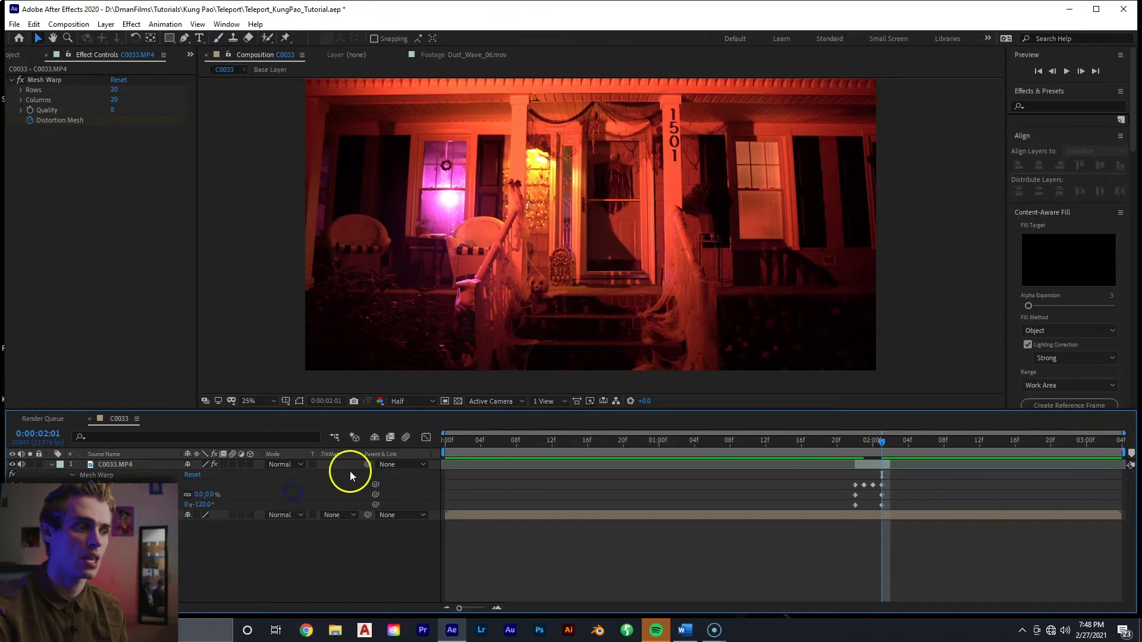
Step: Move the final Scale and Rotation keyframes one frame later to 0:00:02:02 and play back the animation from 0:00:01:15
mouse_move(888, 491)
mouse_down()
mouse_move(877, 508)
mouse_move(890, 500)
mouse_up()
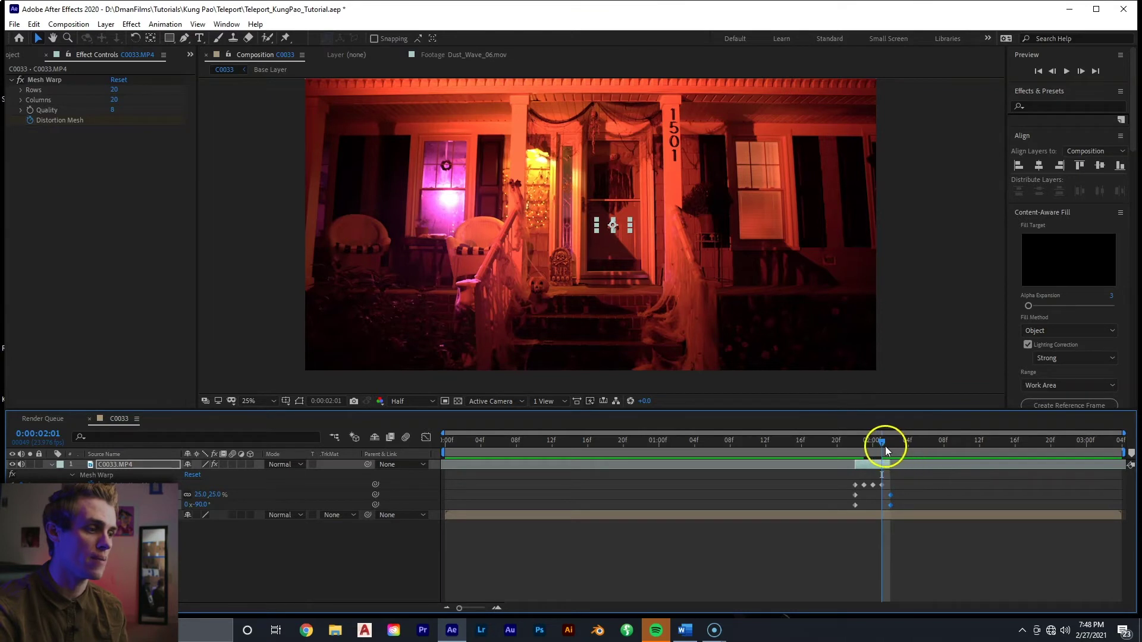
drag(890, 448, 794, 449)
key(space)
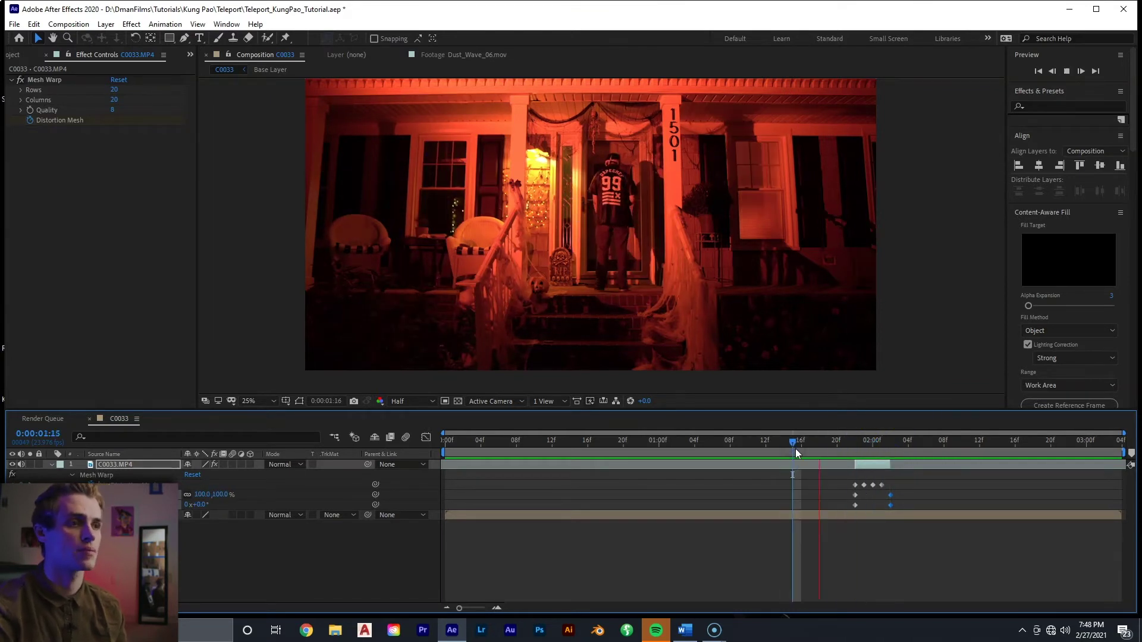
Step: Change the clip's final Rotation keyframe at 0:00:02:02 to -180°
click(883, 448)
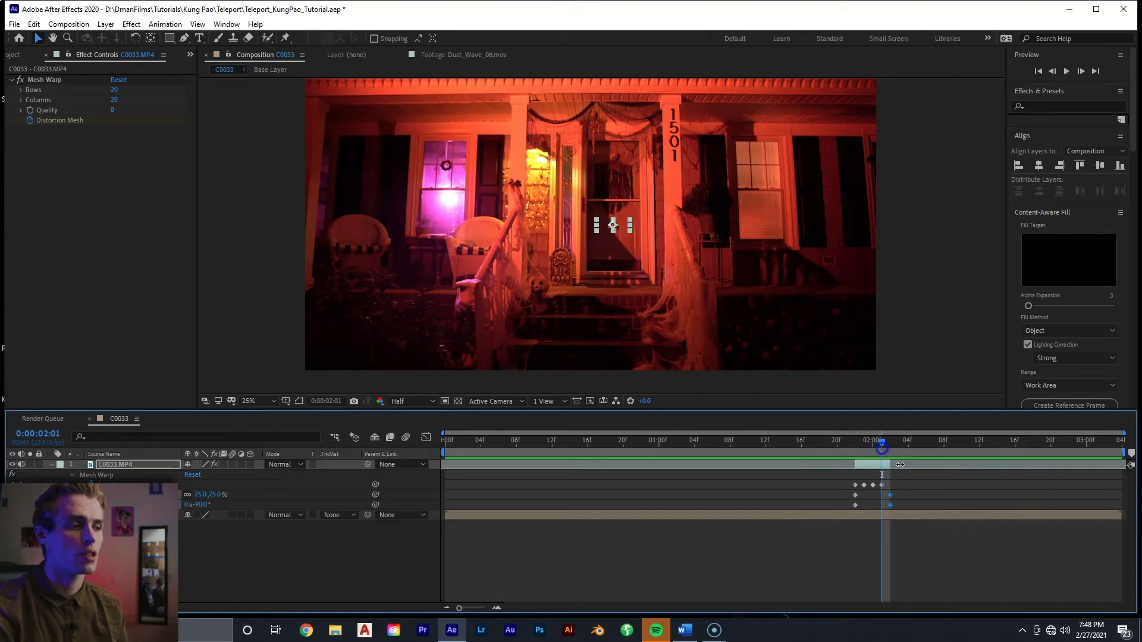
click(891, 448)
click(234, 527)
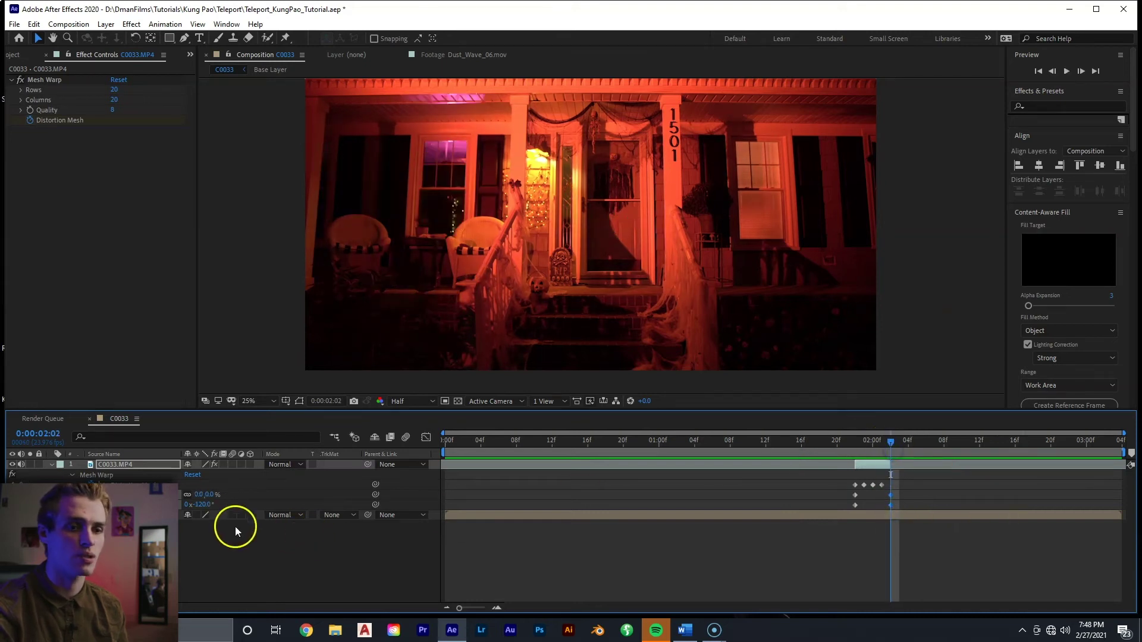
click(208, 505)
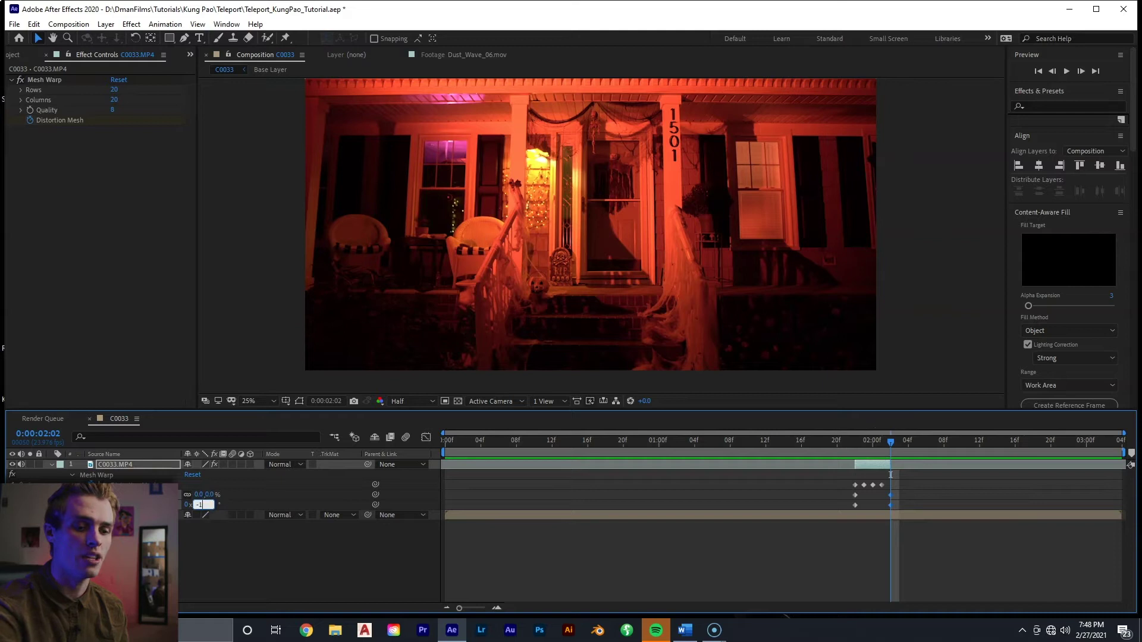
click(585, 553)
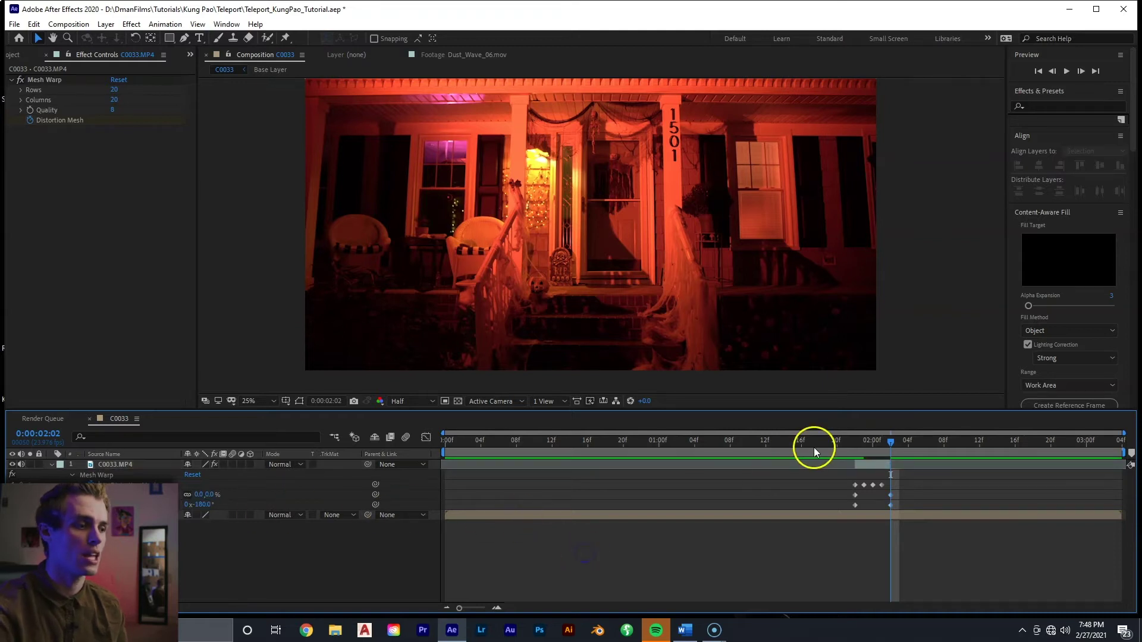
Step: Play back the shrinking and rotating teleport animation from 0:00:01:11
drag(814, 447, 778, 444)
click(756, 445)
key(space)
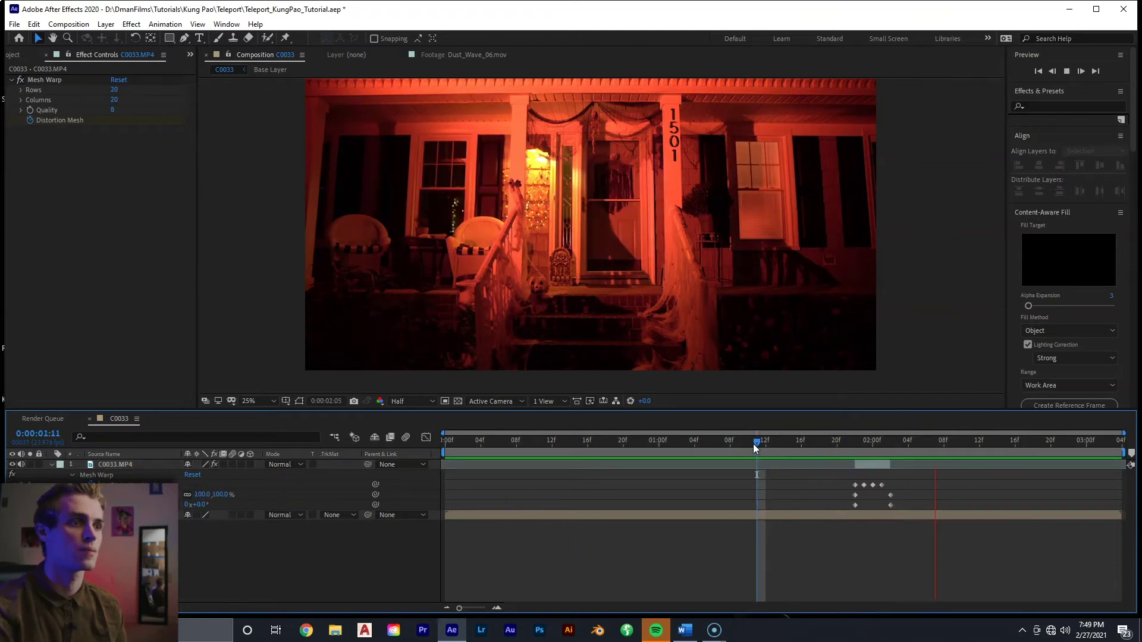
key(space)
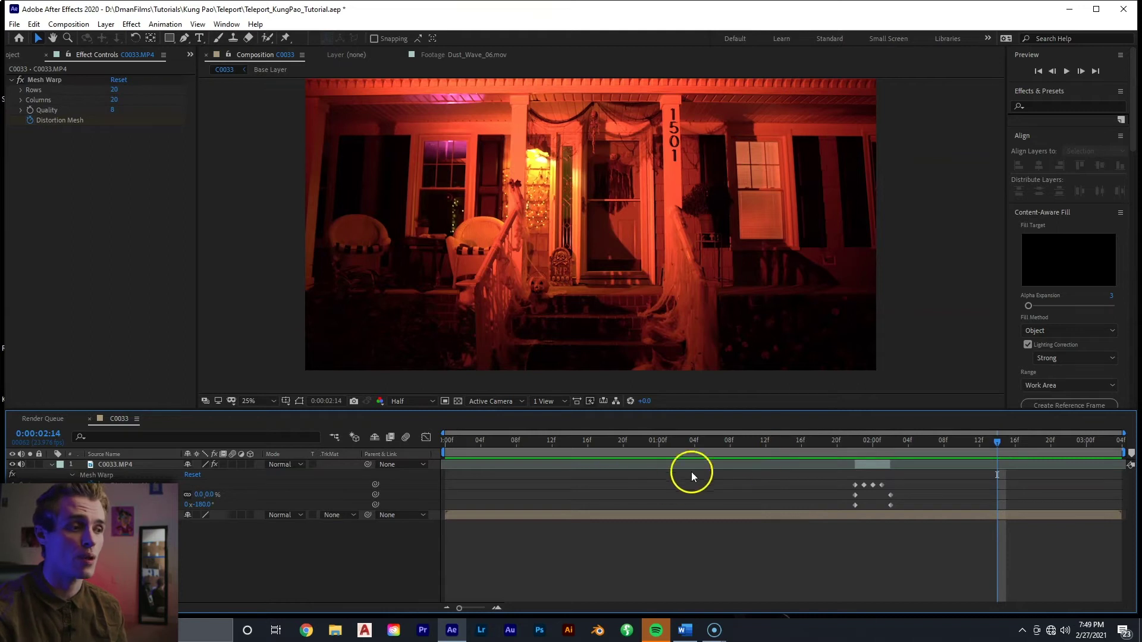
Step: Turn on motion blur for the C0033.MP4 layer and examine the man up close at 0:00:01:23 and 0:00:02:00
click(867, 448)
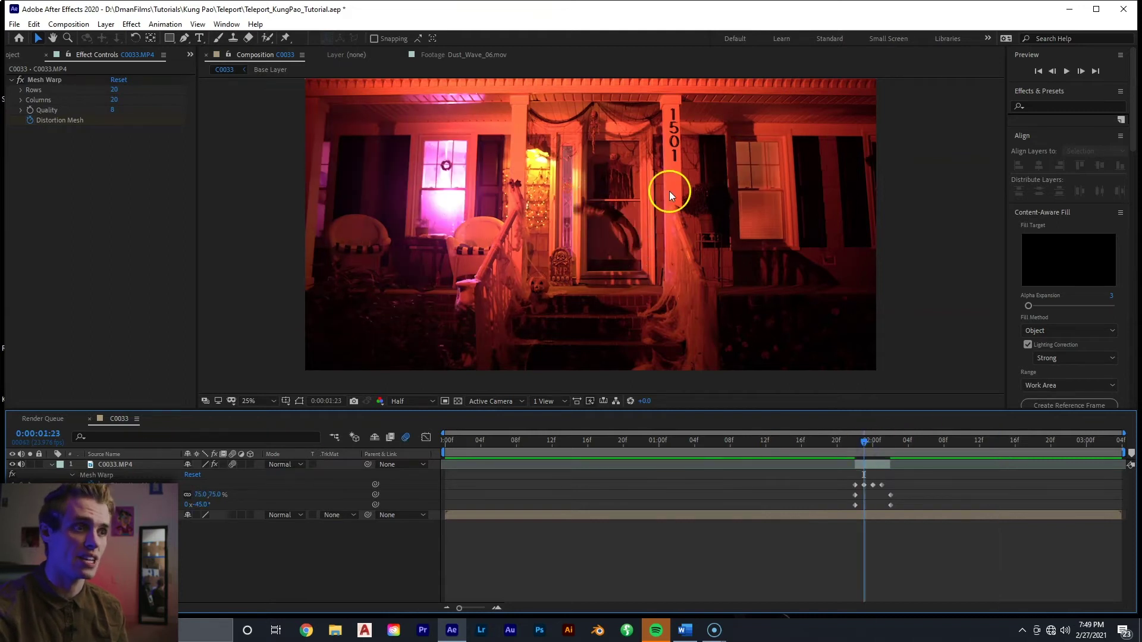
scroll(669, 191, up, 4)
click(876, 447)
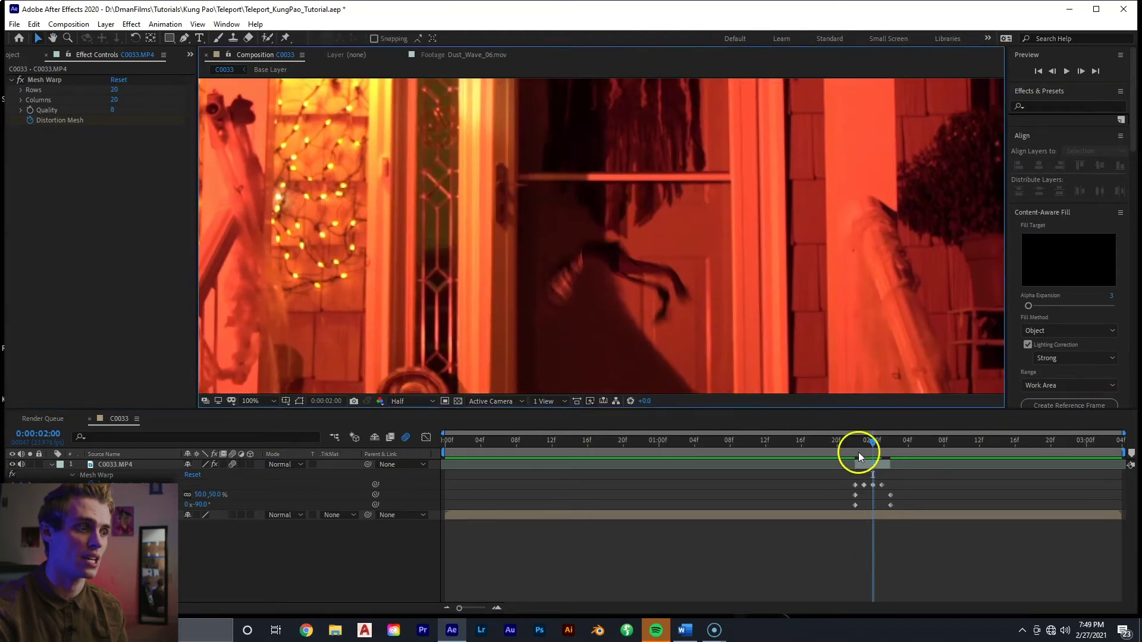
Step: Return to 0:00:01:22 and rename the C0033.MP4 layer as Main Layer
click(861, 443)
scroll(587, 215, down, 2)
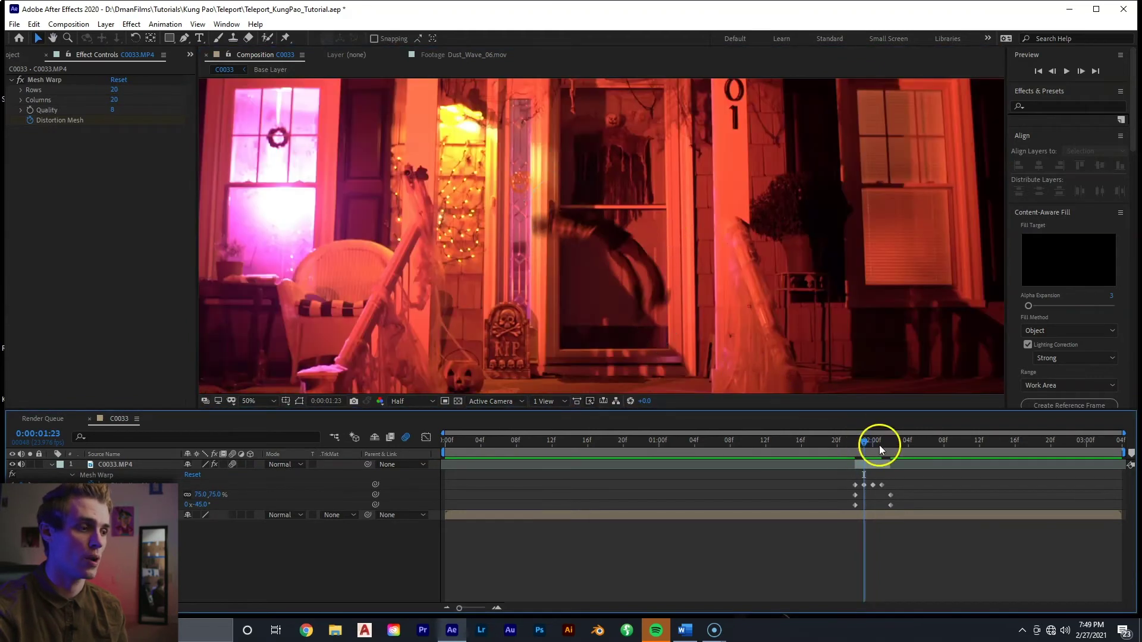
key(Page_Up)
right_click(119, 464)
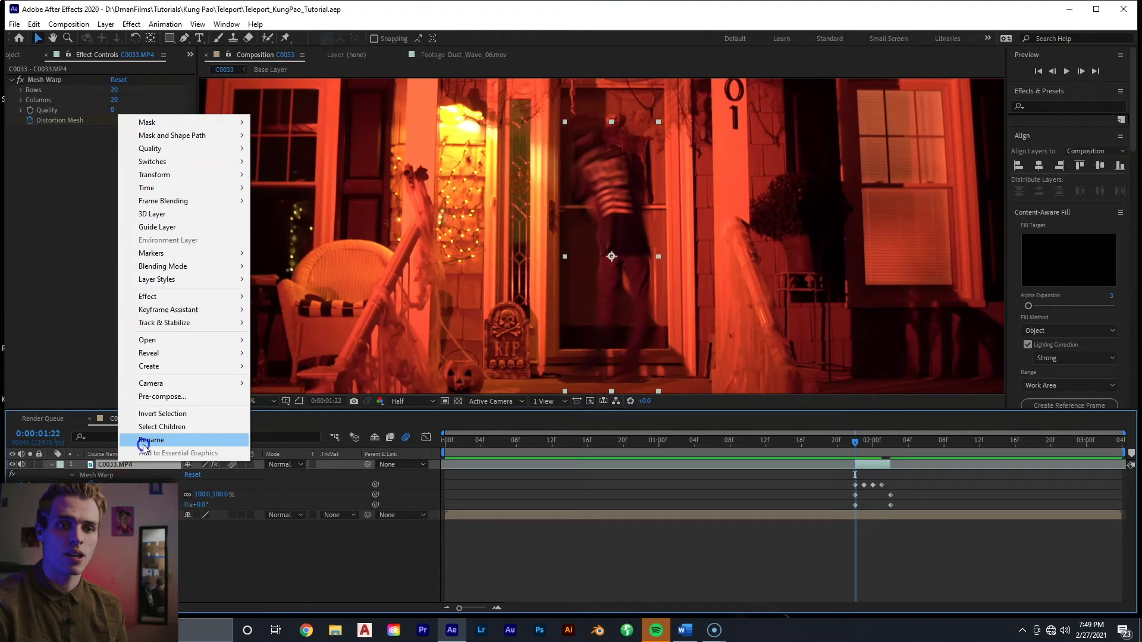
click(143, 441)
text(MAI)
text(n LAyer)
key(Return)
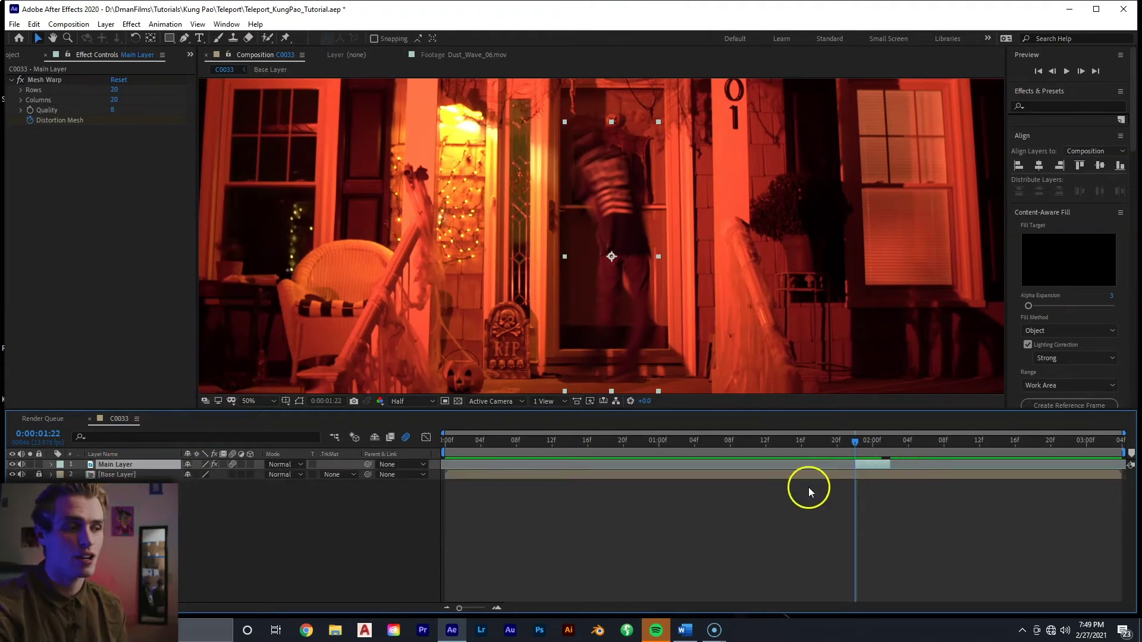
Step: Duplicate Main Layer and rename the copy beneath it as Pink Glow
key(ctrl+d)
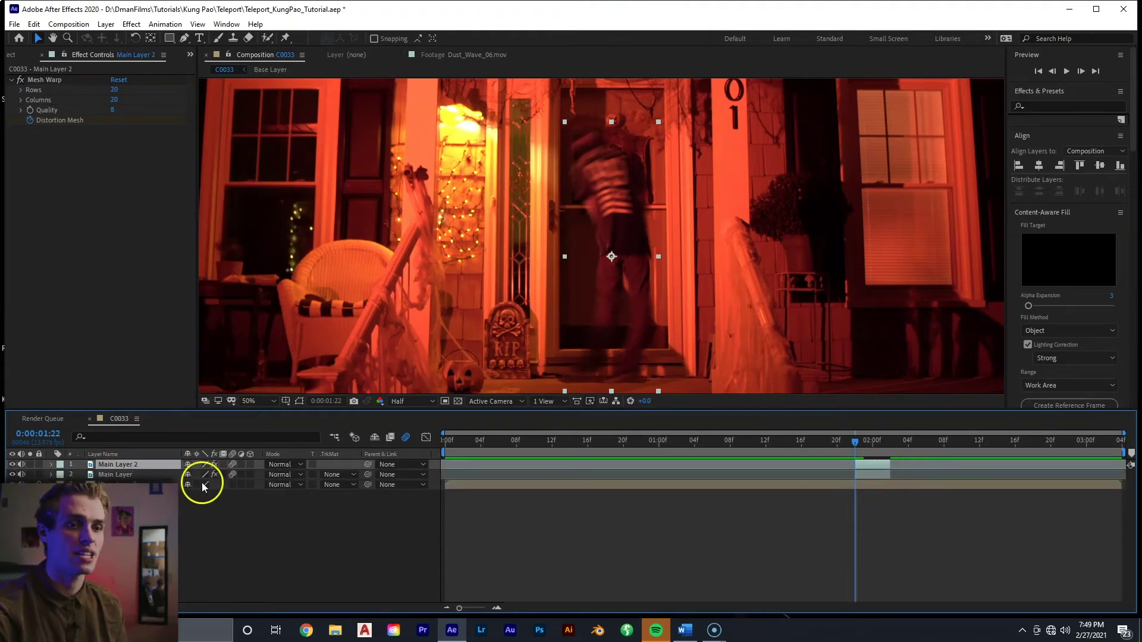
click(119, 474)
right_click(124, 475)
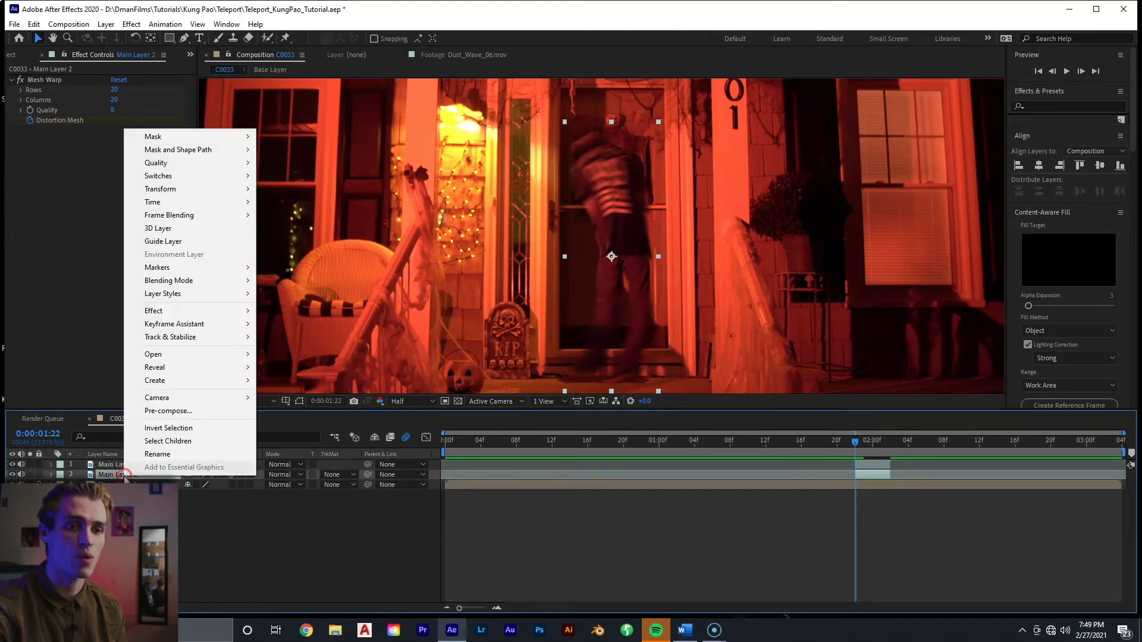
click(154, 454)
text(Pink Glow)
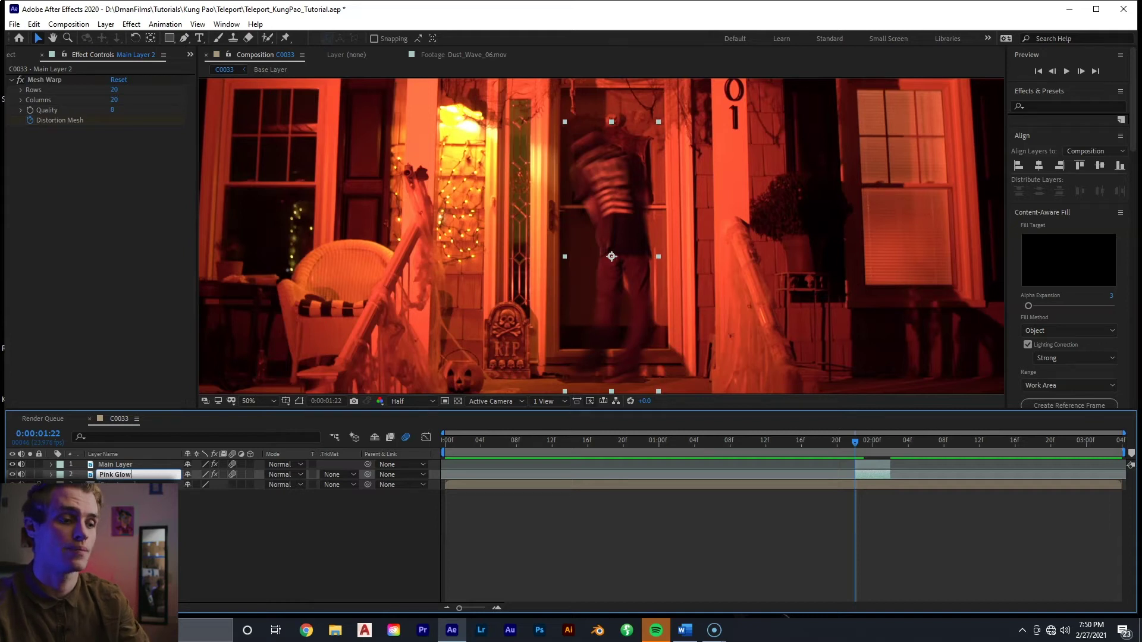
click(852, 540)
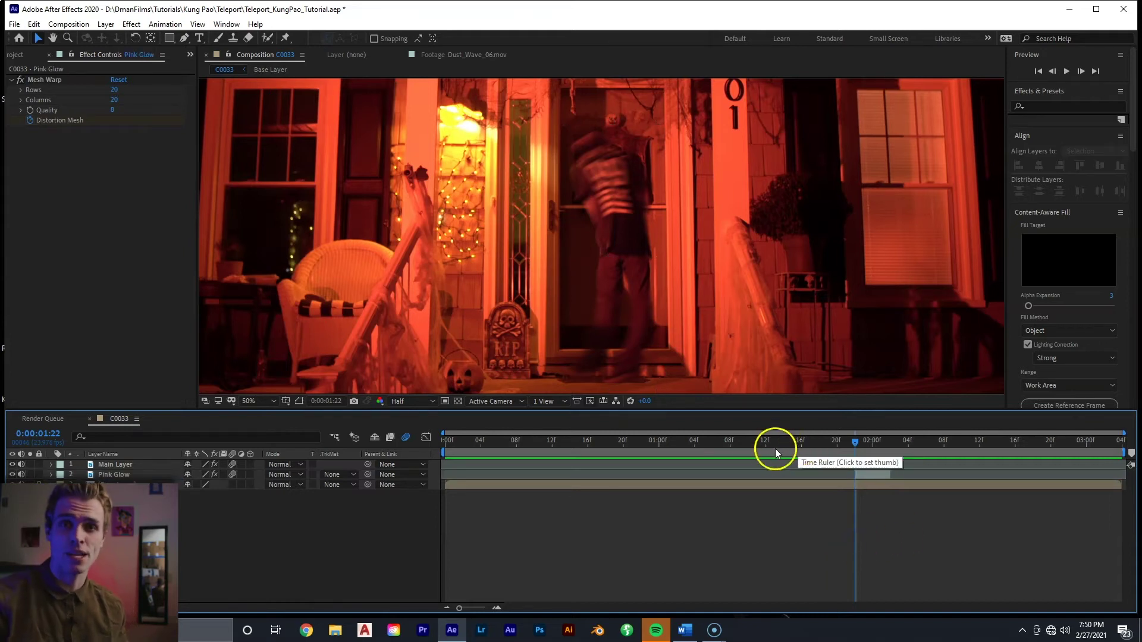
Step: Apply the Fill effect to the Pink Glow layer and view that layer briefly on its own
click(879, 477)
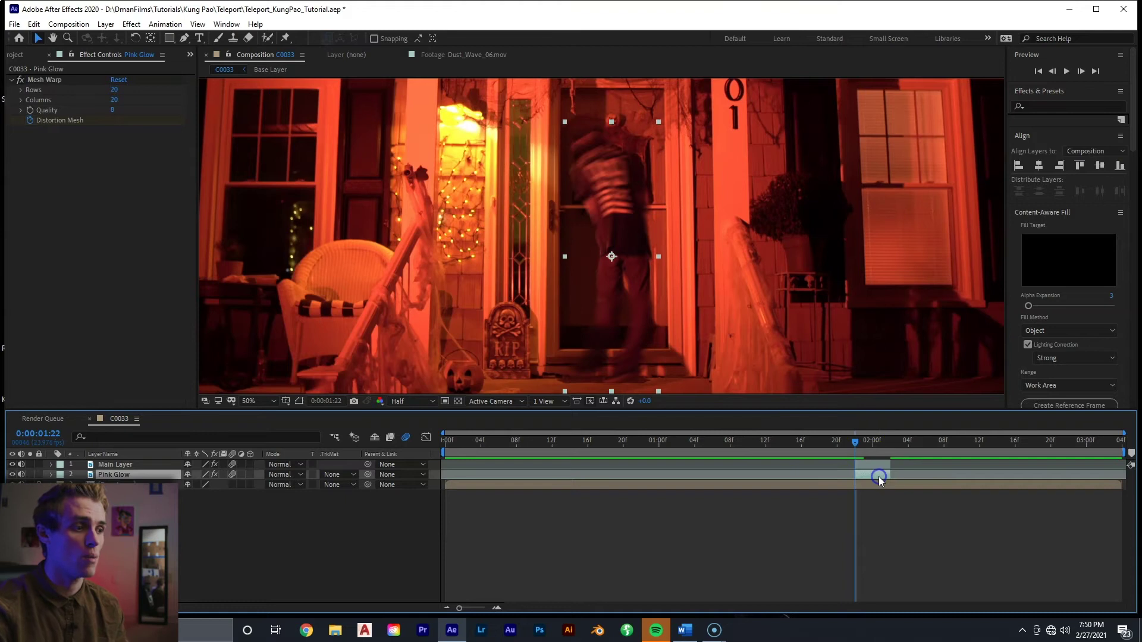
right_click(879, 477)
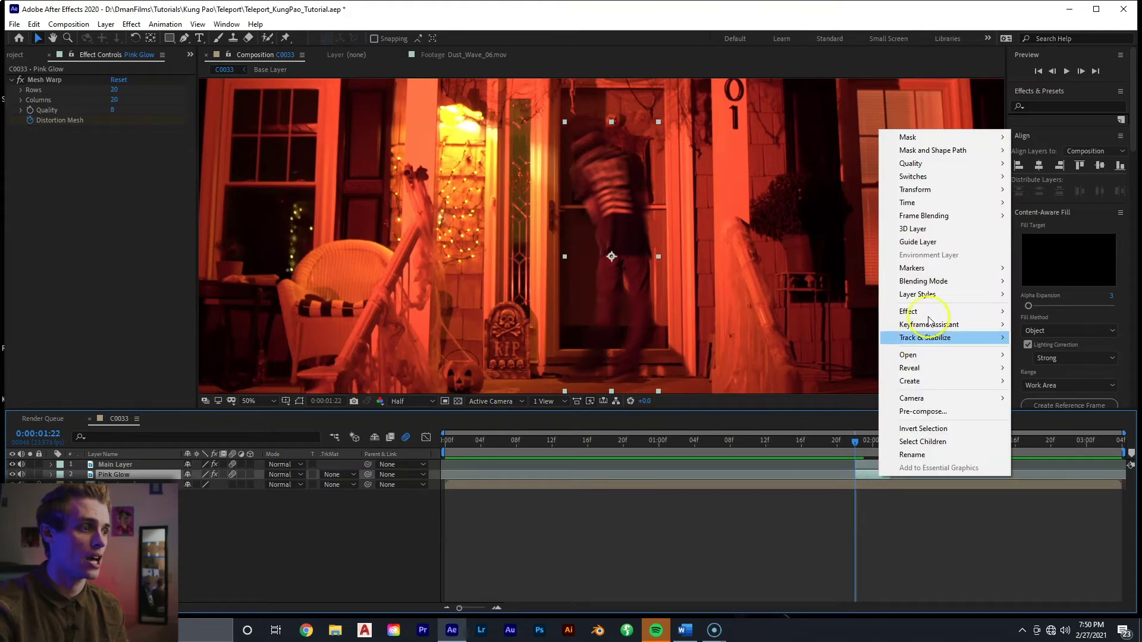
mouse_move(937, 313)
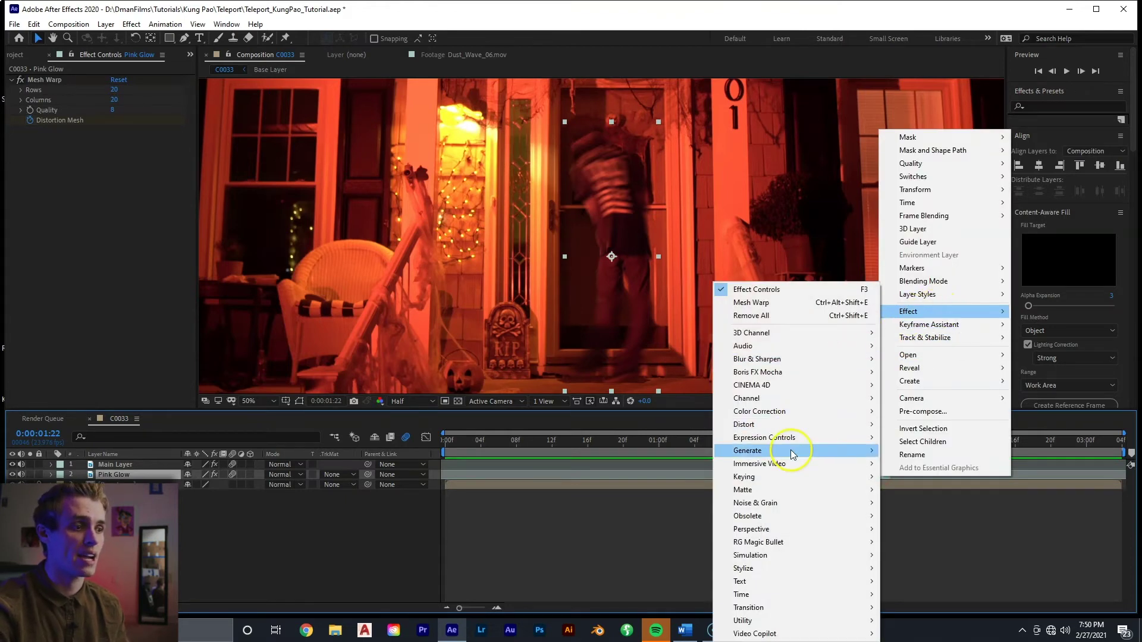
mouse_move(791, 451)
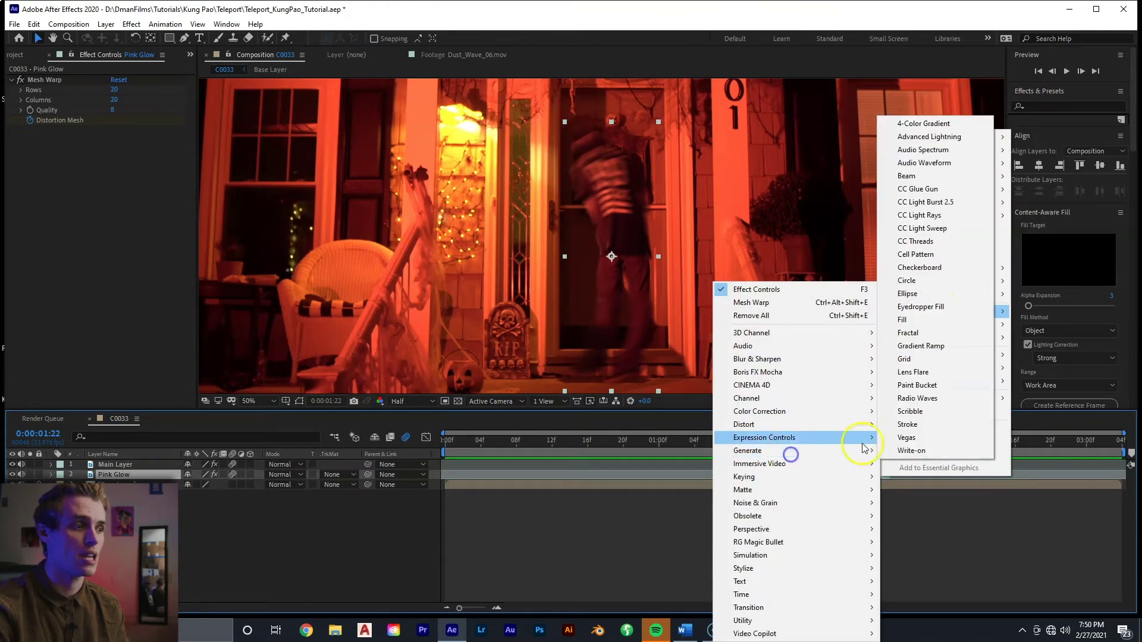
click(936, 321)
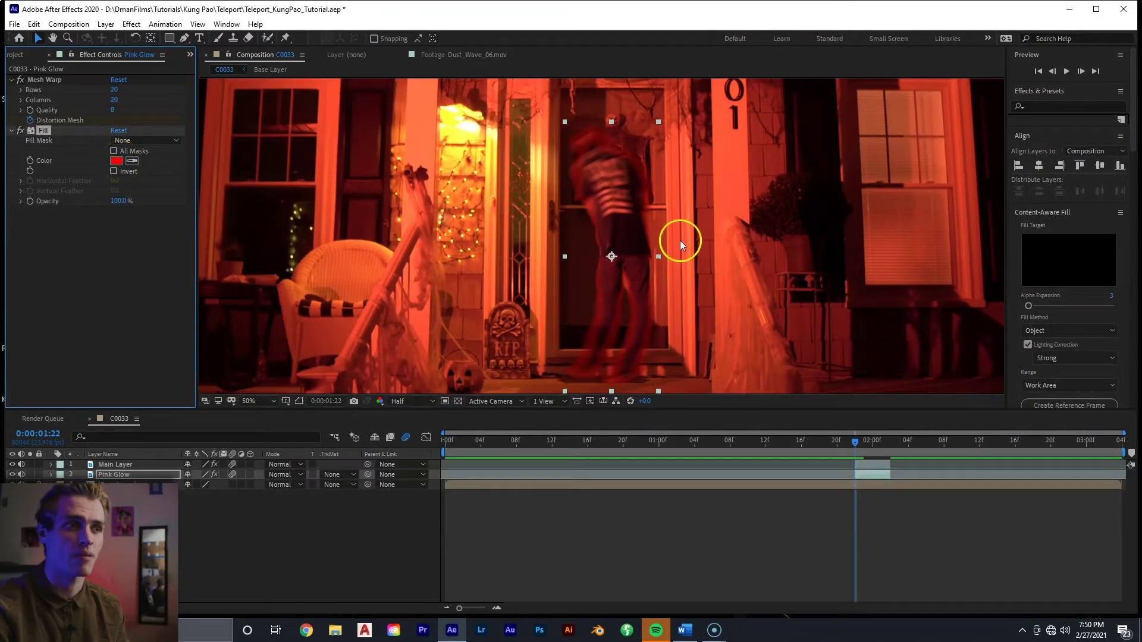
click(30, 474)
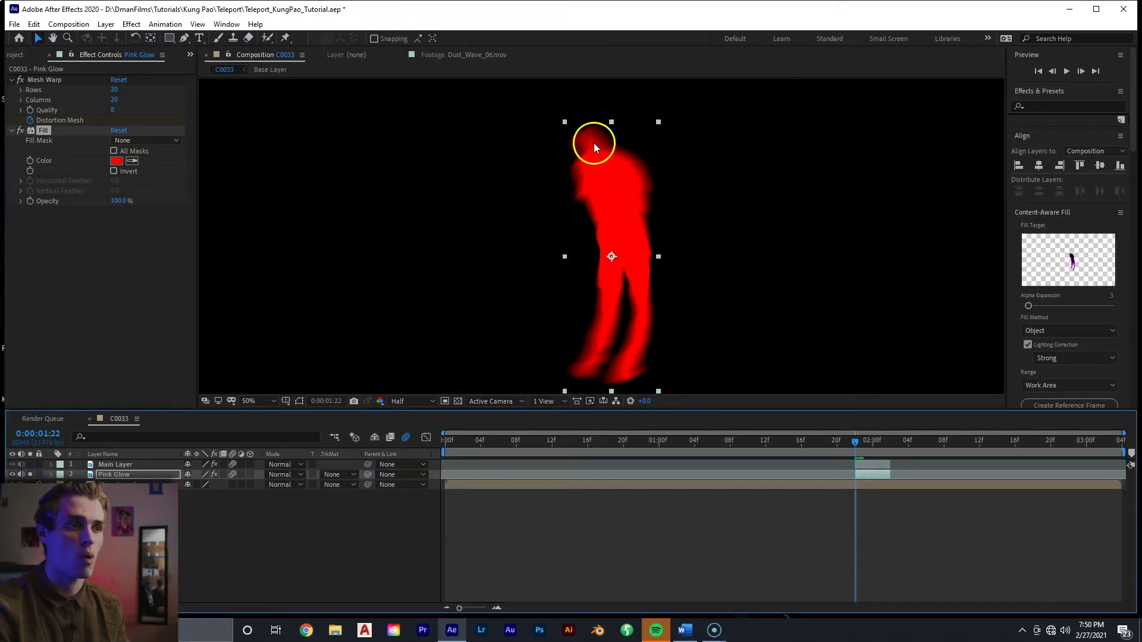
click(30, 475)
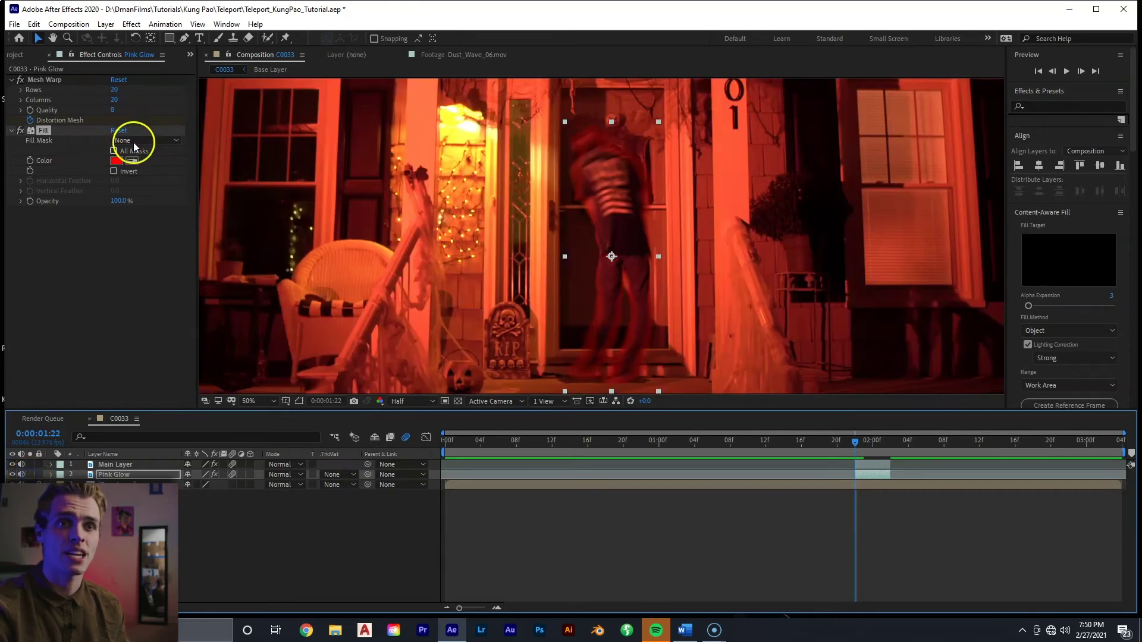
Step: Set the Pink Glow layer's Fill color to pink, FF00F0
click(116, 161)
drag(193, 56, 196, 66)
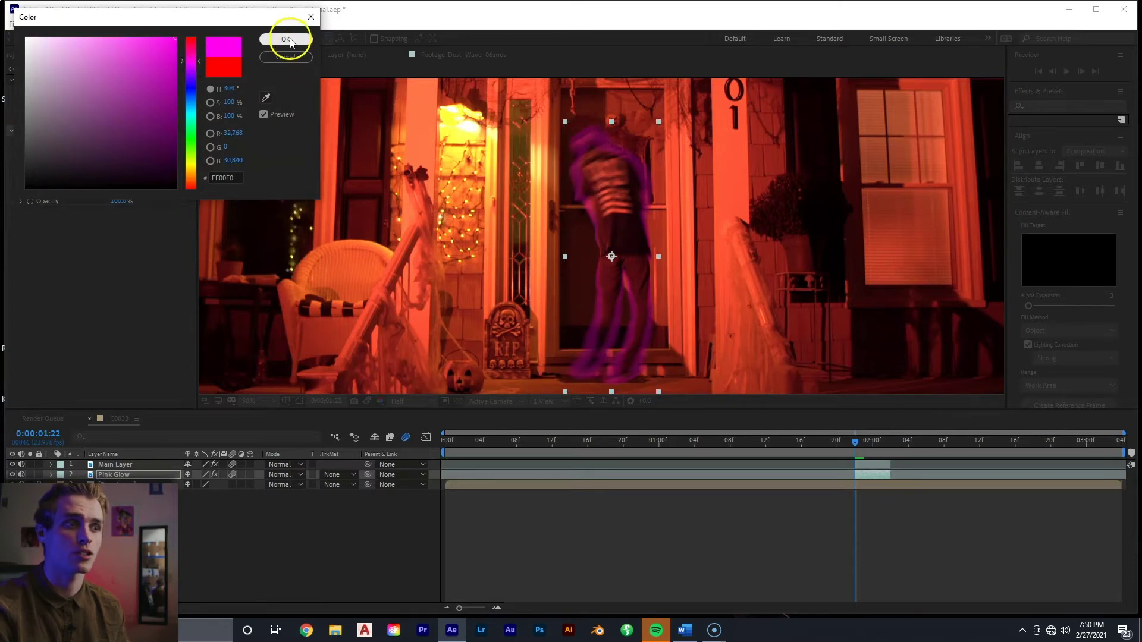
click(289, 41)
Step: Nudge the Pink Glow layer slightly left of the man and save the project
click(867, 476)
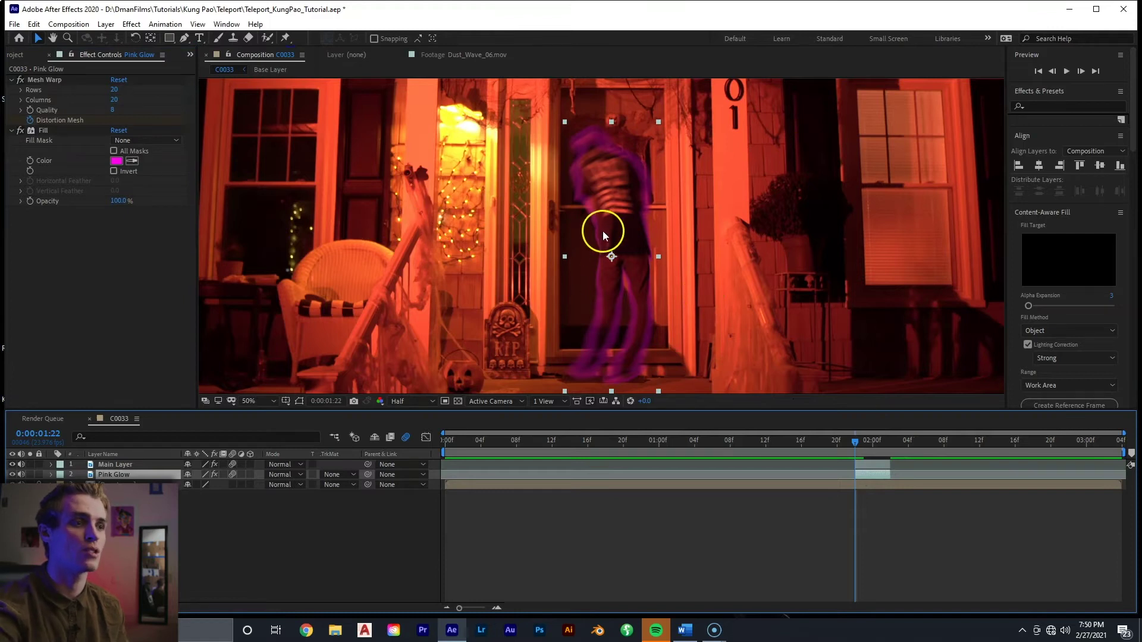
key(Left)
key(Left)
key(Left)
key(Left)
key(Left)
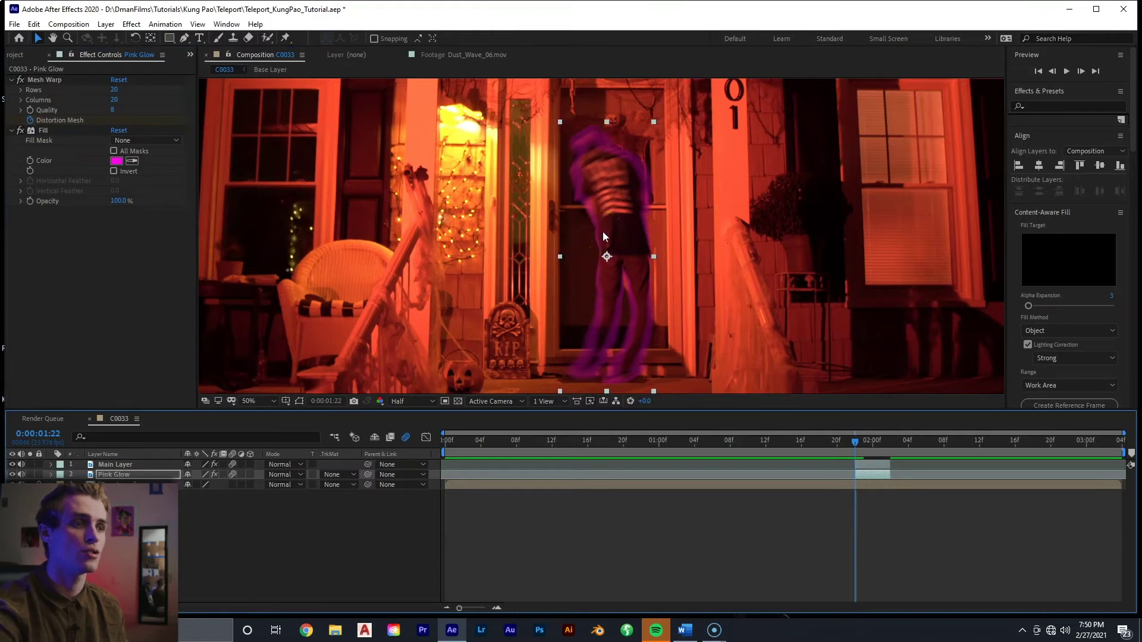
key(Left)
key(Left)
key(Left)
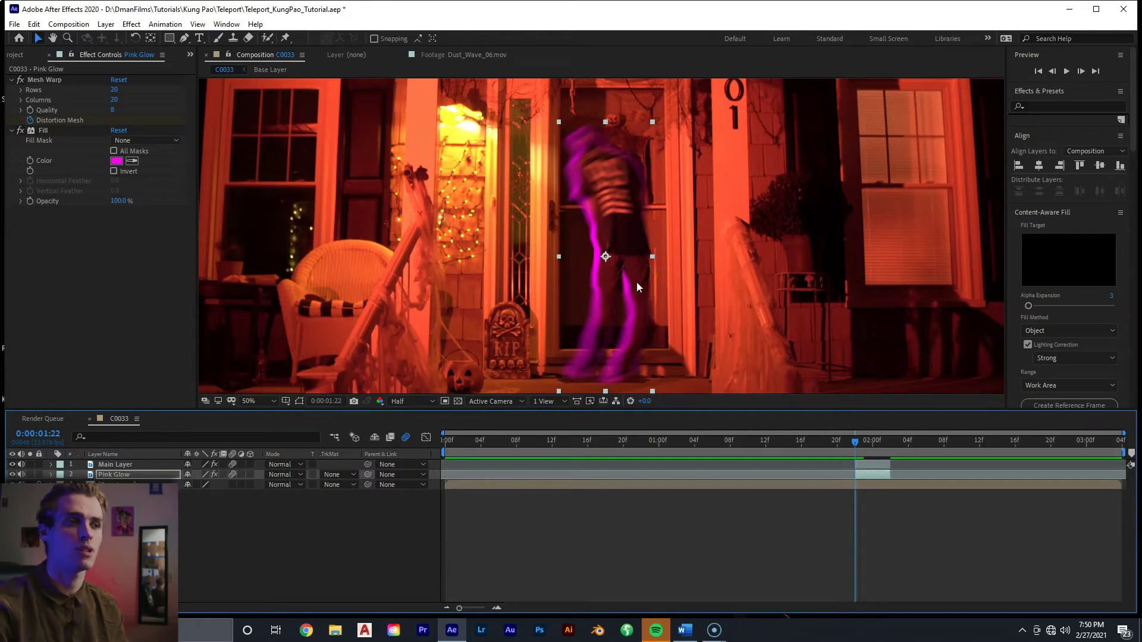
key(ctrl+s)
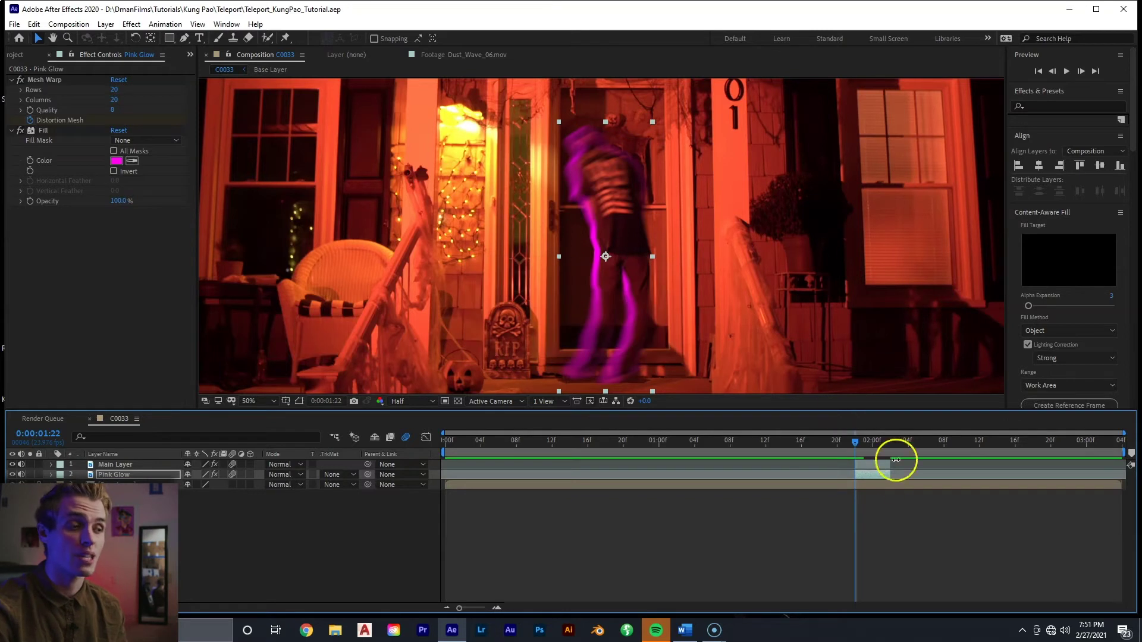
Step: Apply the Stylize Glow effect to the Pink Glow layer and save the project
click(878, 478)
right_click(877, 476)
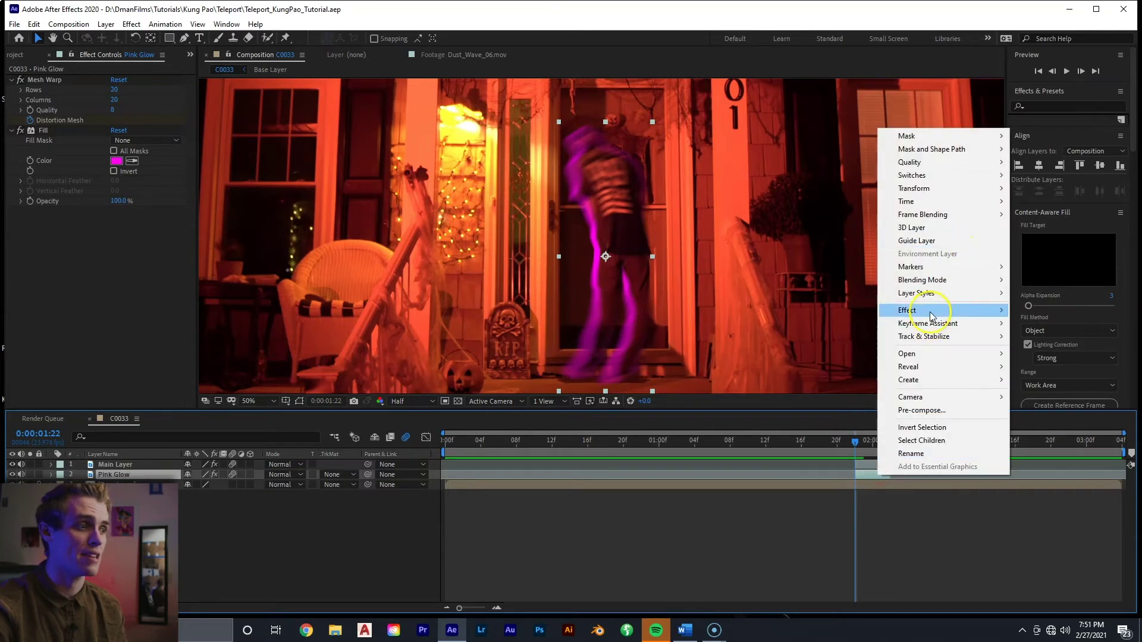
mouse_move(922, 310)
mouse_move(768, 569)
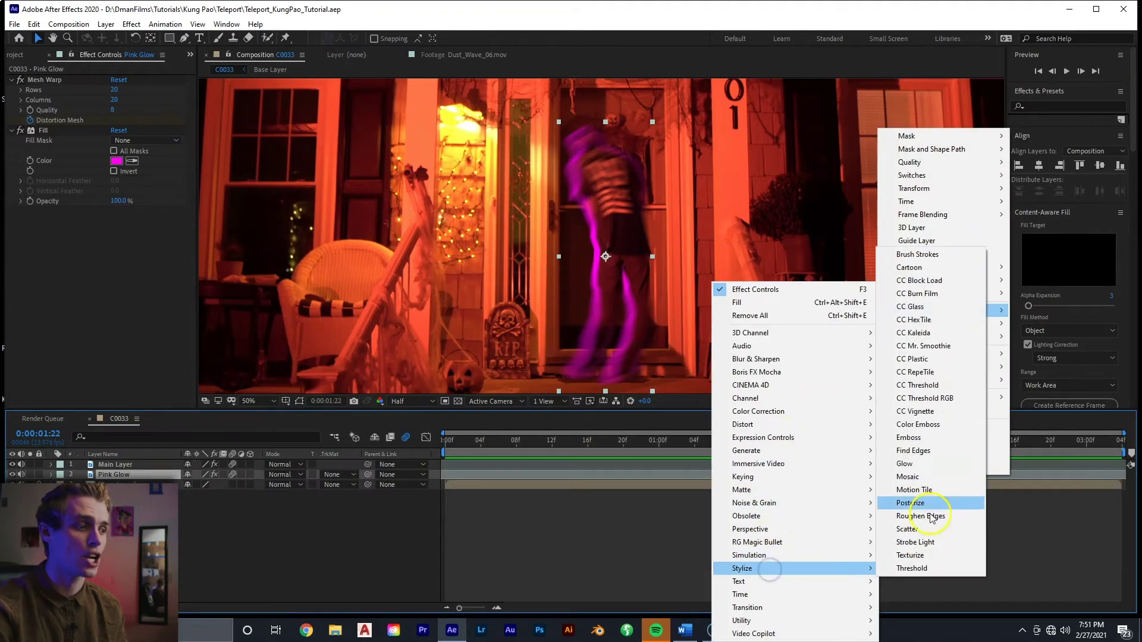
click(935, 463)
key(ctrl+s)
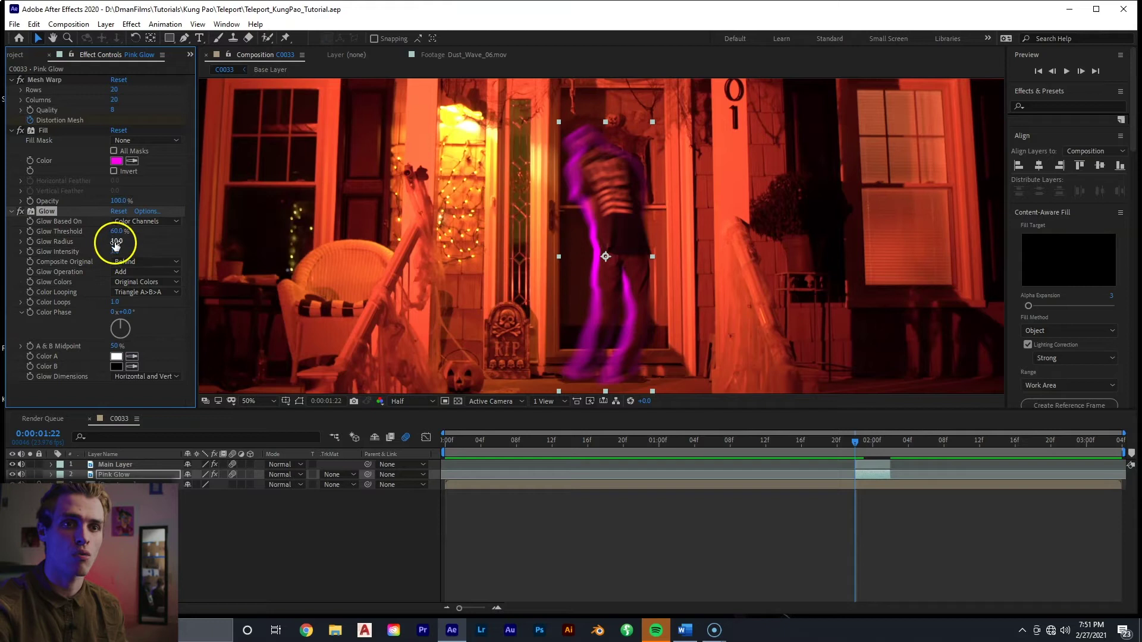
Step: Set the Glow Radius to 90 and the Pink Glow layer's blending mode to Add
text(0)
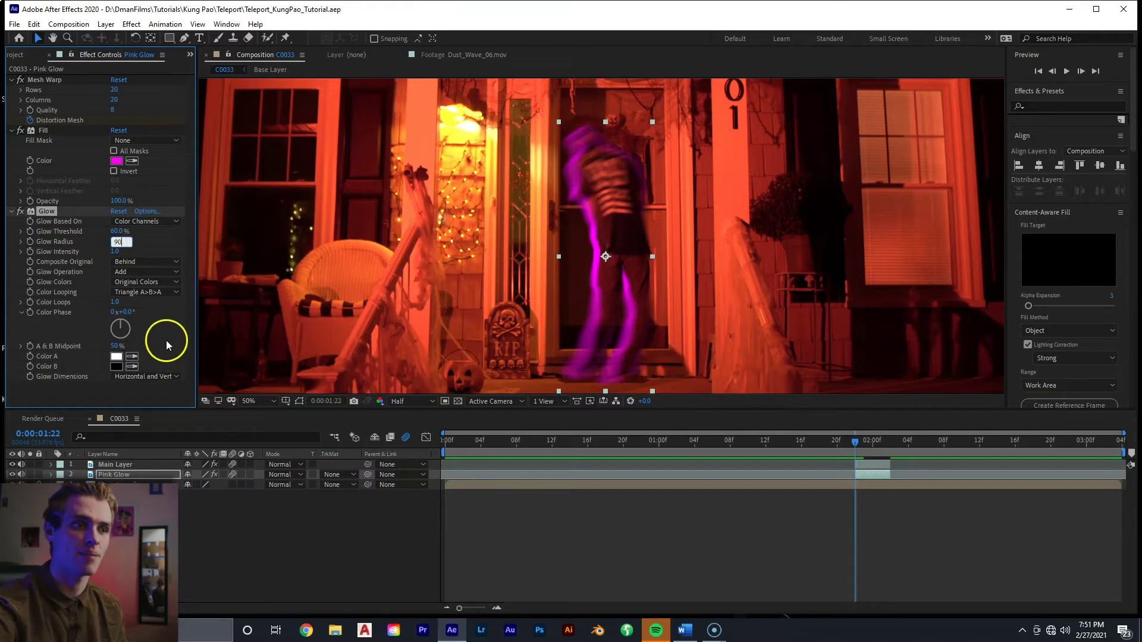
key(Return)
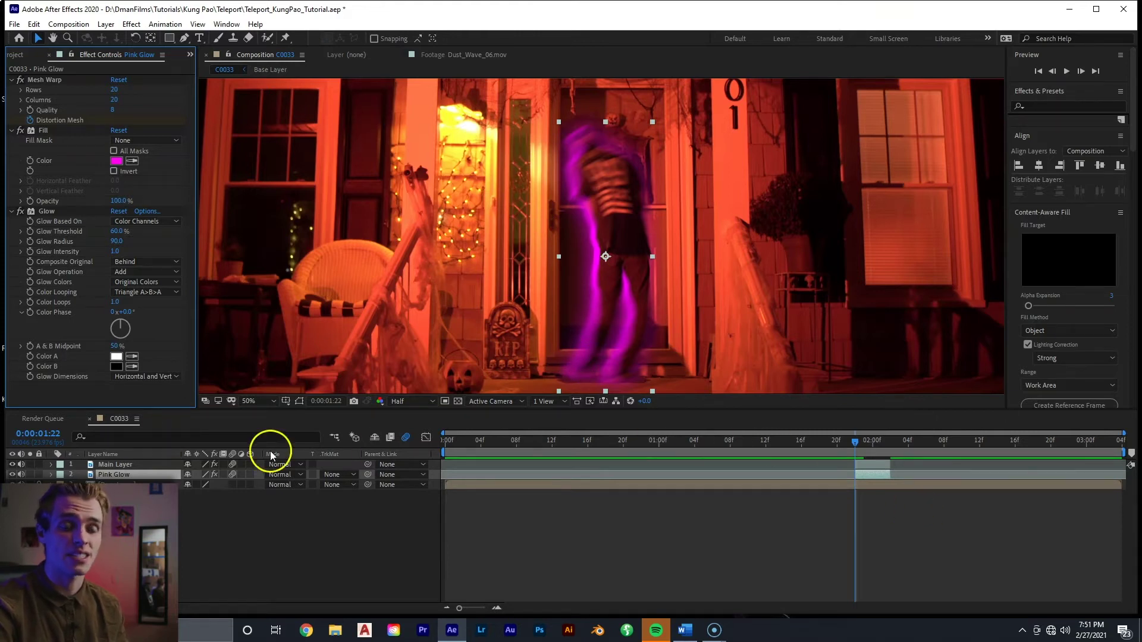
click(296, 477)
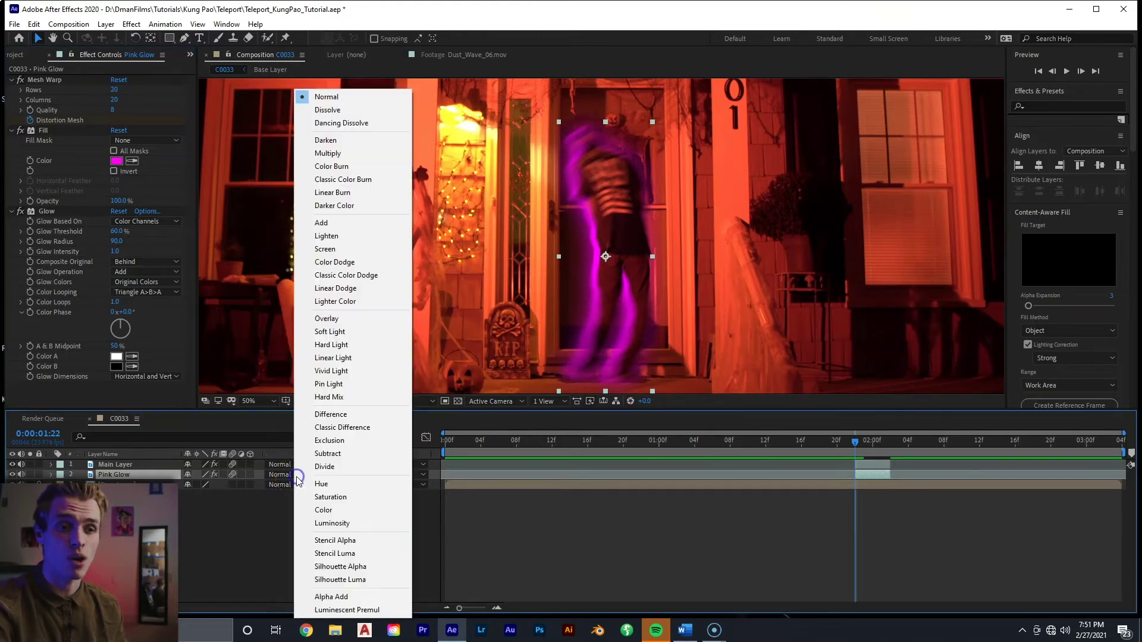
click(339, 224)
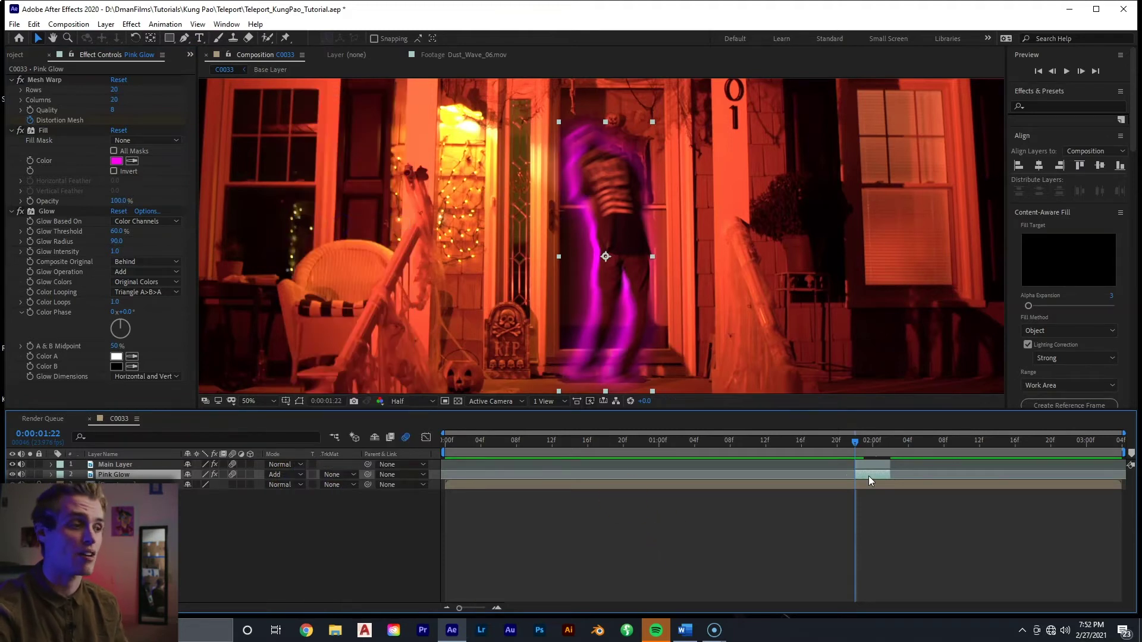
Step: Duplicate the Pink Glow layer and rename the upper copy as Blue Glow
key(ctrl+d)
right_click(131, 475)
click(158, 451)
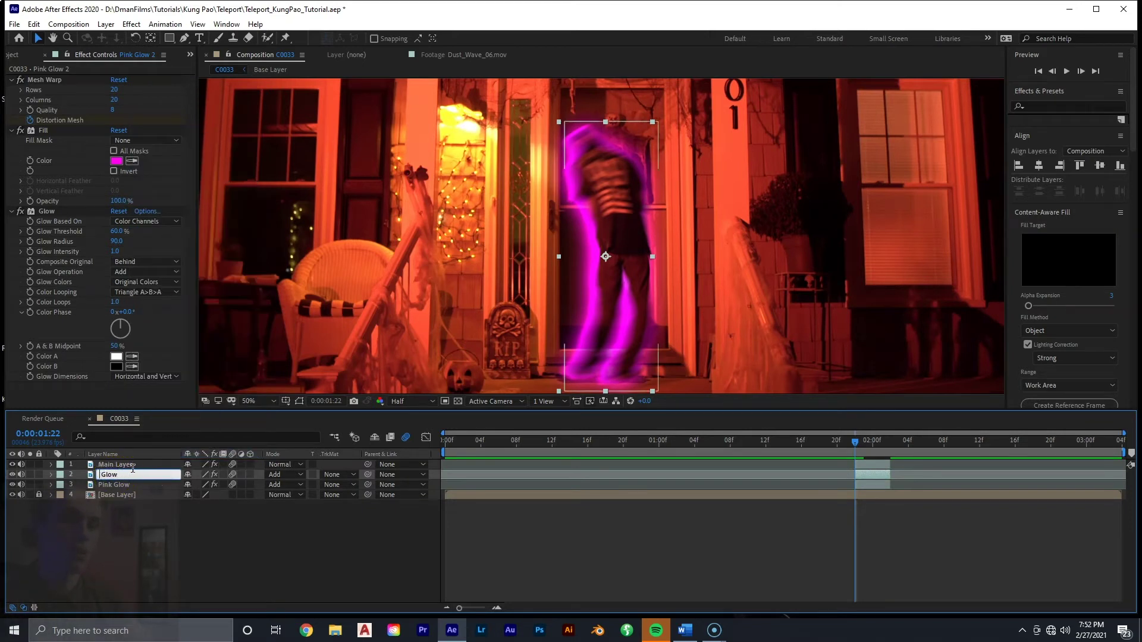
text(Blue)
key(Return)
Step: Nudge the Blue Glow layer to the right so it shows along the man's opposite edge
click(876, 471)
key(Right)
key(Right)
key(Right)
key(Right)
key(Right)
key(Right)
key(Right)
key(Right)
key(Right)
key(Right)
key(Right)
key(Right)
key(Right)
key(Right)
key(Right)
key(Right)
key(Right)
key(Right)
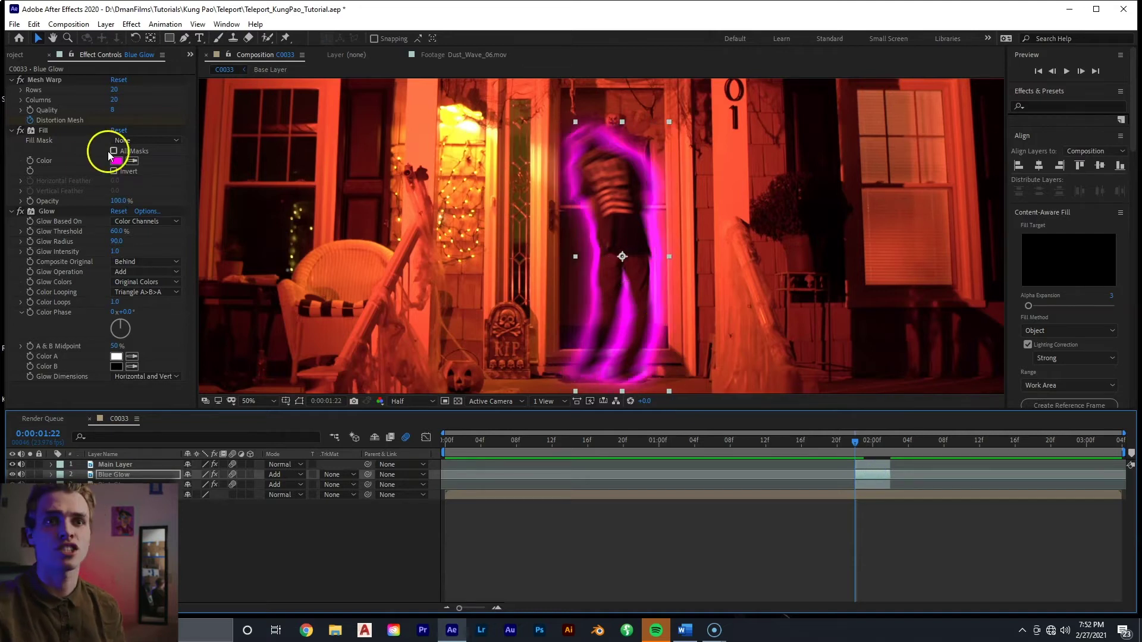
Step: Set the Blue Glow layer's Fill color to blue, 0072FF, and collapse its Glow settings
click(117, 162)
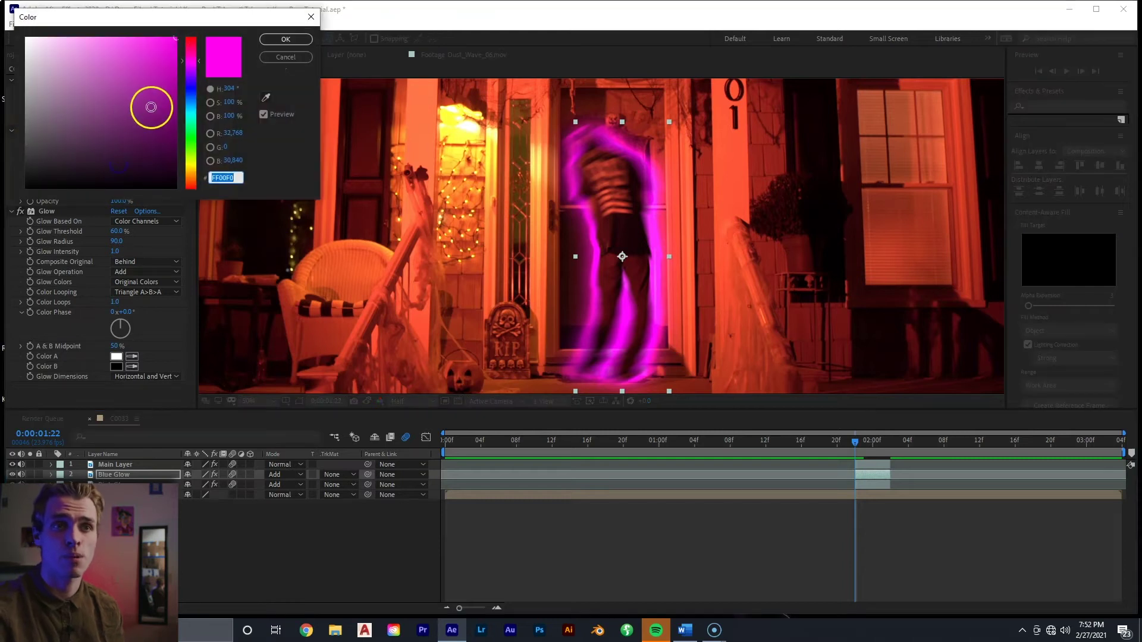
drag(187, 98, 194, 98)
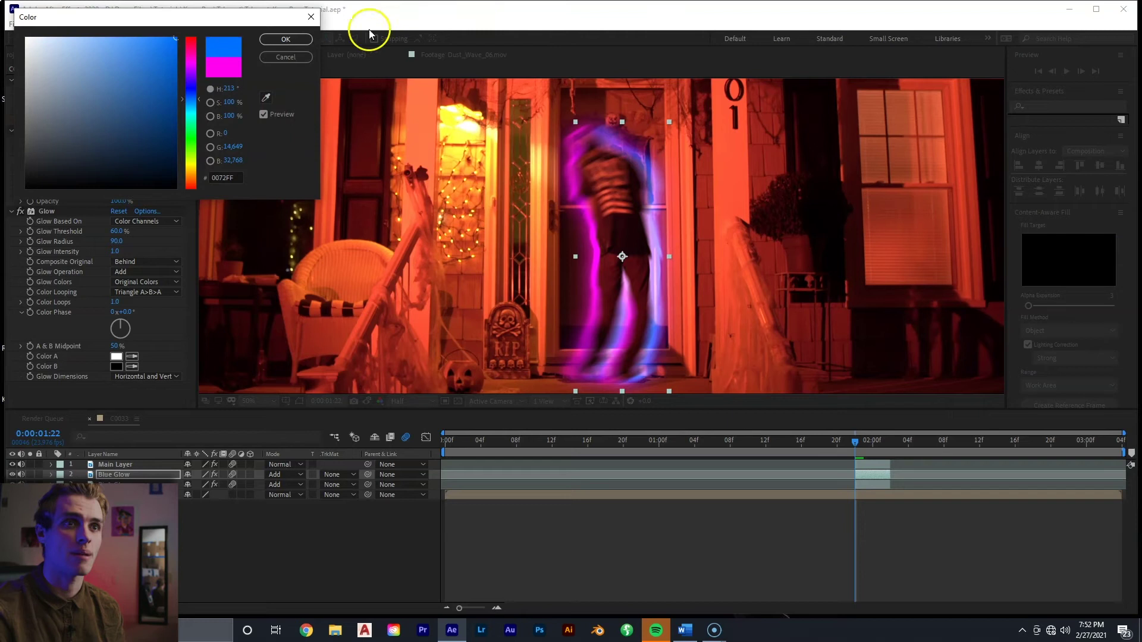
click(285, 39)
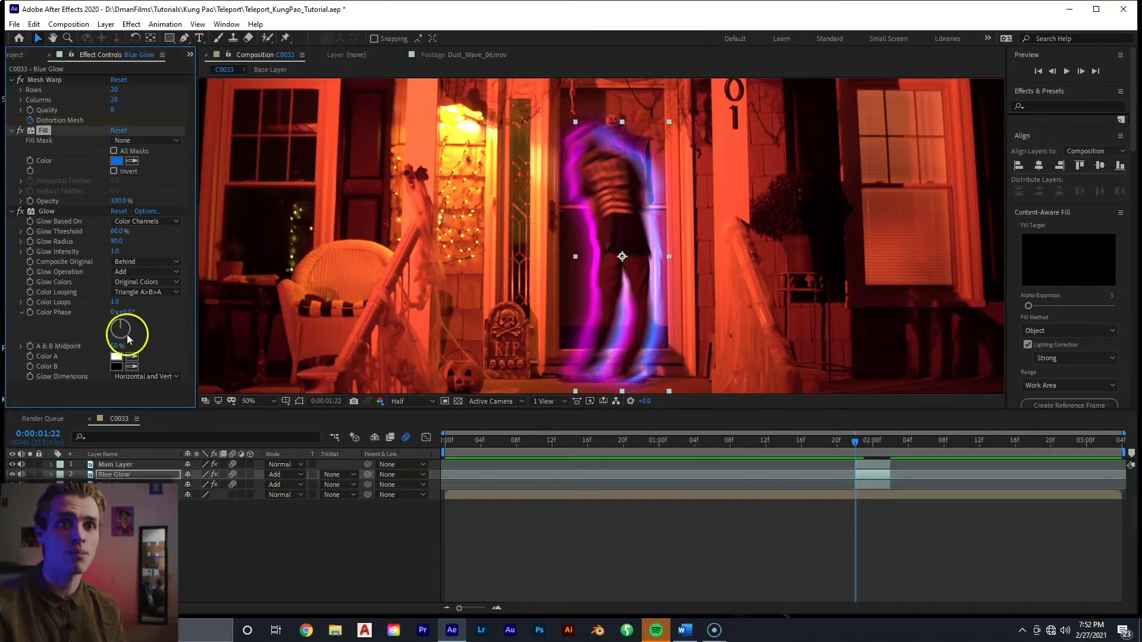
click(12, 211)
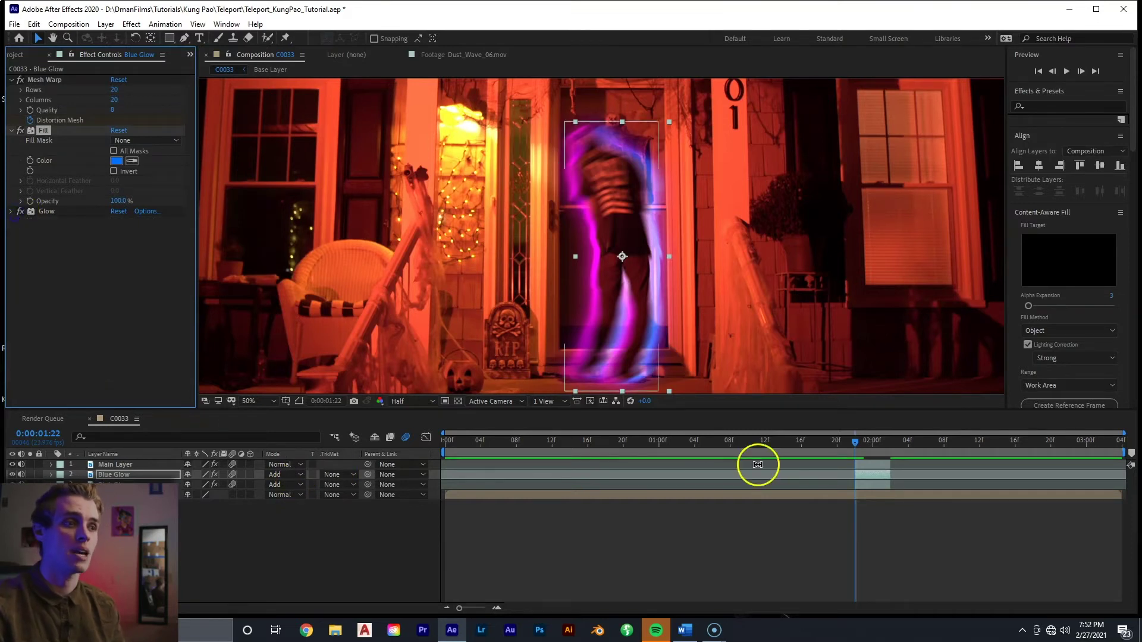
Step: Play back the teleport animation with the pink and blue glows in the full frame
key(comma)
drag(845, 455, 753, 498)
key(space)
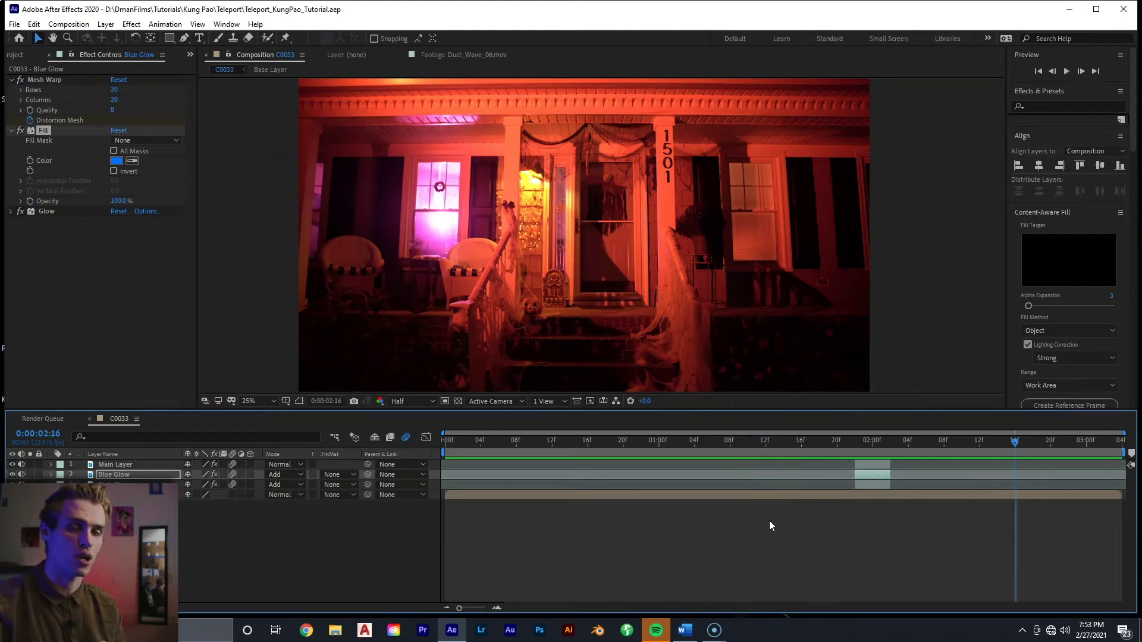
Step: Duplicate Main Layer at 0:00:01:22
click(816, 499)
click(727, 467)
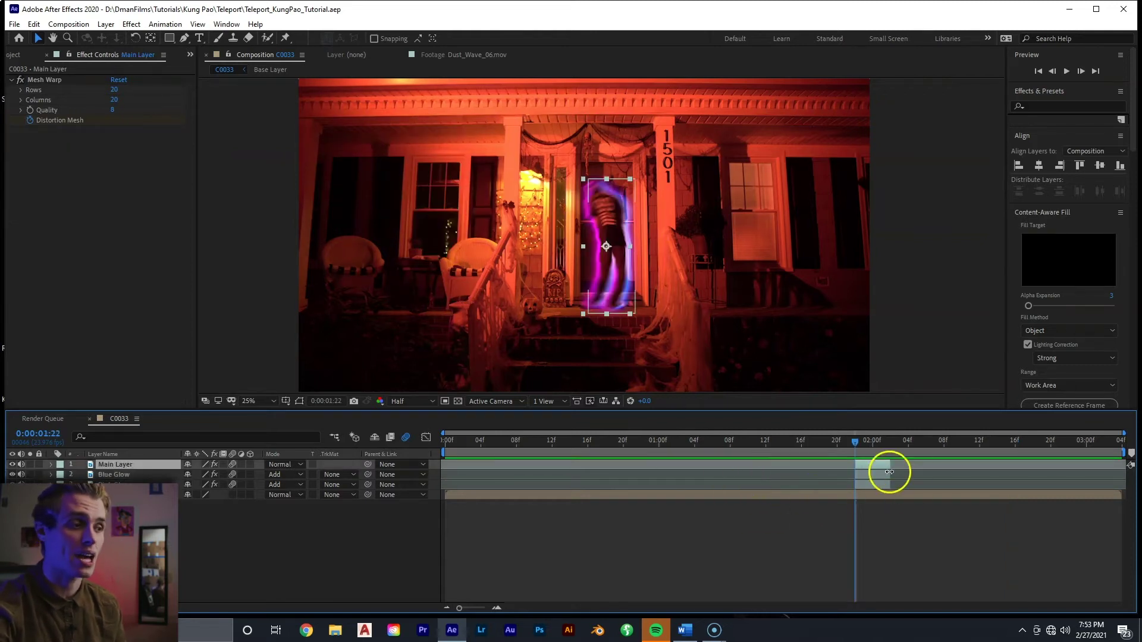
key(ctrl+d)
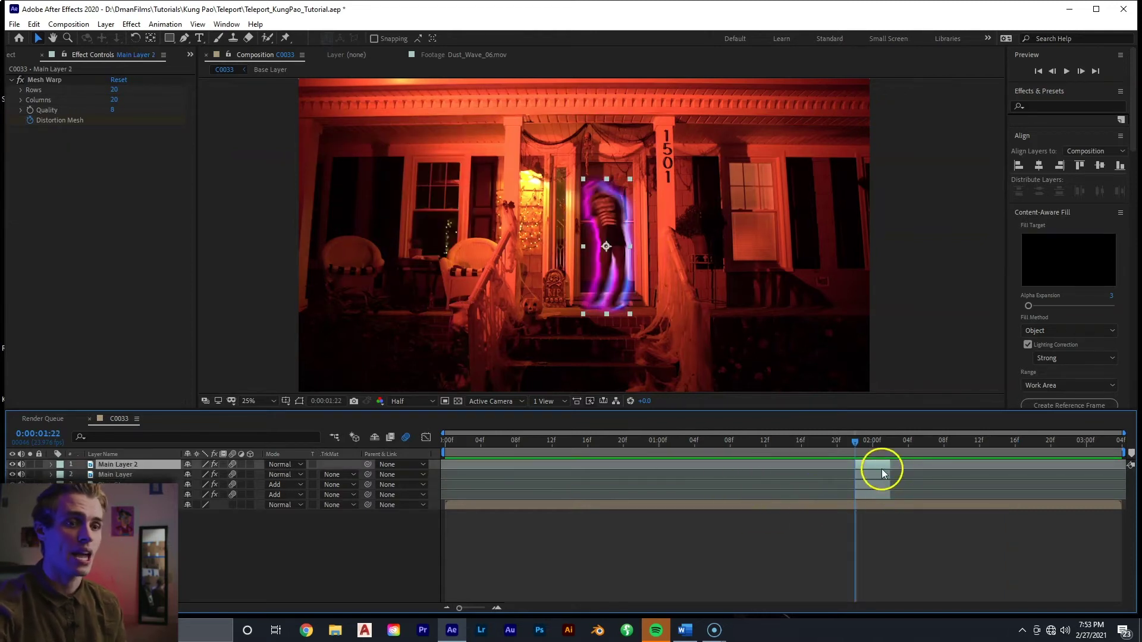
Step: Rename the duplicated Main Layer 2 as Glitch Shapes
right_click(131, 466)
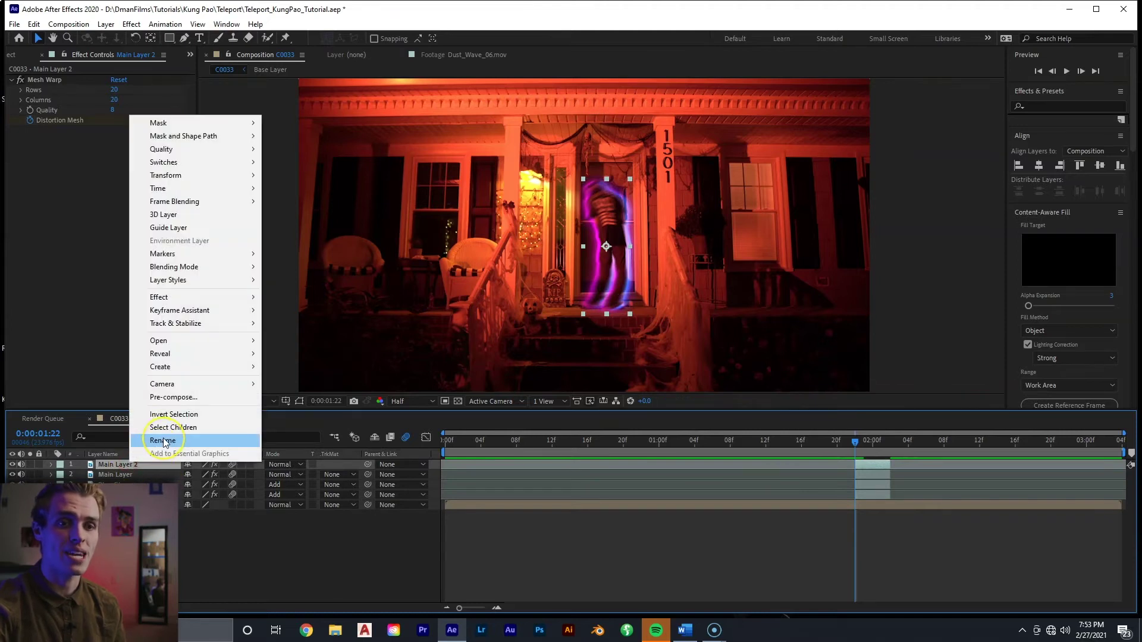
click(165, 441)
text(Glitch Shapes)
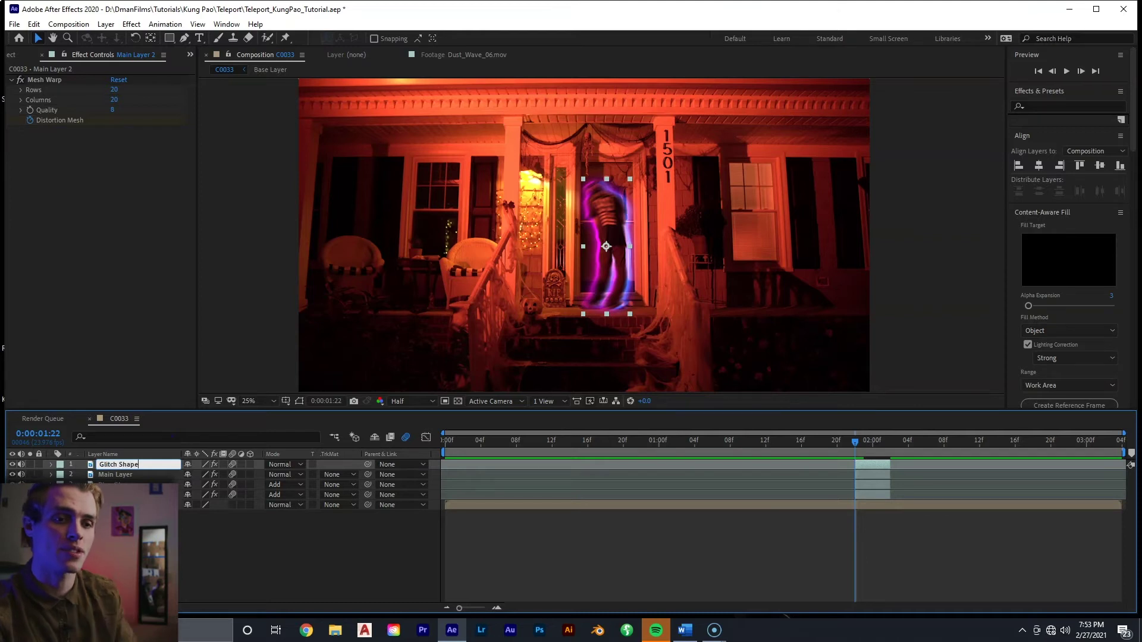
key(Return)
Step: Delete the mask from the Glitch Shapes layer and turn off its motion blur
key(m)
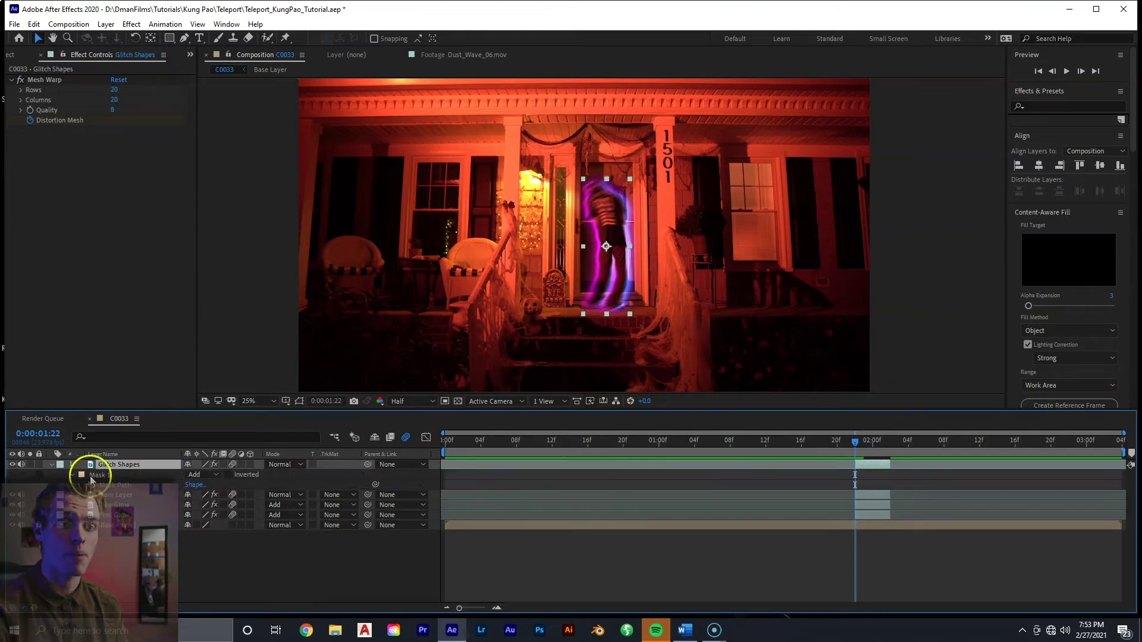
click(97, 477)
key(Delete)
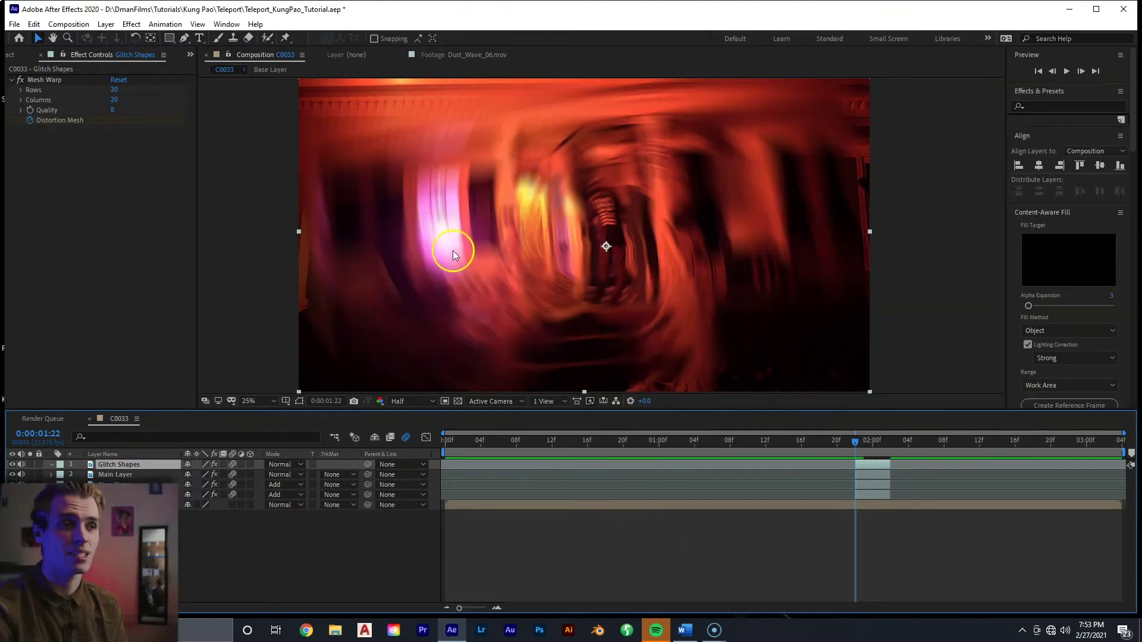
click(233, 465)
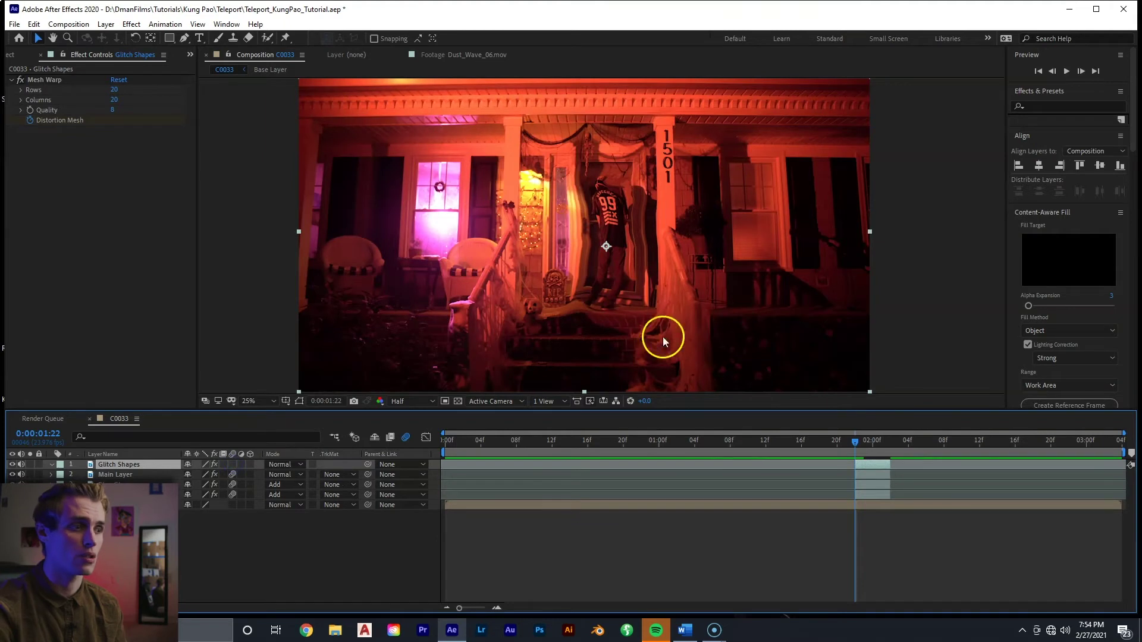
Step: Apply a Glow effect to Glitch Shapes with threshold 58%, radius 6 and intensity 1.2
right_click(873, 464)
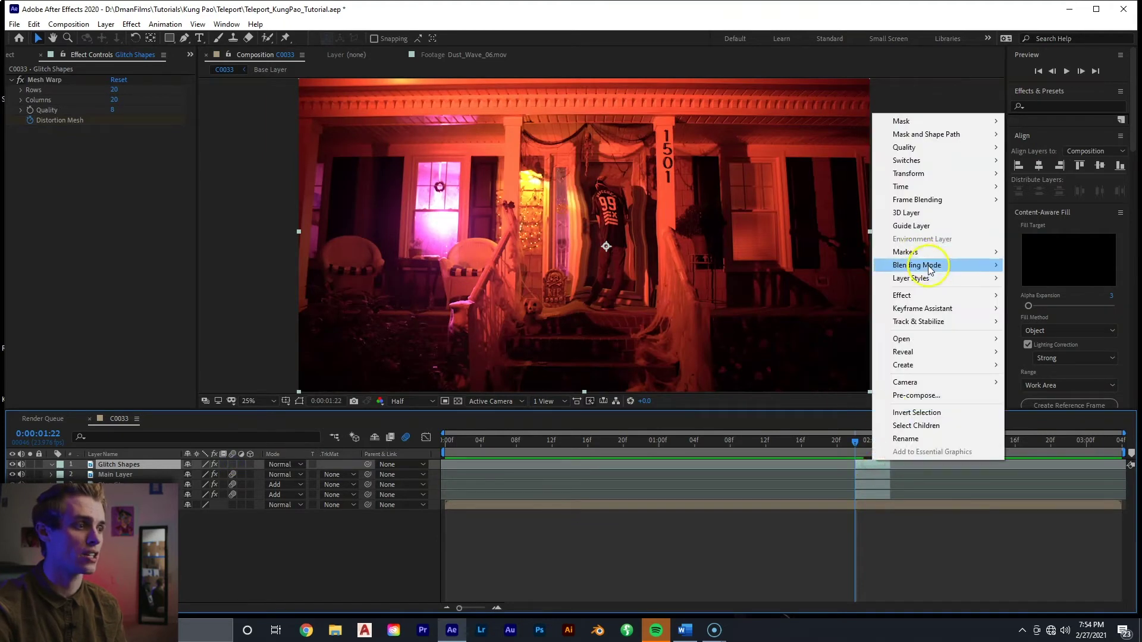
mouse_move(933, 296)
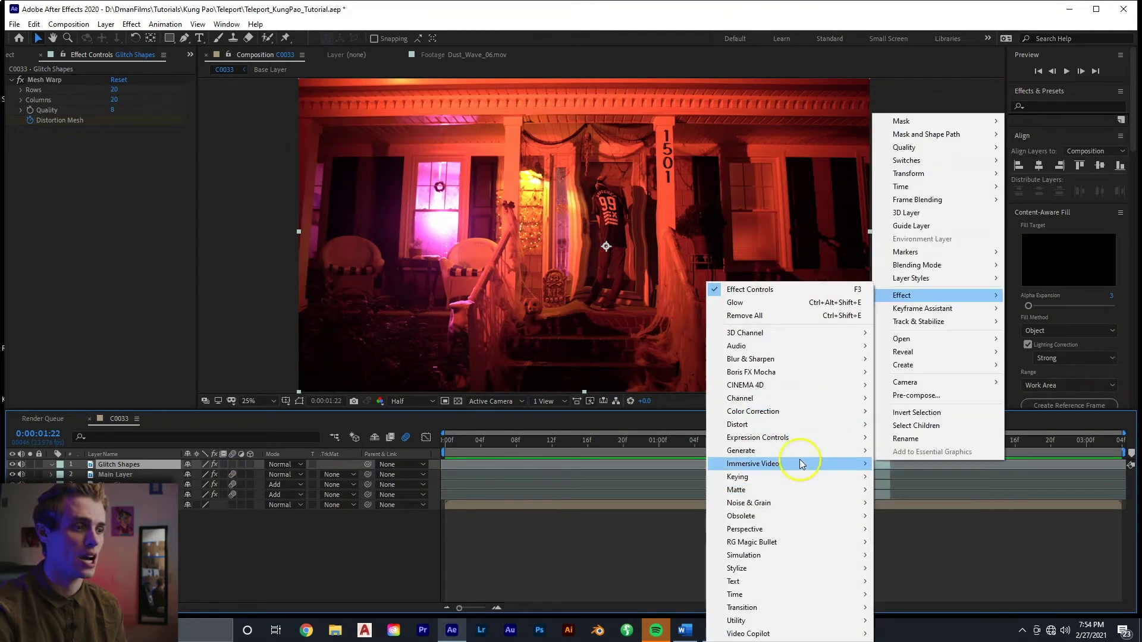
click(798, 569)
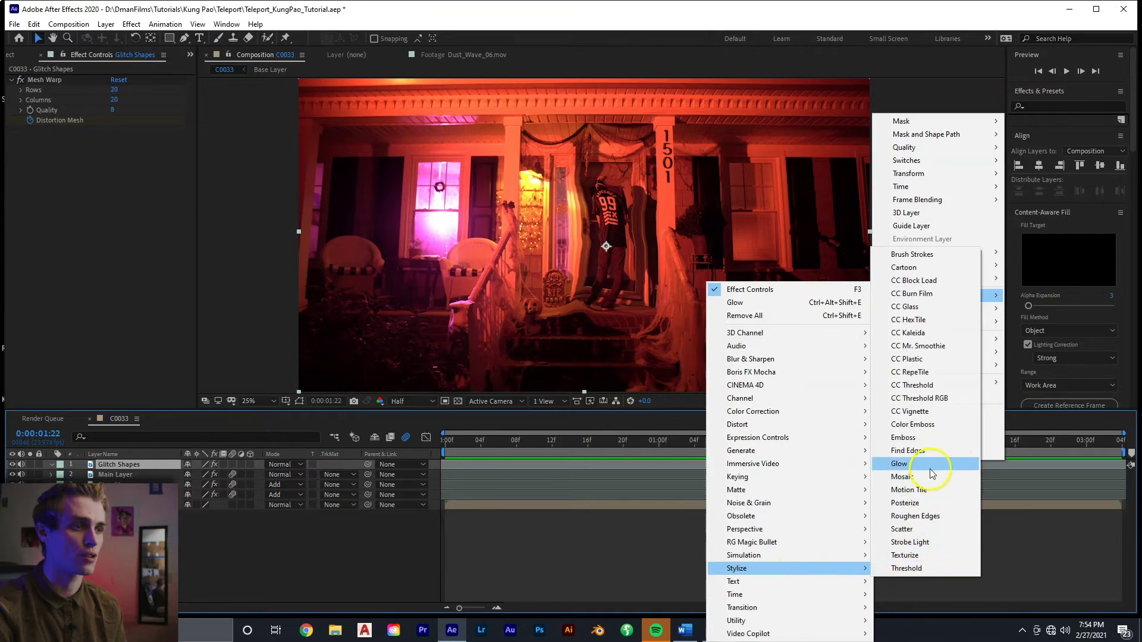
click(899, 464)
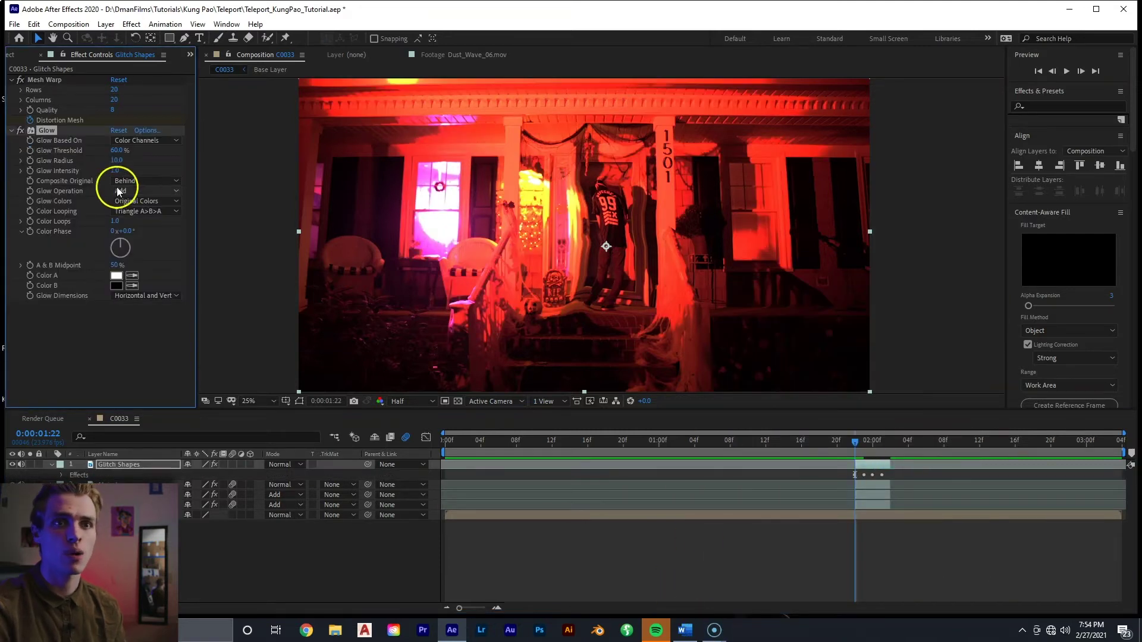
text(58)
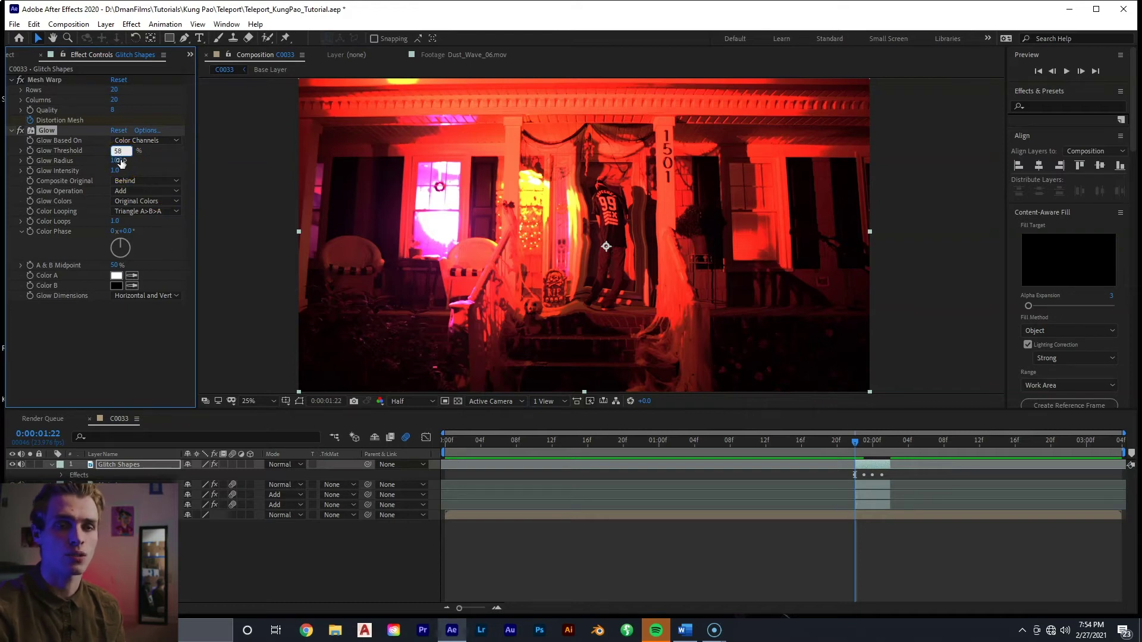
text(6)
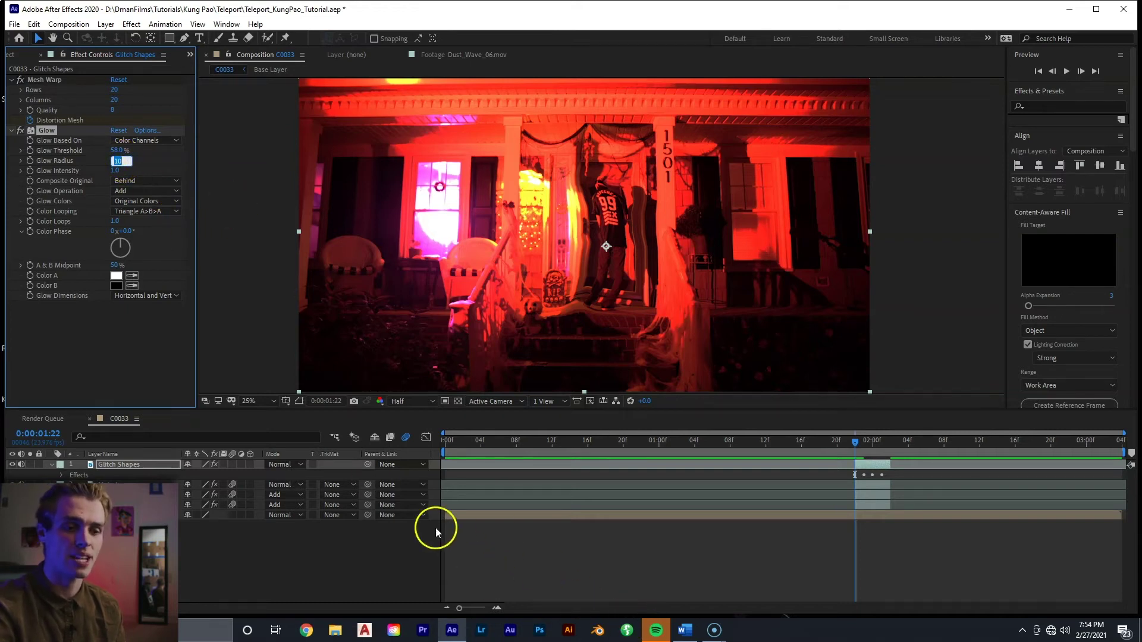
text(1.2)
key(Return)
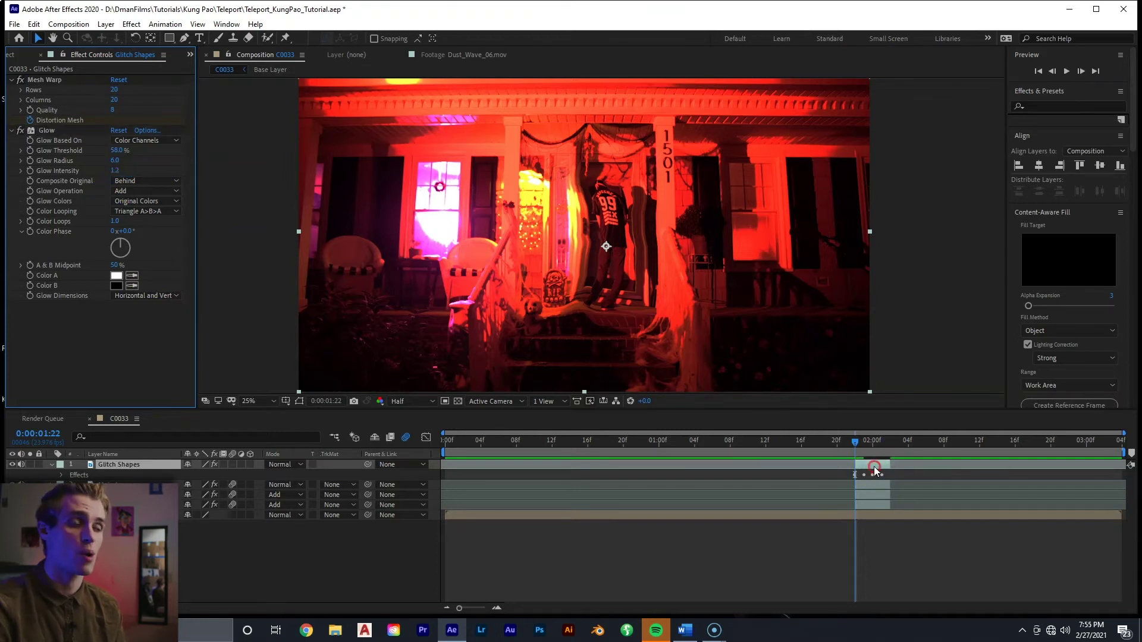
Step: Apply Hue/Saturation to Glitch Shapes and shift the Master Hue to -152° for a blue tint
right_click(872, 466)
mouse_move(946, 307)
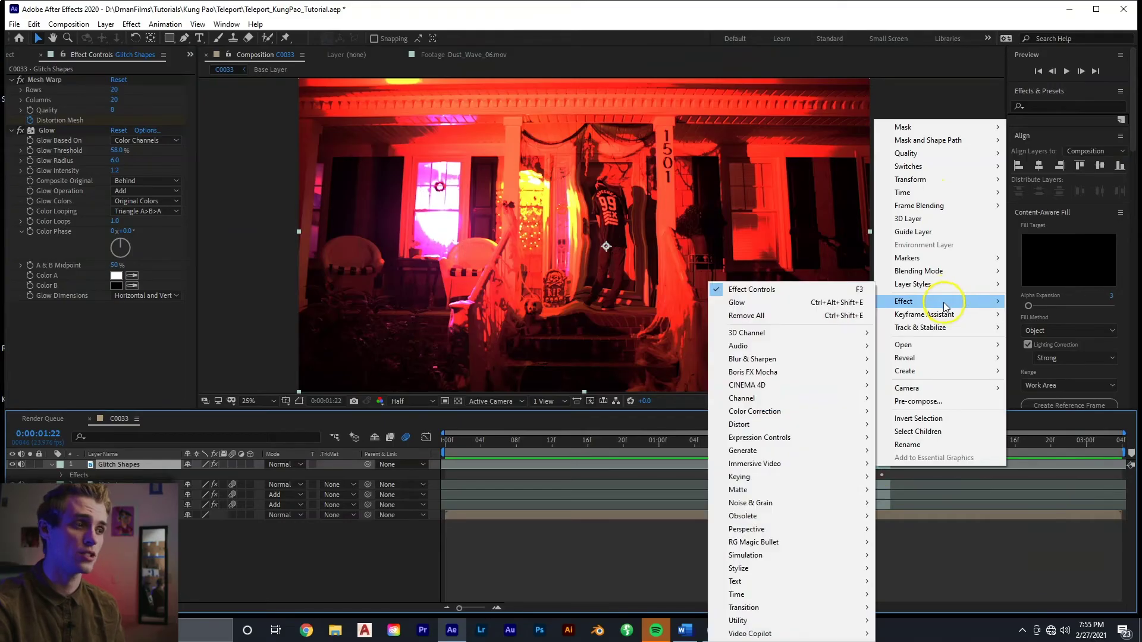
mouse_move(797, 415)
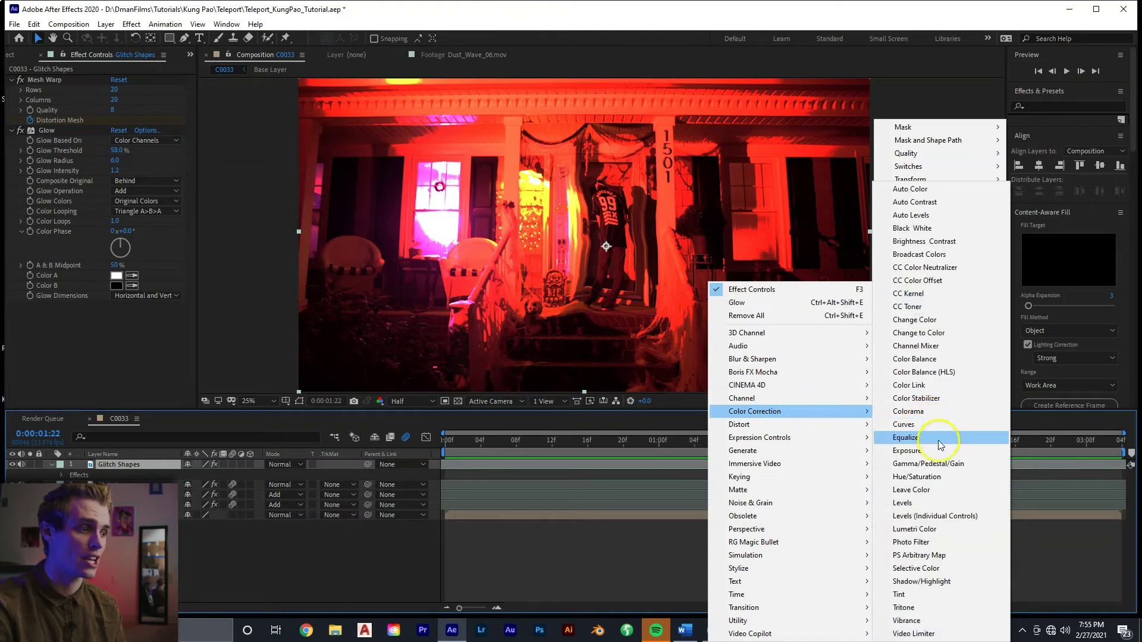
click(928, 477)
drag(122, 318, 111, 348)
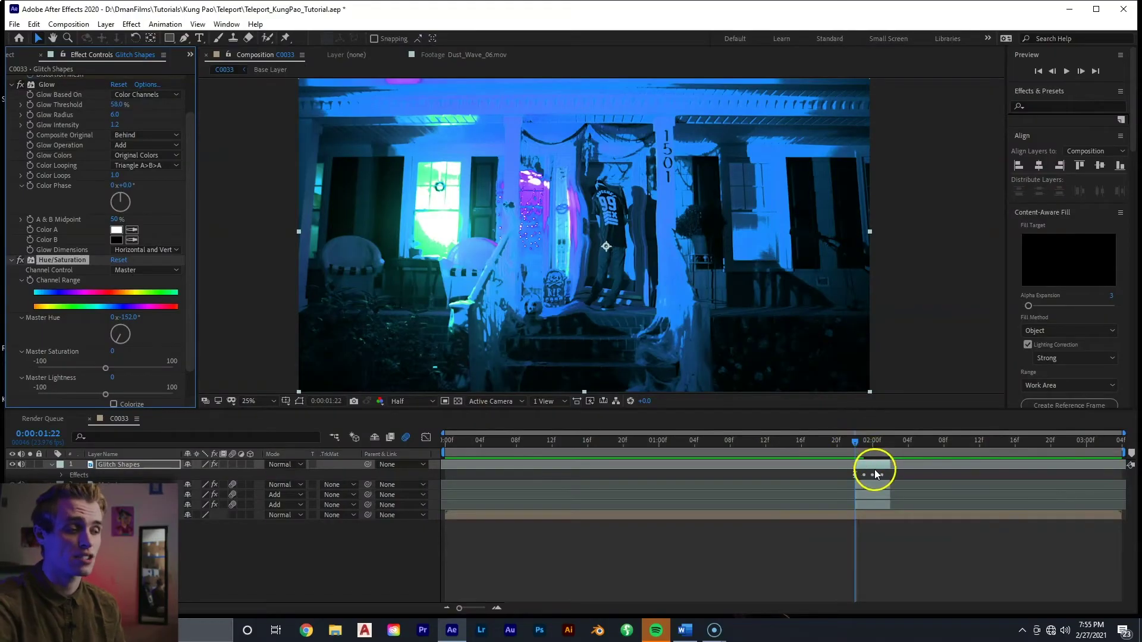
Step: Pre-compose Glitch Shapes as Glitch Shapes Comp 1, moving all attributes into the new composition
right_click(875, 471)
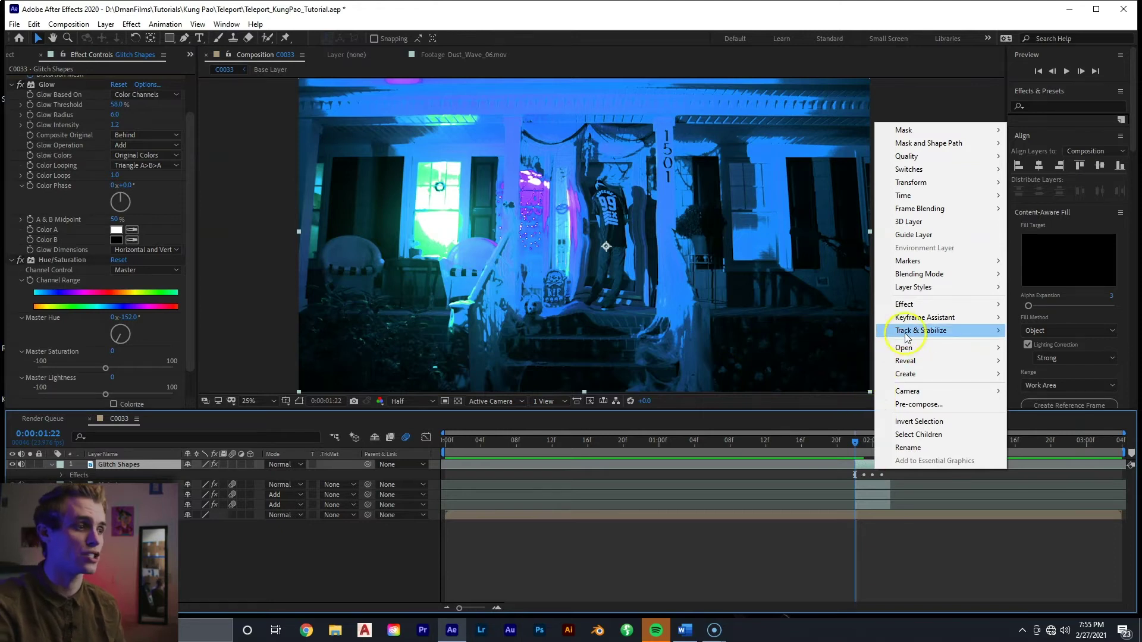
click(969, 404)
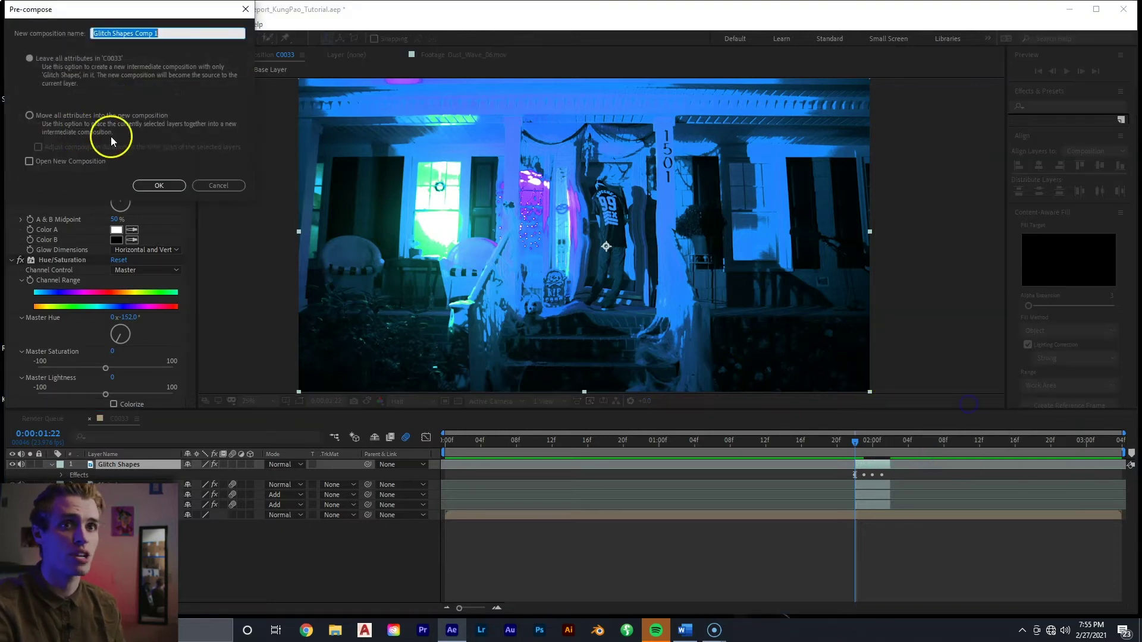
click(180, 31)
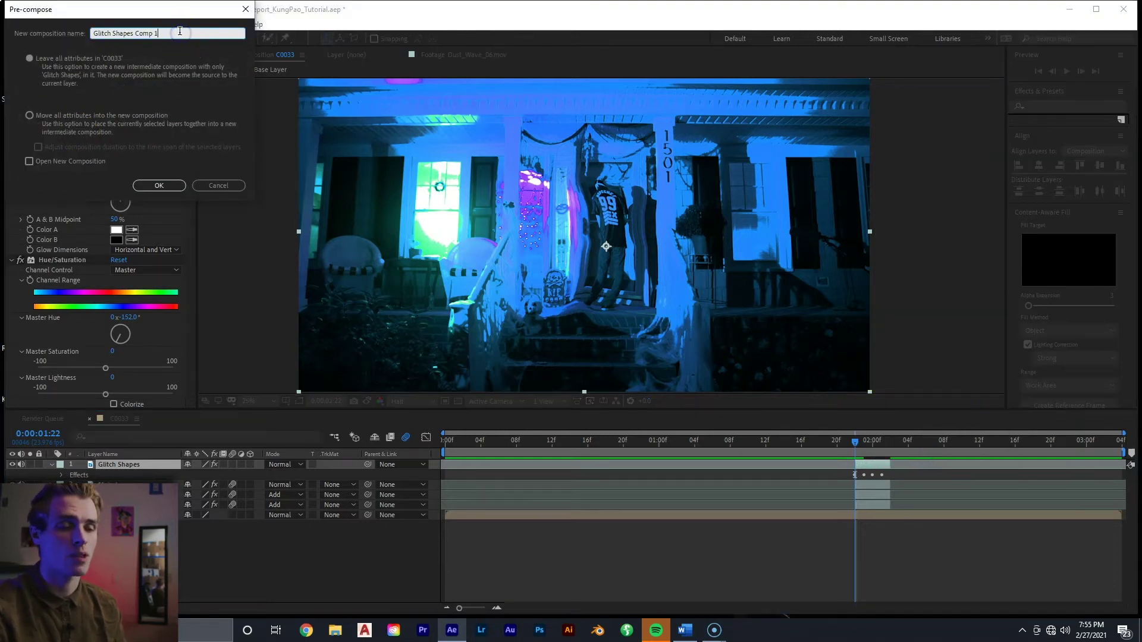
click(117, 33)
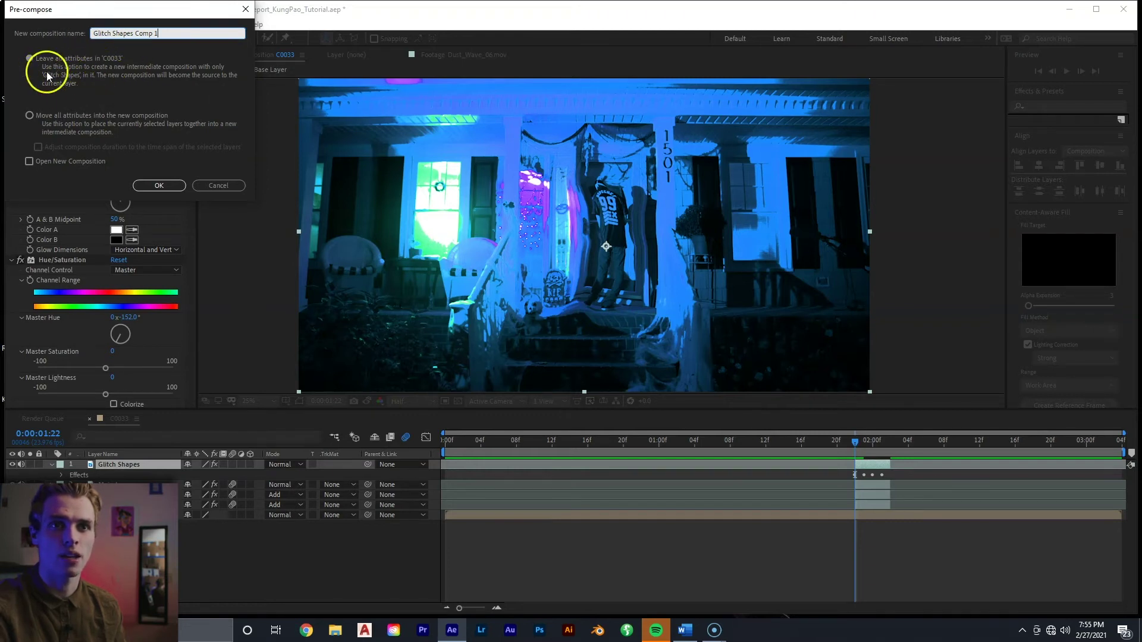
click(30, 115)
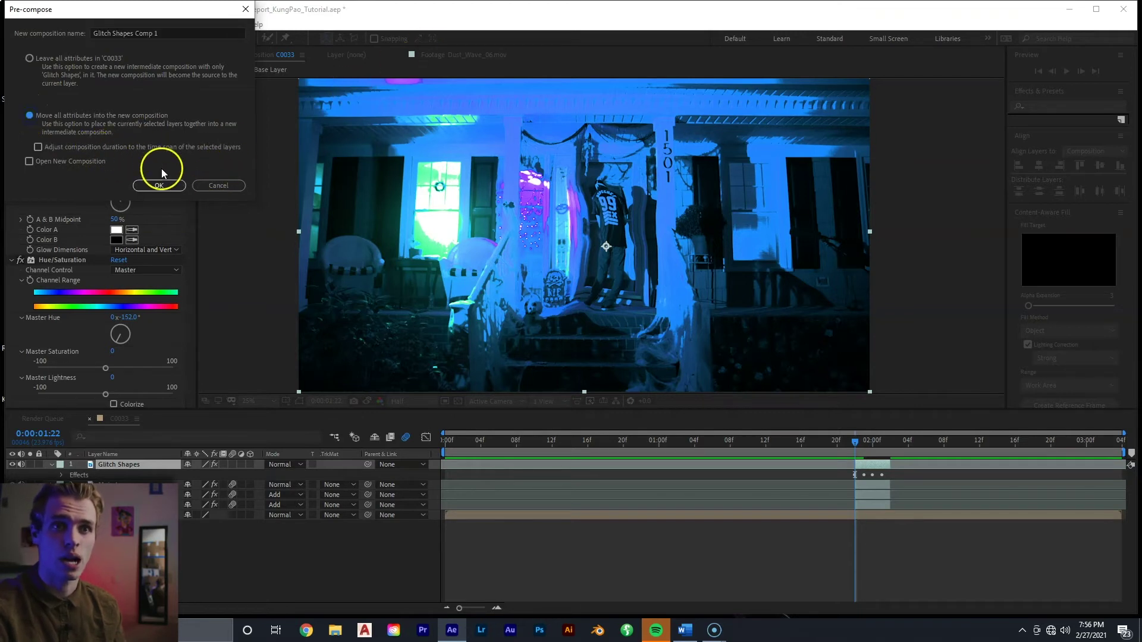
click(174, 187)
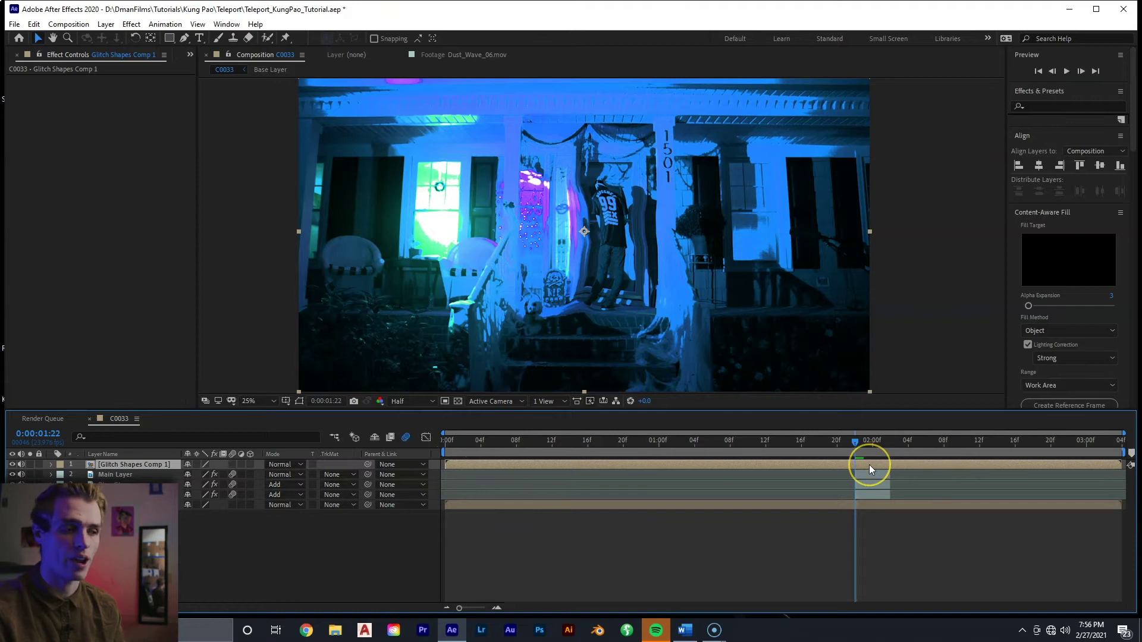
Step: Trim Glitch Shapes Comp 1 to span 0:00:01:22 to 0:00:02:02, matching the teleport layers below
click(854, 467)
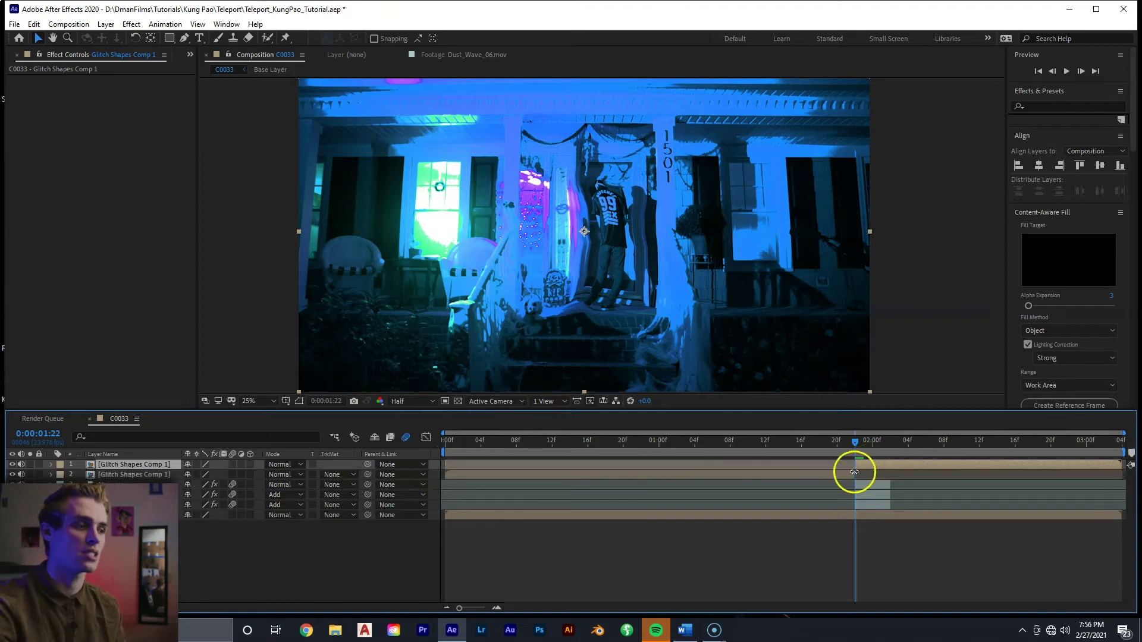
click(875, 472)
click(890, 446)
click(891, 463)
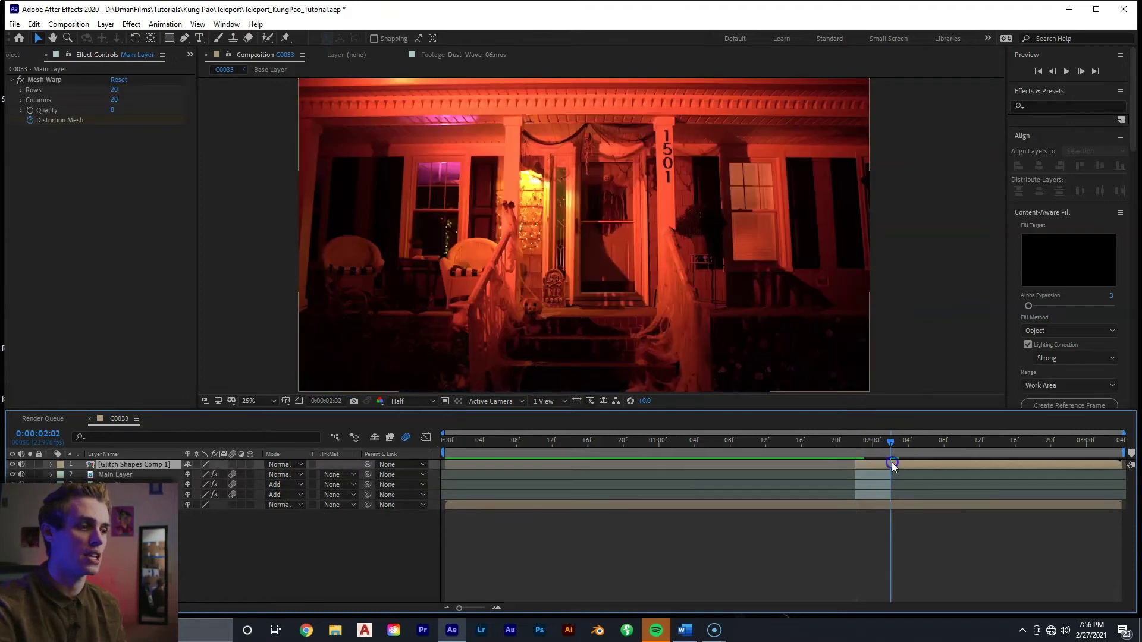
key(ctrl+shift+d)
key(Delete)
drag(889, 445, 857, 451)
click(866, 466)
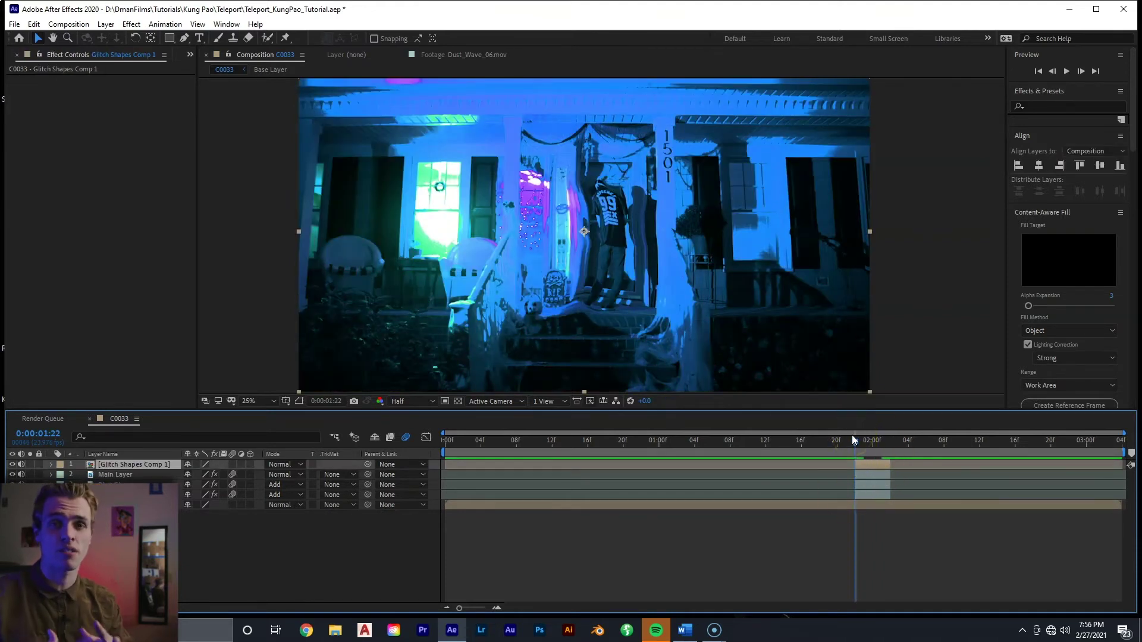
click(184, 38)
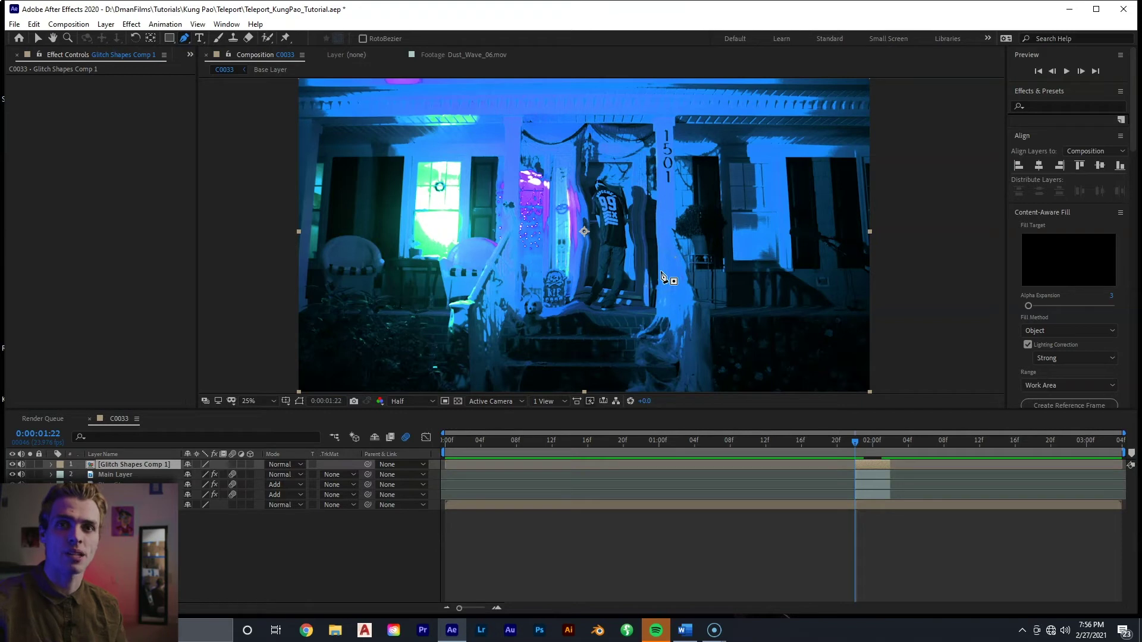
double_click(874, 464)
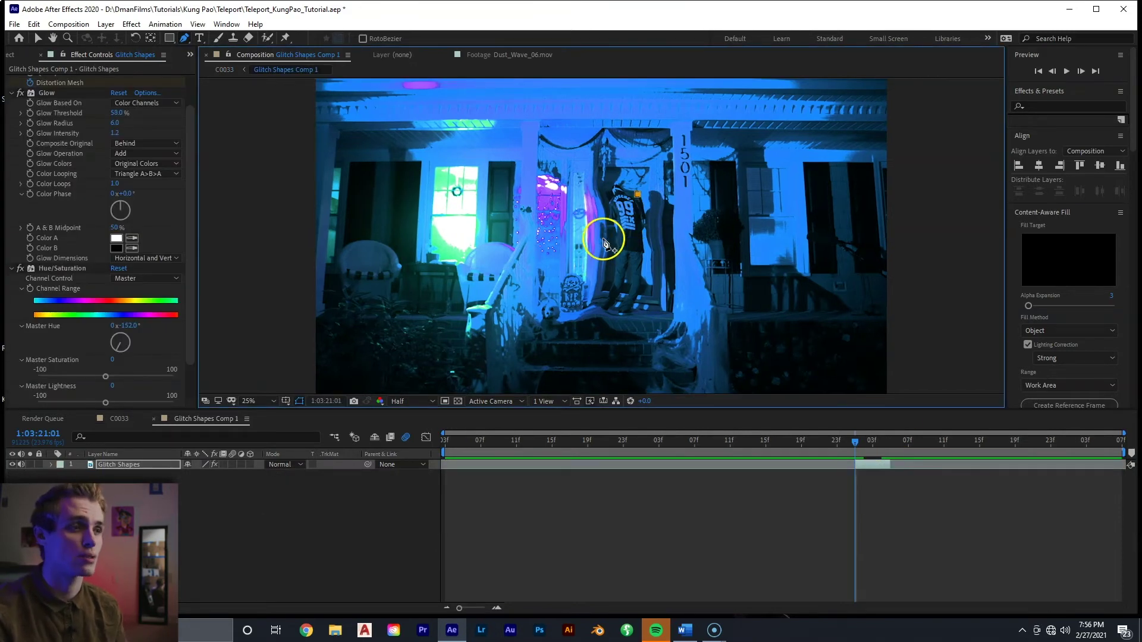
drag(638, 195, 696, 197)
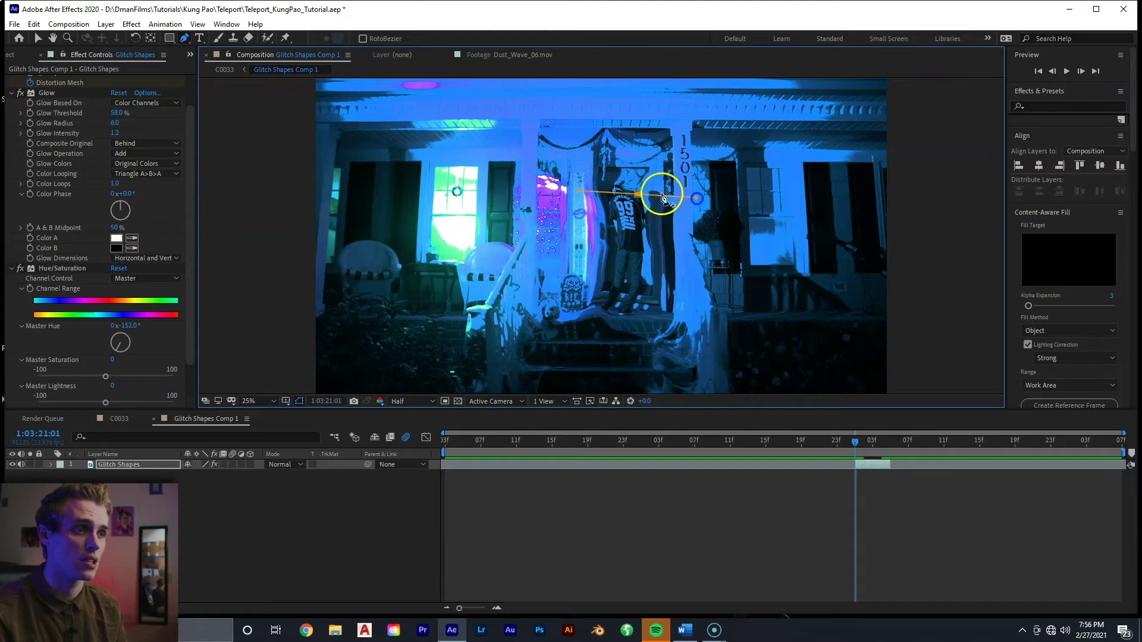
drag(639, 192, 606, 225)
key(ctrl+z)
mouse_move(604, 225)
mouse_down()
mouse_move(637, 178)
mouse_move(610, 209)
mouse_up()
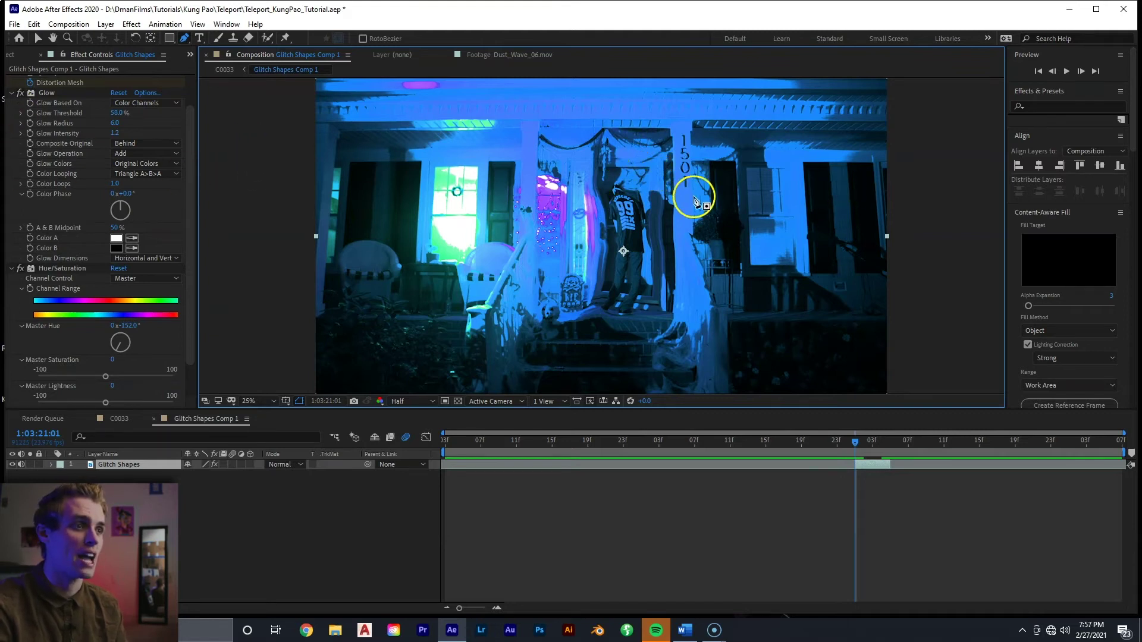
click(645, 158)
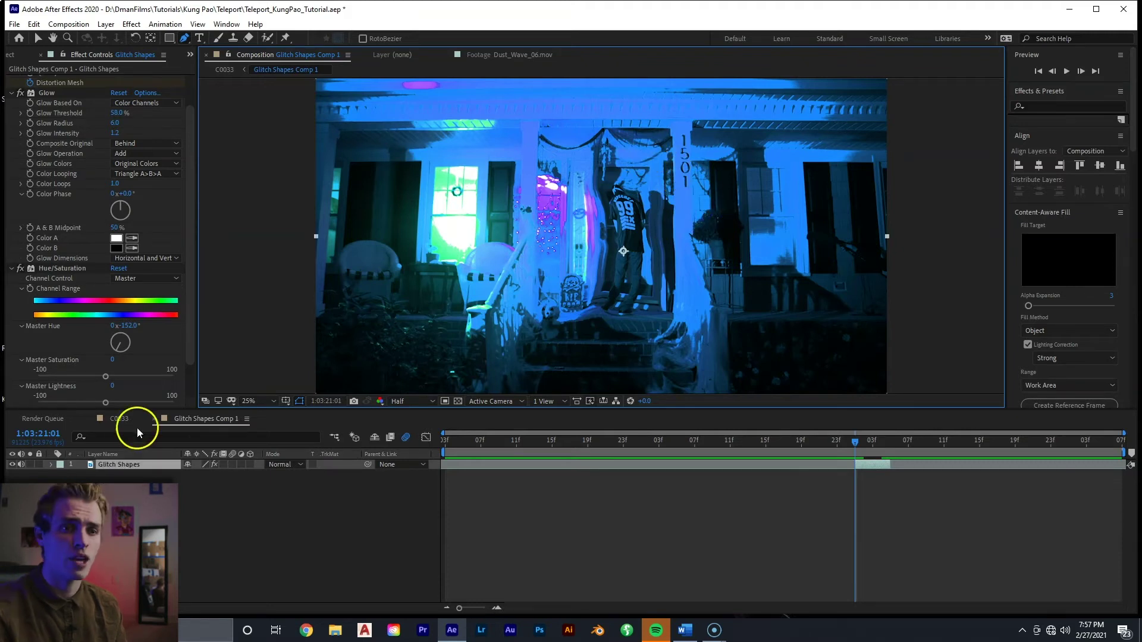
click(120, 420)
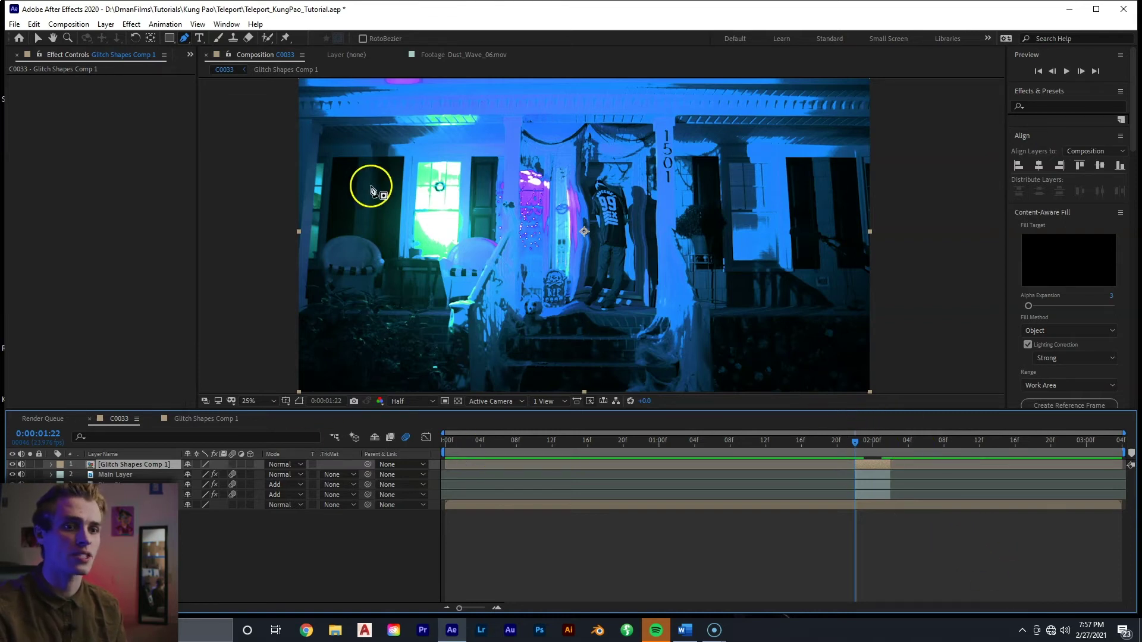
Step: Draw small triangular Pen tool masks on Glitch Shapes Comp 1 at both sides of the man's upper body
click(184, 40)
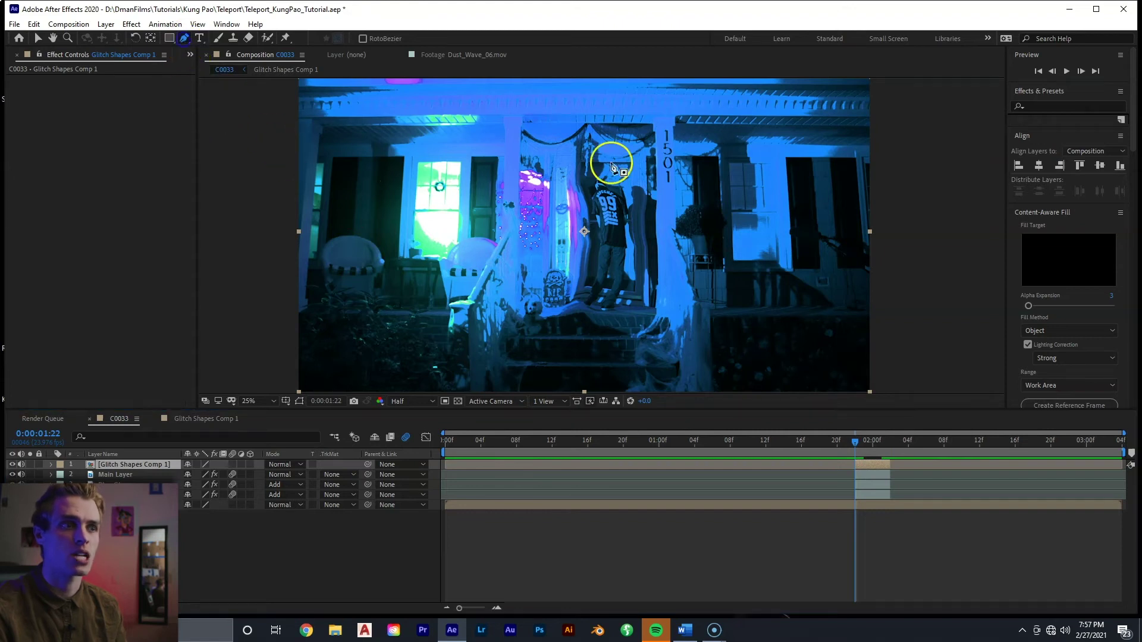
scroll(637, 205, up, 2)
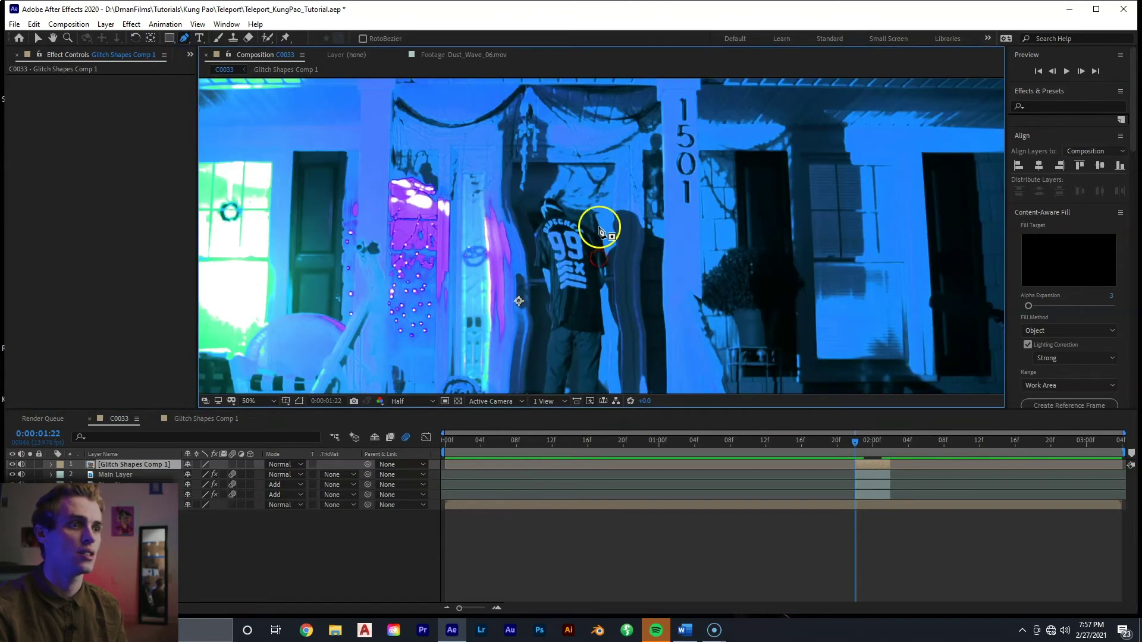
scroll(600, 232, up, 3)
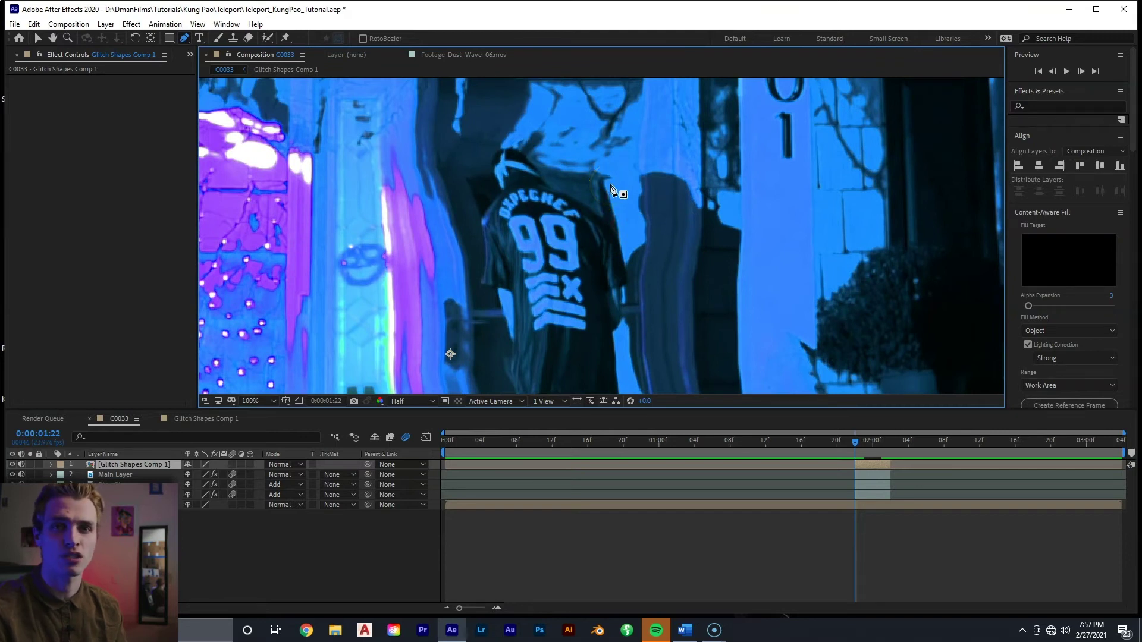
click(611, 191)
drag(592, 208, 653, 184)
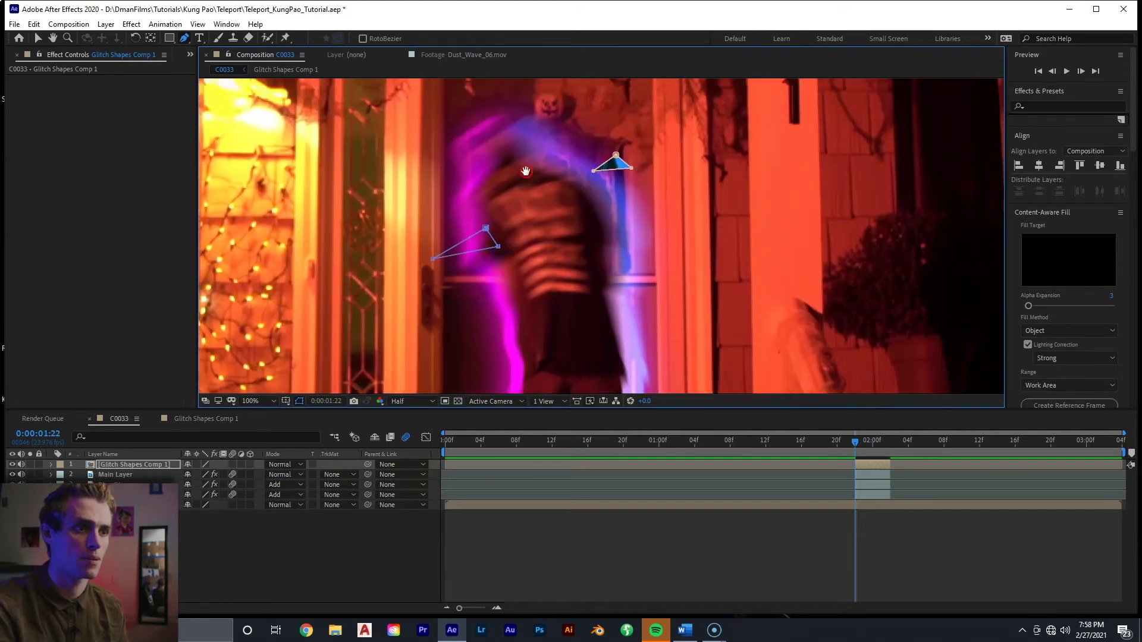
Step: Add more small shard and thin strip masks to Glitch Shapes Comp 1, scattered around the man from head to feet
drag(526, 171, 506, 82)
click(567, 236)
mouse_move(534, 280)
mouse_down()
mouse_move(585, 193)
mouse_move(527, 248)
mouse_move(617, 373)
mouse_up()
click(548, 220)
click(528, 229)
click(573, 223)
click(505, 229)
click(503, 245)
click(488, 244)
click(625, 303)
scroll(624, 304, down, 1)
Step: Switch back to the Selection tool, deselect Glitch Shapes Comp 1 and save the project
click(38, 38)
click(339, 553)
key(ctrl+s)
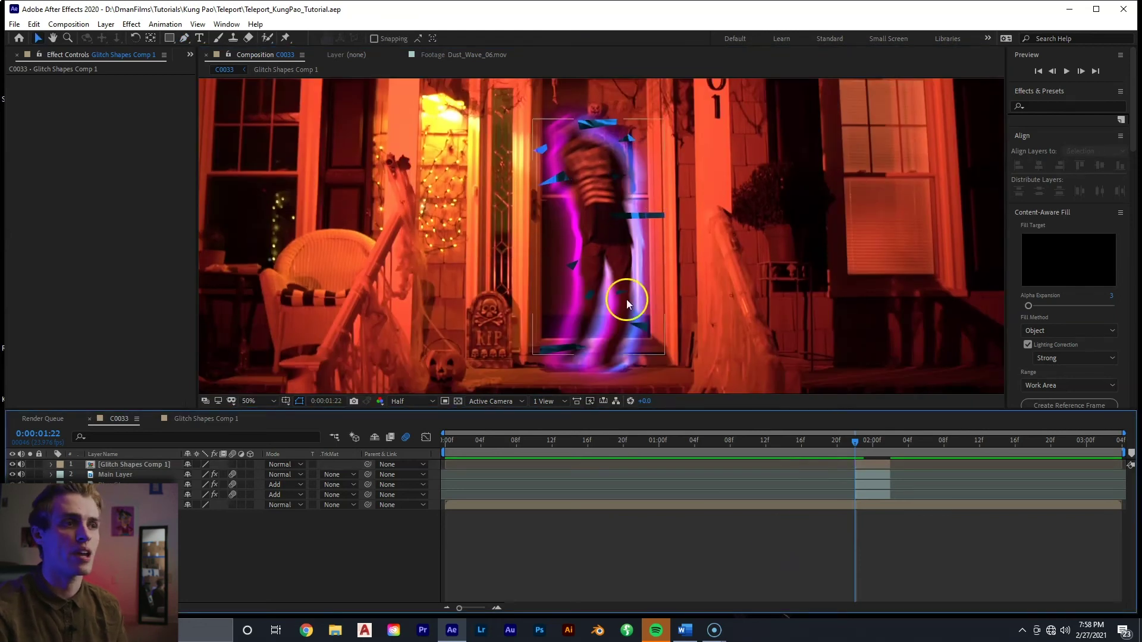
Step: Set the blending mode of Glitch Shapes Comp 1 to Add and deselect the layer
click(873, 462)
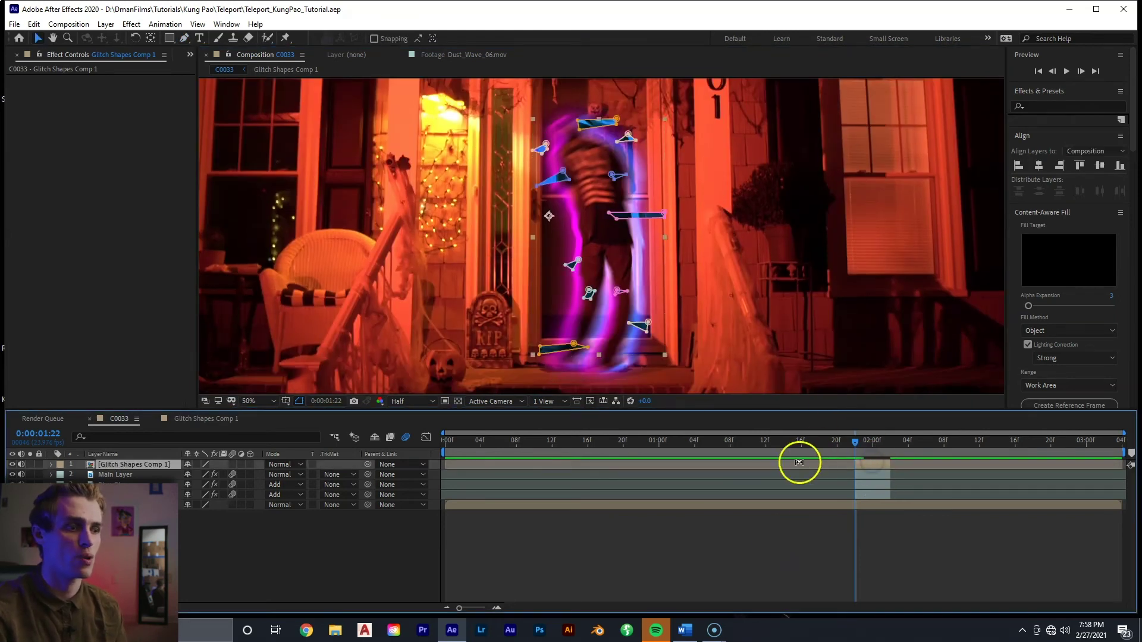
click(280, 465)
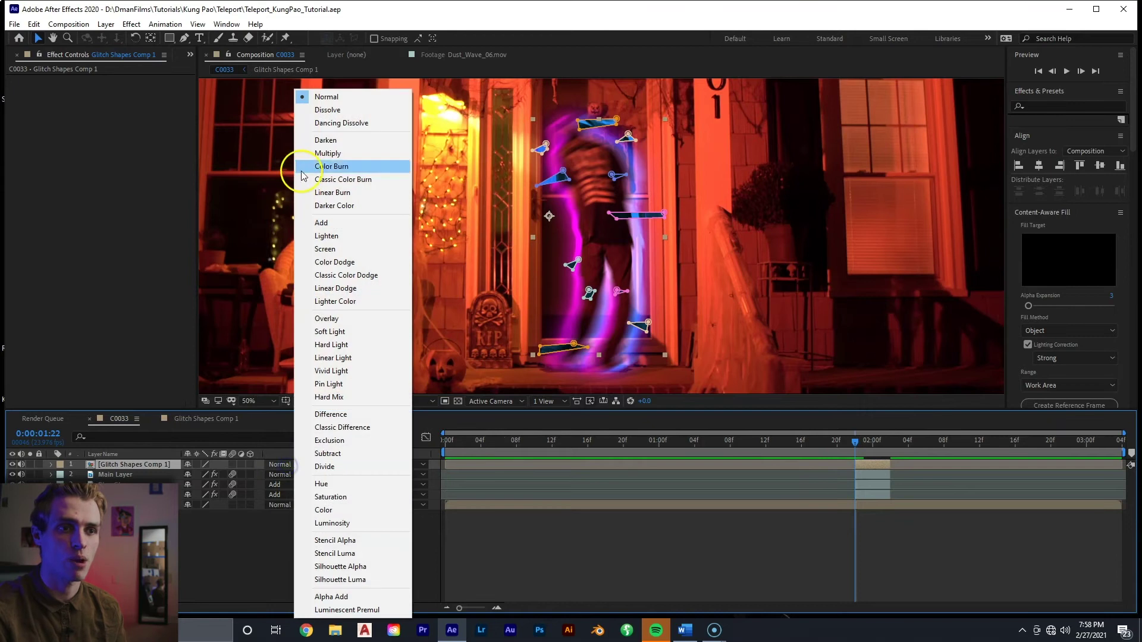
click(324, 222)
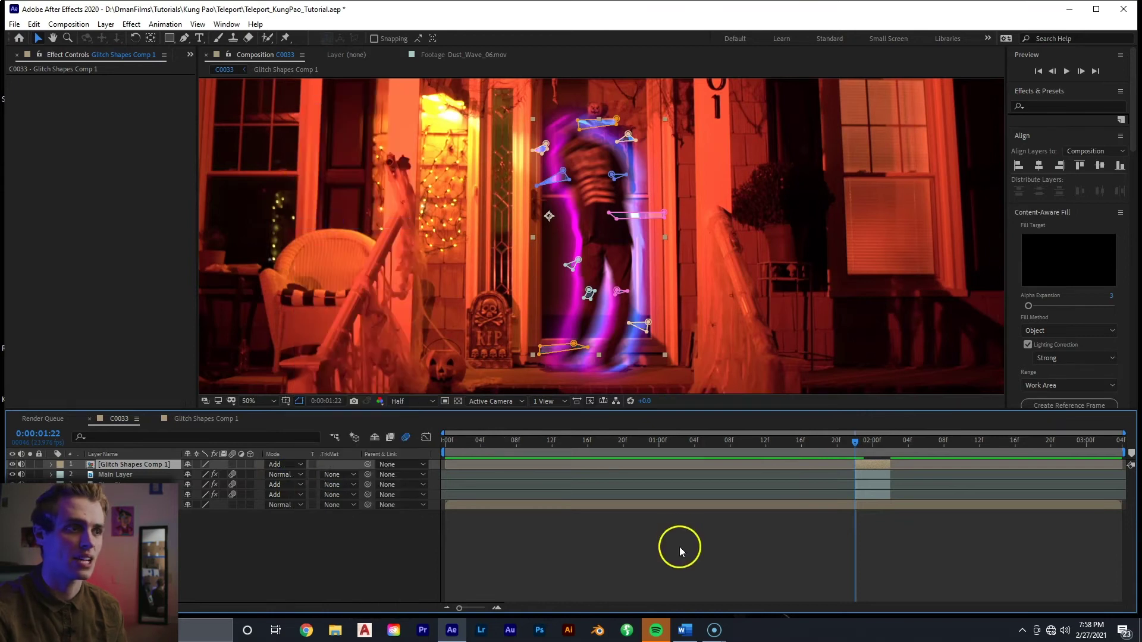
click(679, 548)
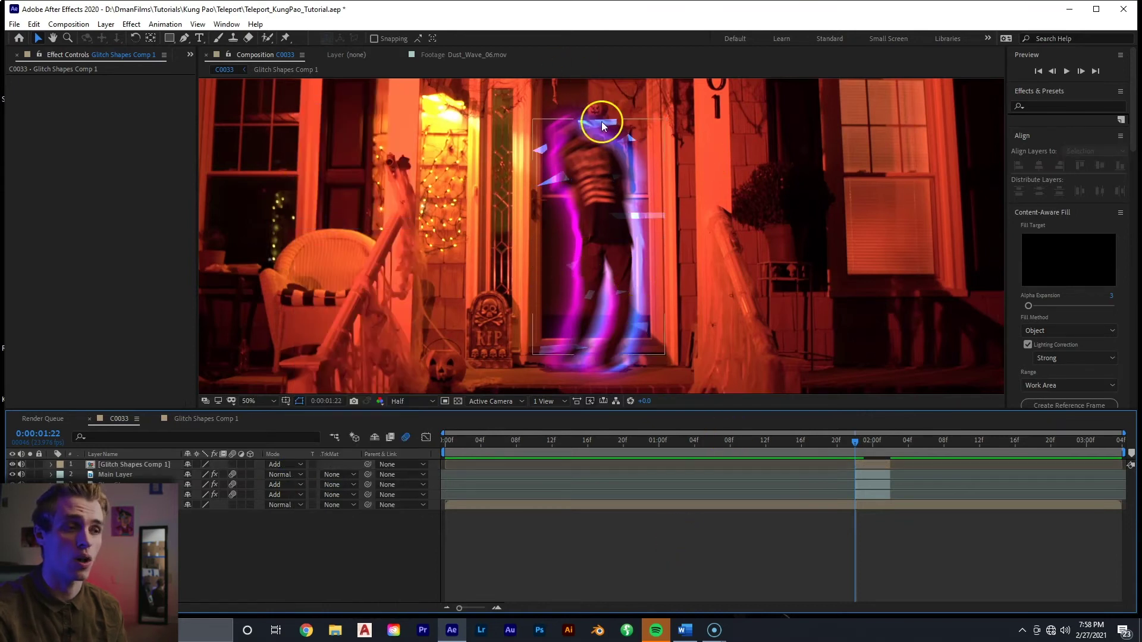
Step: Reveal all the masks on Glitch Shapes Comp 1 and set a Mask Path keyframe for each at 0:00:01:22
click(878, 465)
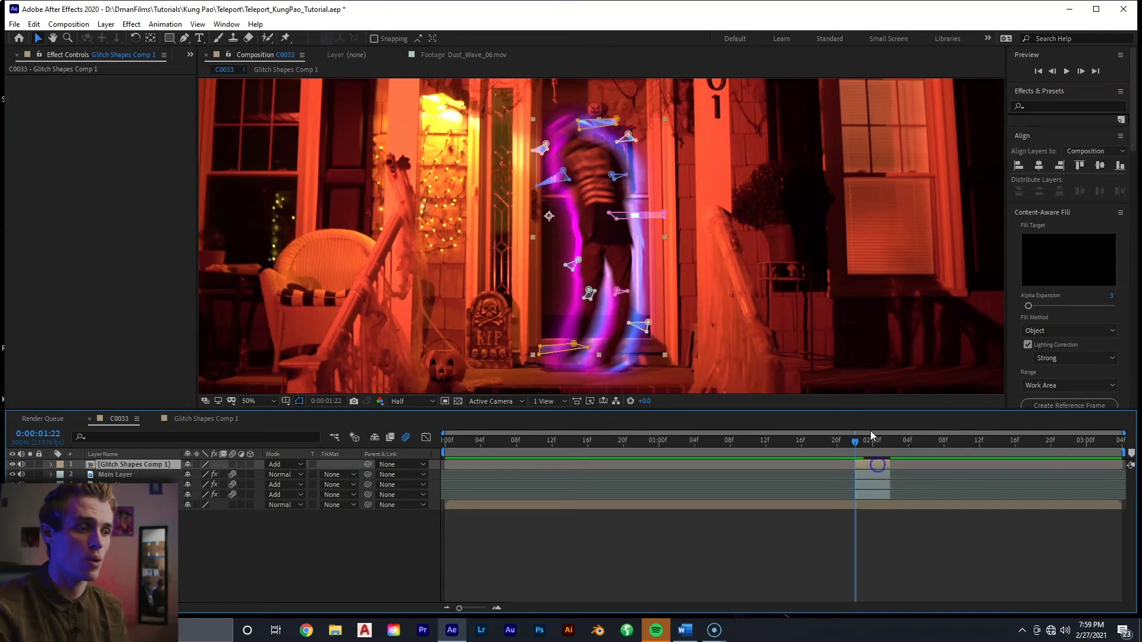
key(m)
scroll(119, 482, down, 5)
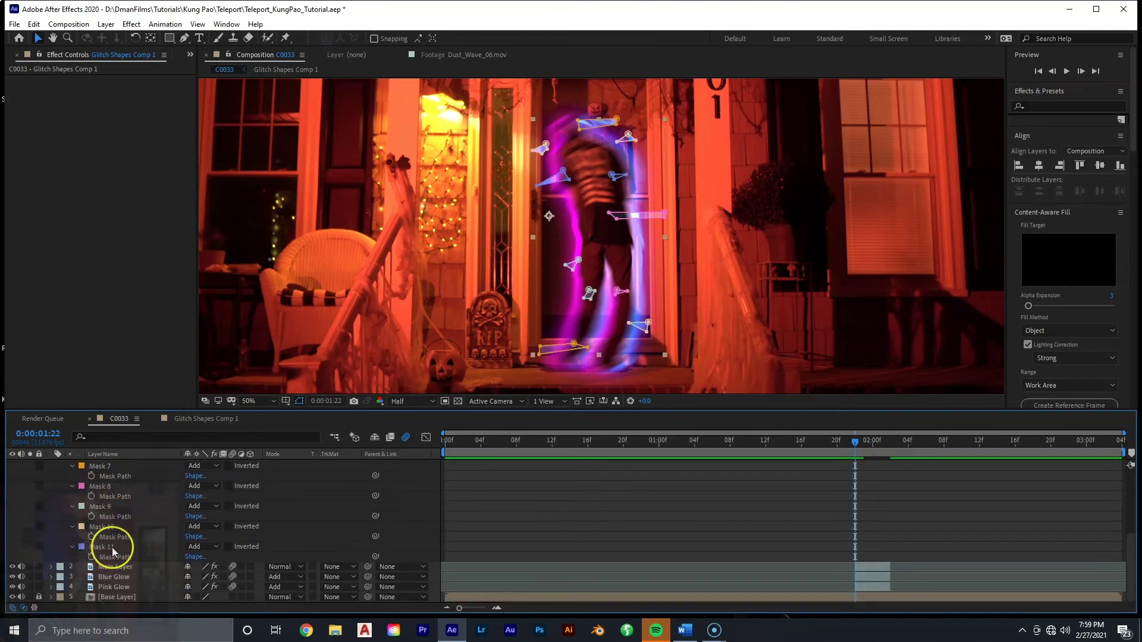
scroll(110, 535, up, 1)
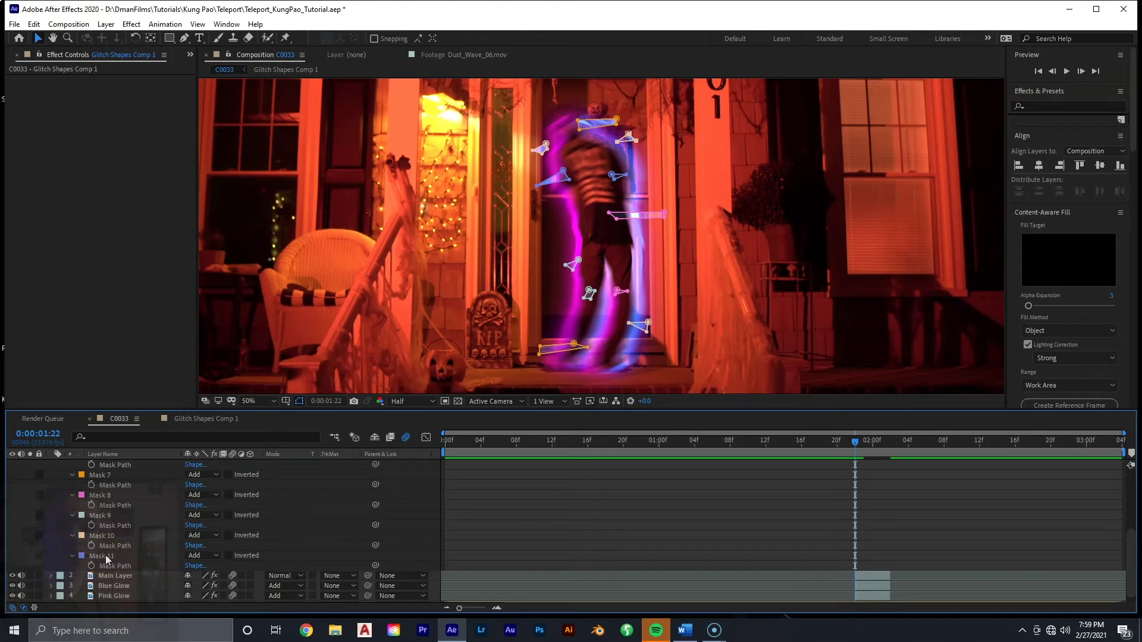
shift+click(106, 557)
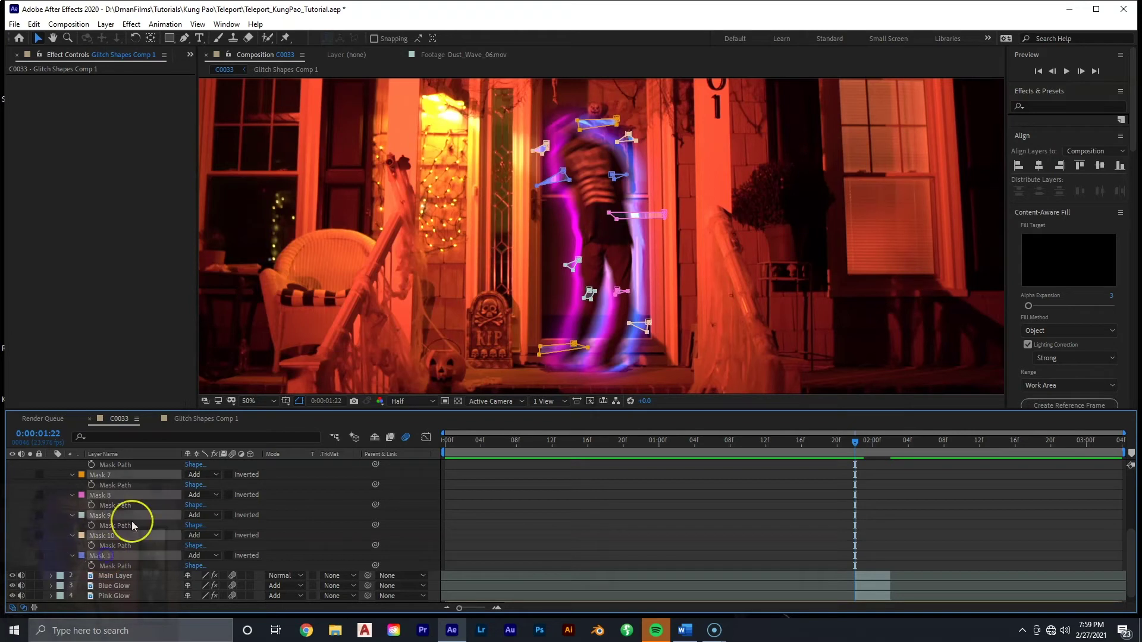
click(91, 566)
scroll(793, 552, up, 4)
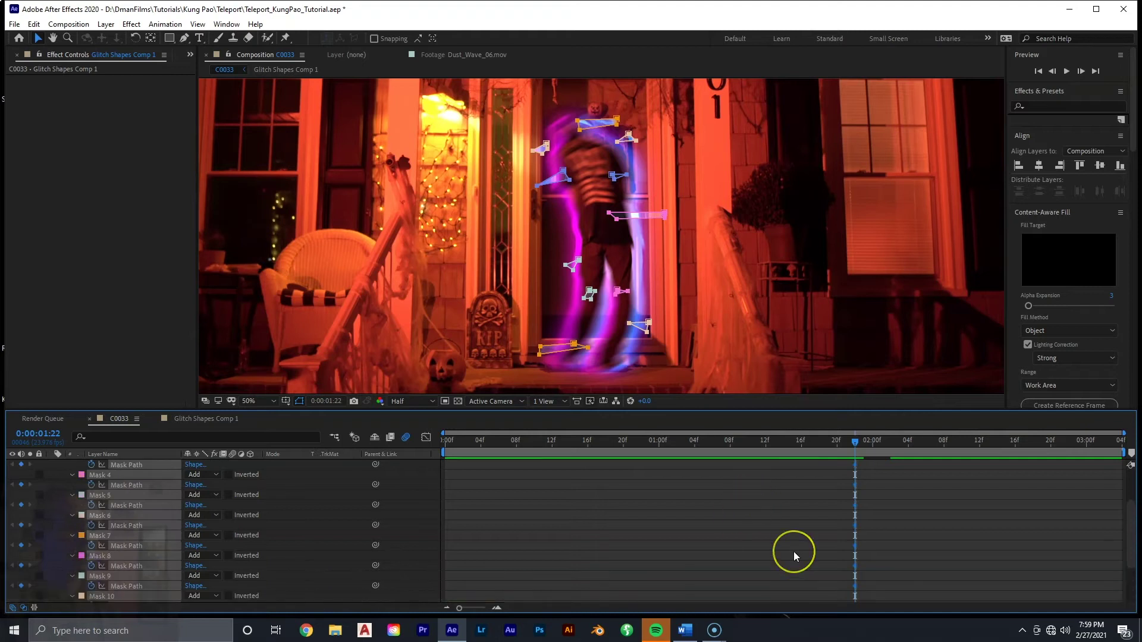
Step: Reposition the shard masks around the bent figure at 0:00:01:23 and save the project
key(Page_Down)
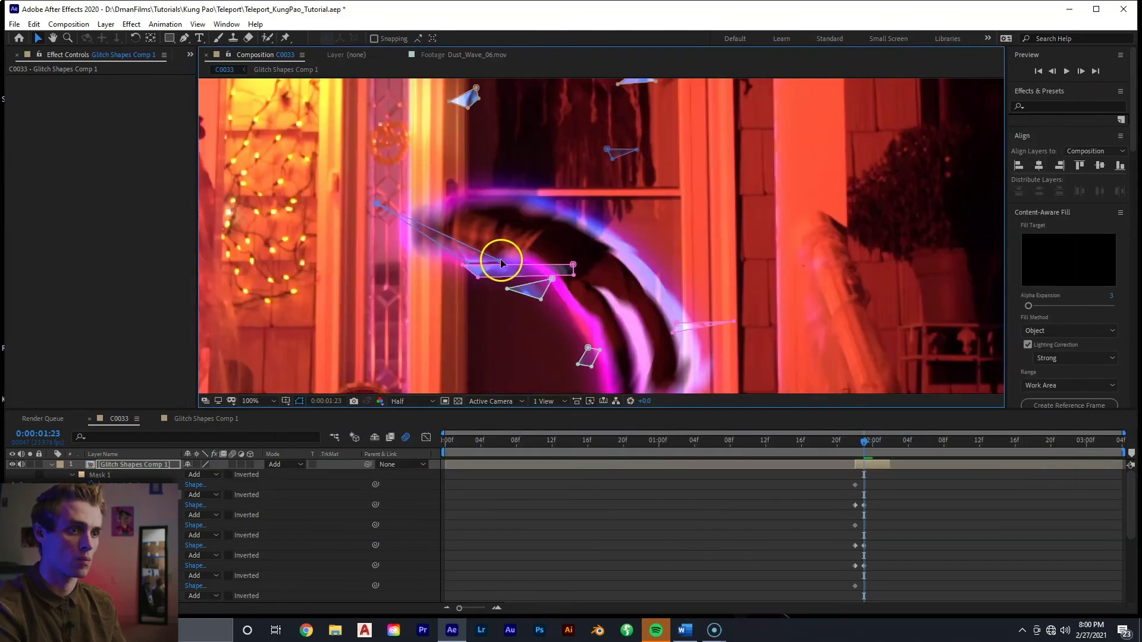
drag(501, 260, 434, 200)
drag(467, 262, 434, 237)
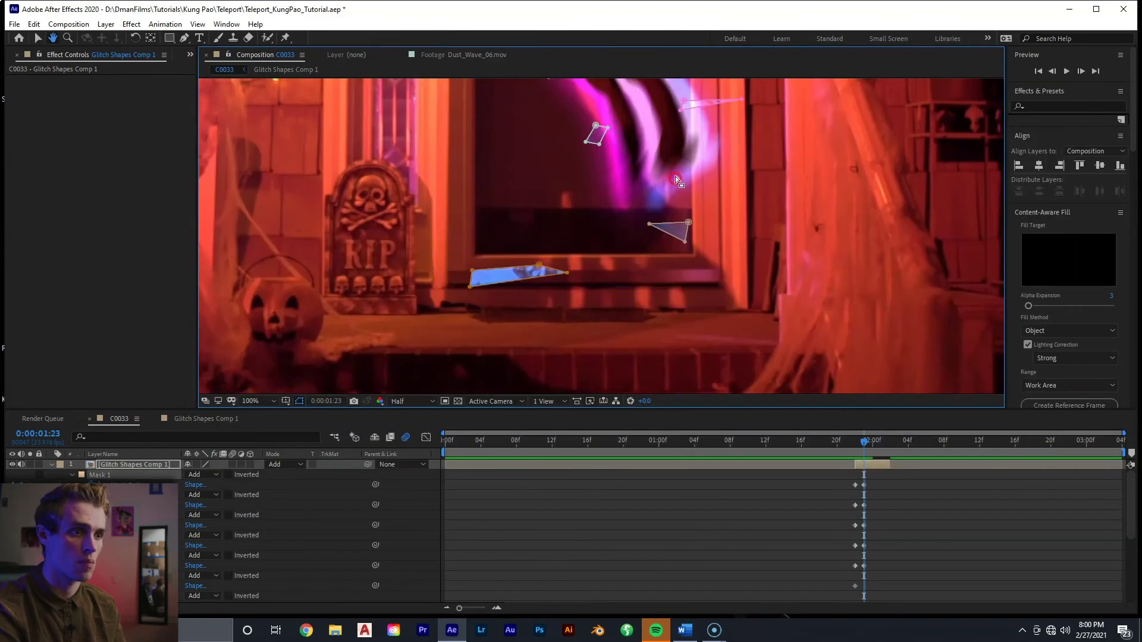
key(ctrl+s)
Step: Move and reshape the shard masks at 0:00:02:00 so they gather around the shrinking, warped figure
key(Page_Down)
drag(519, 221, 592, 206)
drag(585, 205, 616, 204)
drag(662, 173, 669, 190)
drag(712, 259, 694, 277)
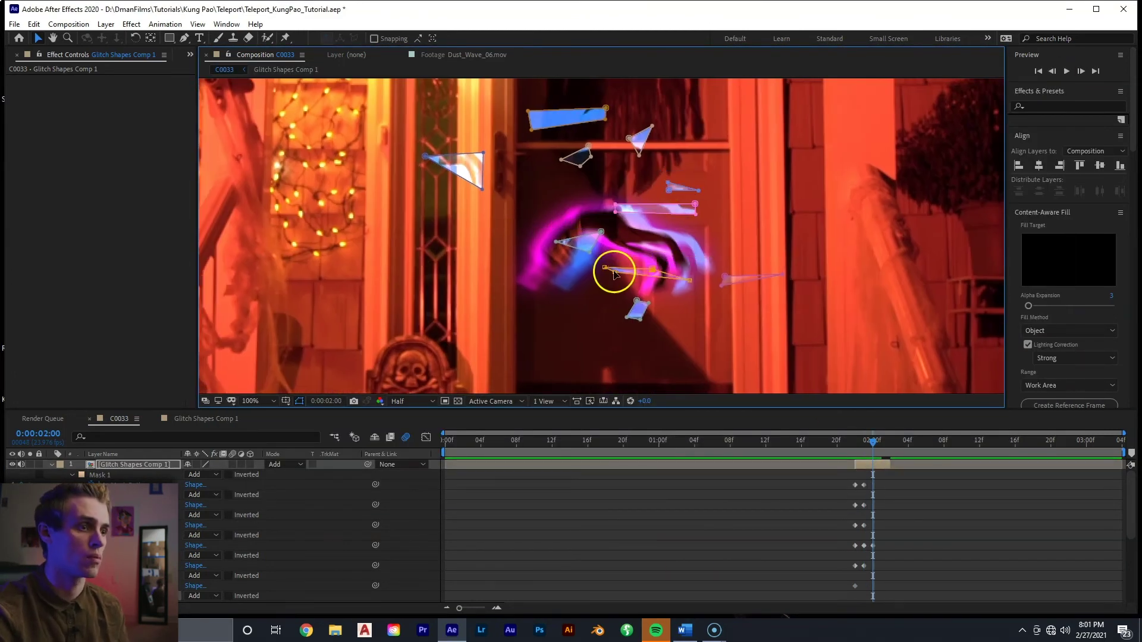
drag(637, 300, 560, 293)
drag(783, 274, 754, 251)
drag(425, 156, 476, 230)
drag(561, 159, 551, 198)
drag(529, 113, 429, 208)
scroll(600, 238, down, 1)
Step: Move and reshape the shard masks at 0:00:02:01, clustering them around the small remaining swirl
drag(872, 443, 886, 456)
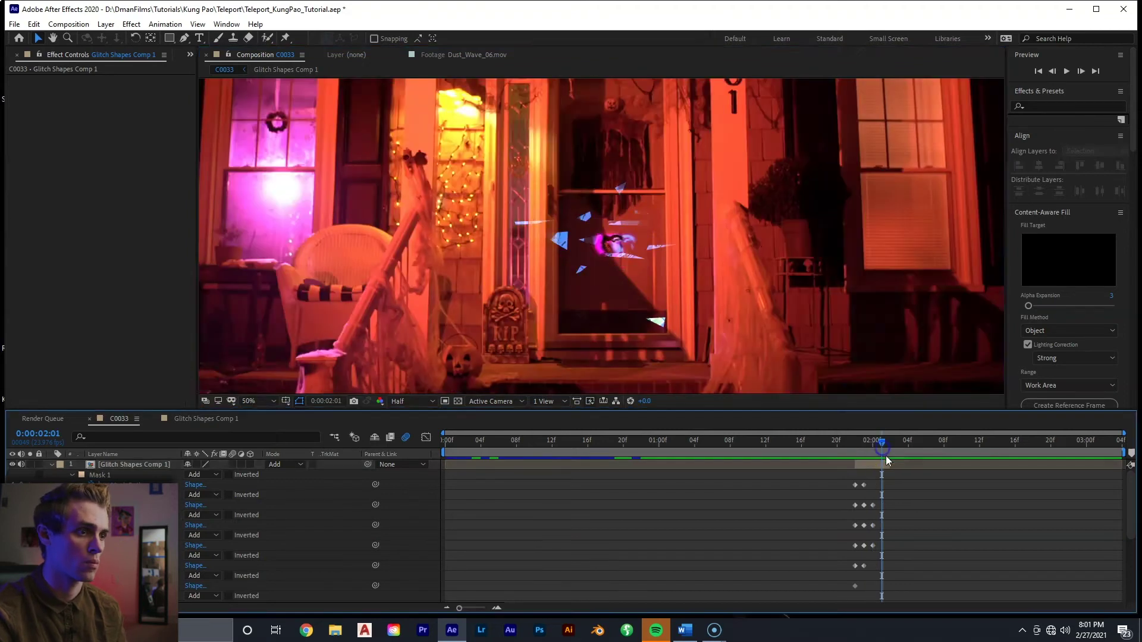
scroll(619, 238, up, 1)
drag(688, 190, 631, 182)
drag(636, 200, 571, 197)
drag(540, 172, 564, 163)
drag(678, 135, 619, 145)
drag(681, 173, 688, 219)
drag(618, 160, 646, 205)
drag(476, 183, 702, 182)
scroll(548, 147, down, 1)
Step: Step through the shard animation from 0:00:01:22 to 0:00:02:00 and try motion blur on Glitch Shapes Comp 1
drag(882, 443, 944, 444)
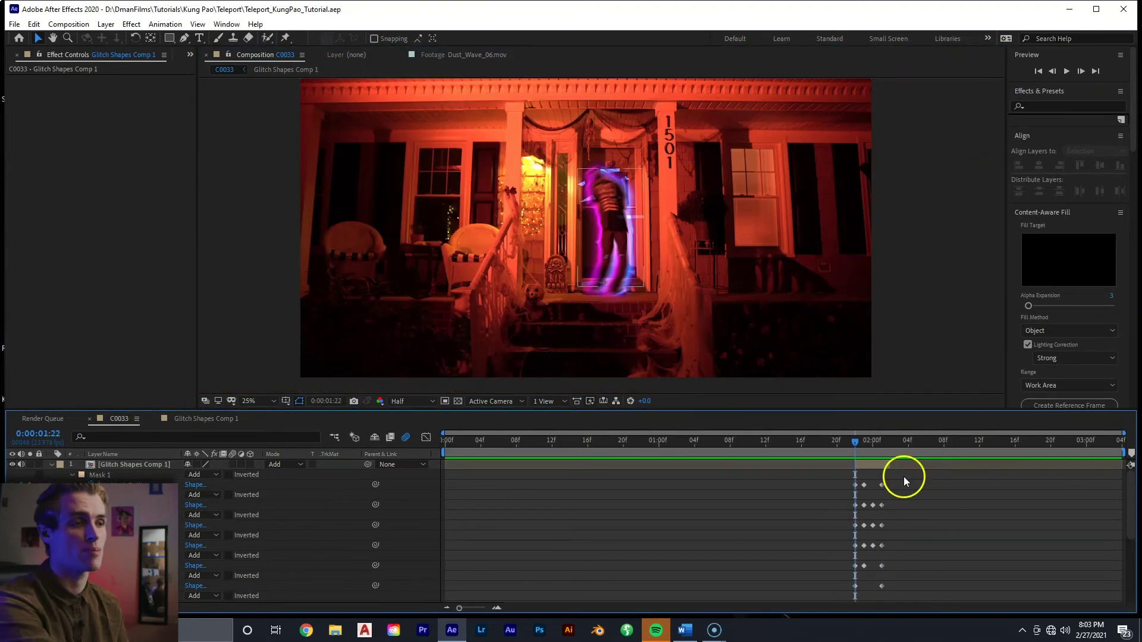
key(Page_Down)
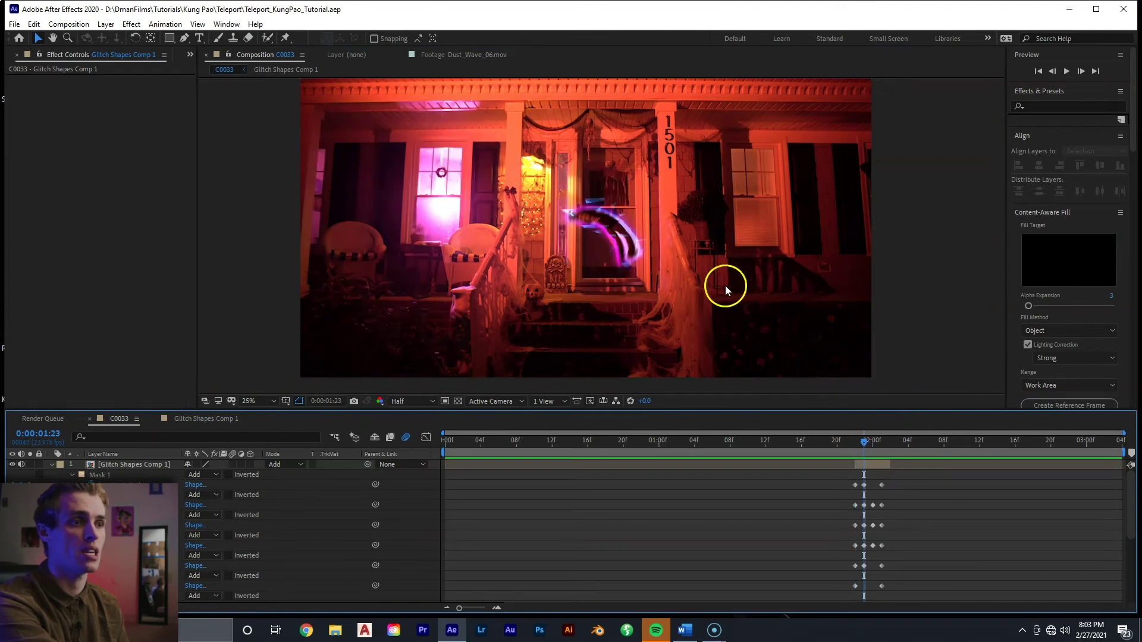
scroll(610, 235, up, 2)
key(Page_Down)
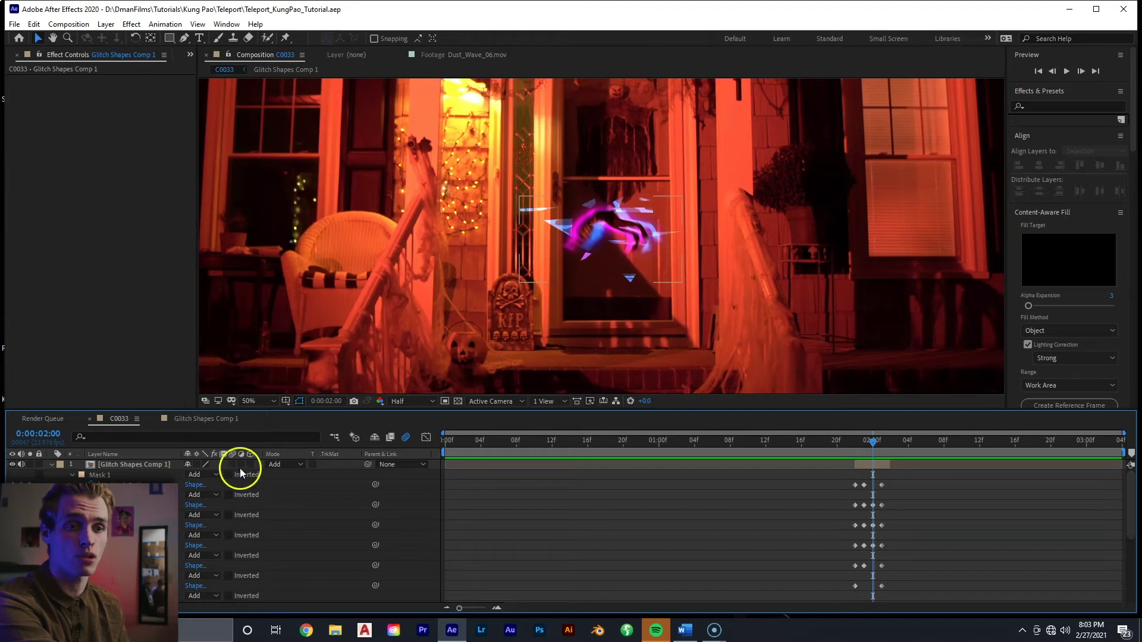
key(Page_Up)
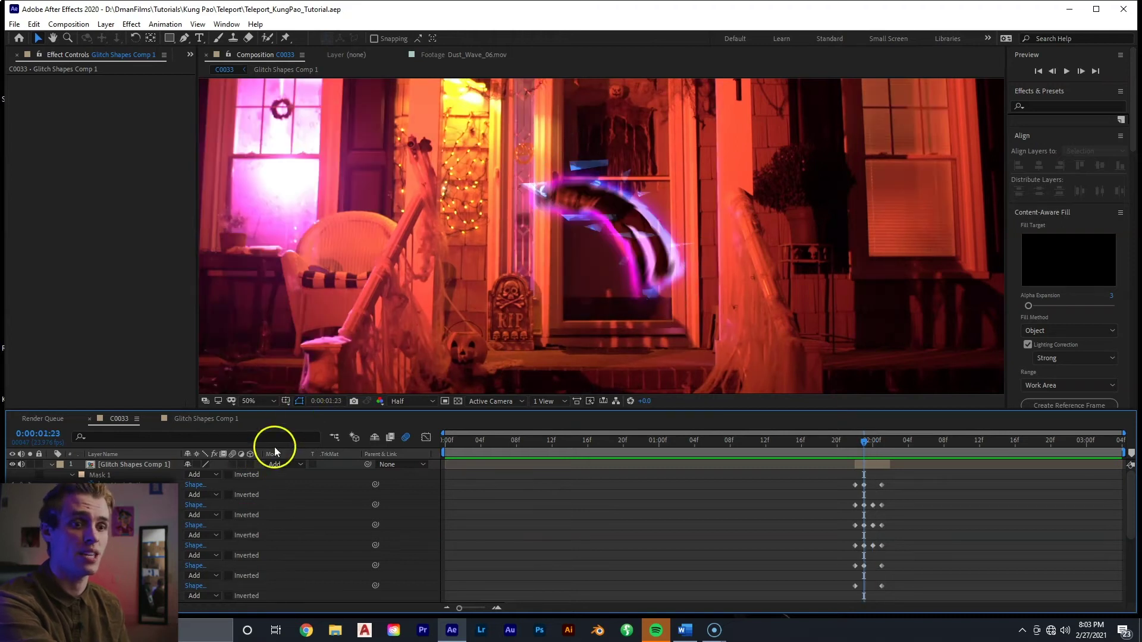
click(234, 465)
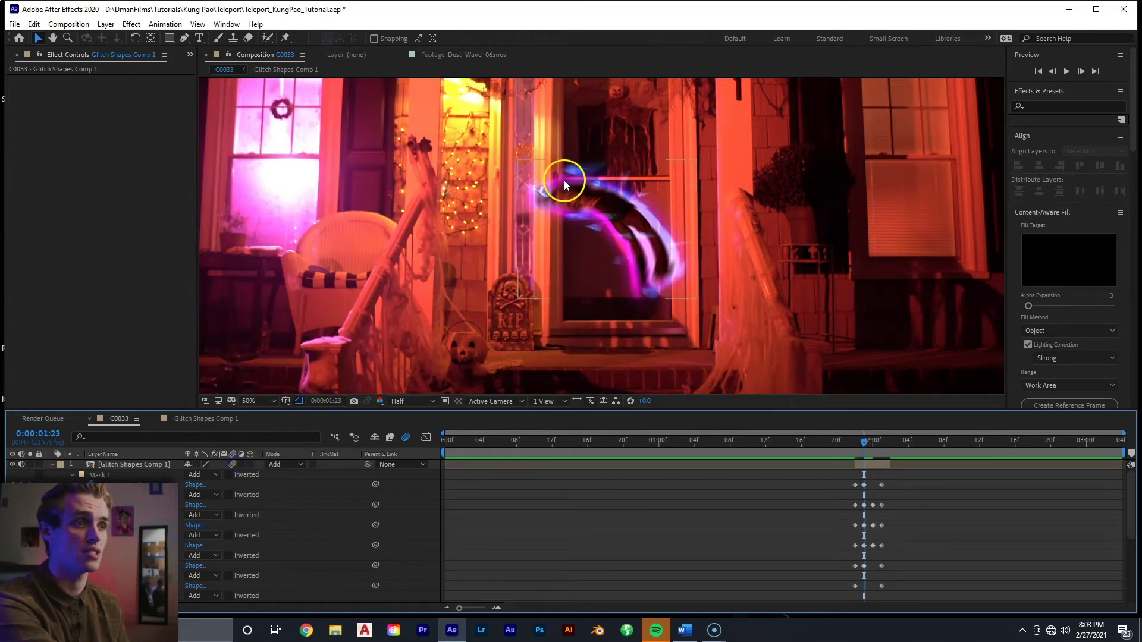
key(Page_Up)
key(space)
click(602, 220)
key(Page_Down)
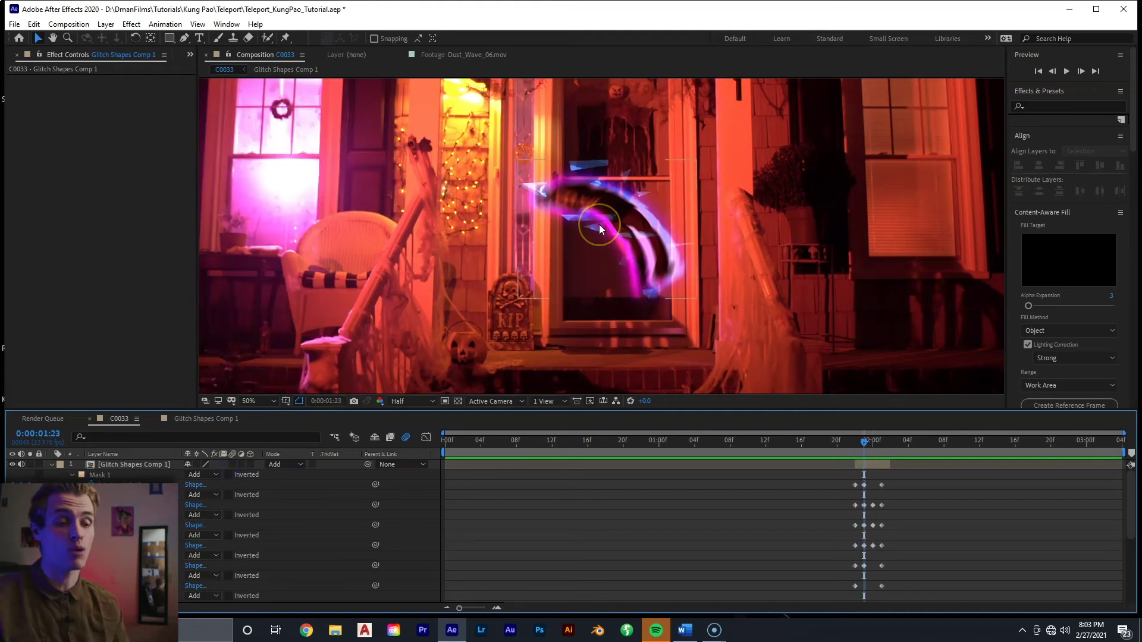
key(Page_Up)
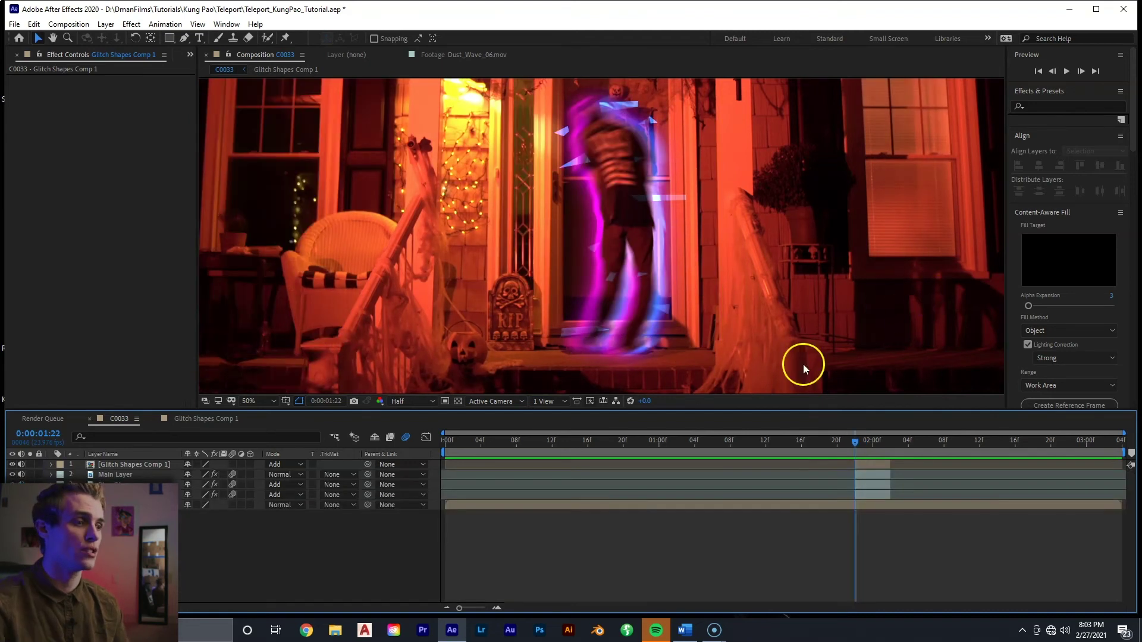
Step: Apply a Glow effect with a Glow Radius of 60 to Glitch Shapes Comp 1 and hide the mask outlines
right_click(879, 465)
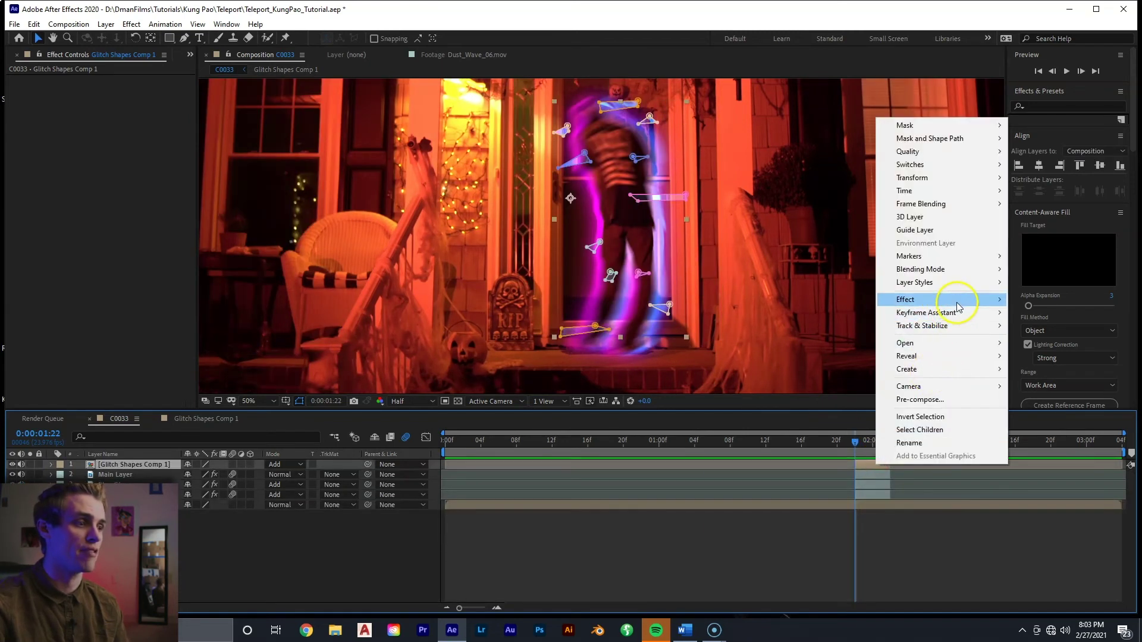
mouse_move(947, 300)
mouse_move(797, 568)
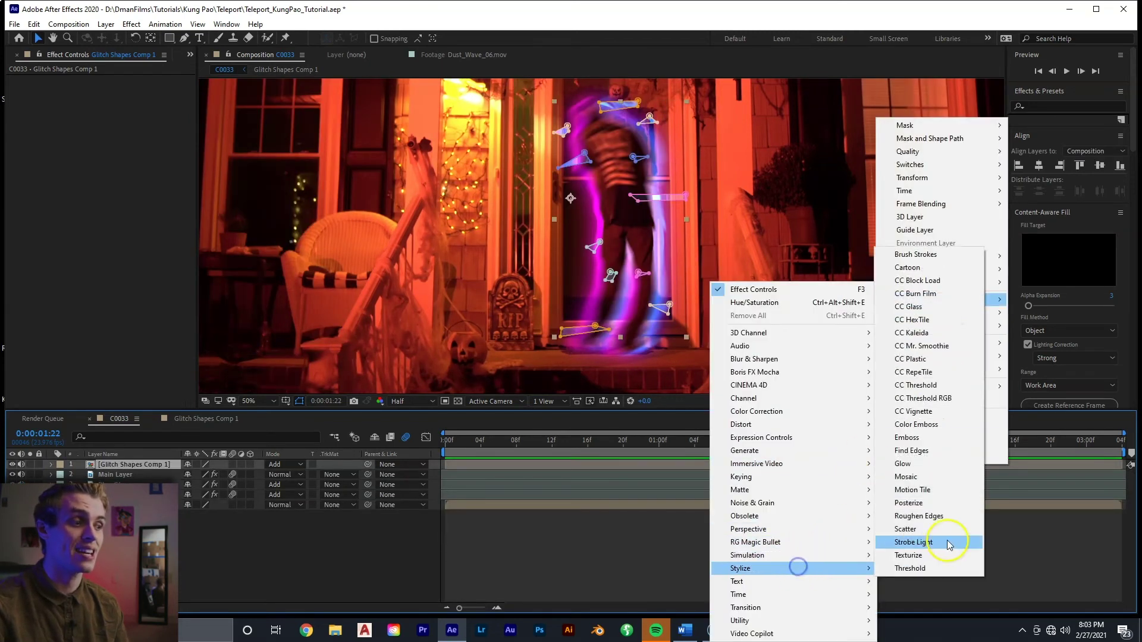
click(948, 466)
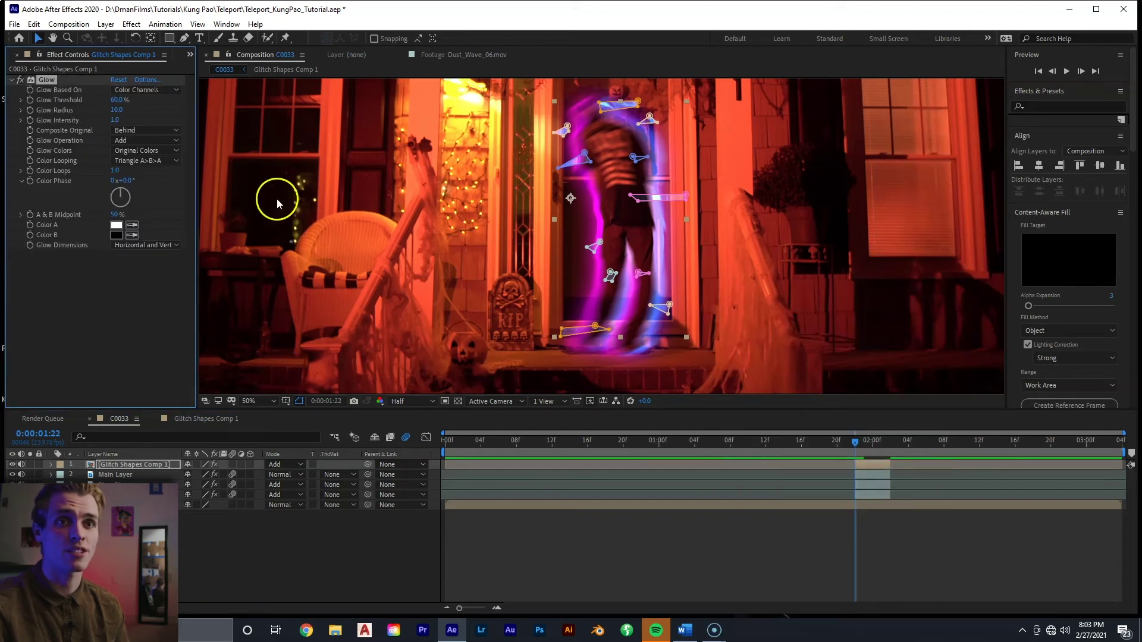
click(117, 110)
text(60)
click(61, 326)
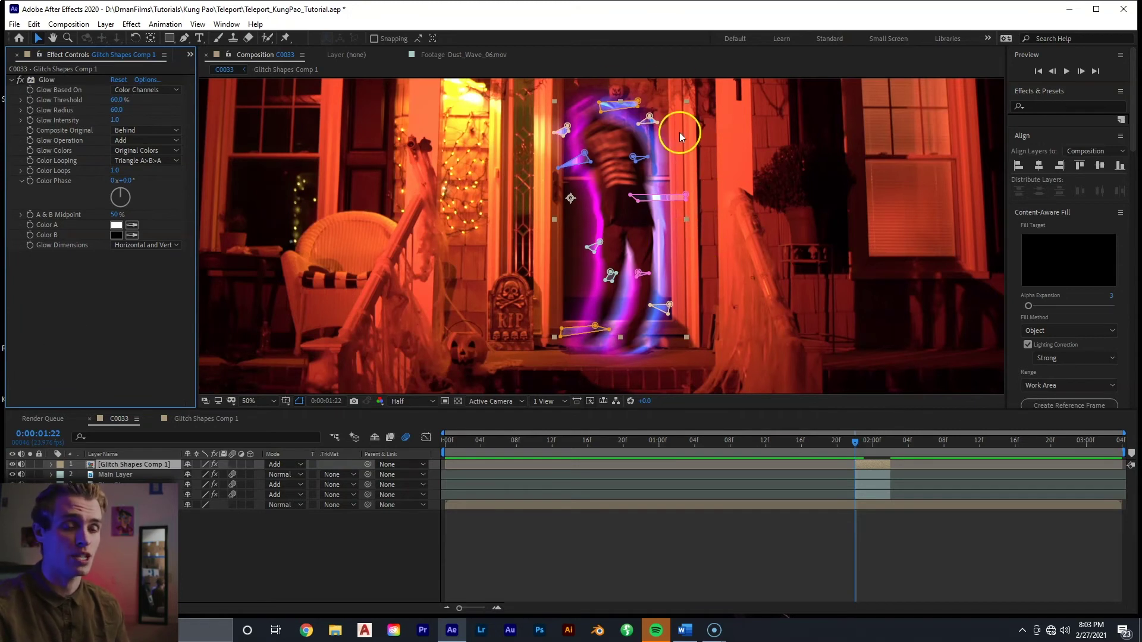
click(300, 402)
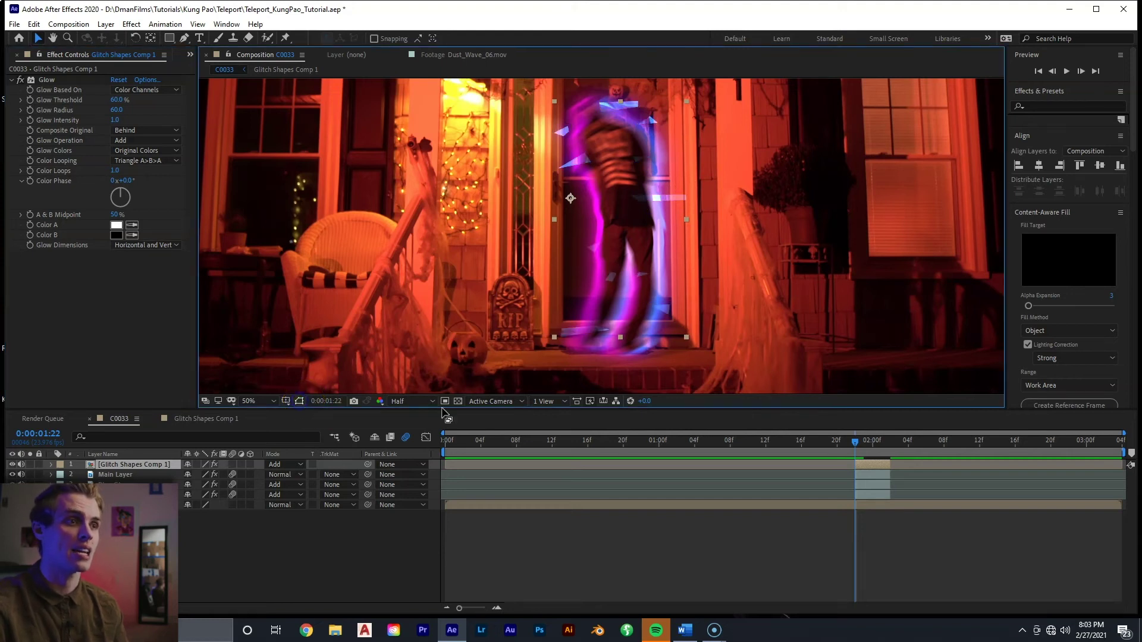
click(21, 80)
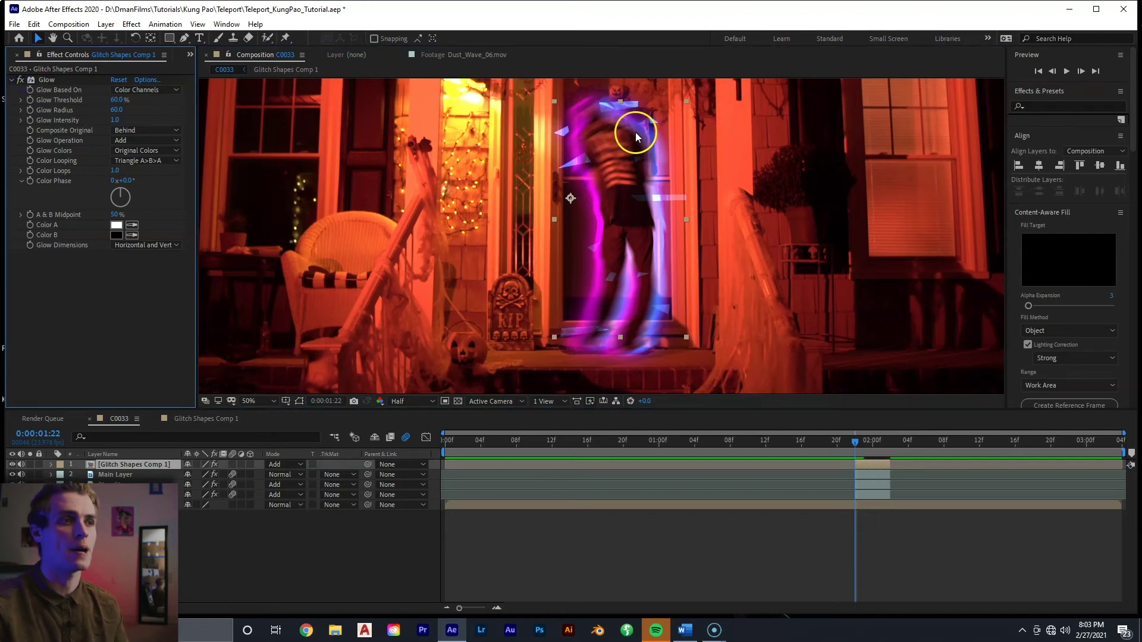
Step: Duplicate Glitch Shapes Comp 1 to intensify the shards, and compare the look with the copy hidden and shown
click(869, 466)
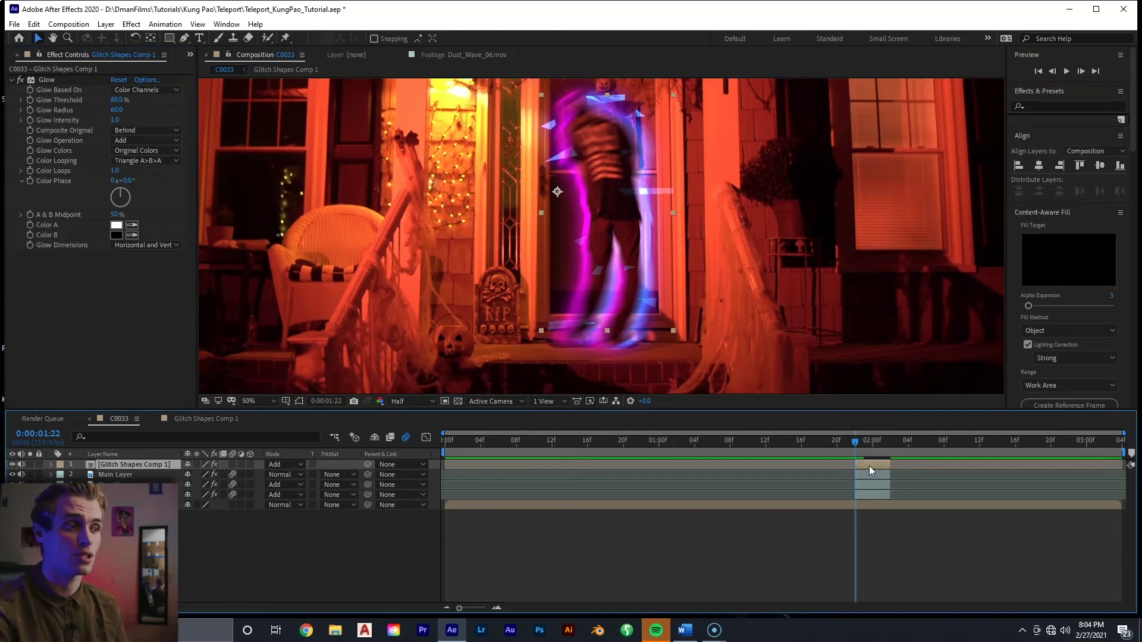
key(ctrl+d)
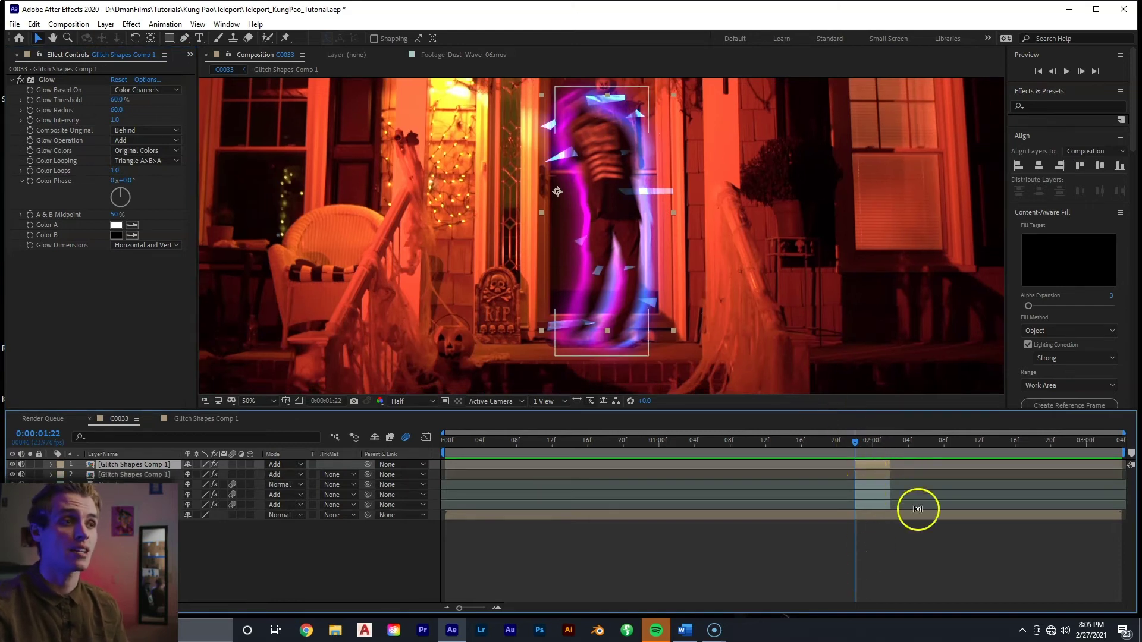
scroll(640, 195, up, 2)
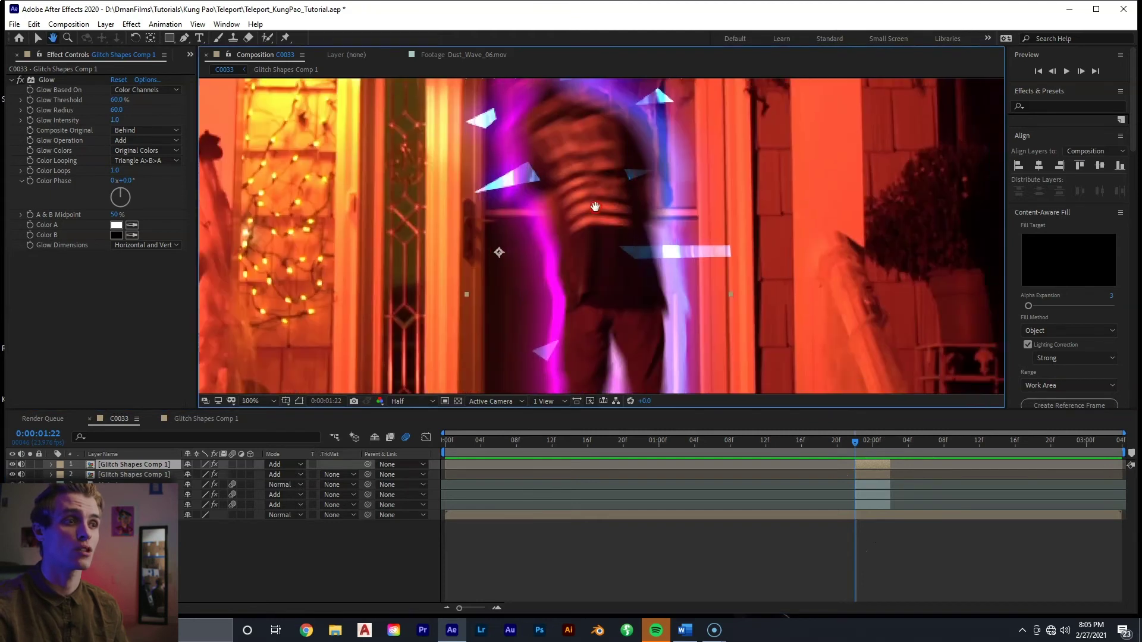
drag(595, 207, 585, 214)
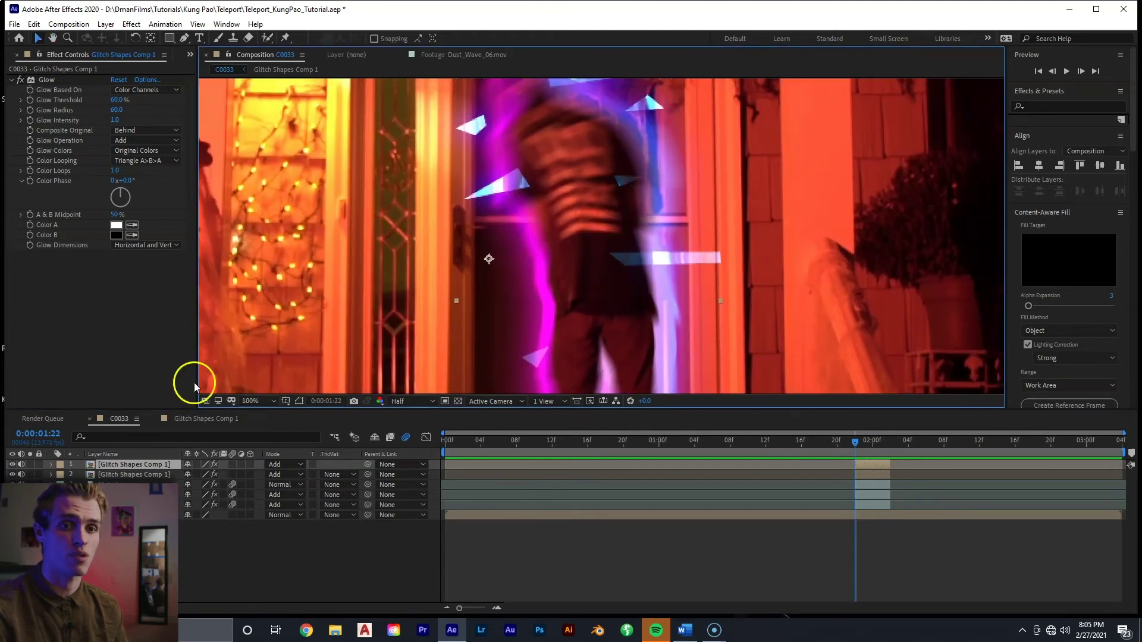
click(12, 474)
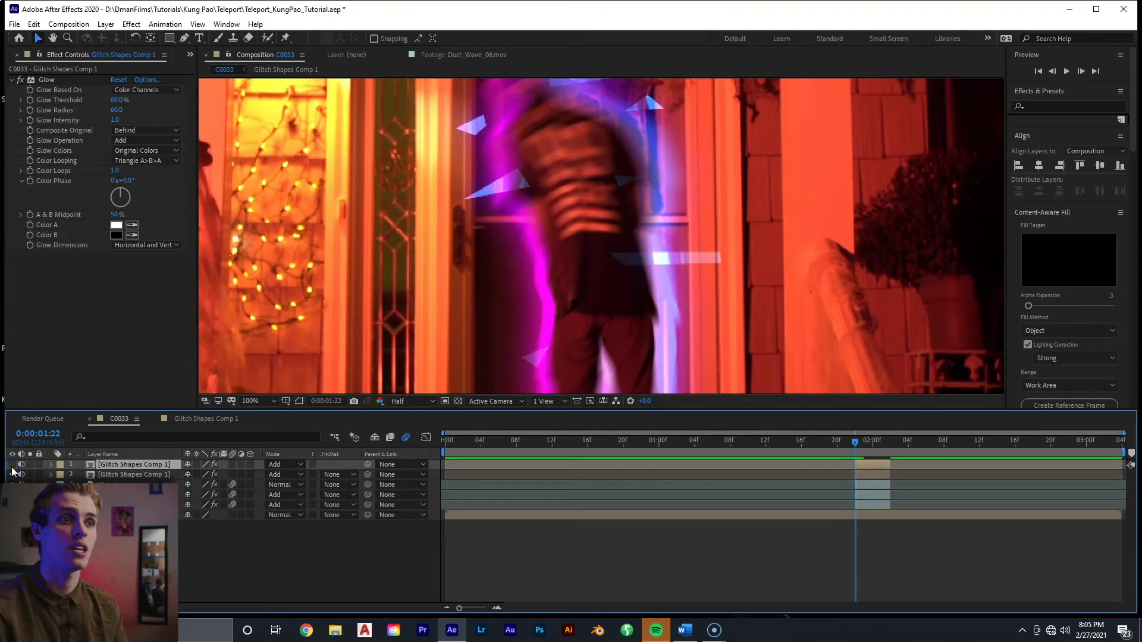
click(12, 464)
scroll(647, 252, down, 2)
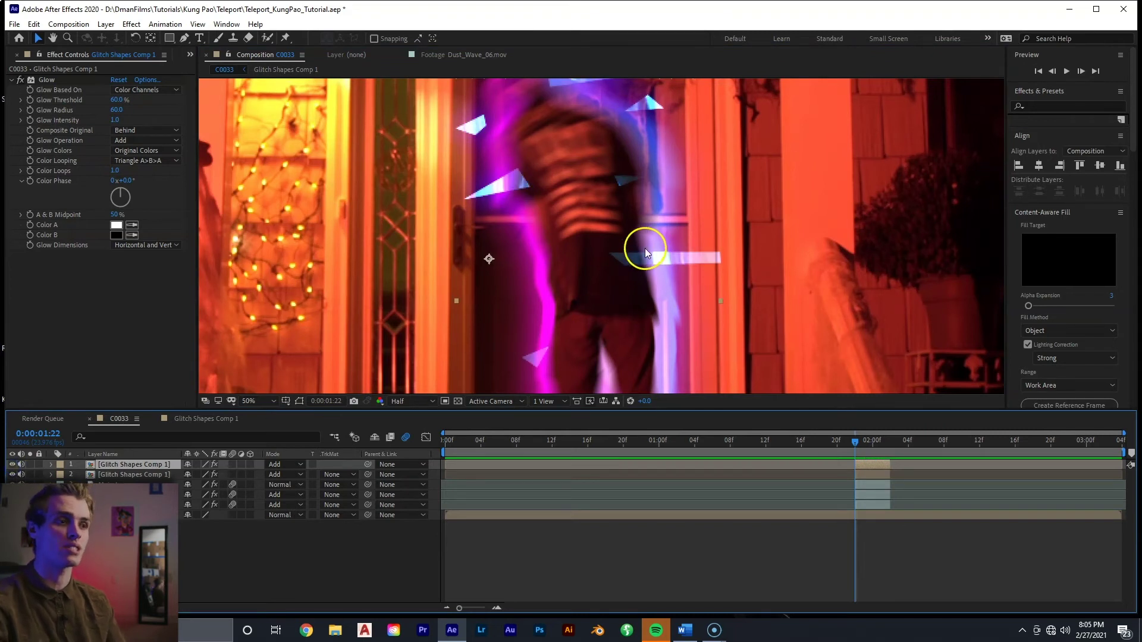
scroll(566, 235, down, 2)
Step: Duplicate the Main Layer, move the copy to the top of the layer stack and rename it Glow
click(862, 487)
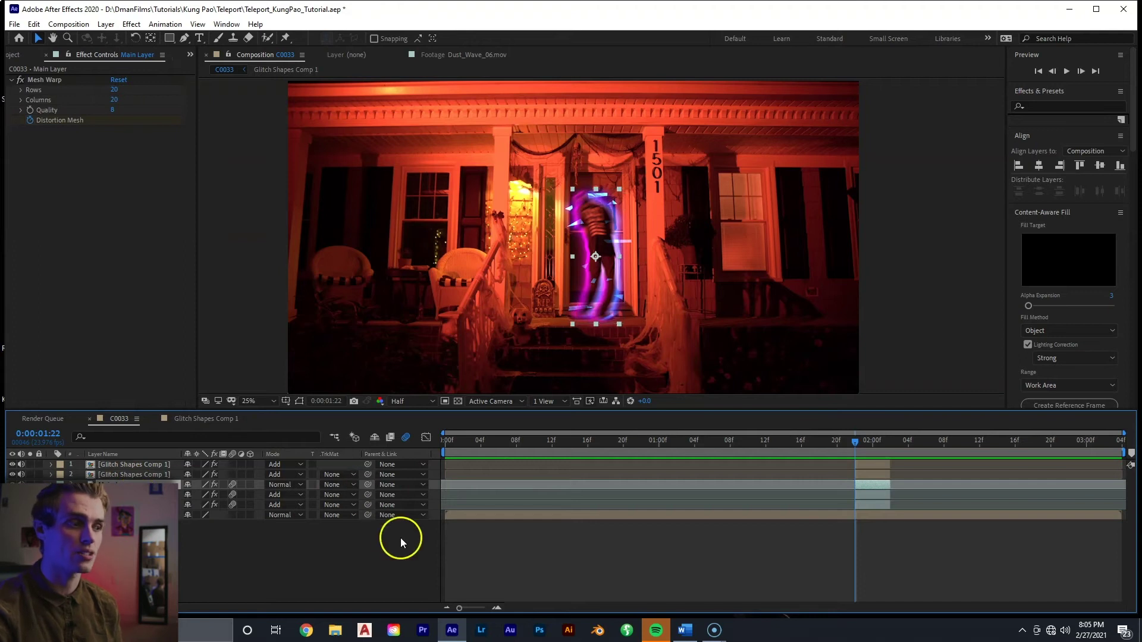
key(ctrl+d)
drag(137, 460, 138, 462)
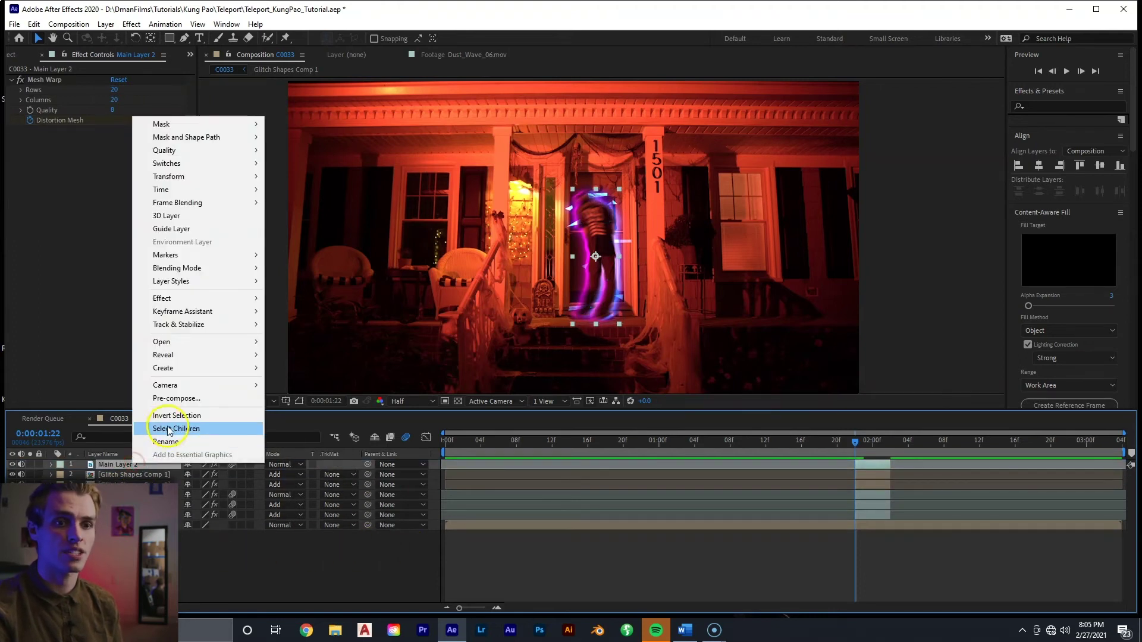
click(164, 441)
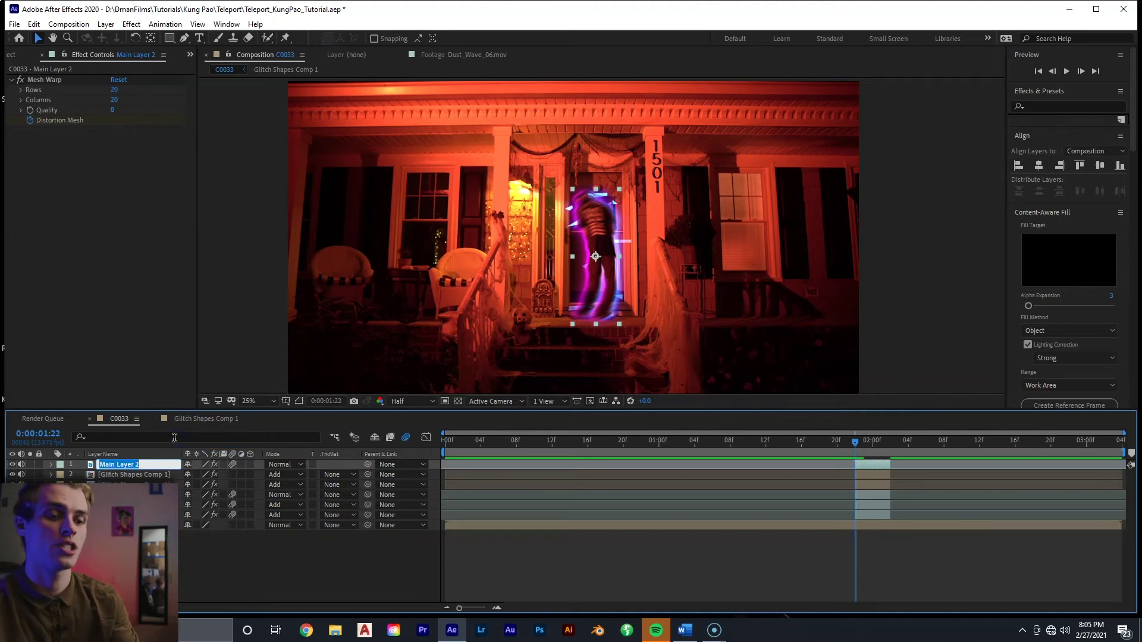
text(Glow)
click(869, 429)
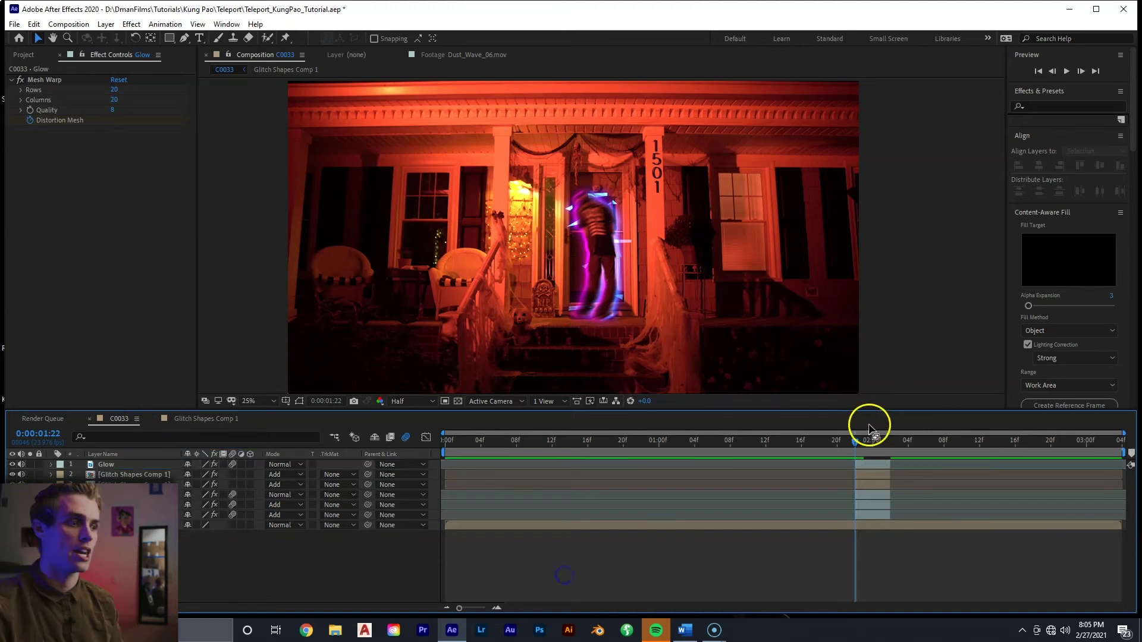
Step: Delete Mask 1 from the Glow layer
click(866, 459)
key(m)
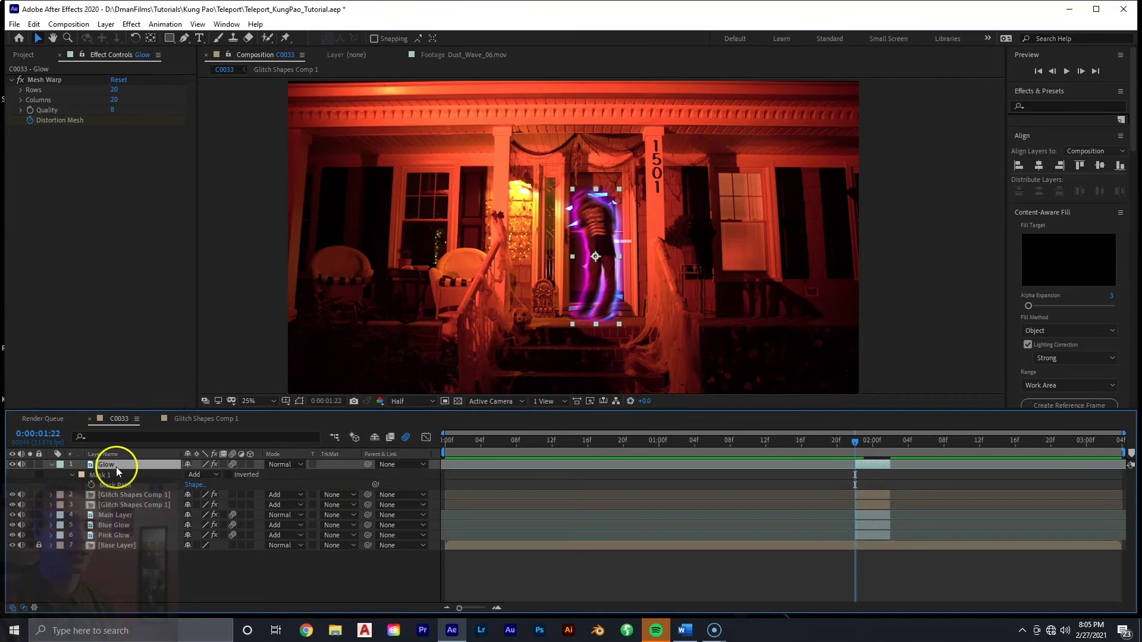
click(109, 475)
key(Delete)
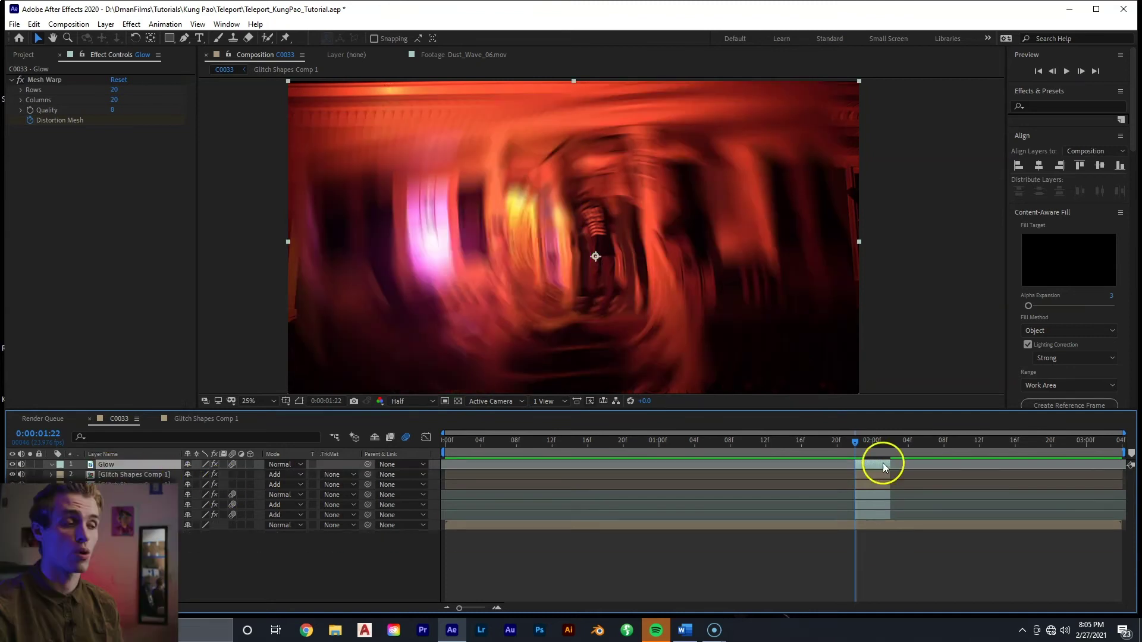
Step: Apply the Stylize Glow effect to the unmasked Glow layer
right_click(883, 464)
mouse_move(950, 298)
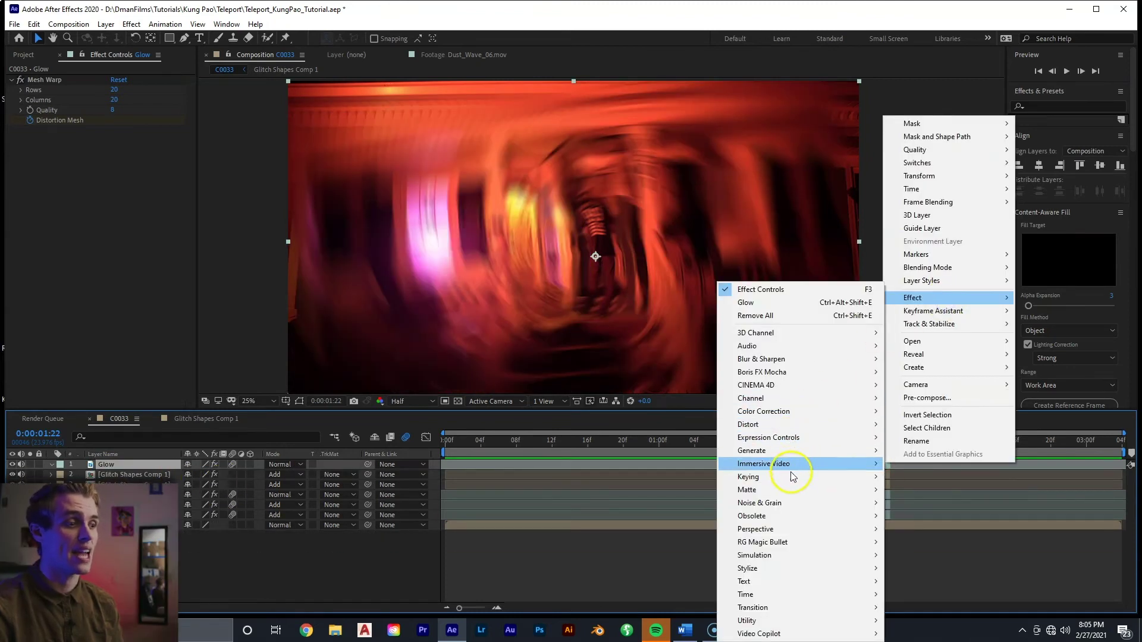
mouse_move(797, 569)
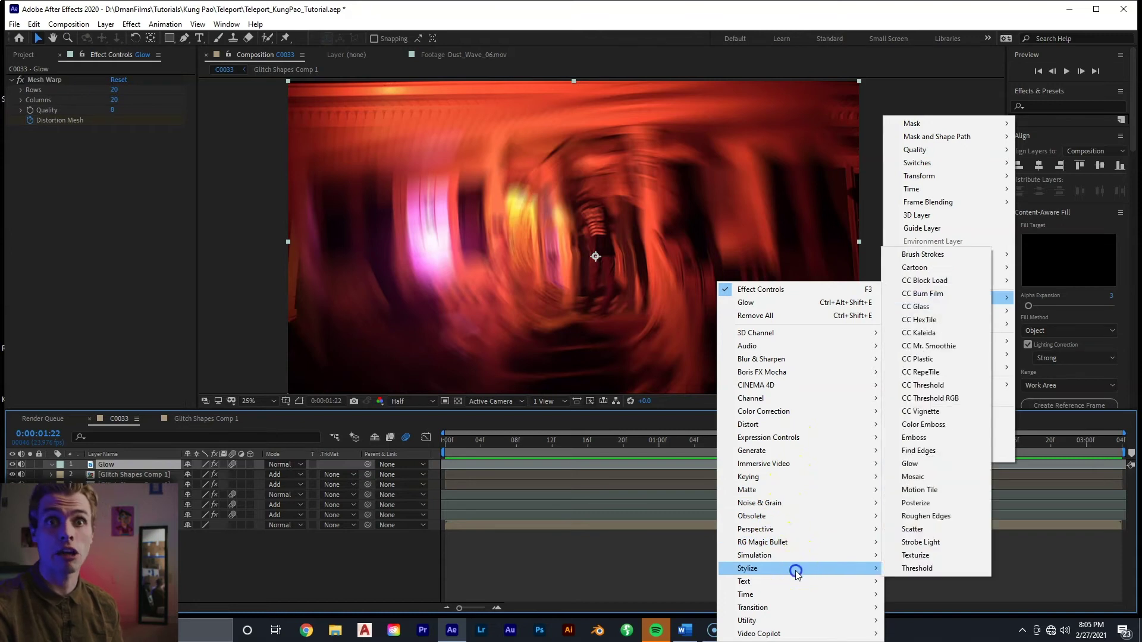
click(911, 464)
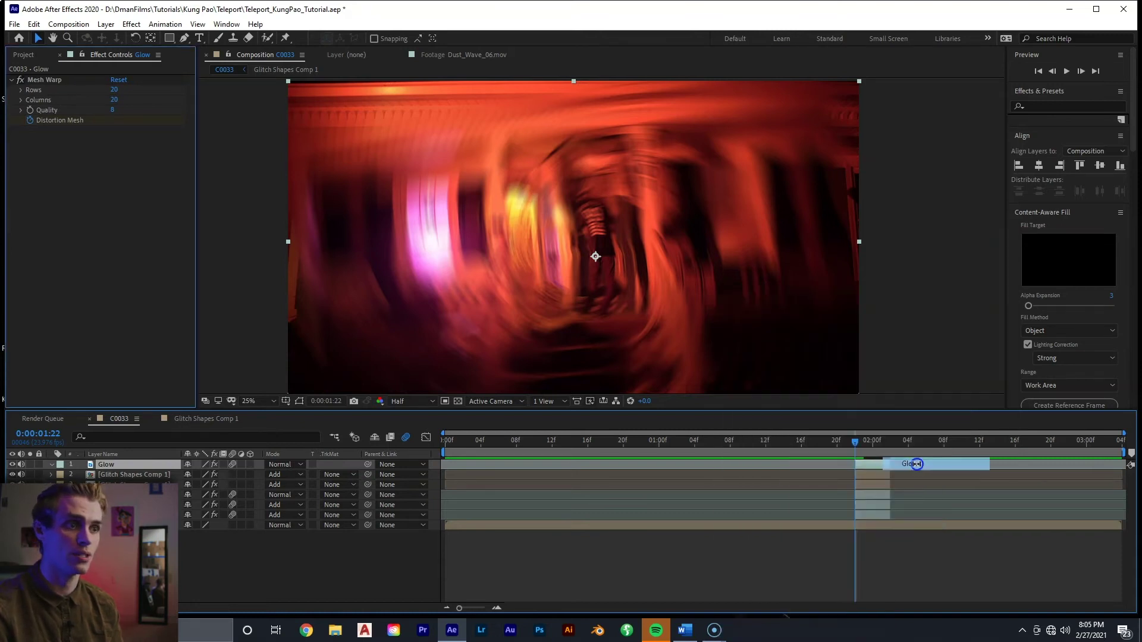
Step: Add a Radial Blur effect to the Glow layer with an Amount of 100, and collapse its settings
right_click(868, 476)
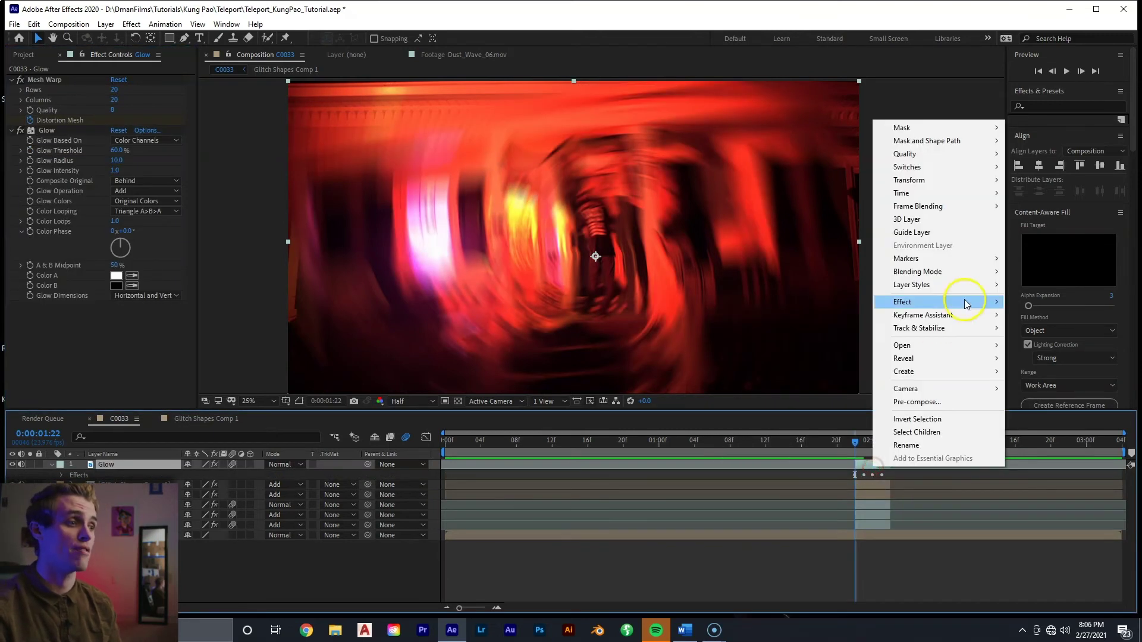
mouse_move(811, 360)
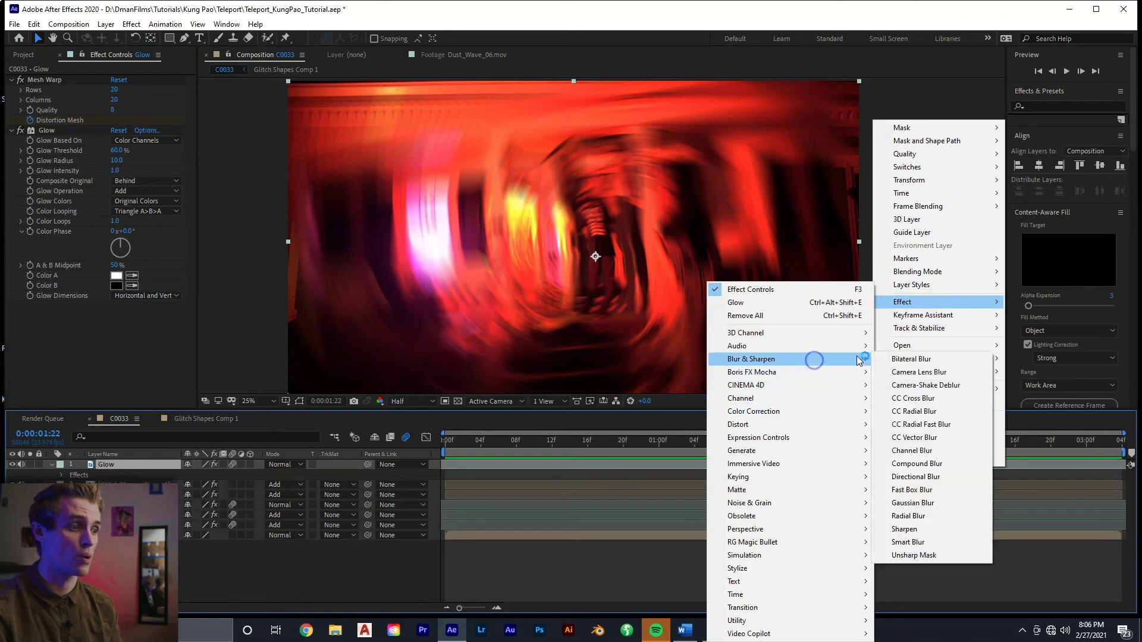
click(914, 515)
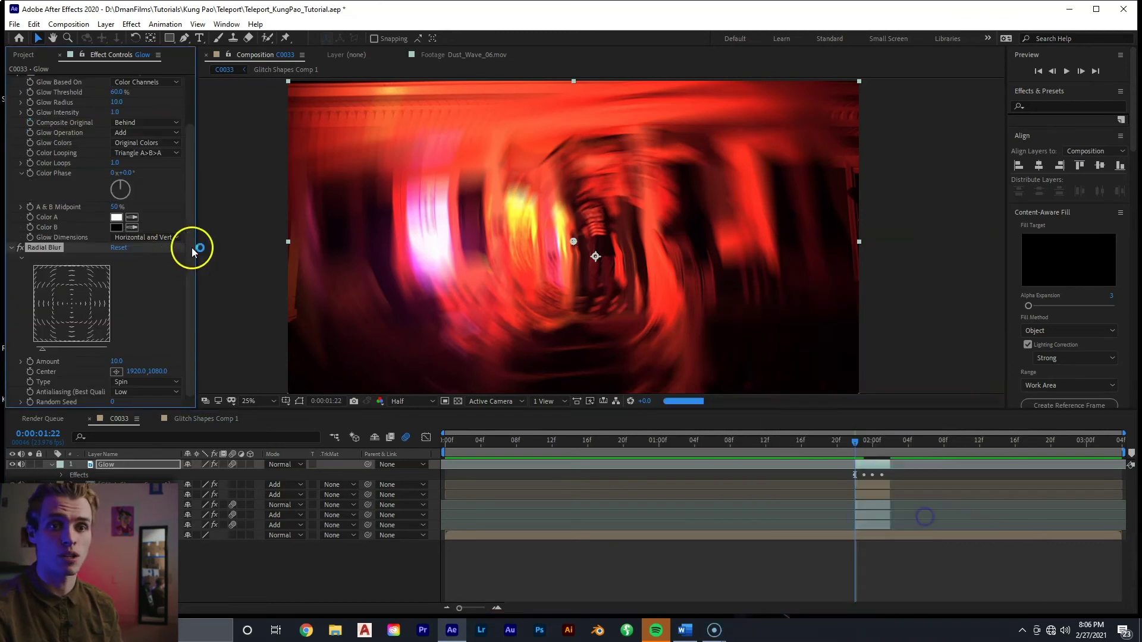
click(127, 355)
text(100)
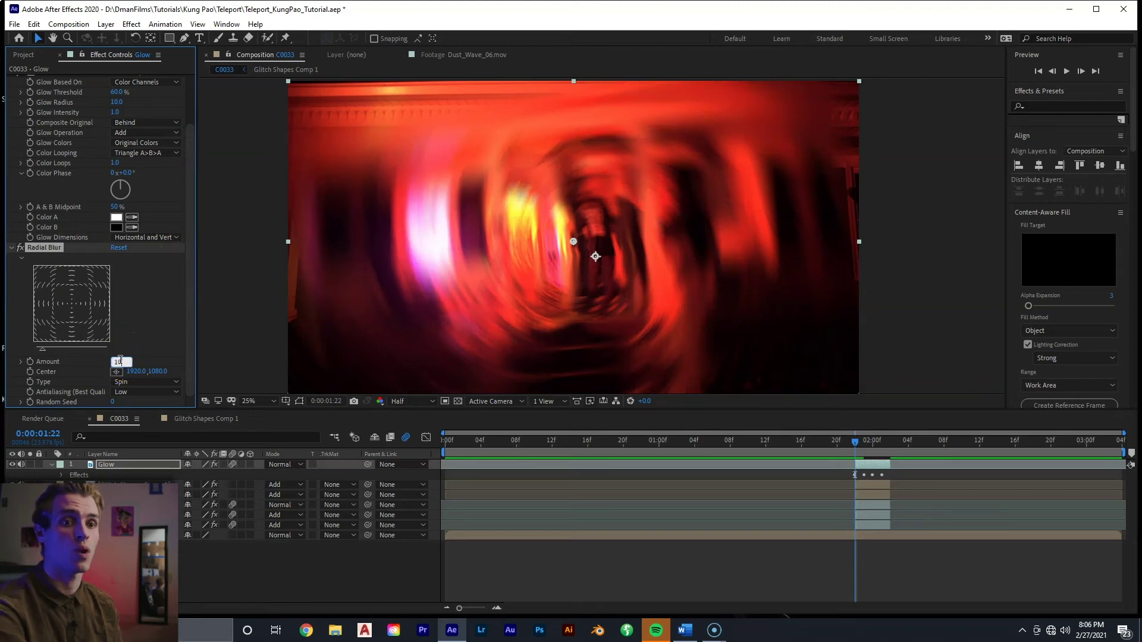
key(Return)
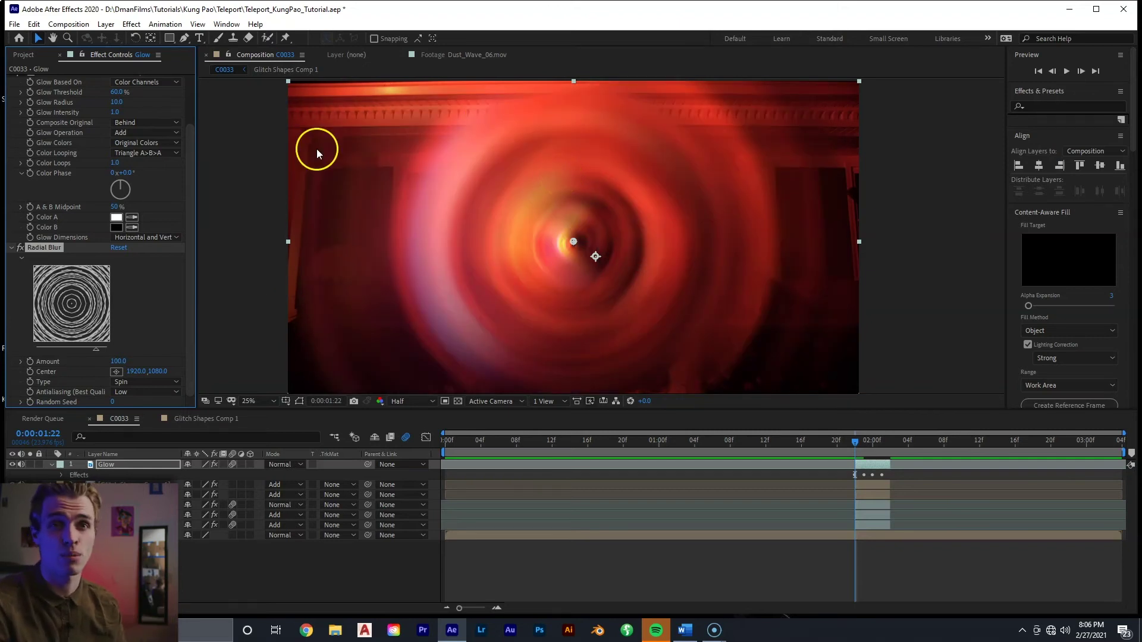
click(14, 250)
Step: Add Hue/Saturation to the Glow layer with a Master Hue of -156°, and set the layer's blending mode to Add
click(882, 469)
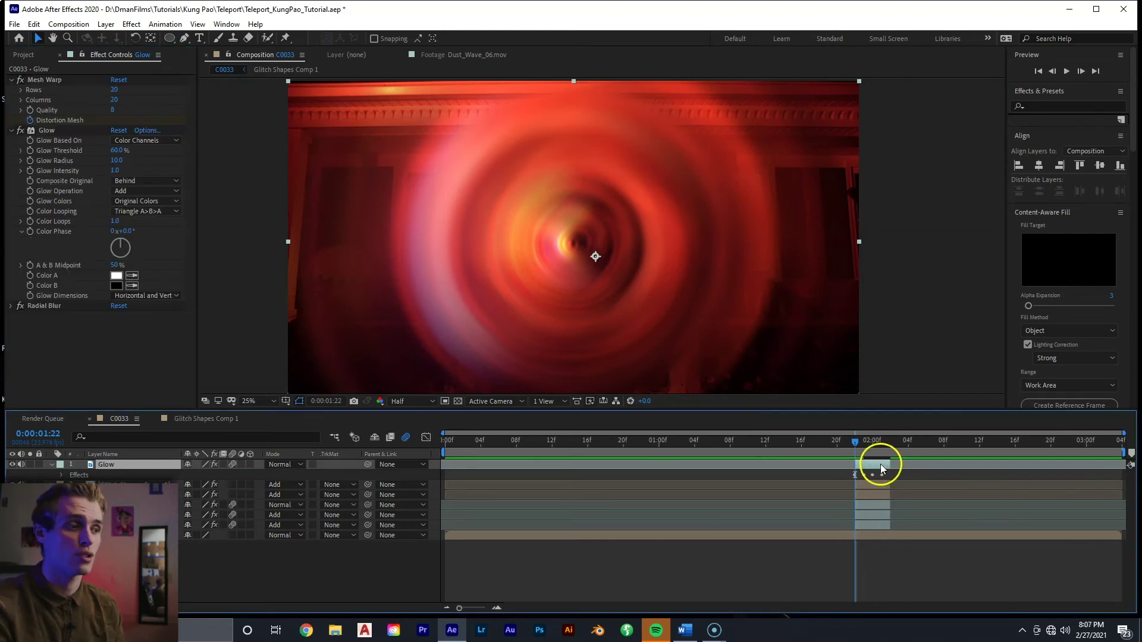
right_click(881, 467)
click(947, 299)
click(834, 410)
click(925, 480)
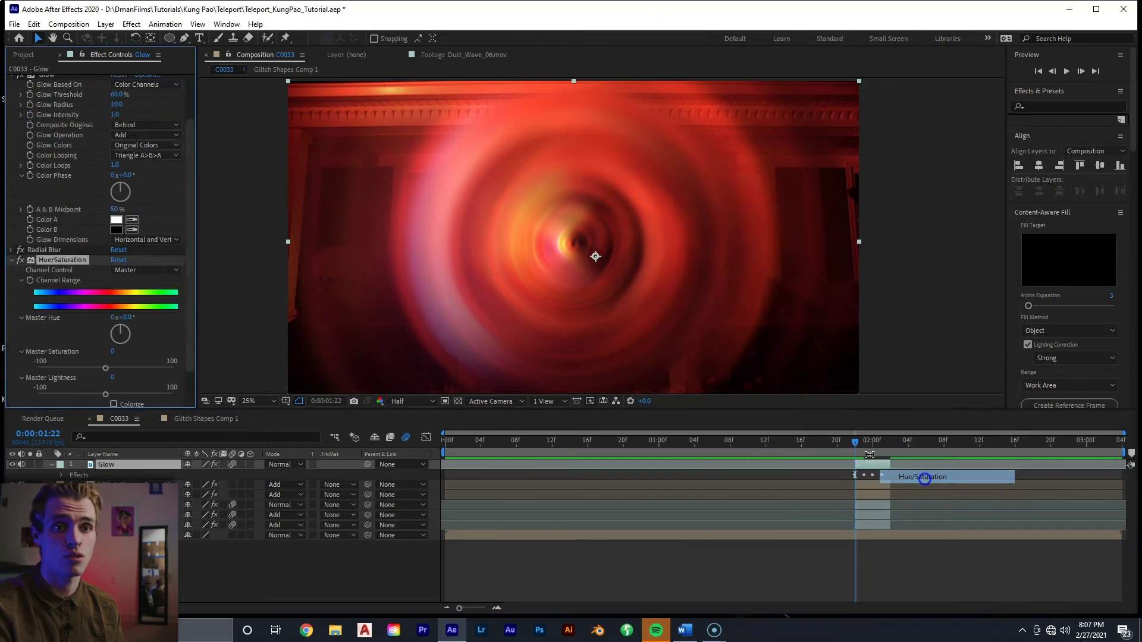
drag(120, 327, 113, 341)
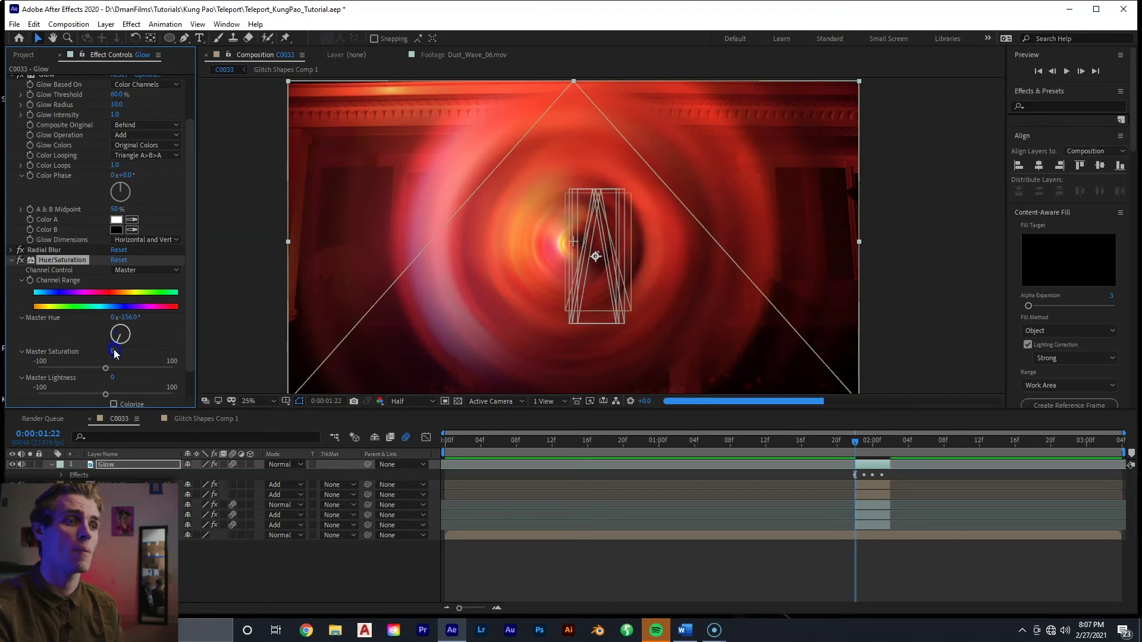
drag(116, 354, 116, 354)
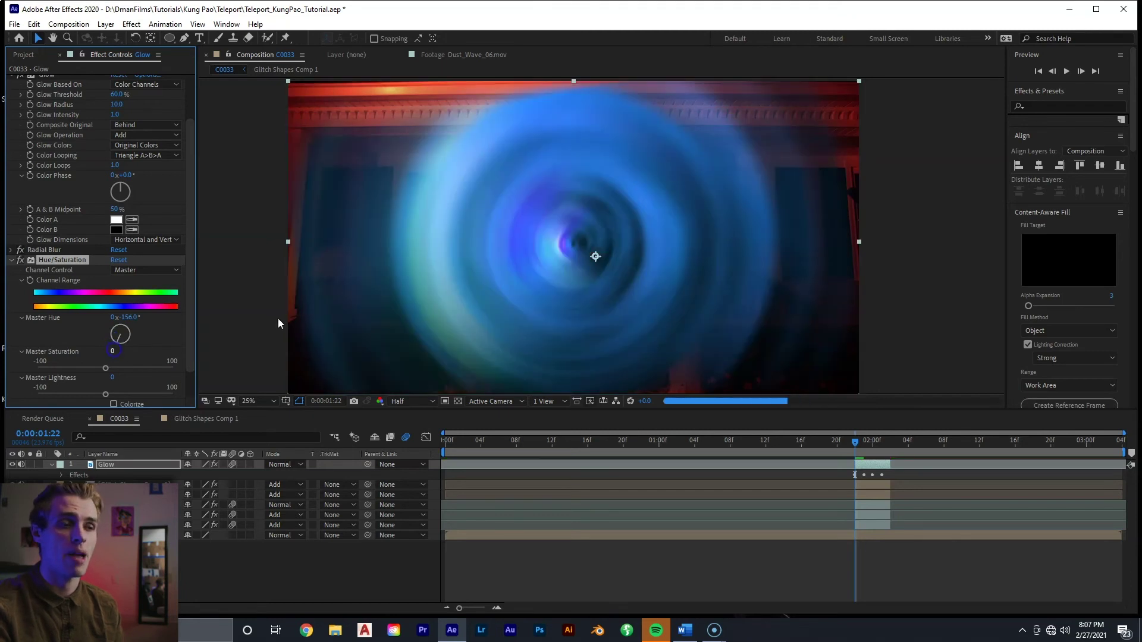
click(289, 467)
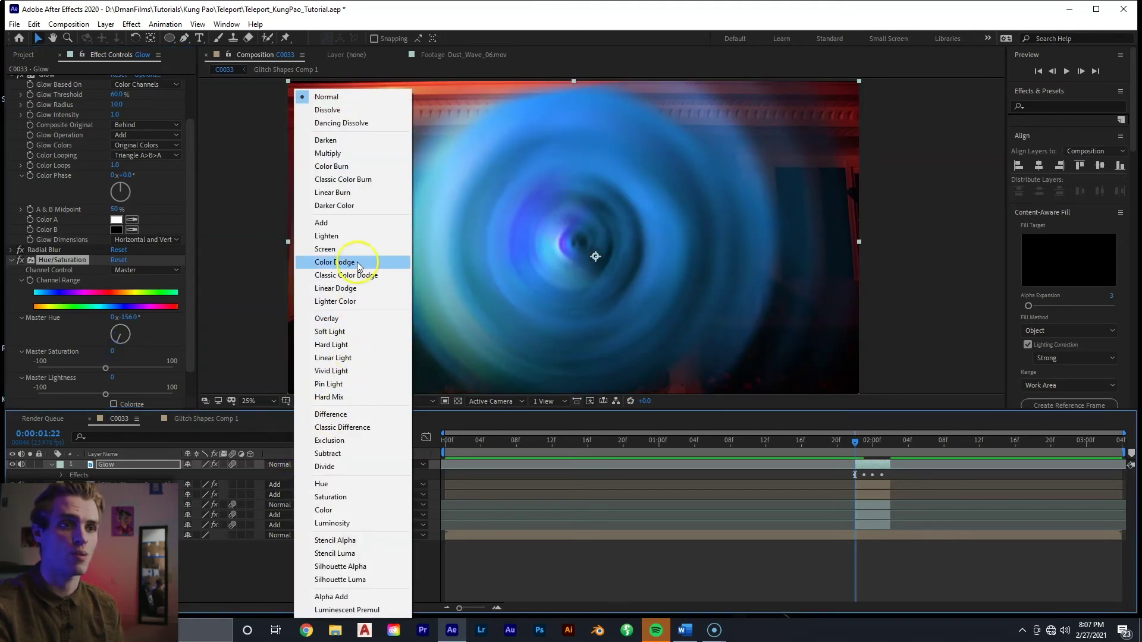
click(357, 228)
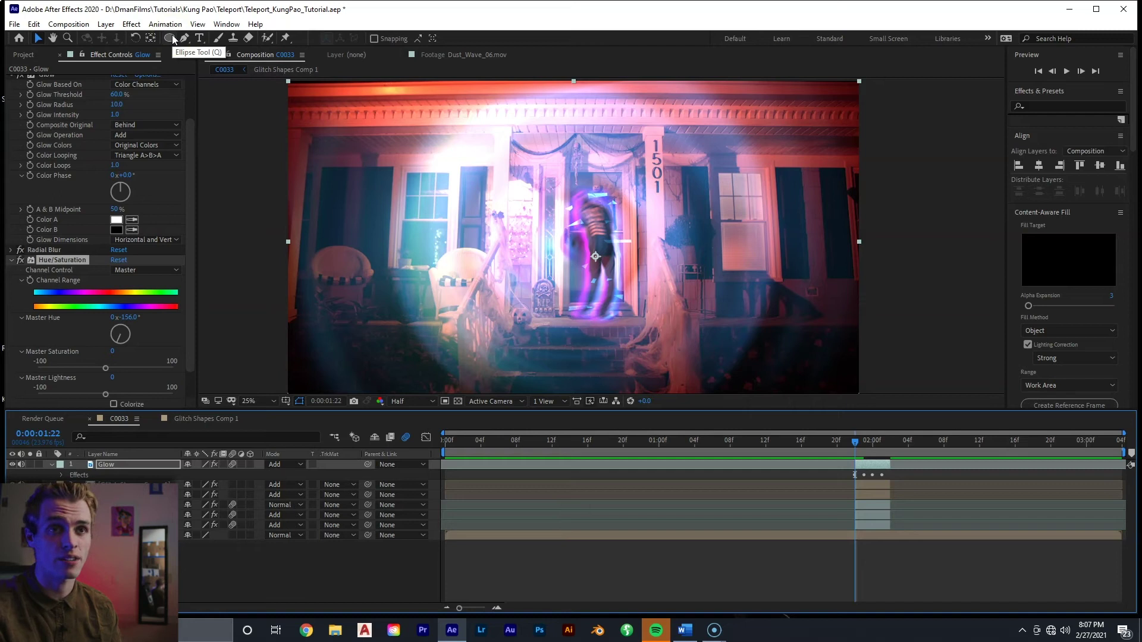
Step: Draw an elliptical mask around the man and doorway on the Glow layer and feather it by 1000 pixels
drag(172, 34, 224, 66)
drag(510, 156, 687, 361)
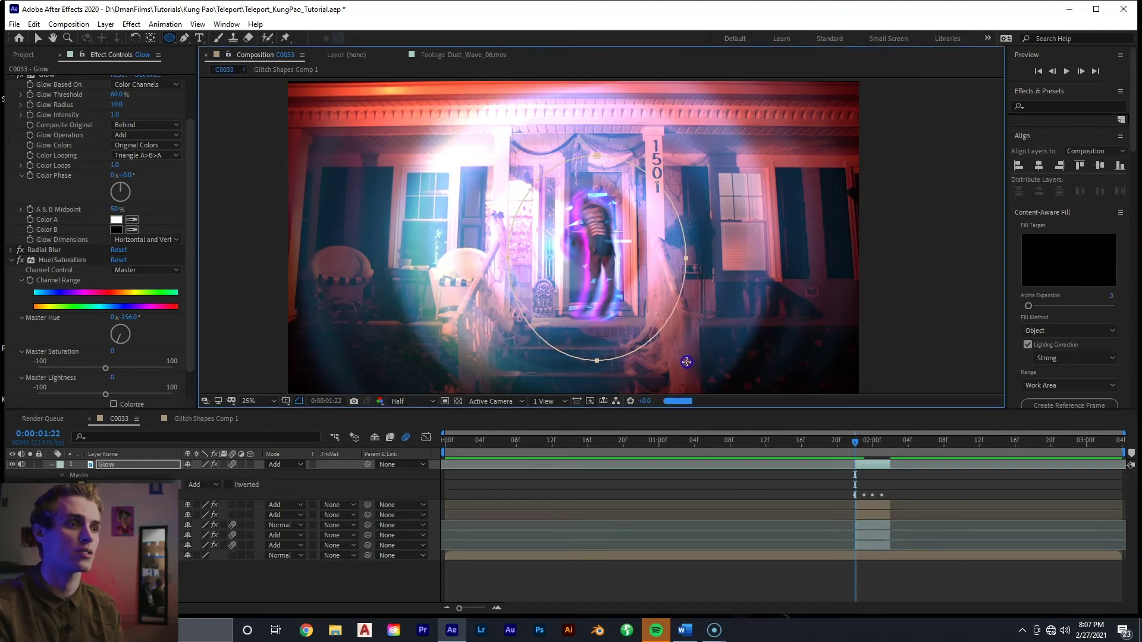
click(38, 38)
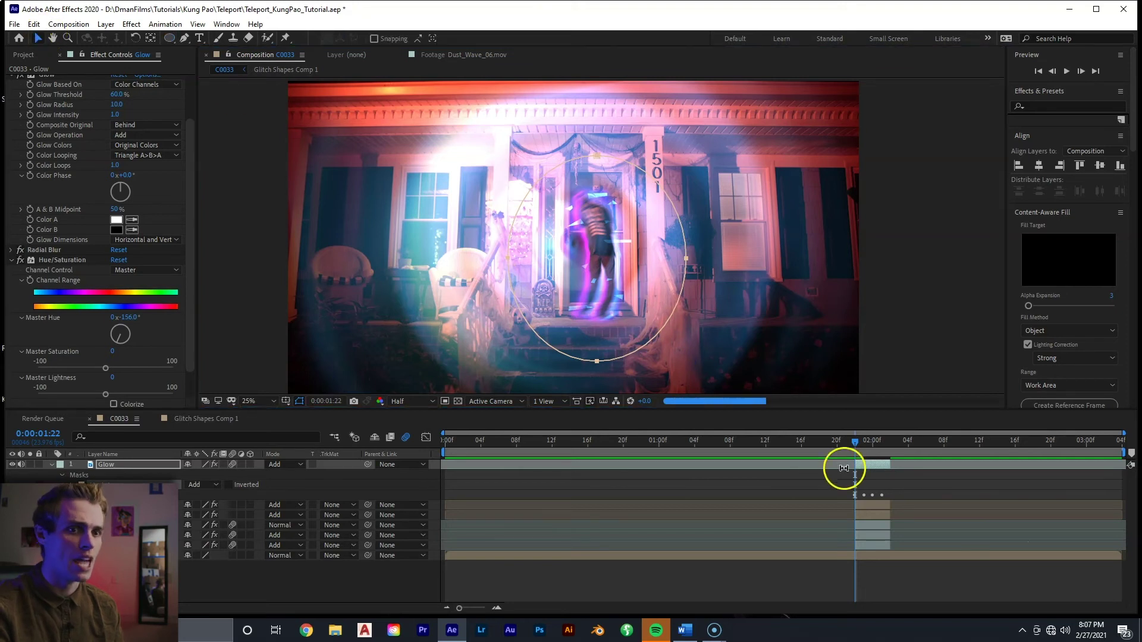
click(870, 464)
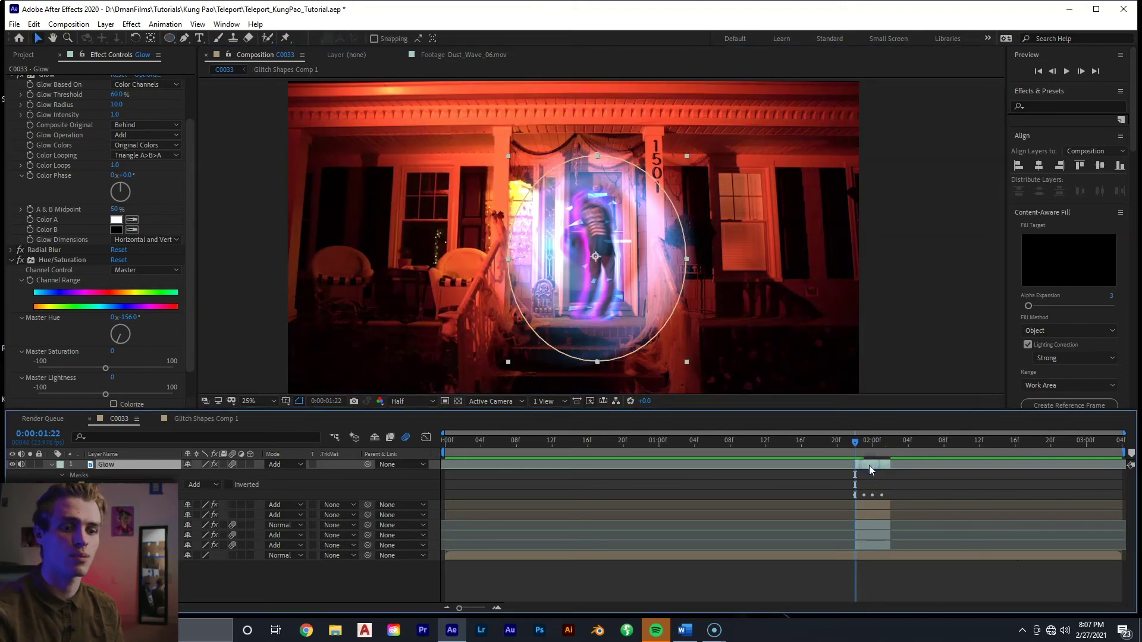
key(f)
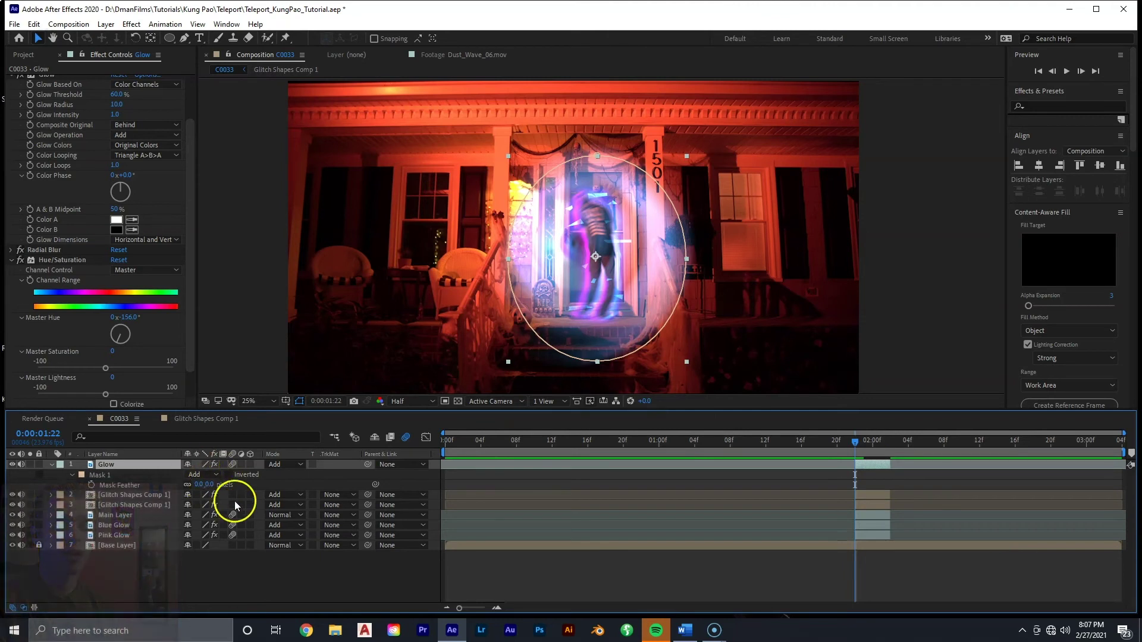
click(206, 485)
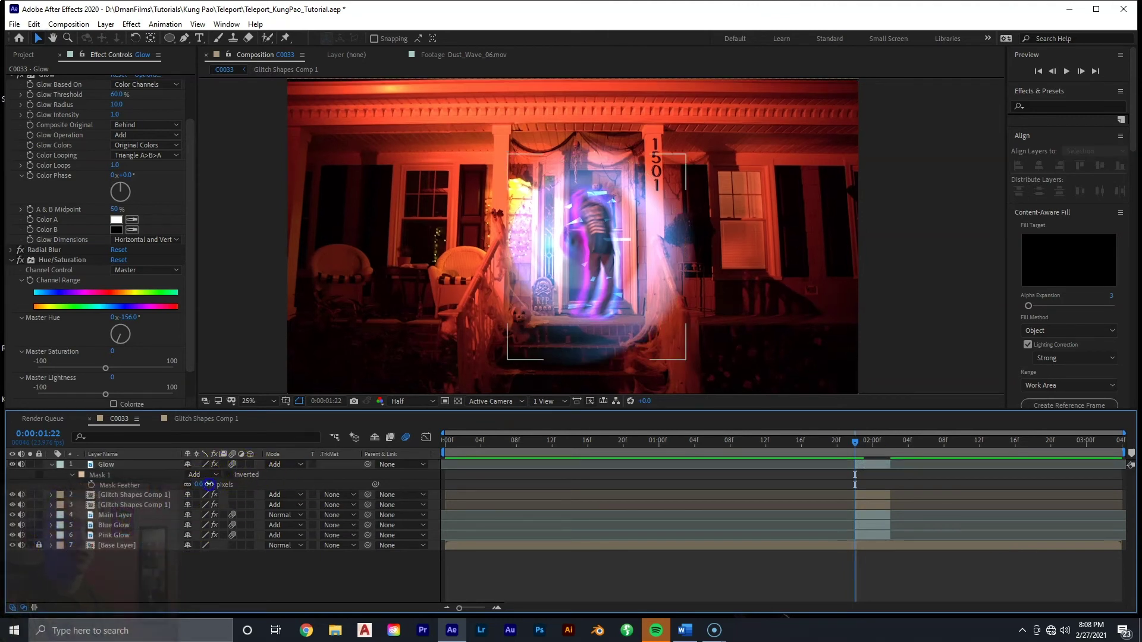
click(269, 568)
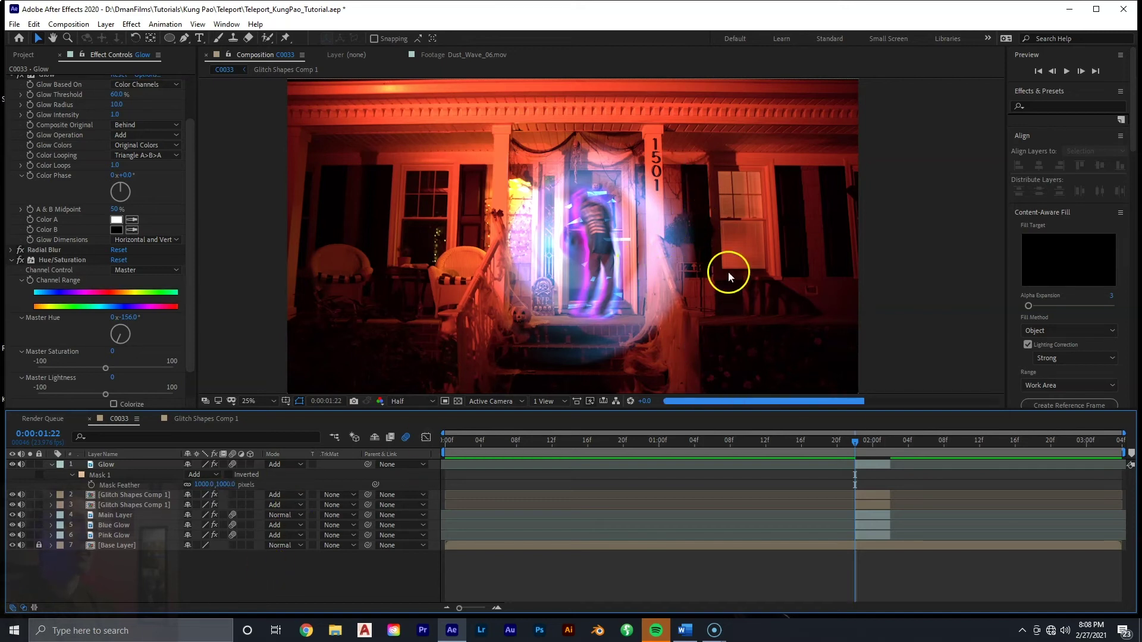
Step: Keyframe the Glow layer's opacity from 100% at 0:00:01:22 to 0% at 0:00:02:02
click(865, 468)
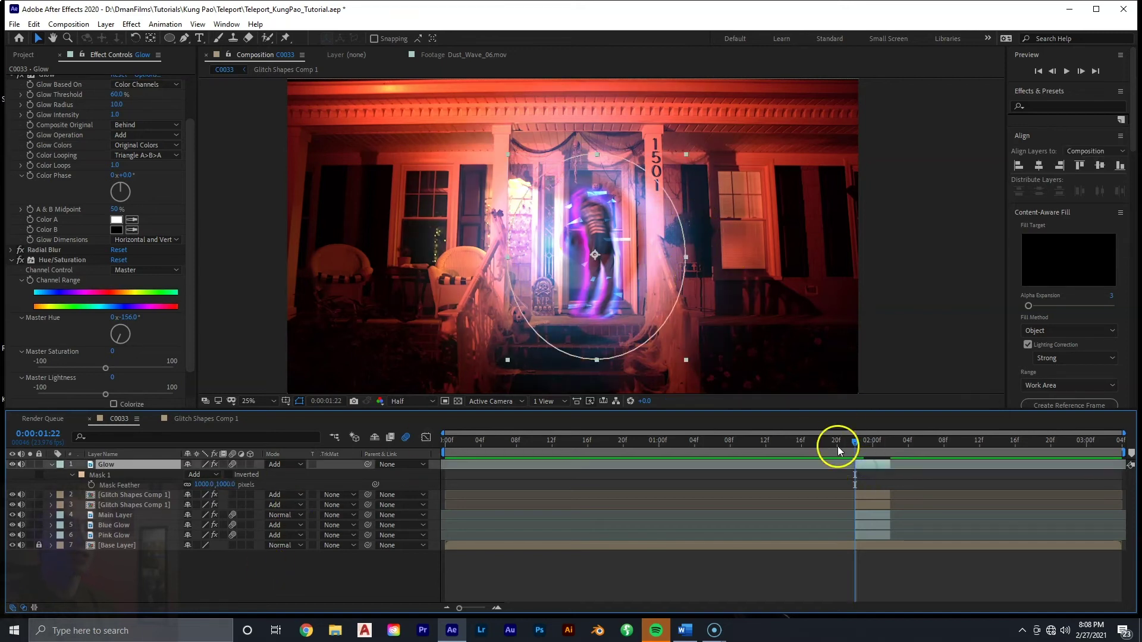
key(t)
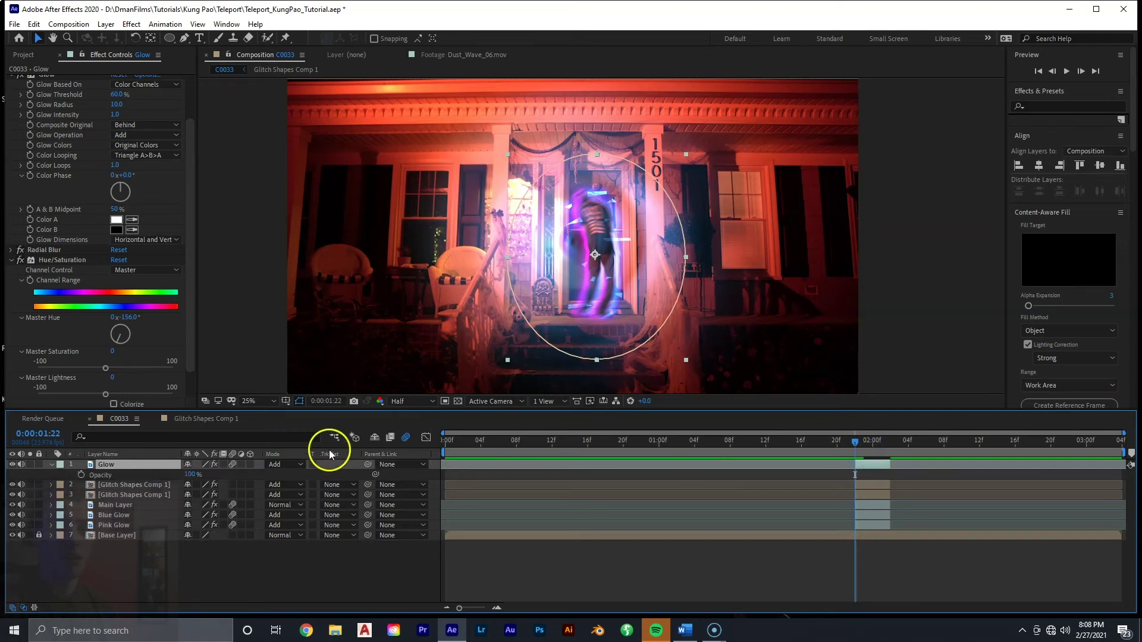
click(81, 475)
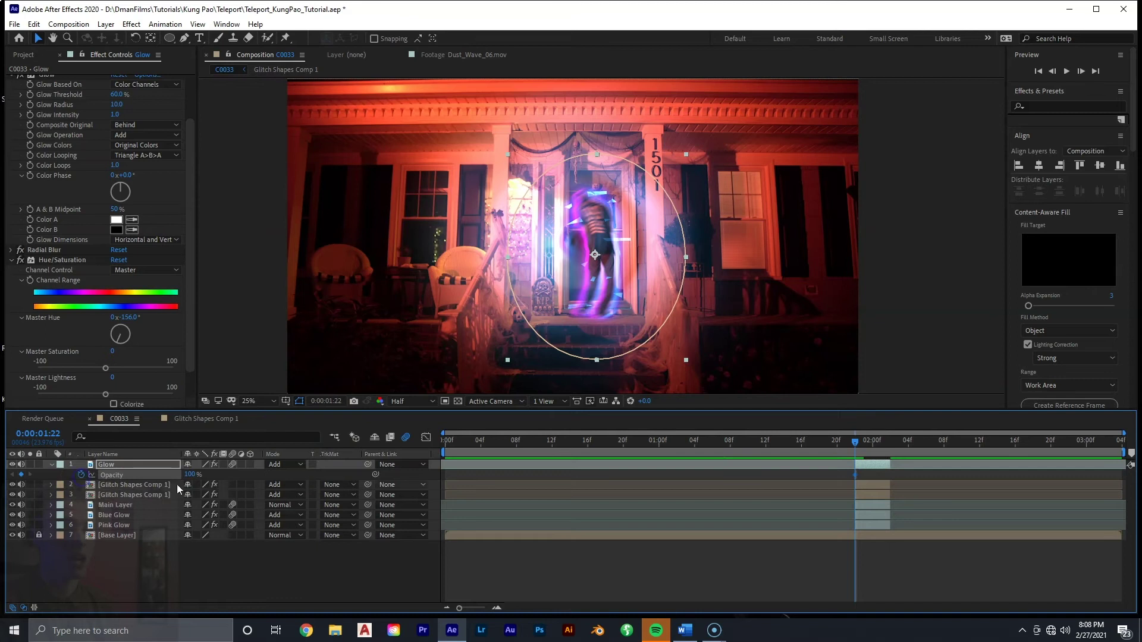
drag(873, 441, 890, 443)
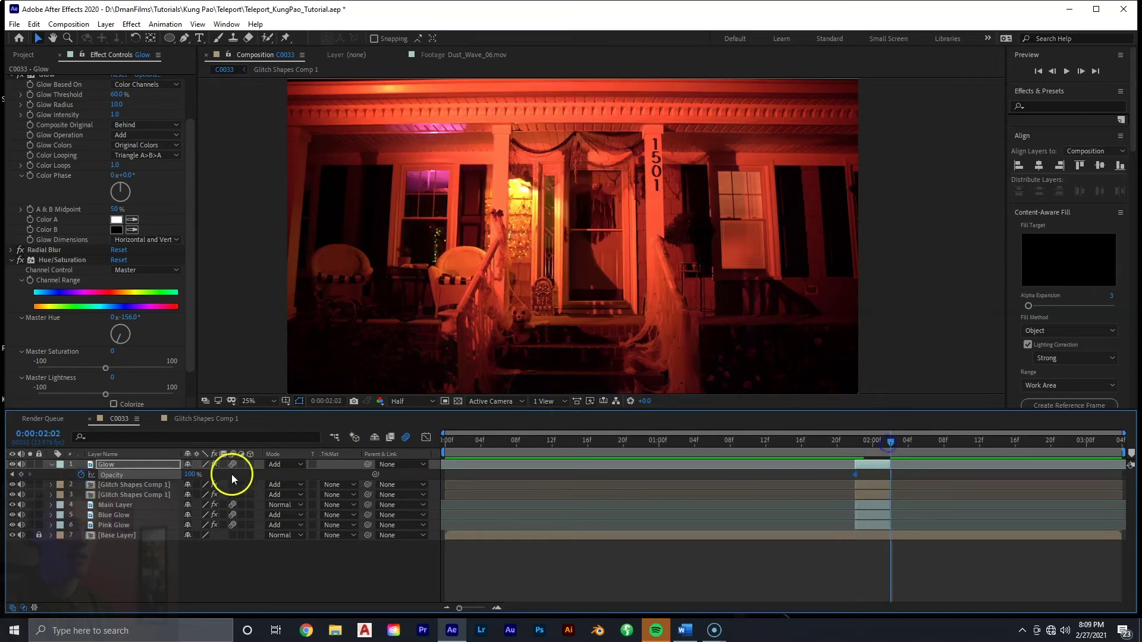
drag(189, 476, 47, 476)
click(604, 576)
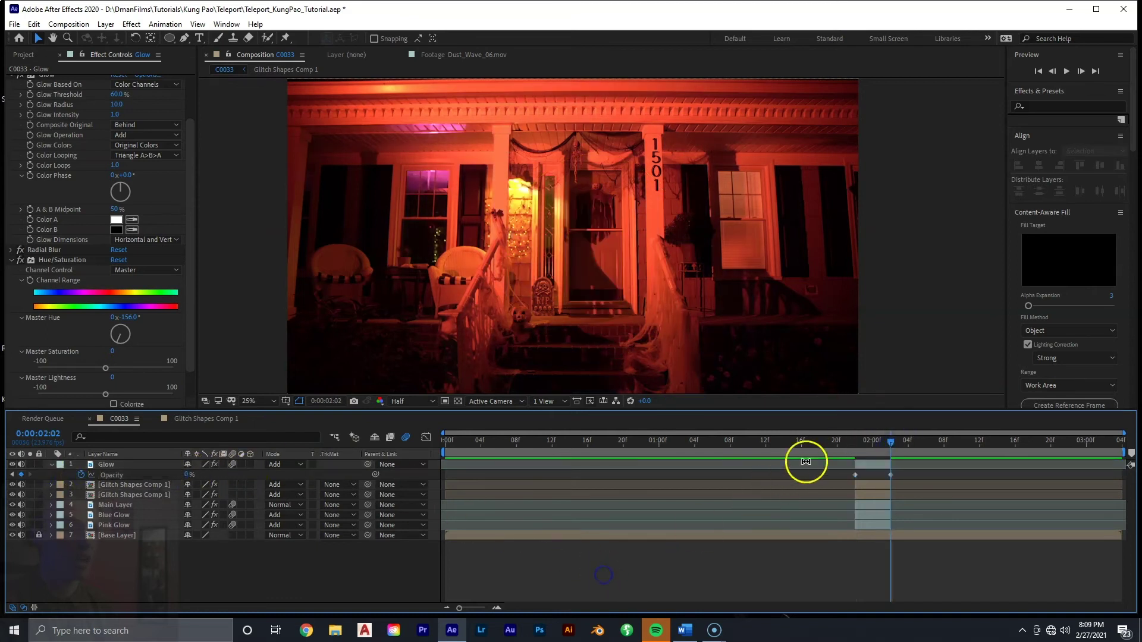
Step: Check the glow's fade at 0:00:01:22 and 0:00:02:01, and go back to 0:00:01:17 before the effect
click(855, 449)
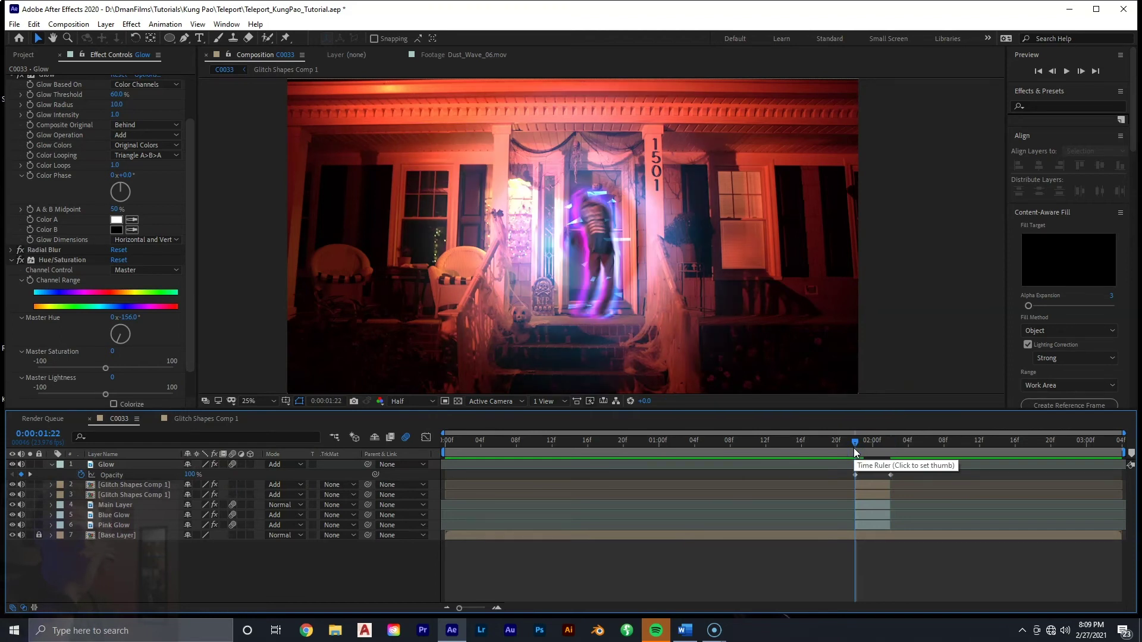
click(594, 234)
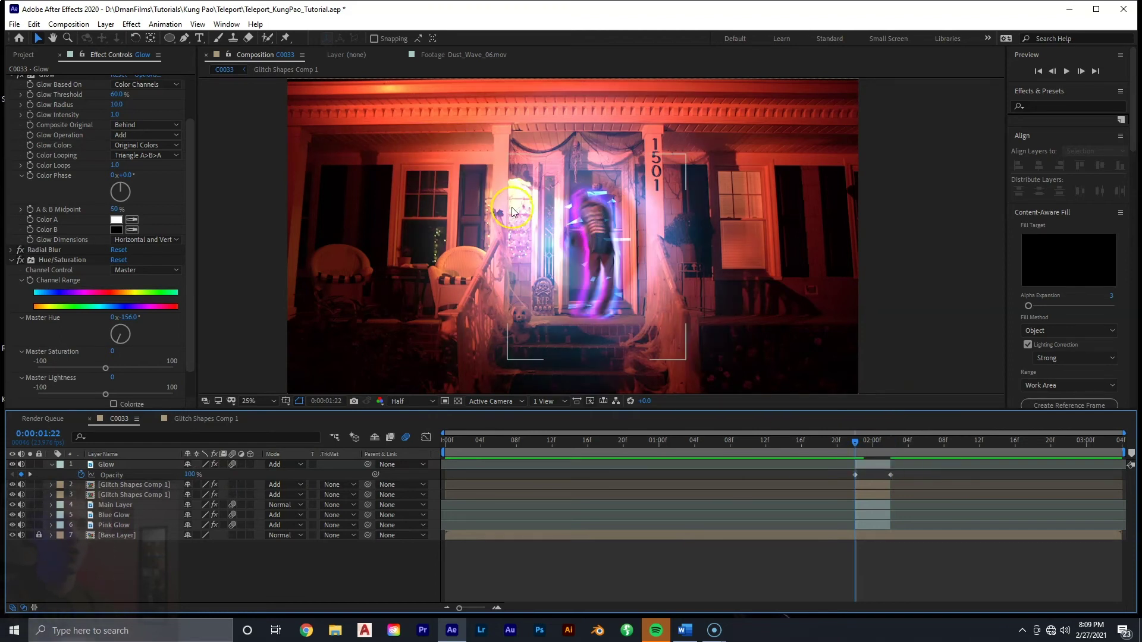
click(886, 447)
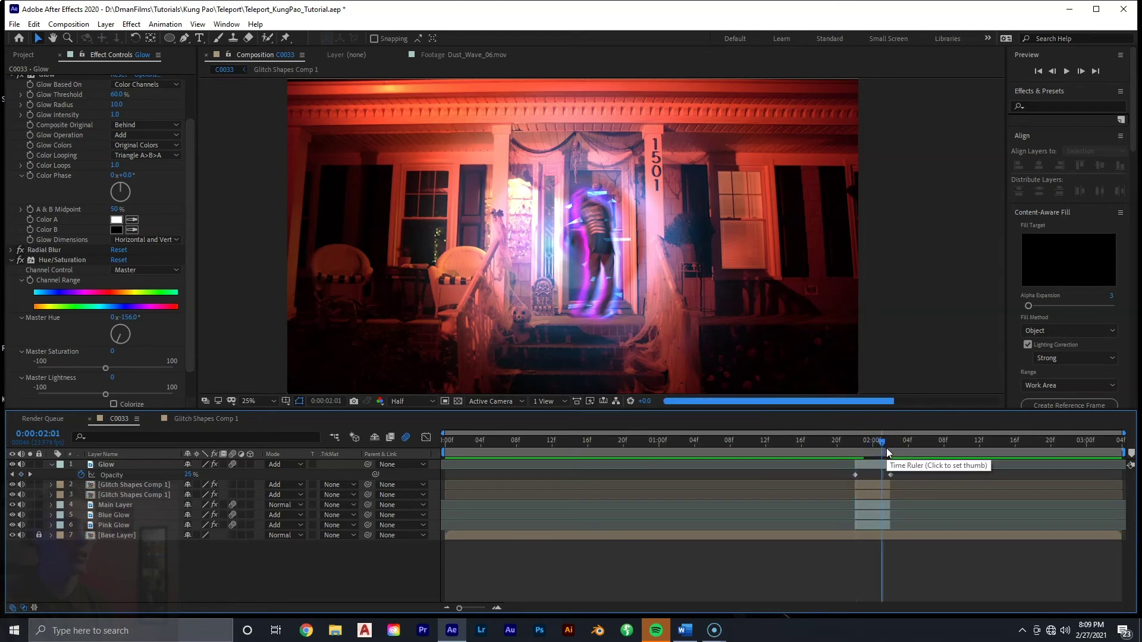
drag(880, 444, 810, 452)
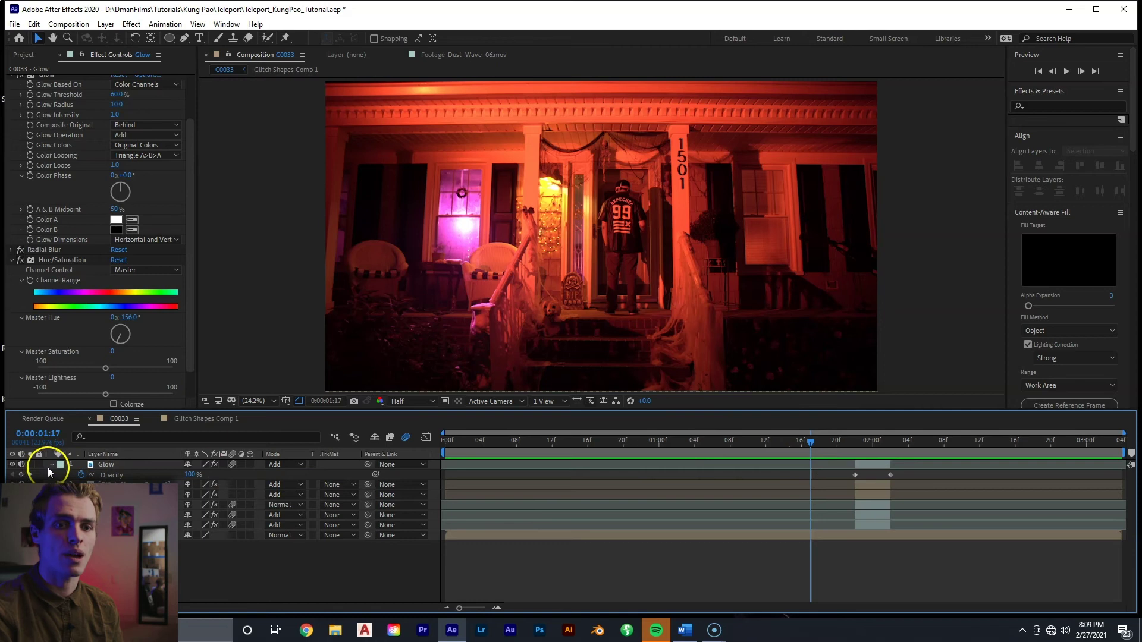
Step: Add Dust_Wave_06.mov to the C0033 timeline directly above the Base Layer
click(52, 466)
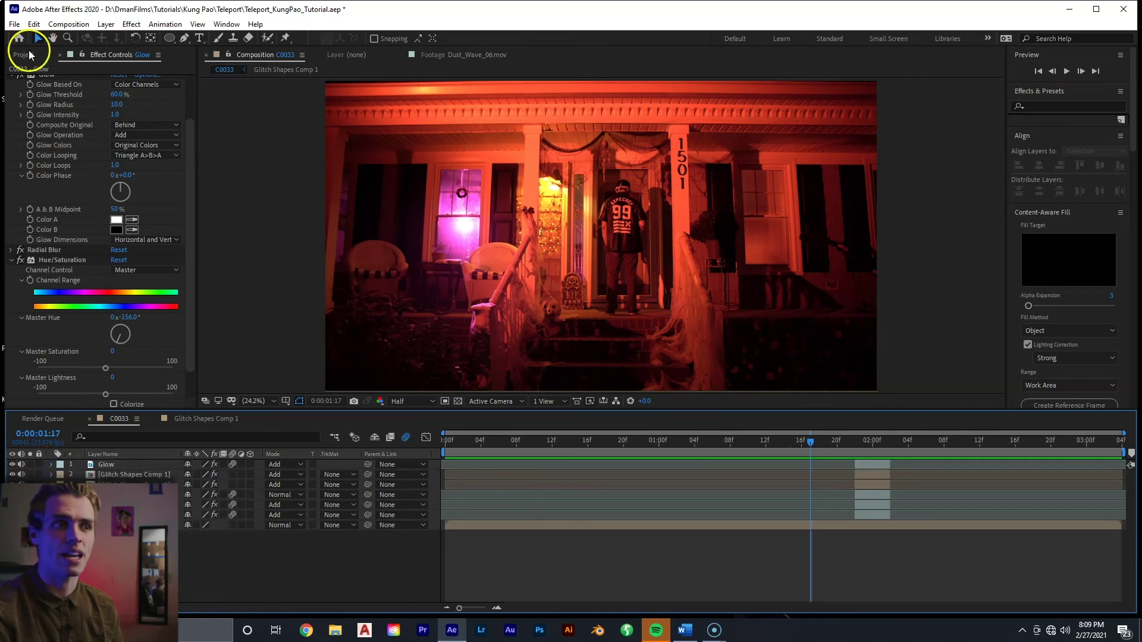
click(27, 54)
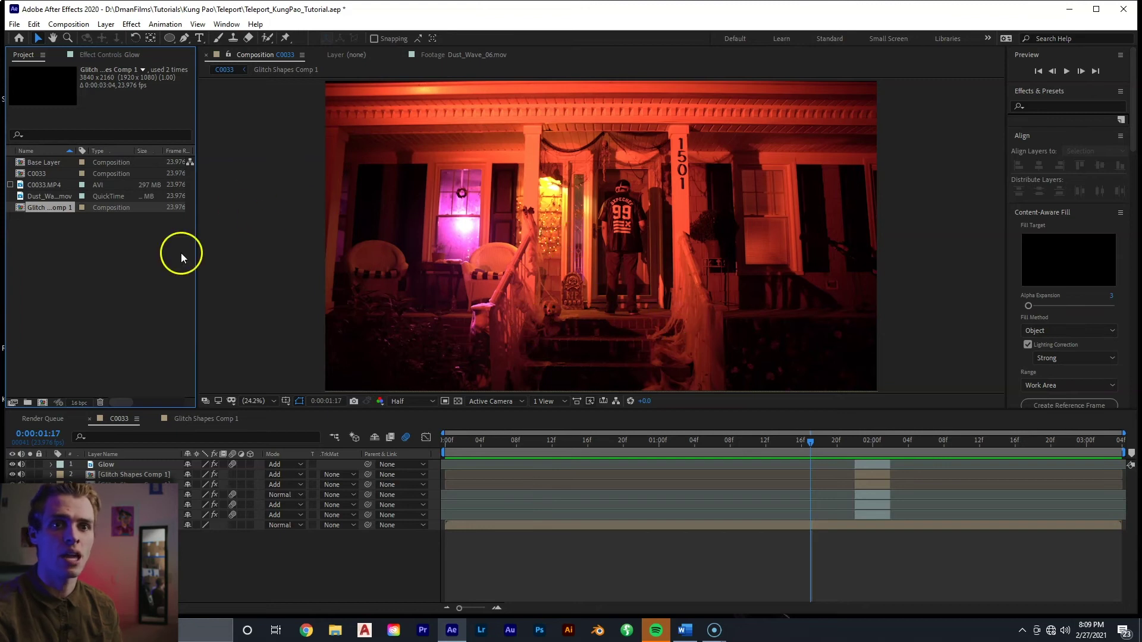
click(48, 195)
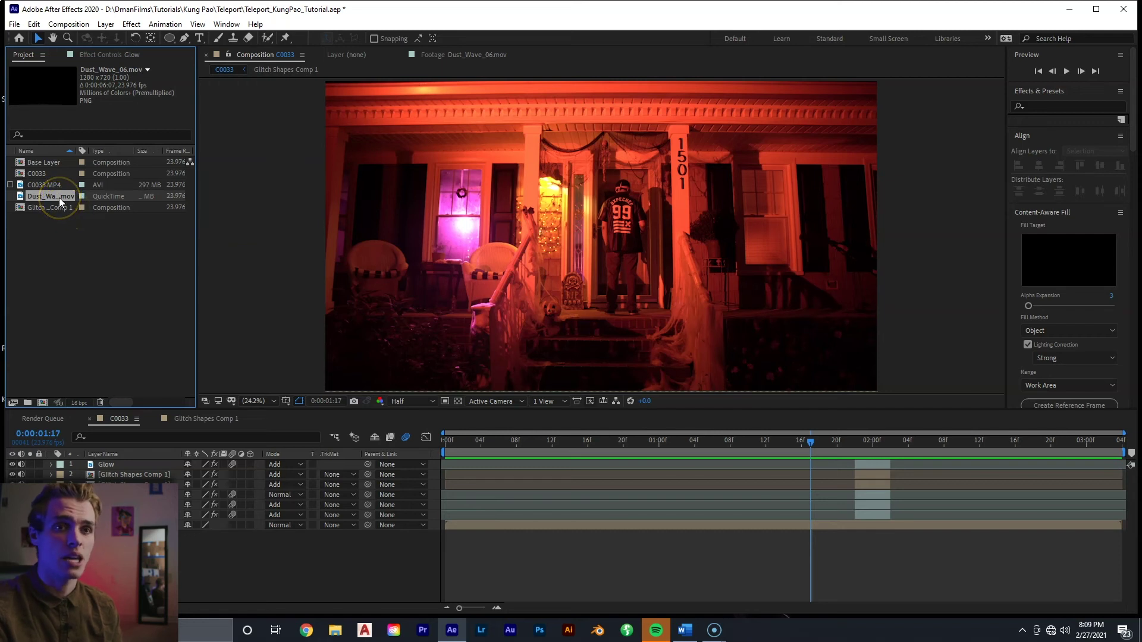
drag(59, 198, 854, 523)
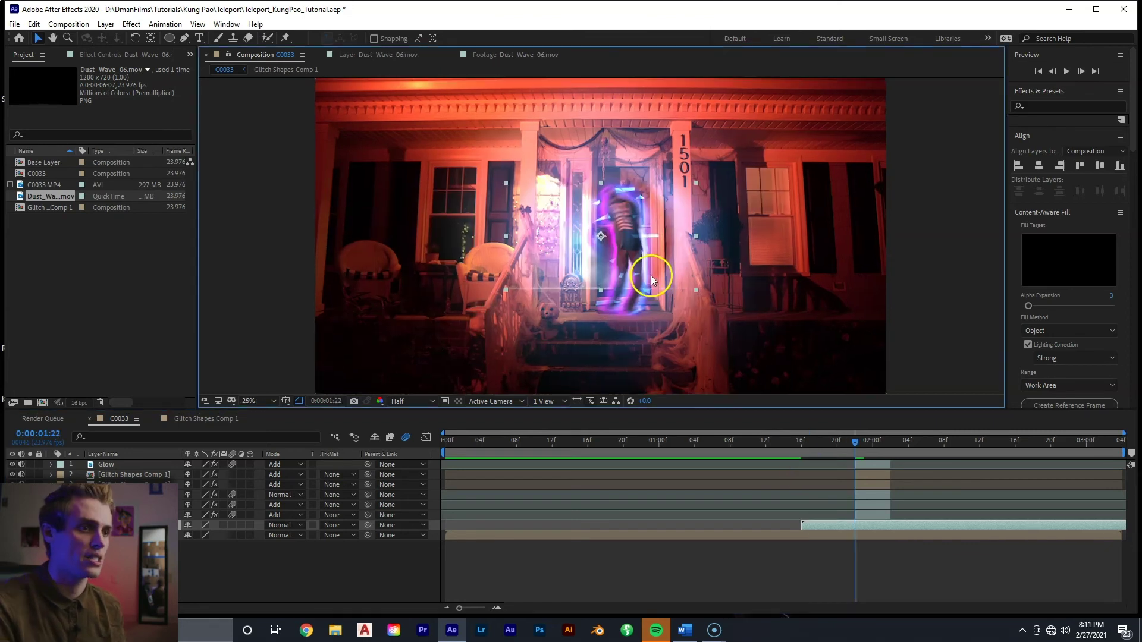
Step: Time-stretch the Dust_Wave_06.mov layer with a stretch factor of 50%
scroll(651, 276, up, 3)
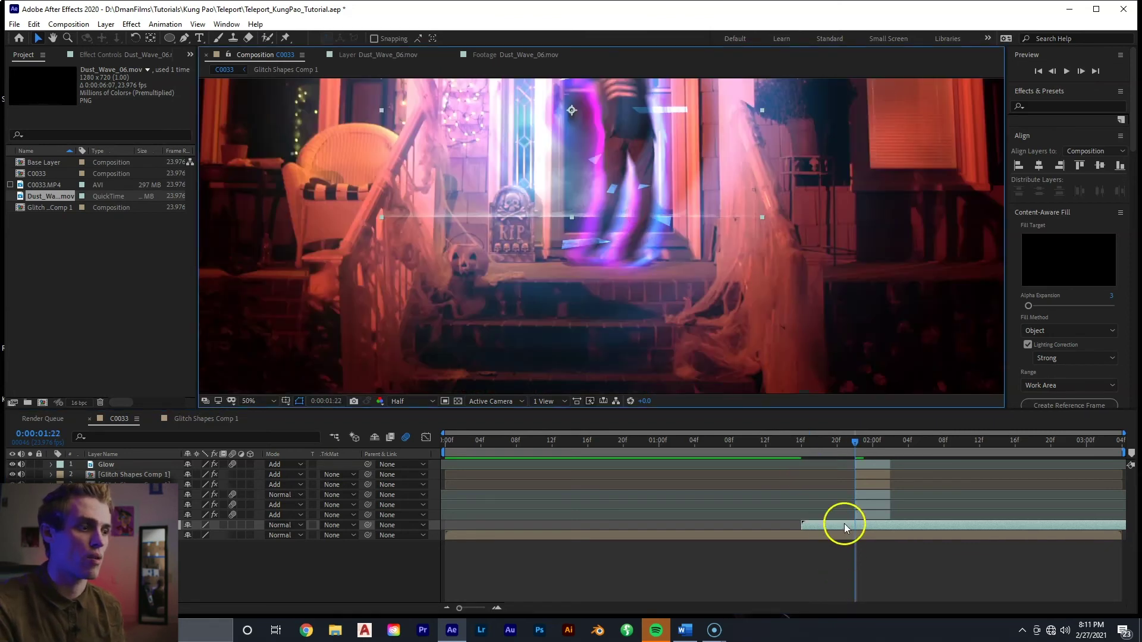
right_click(845, 524)
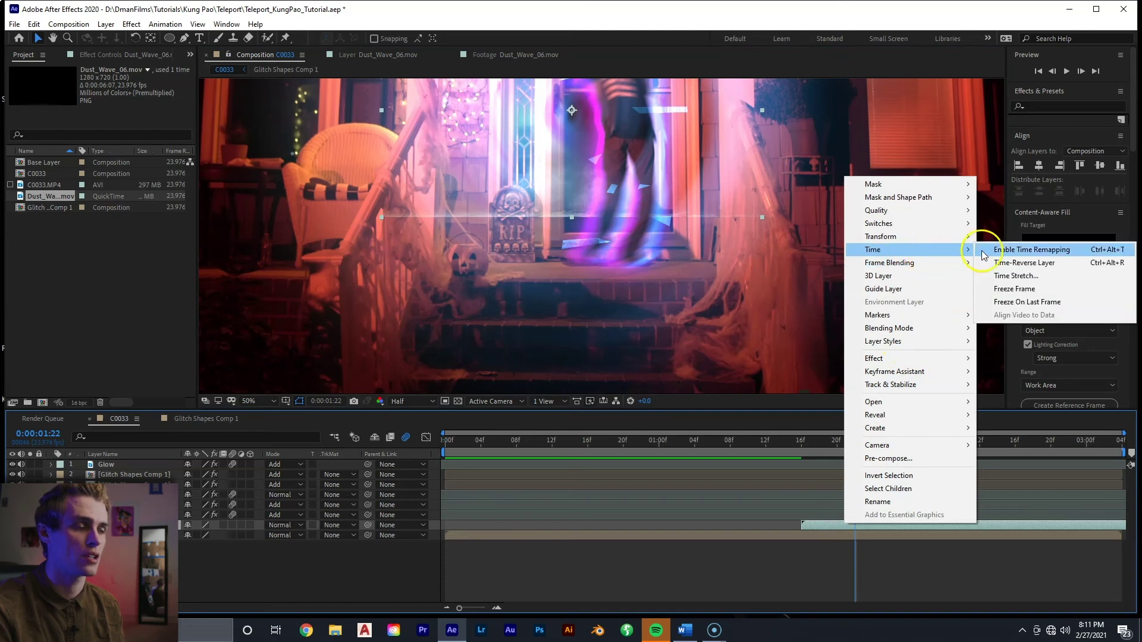
click(1000, 275)
text(50)
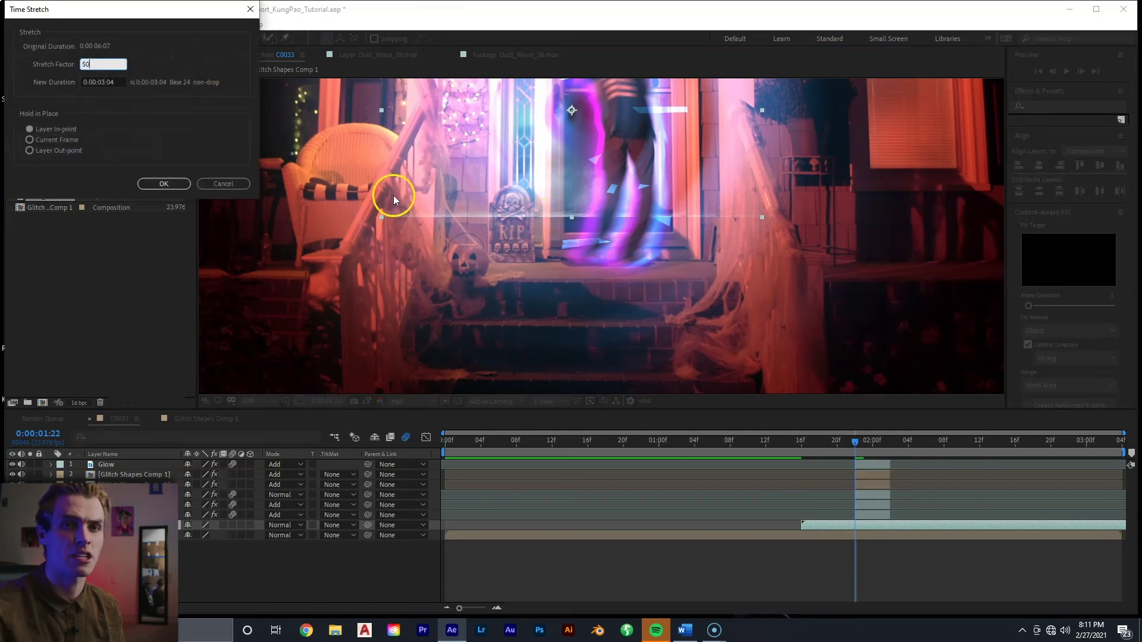
click(169, 190)
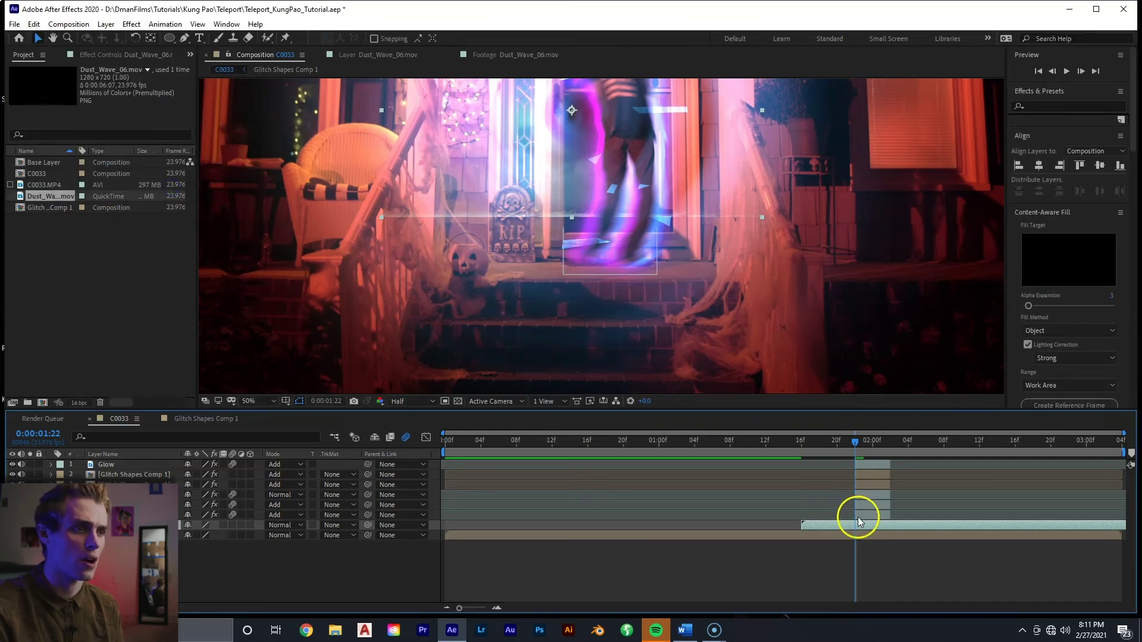
Step: Shift the Dust_Wave_06.mov layer to start at about 0:00:01:20, trim its beginning to 0:00:01:22, and preview the result
drag(808, 525, 839, 526)
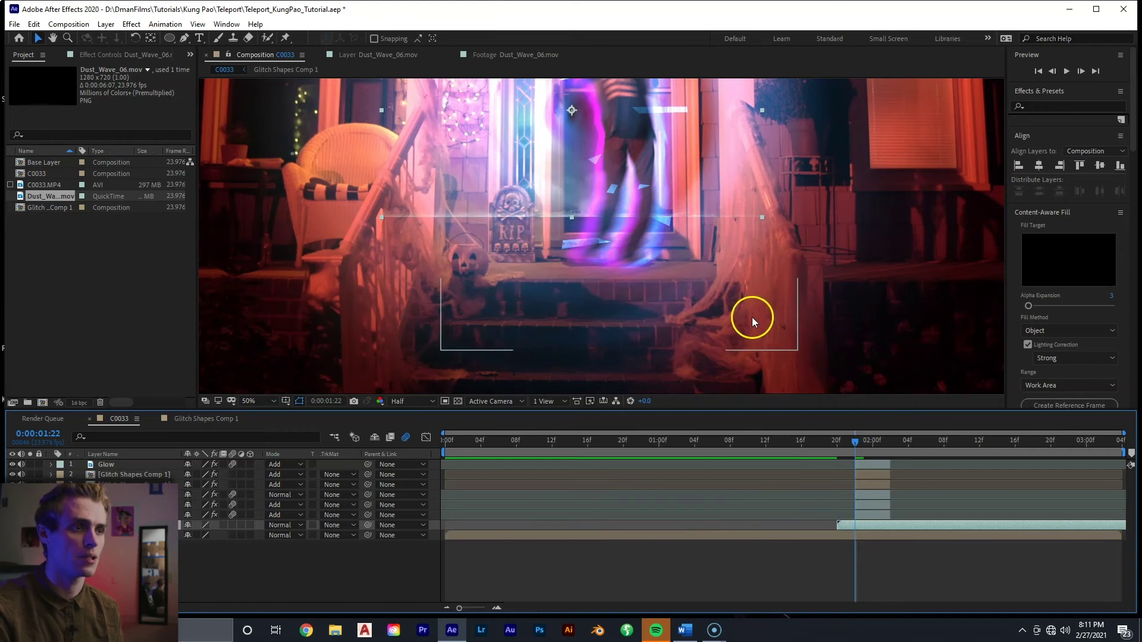
click(625, 204)
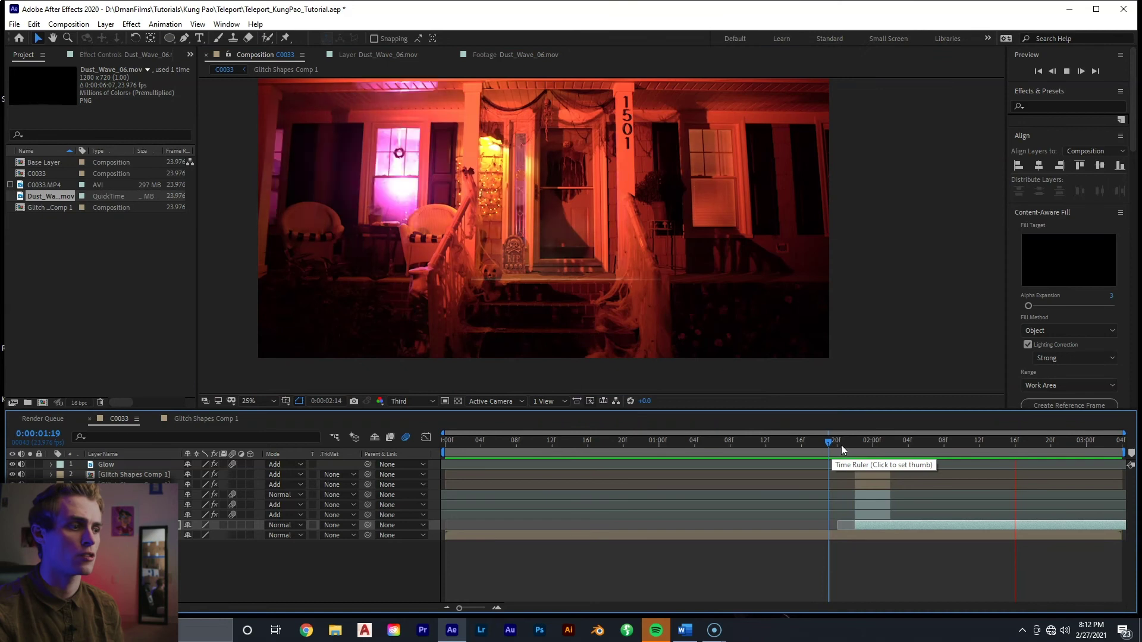
drag(874, 445, 854, 445)
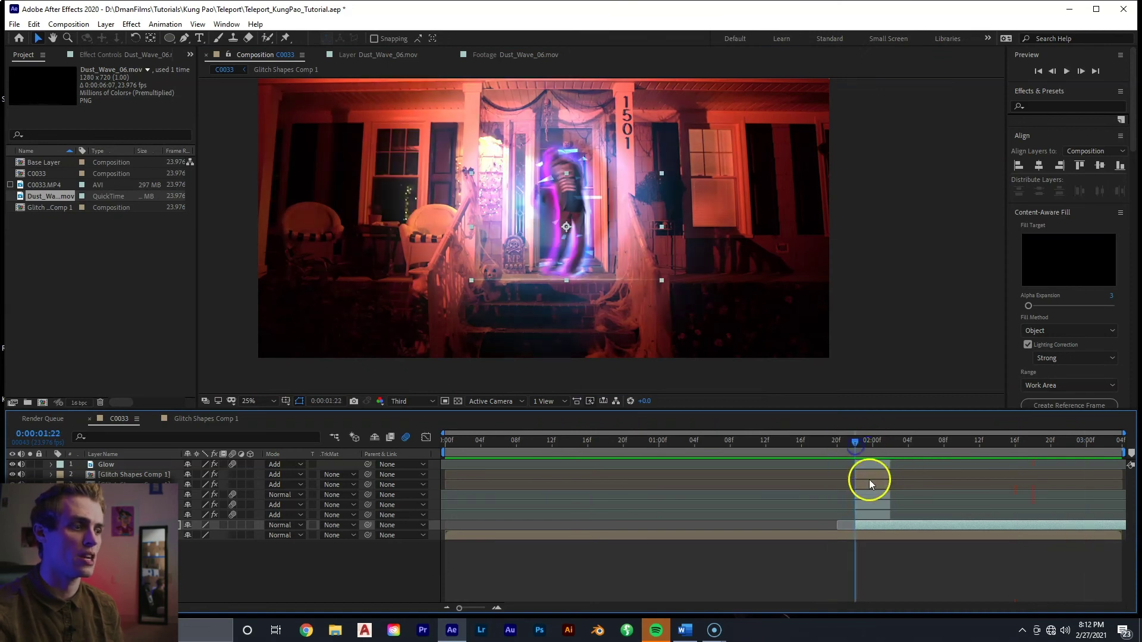
Step: Draw a curved Pen mask on the dust layer around the man and doorway, with its lower edge along the porch floor
click(186, 37)
key(period)
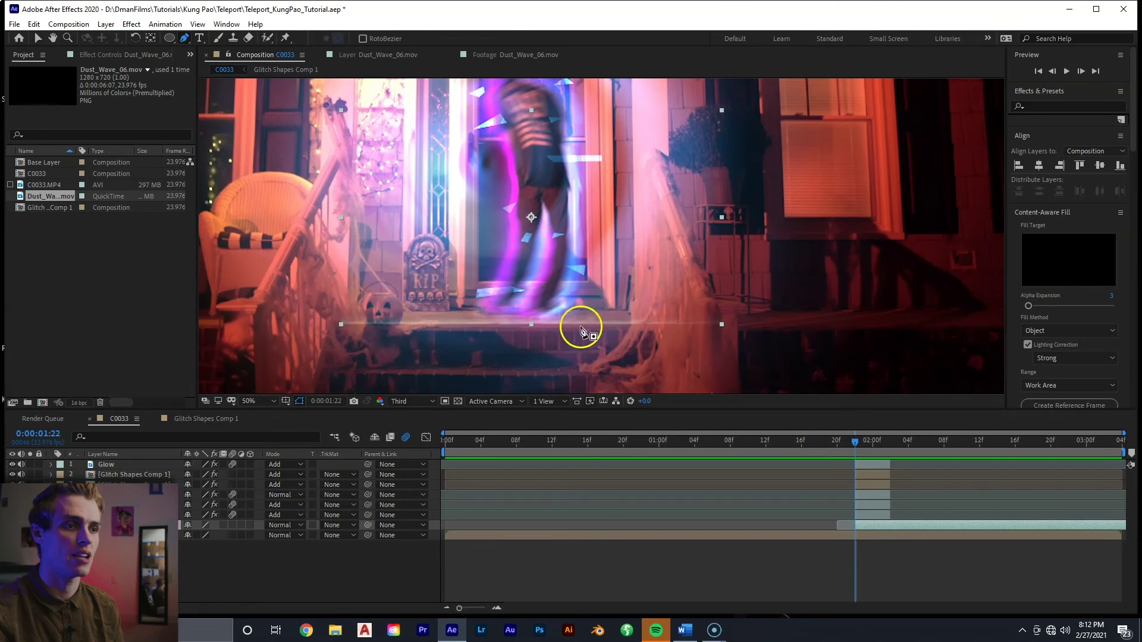
drag(286, 215, 297, 222)
click(419, 293)
click(518, 320)
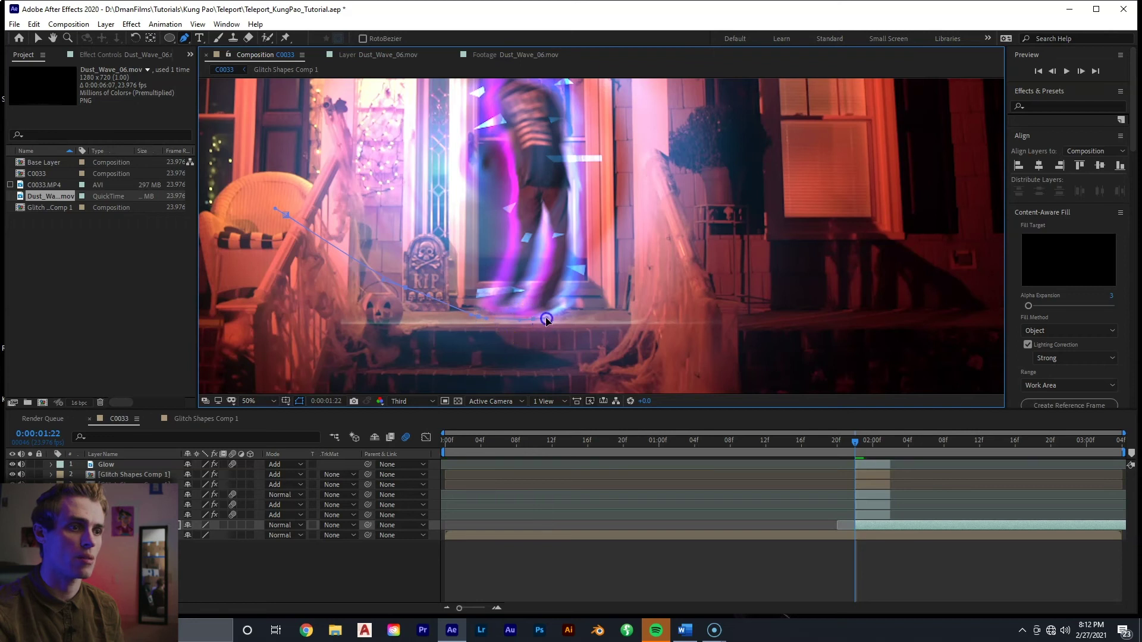
drag(583, 318, 594, 316)
drag(656, 294, 761, 244)
drag(810, 209, 814, 158)
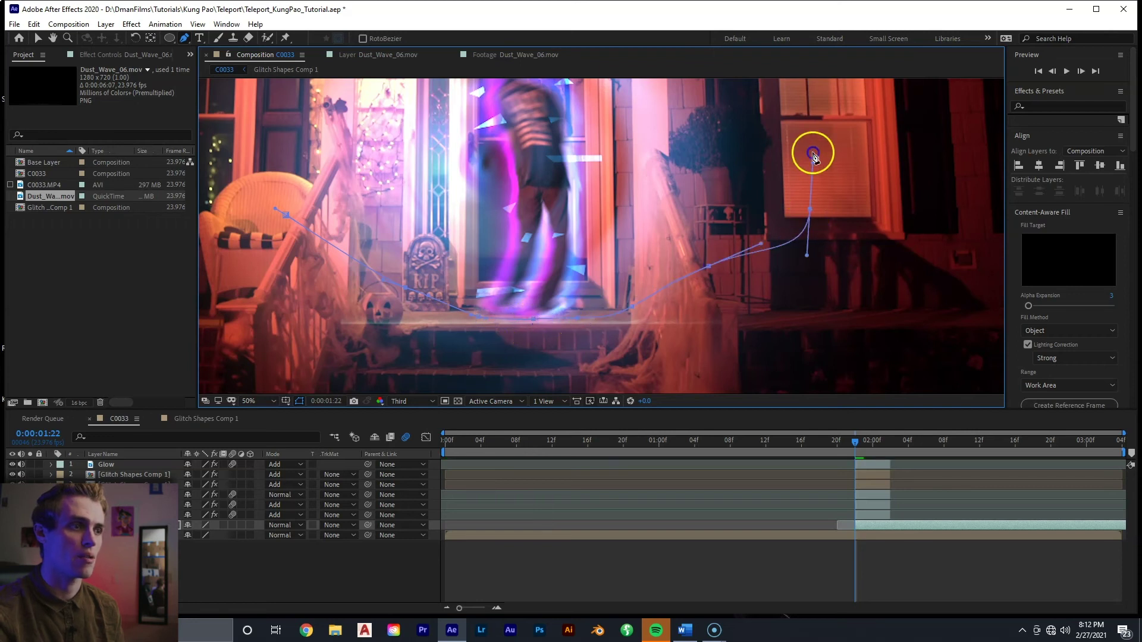
drag(779, 122, 709, 252)
drag(696, 191, 613, 148)
drag(478, 125, 443, 131)
drag(217, 196, 420, 132)
drag(415, 137, 414, 174)
click(419, 282)
drag(732, 232, 639, 182)
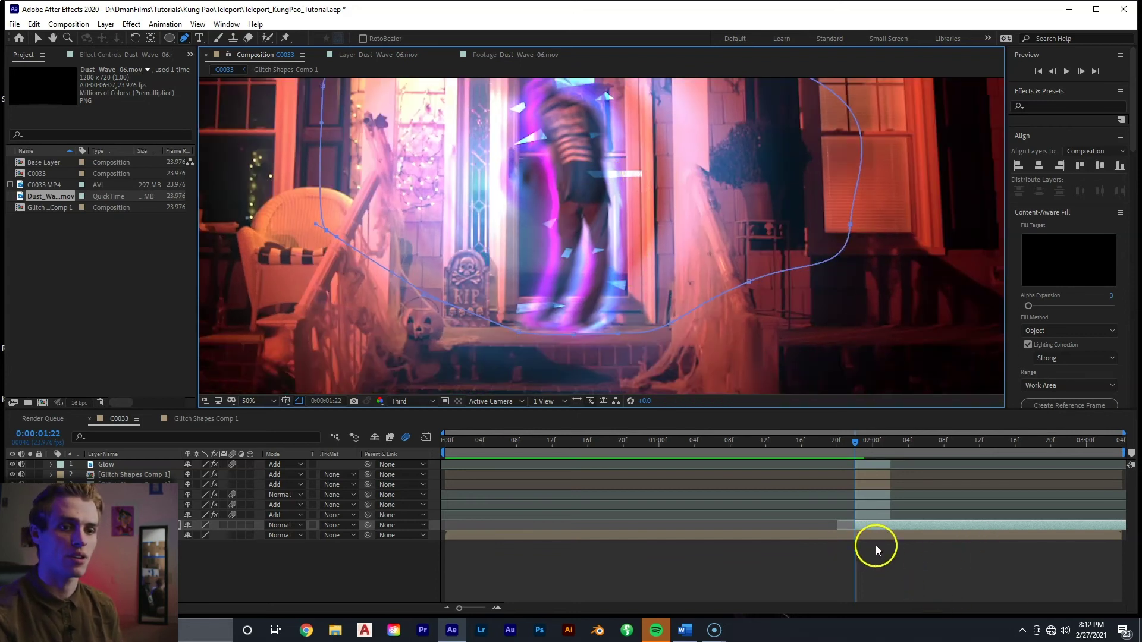
Step: Feather the edge of the dust layer's mask
key(f)
click(209, 544)
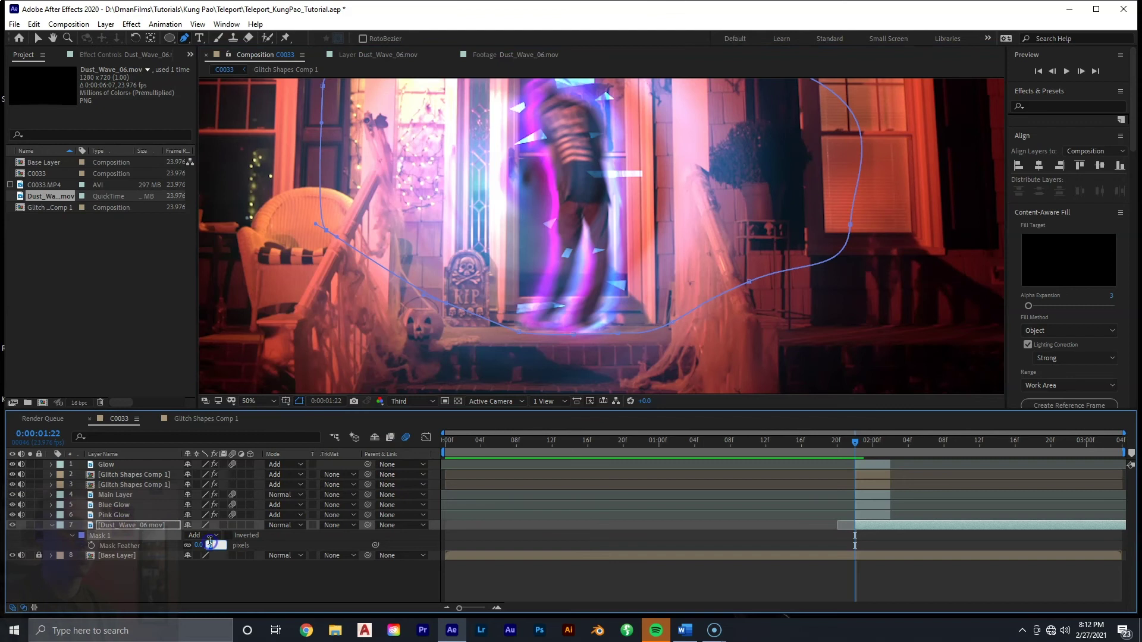
click(292, 583)
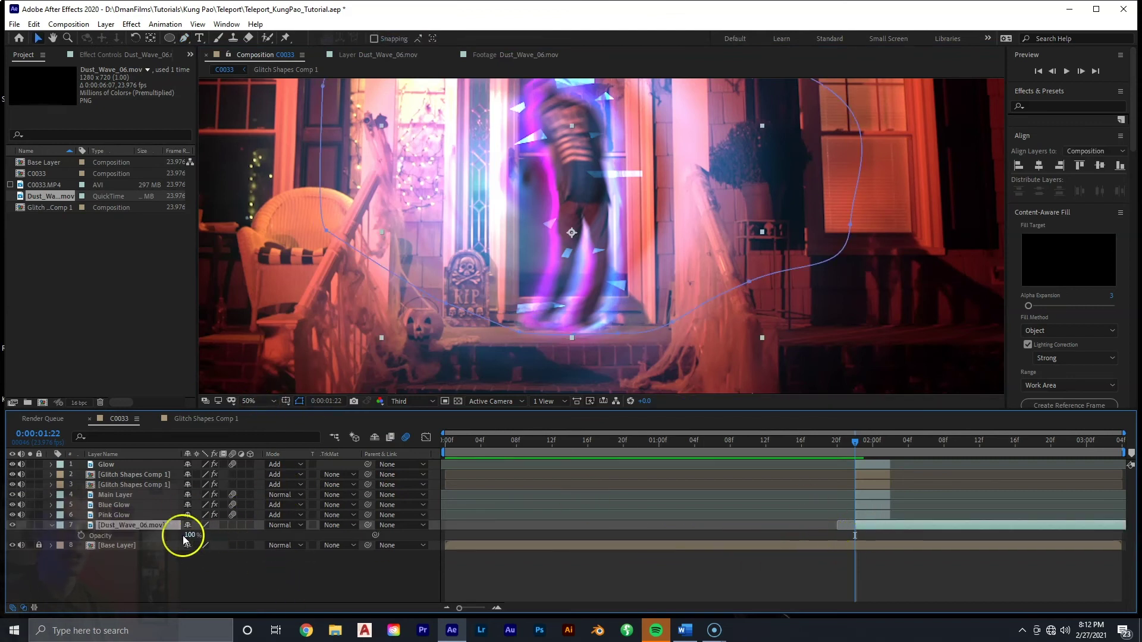
Step: Keyframe the dust layer's opacity from 100% at 0:00:01:22 to 0% at 0:00:02:17, and go back to check the fade
click(81, 535)
drag(859, 445, 1022, 444)
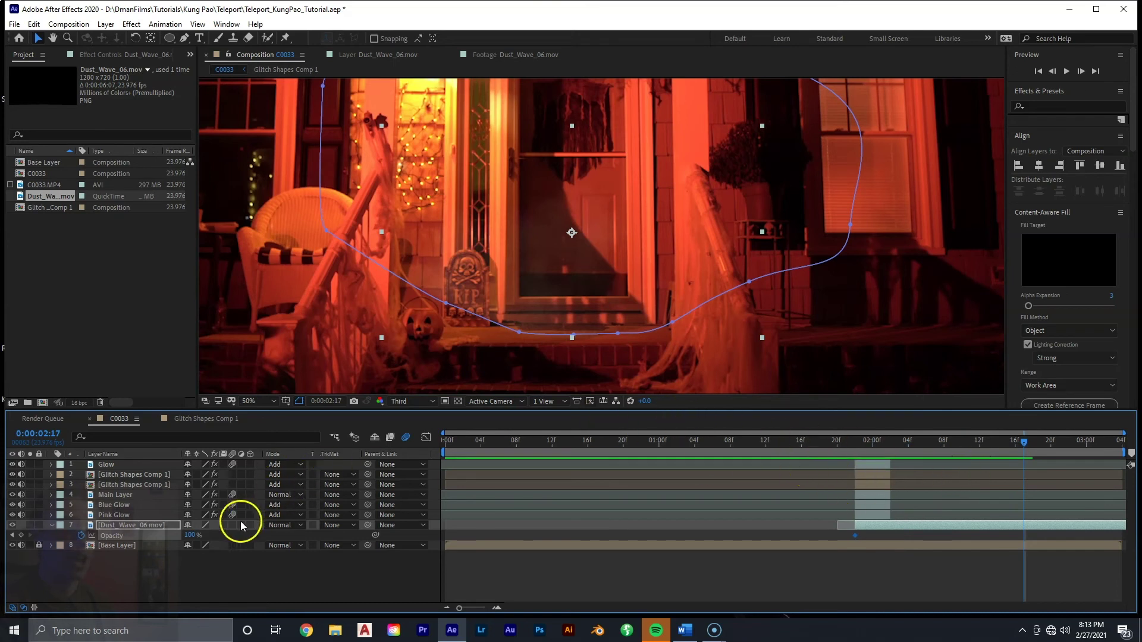
click(190, 536)
text(0)
key(Return)
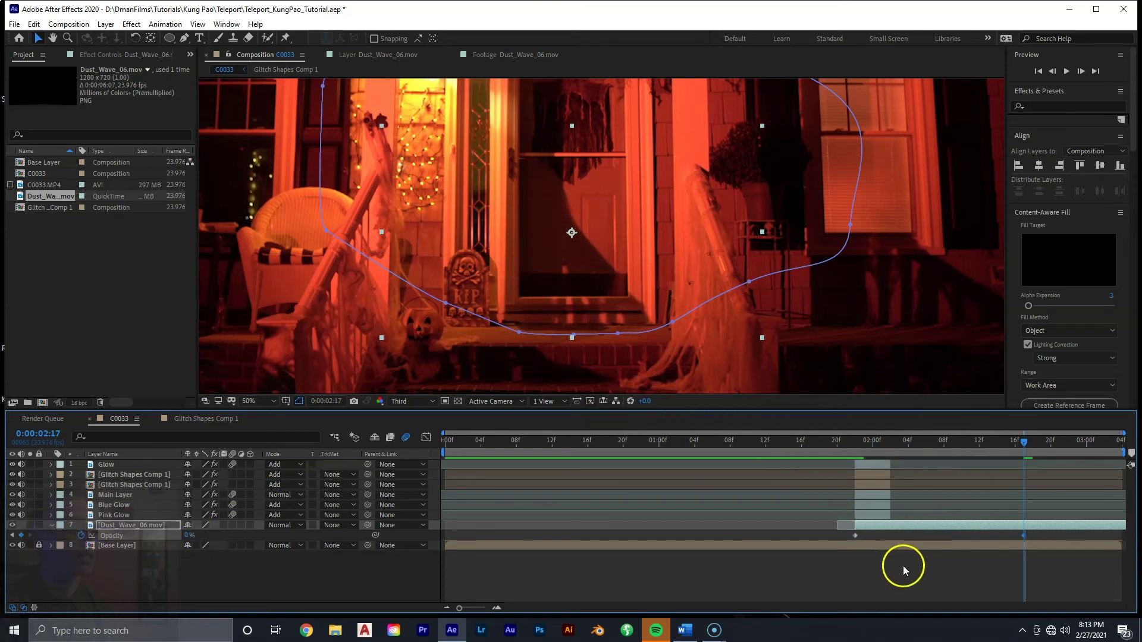
drag(1031, 449, 820, 461)
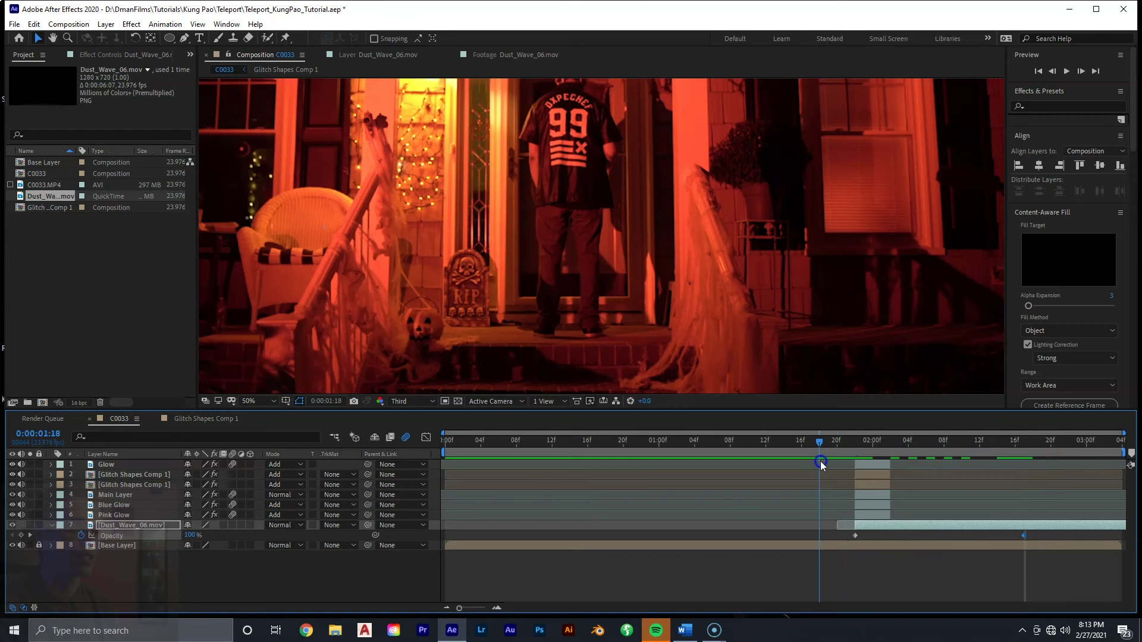
scroll(753, 359, down, 2)
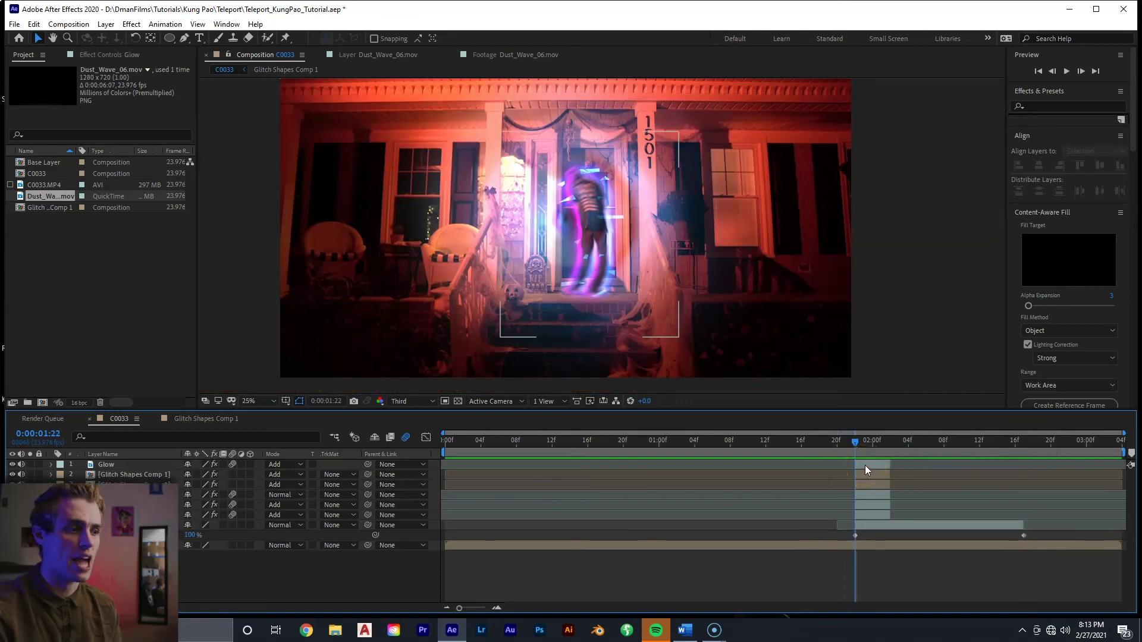
Step: Pre-compose all the layers, including the Base Layer, into a new composition named Teleport Effect
click(865, 466)
shift+click(839, 548)
right_click(853, 548)
click(920, 483)
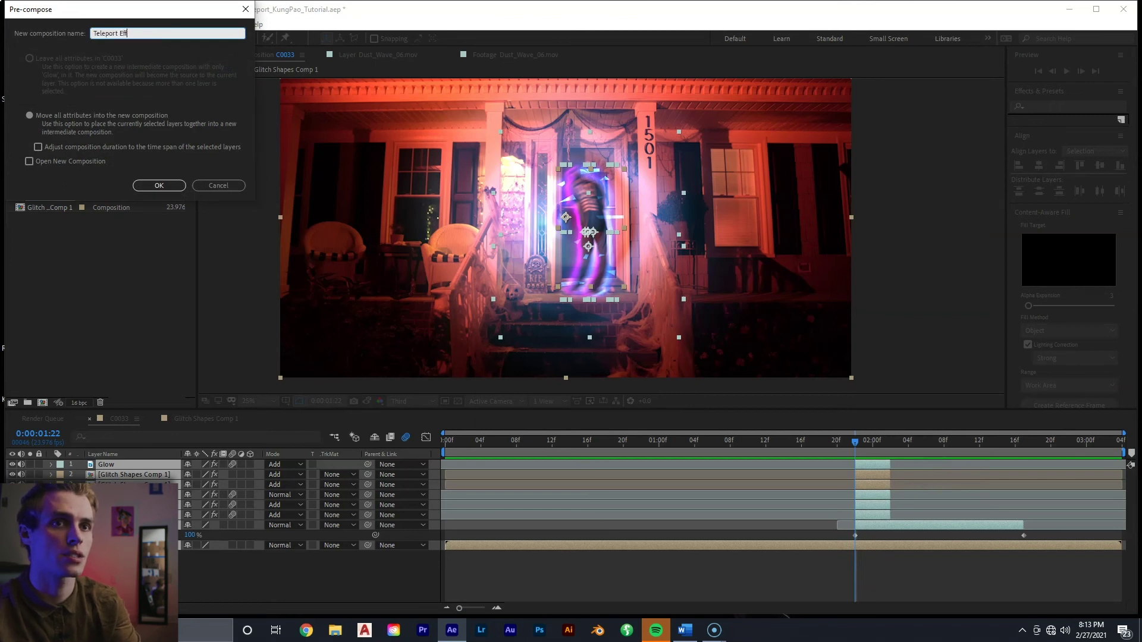
key(Return)
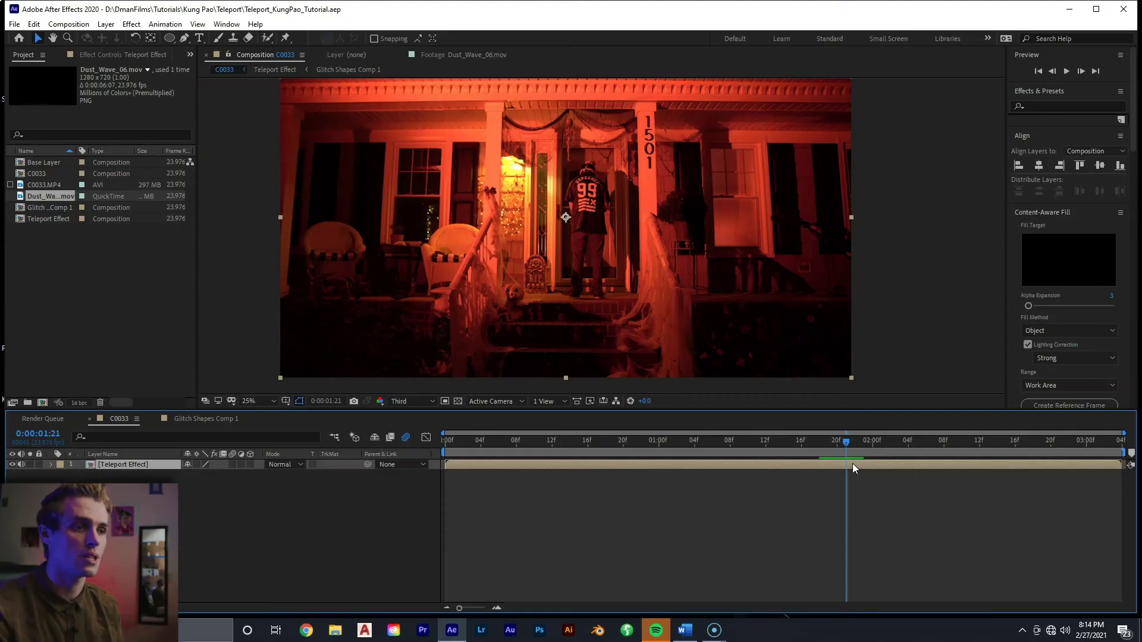
Step: Duplicate the Teleport Effect layer and cut away the part of the copy before 0:00:01:22
key(ctrl+d)
mouse_move(848, 444)
mouse_down()
mouse_move(816, 448)
mouse_move(852, 446)
mouse_up()
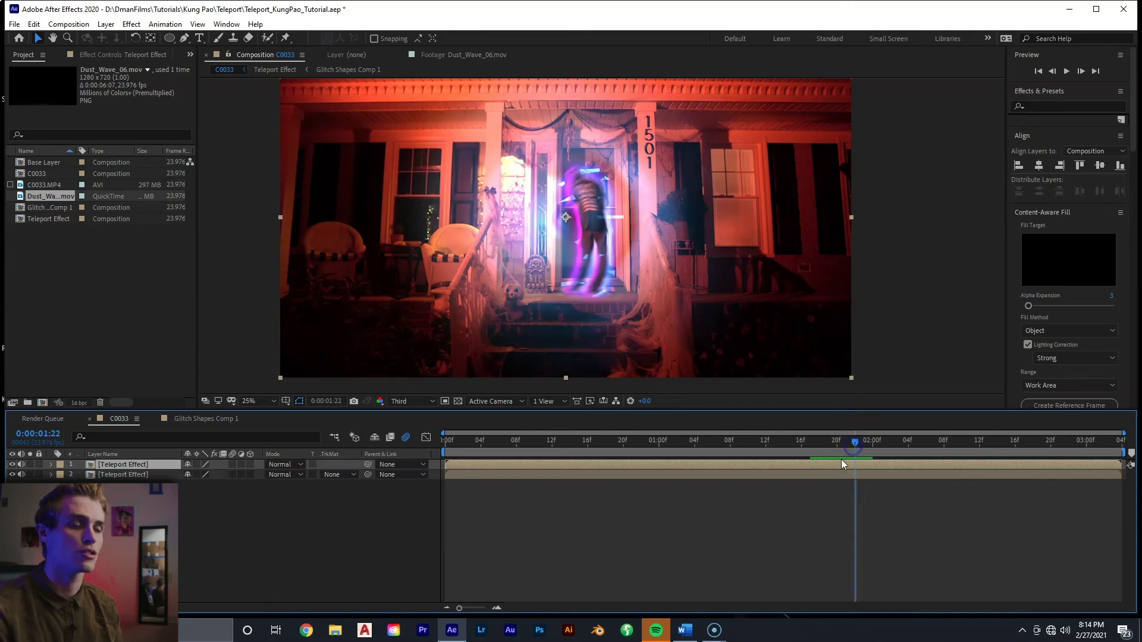
key(ctrl+d)
click(840, 476)
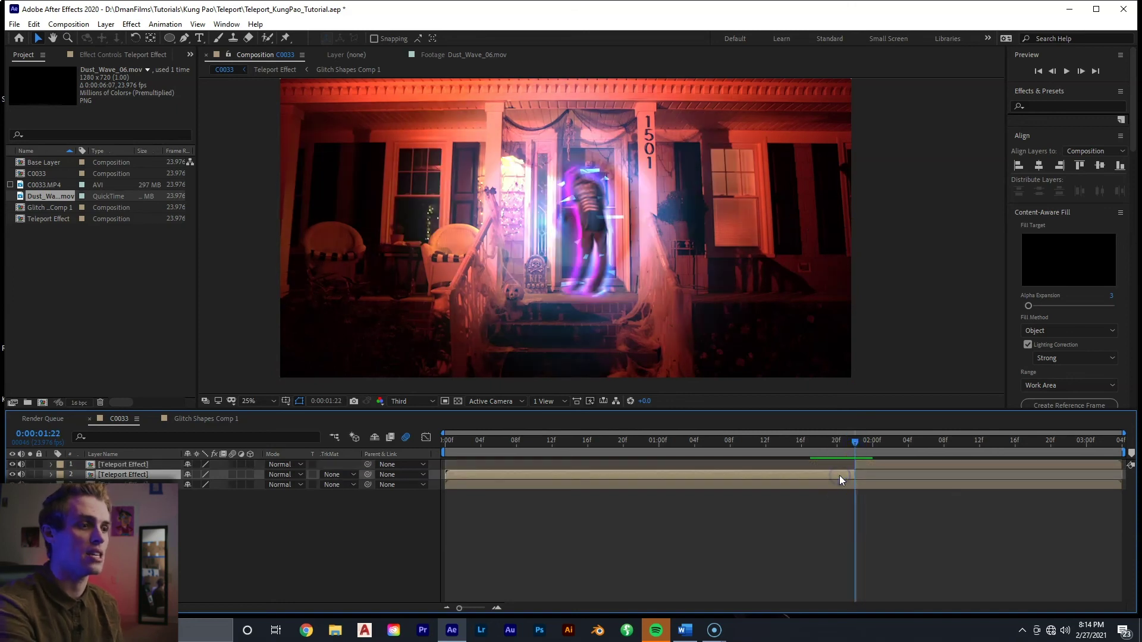
key(Delete)
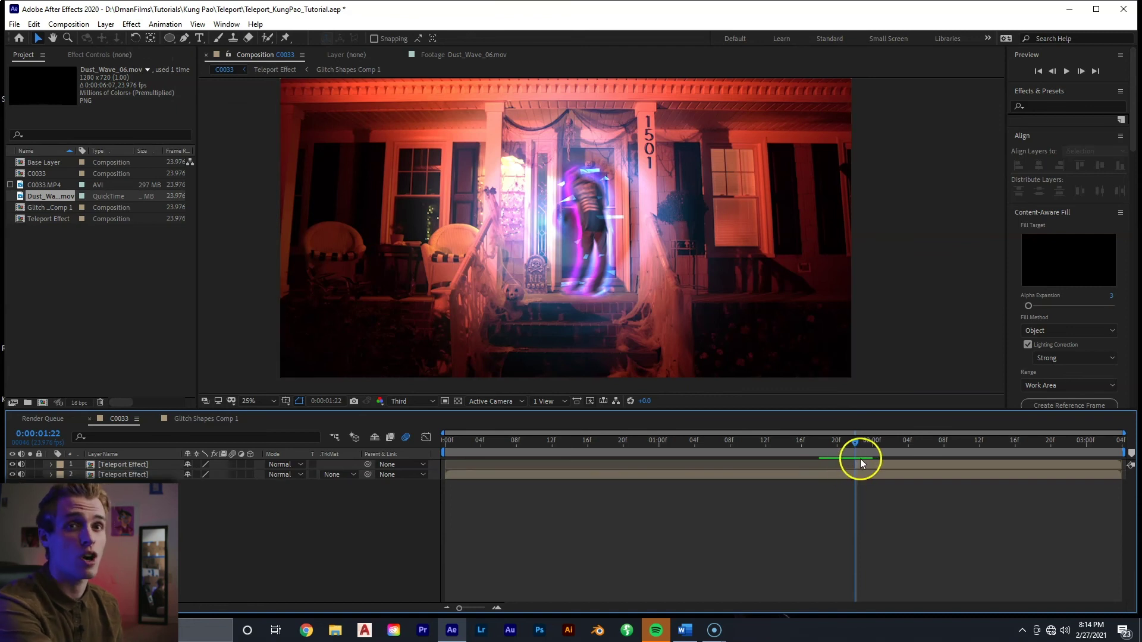
Step: Split the upper Teleport Effect layer at 0:00:02:03 and delete the part after the cut
key(Page_Down)
key(Page_Down)
mouse_move(880, 447)
mouse_down()
mouse_move(894, 444)
mouse_move(897, 462)
mouse_up()
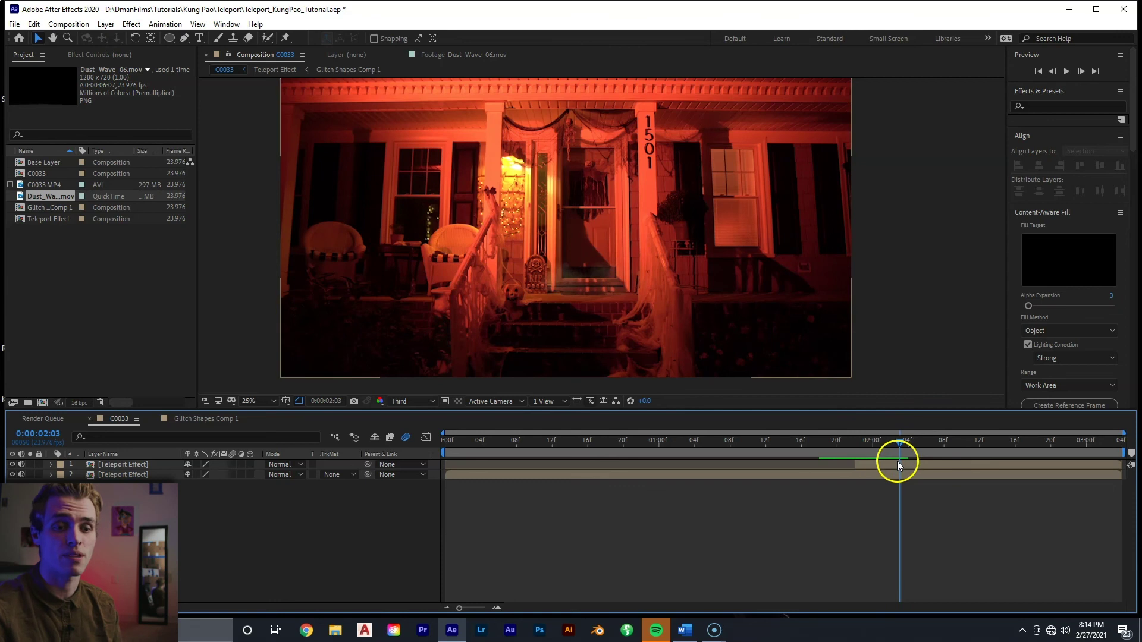
click(897, 462)
key(ctrl+shift+d)
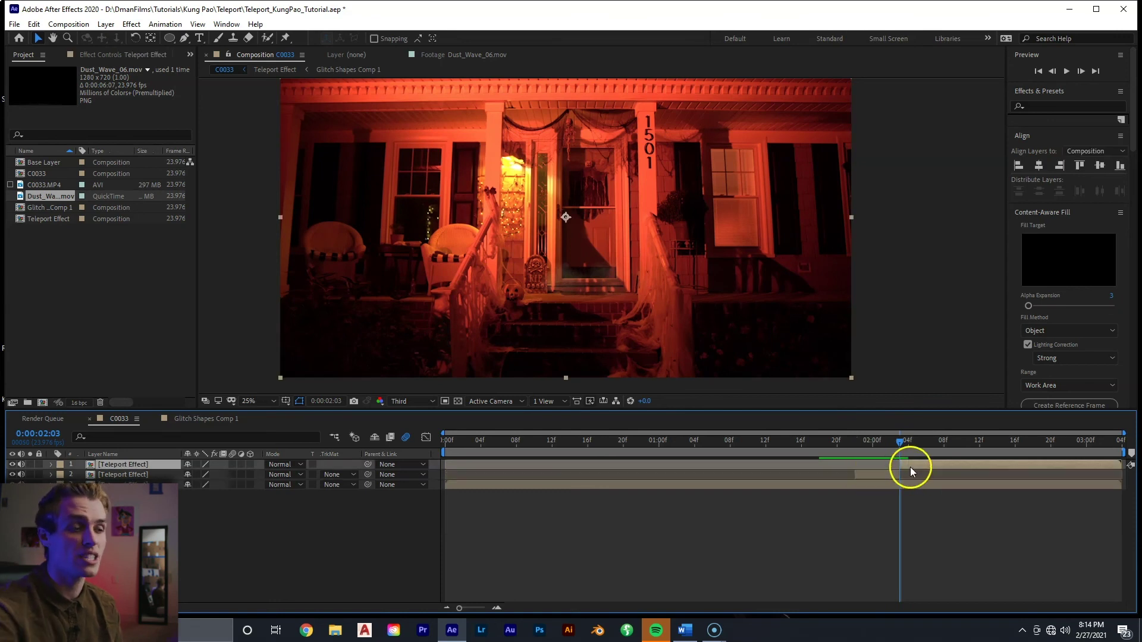
key(Delete)
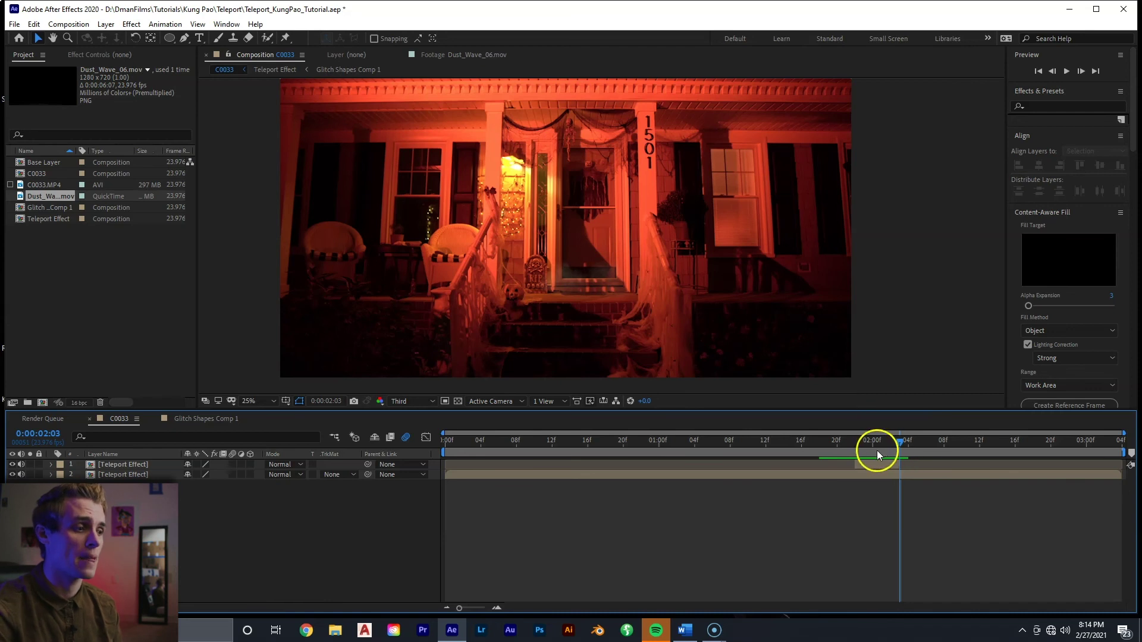
Step: Add the expression wiggle (25,25) to the Position of the short Teleport Effect layer
click(862, 445)
click(863, 463)
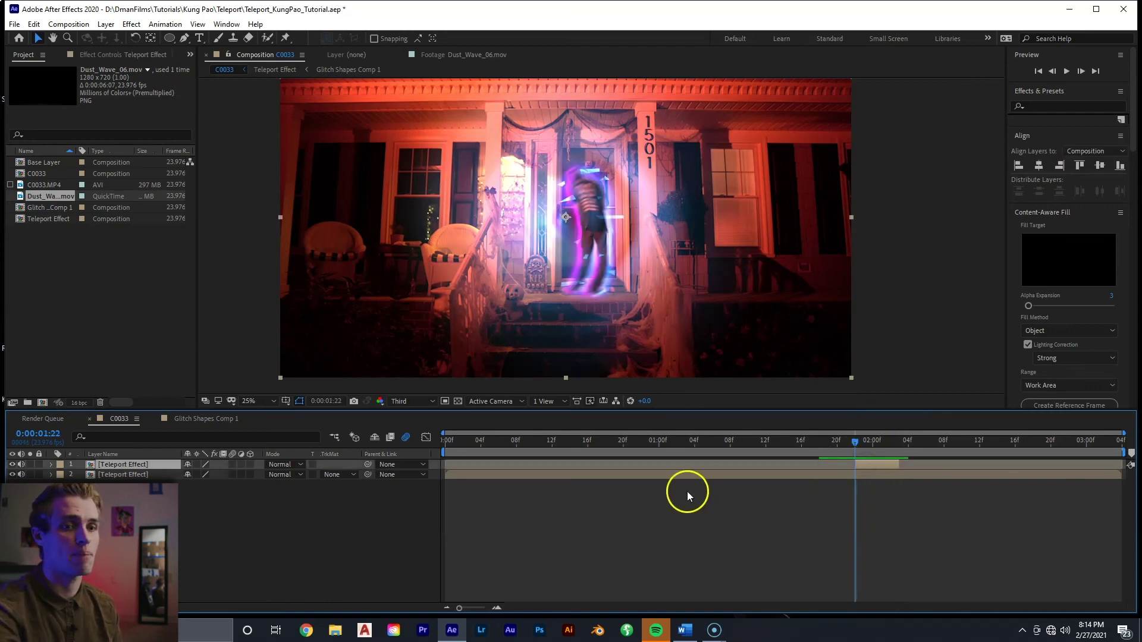
key(p)
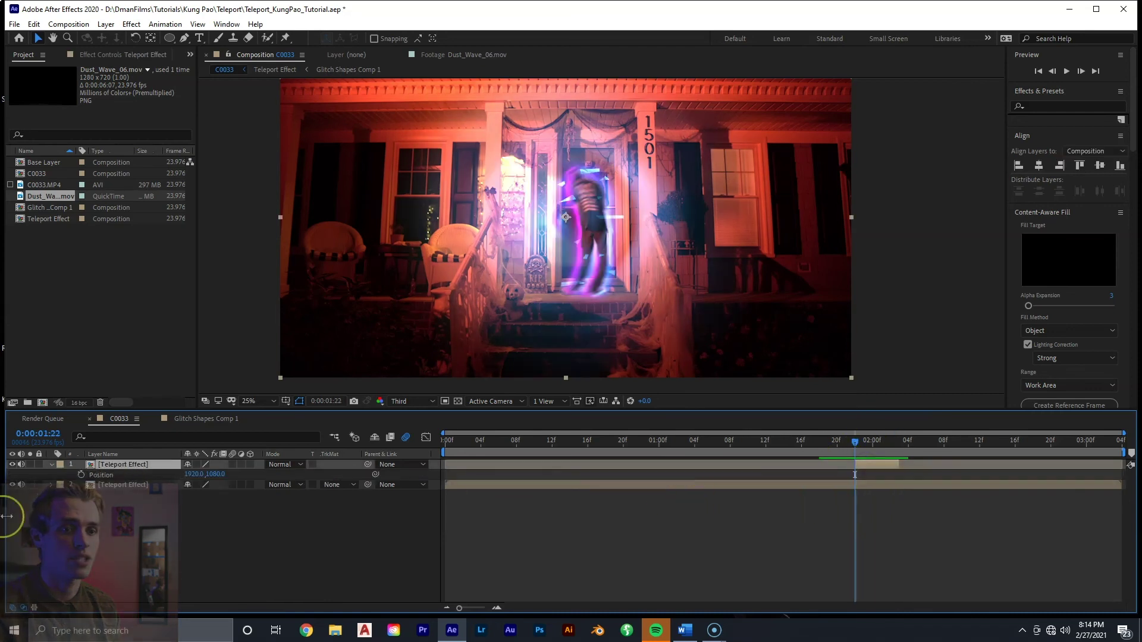
alt+click(81, 475)
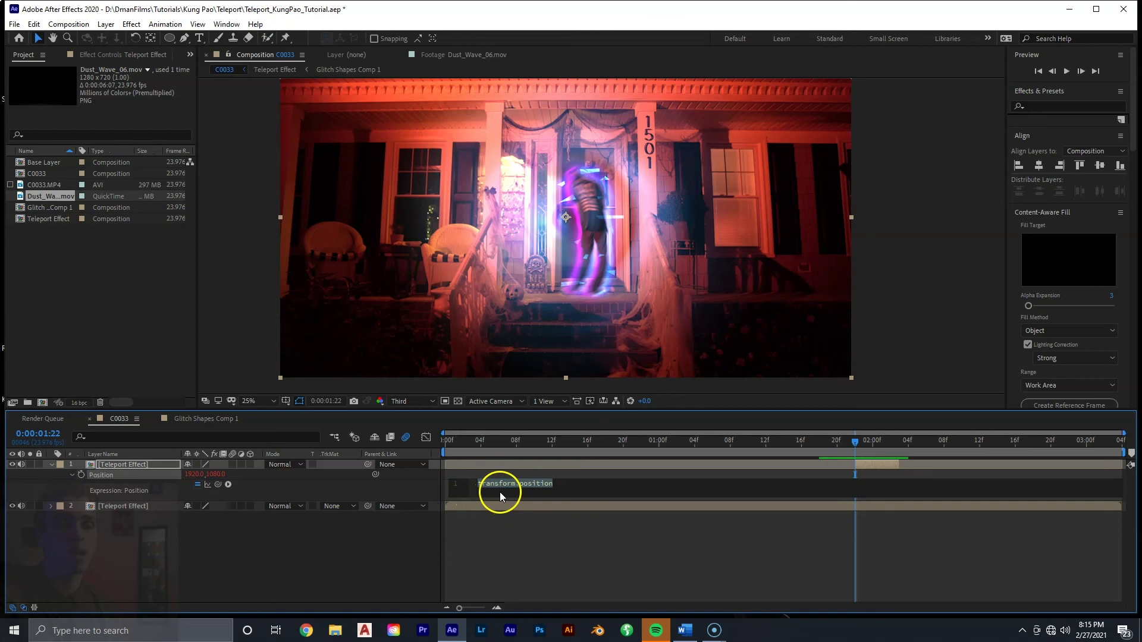
text(wiggle ()
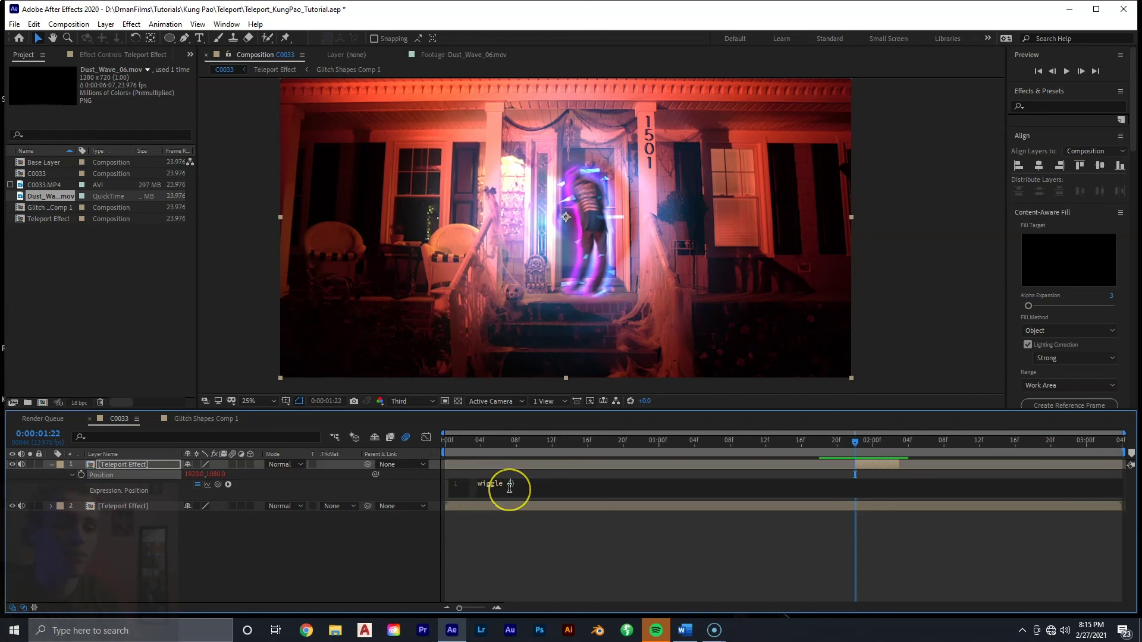
text(25,25))
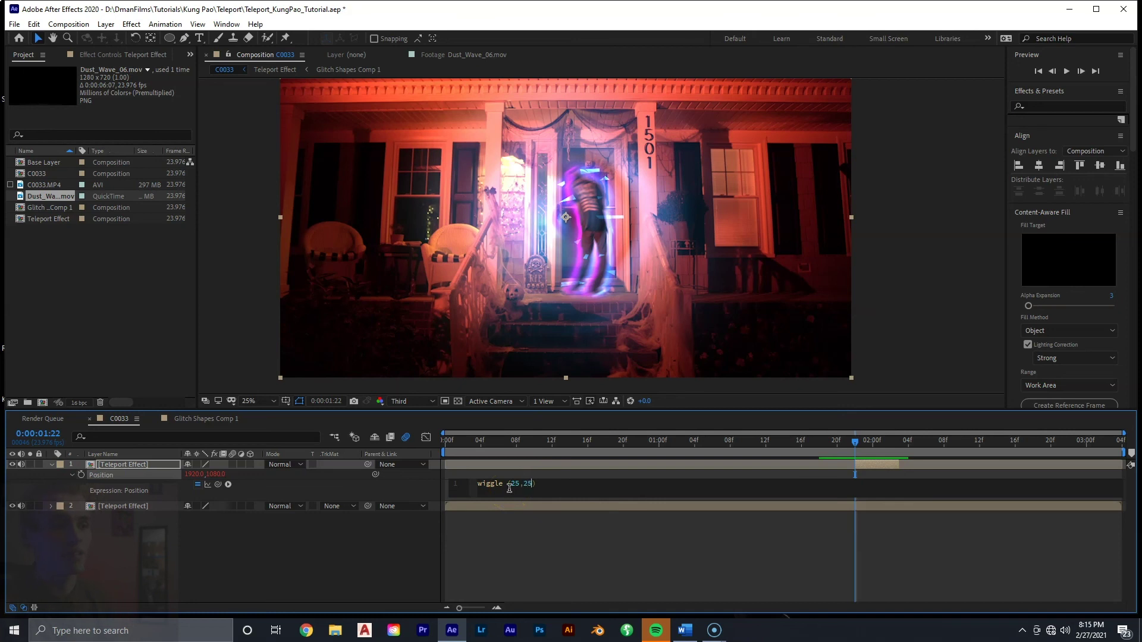
click(534, 542)
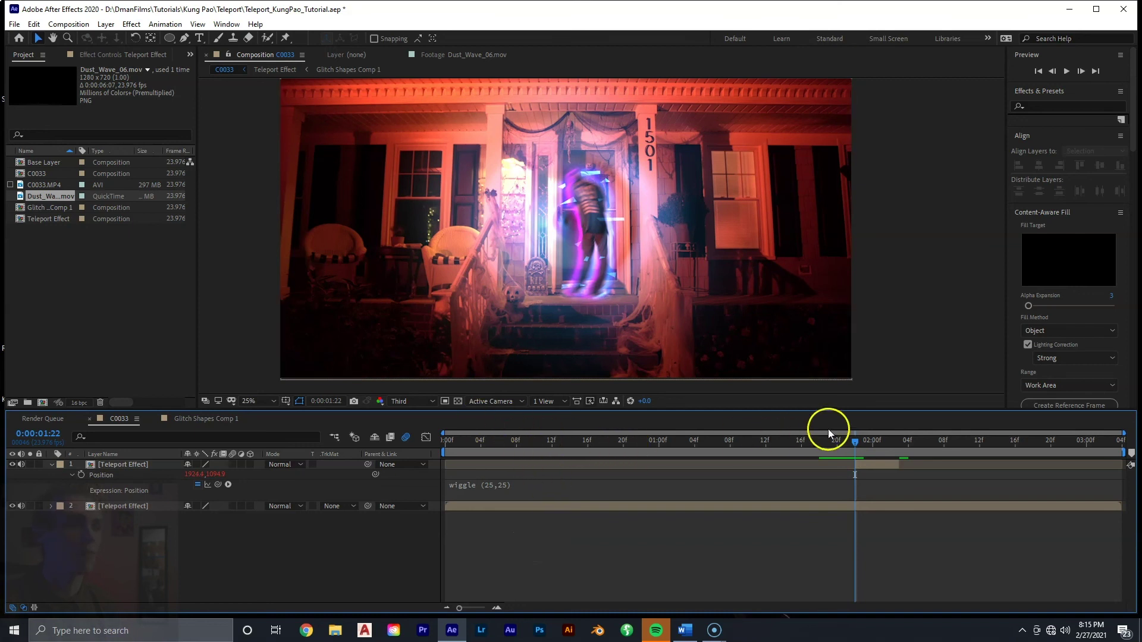
Step: Try extending the short Teleport Effect layer toward the end of the composition and preview the position shake
key(space)
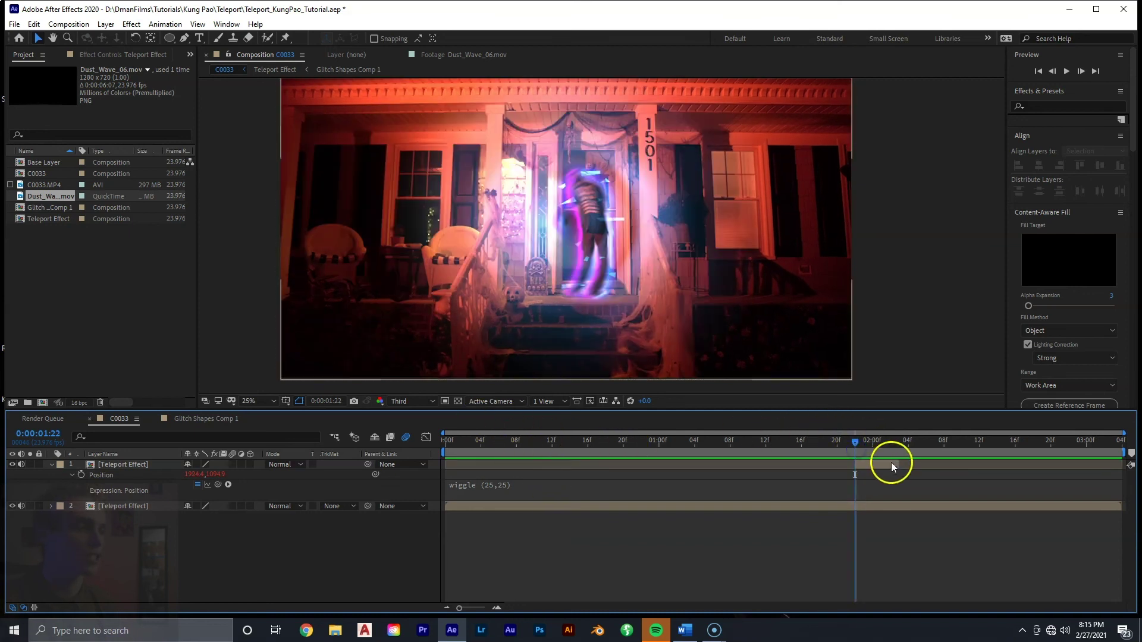
click(898, 463)
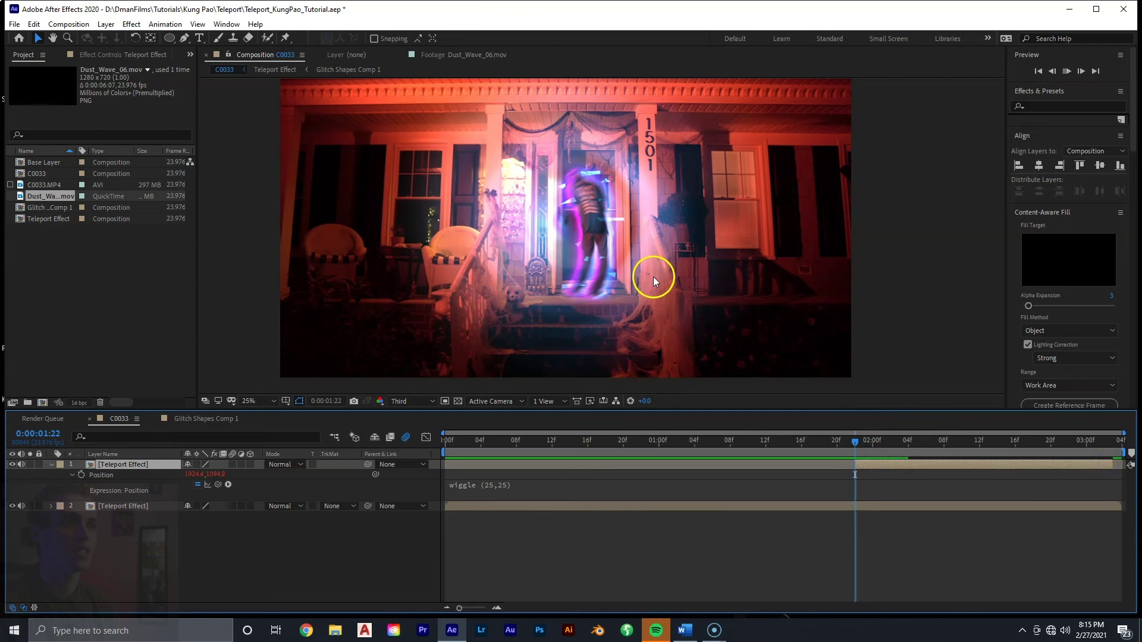
key(space)
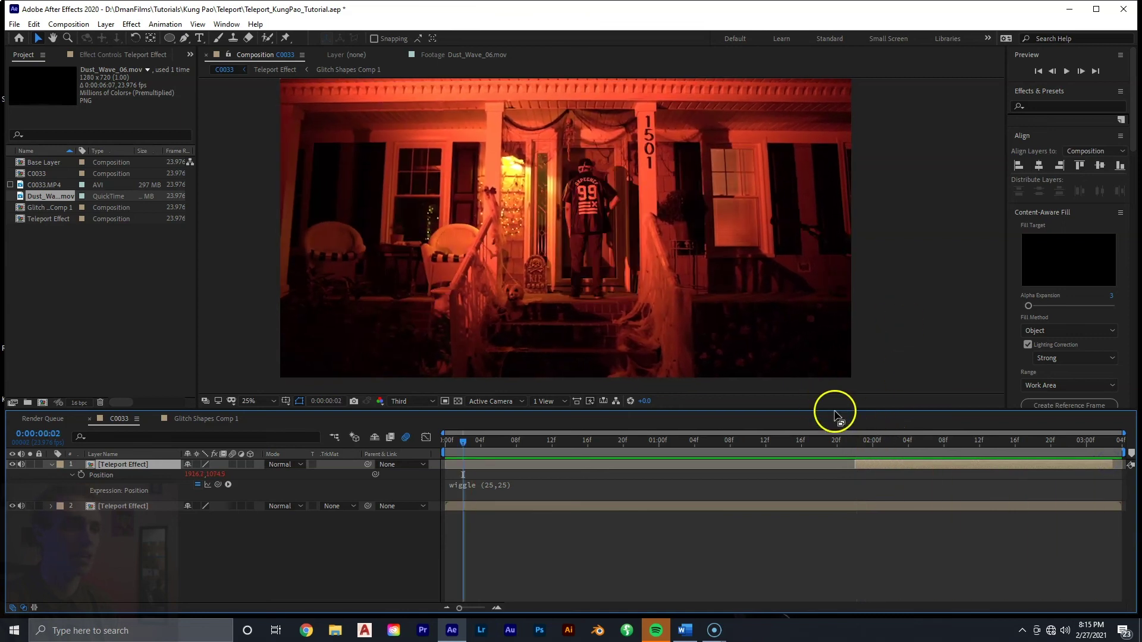
key(space)
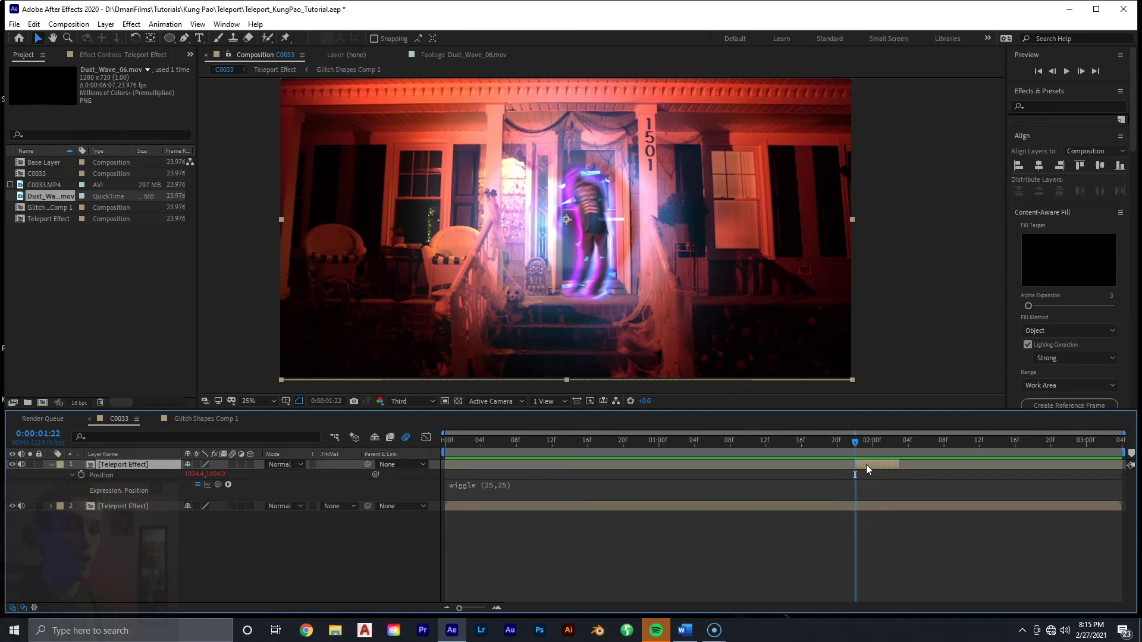
Step: Add the expression wiggle (3,5) to the Rotation of the short Teleport Effect layer and enable motion blur on it
key(r)
alt+click(81, 475)
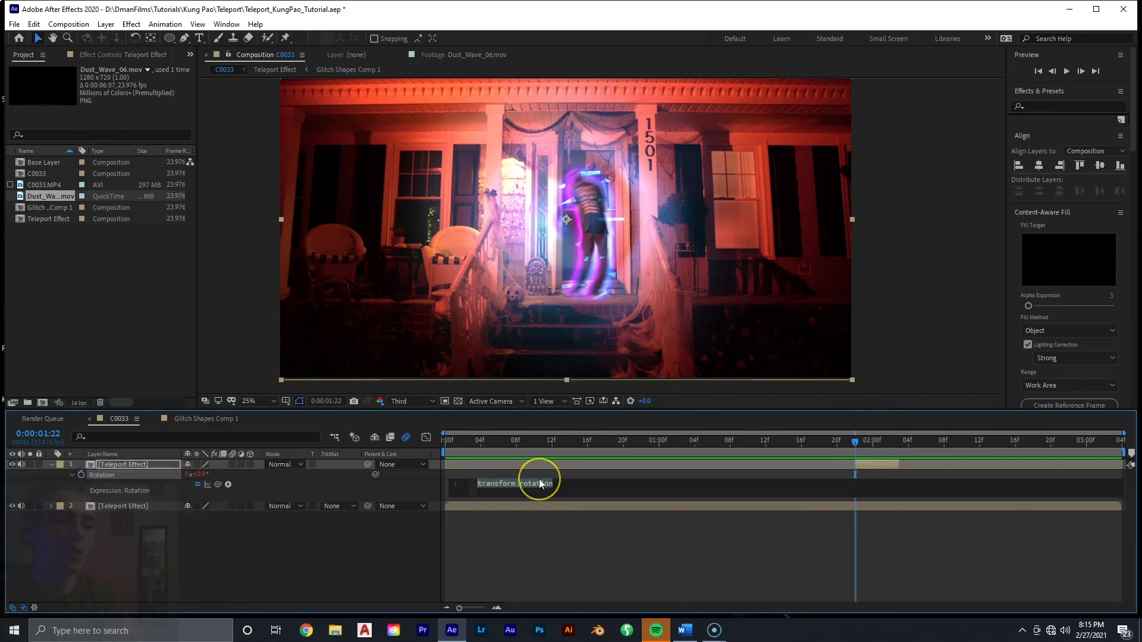
text(wiggle (3,5)
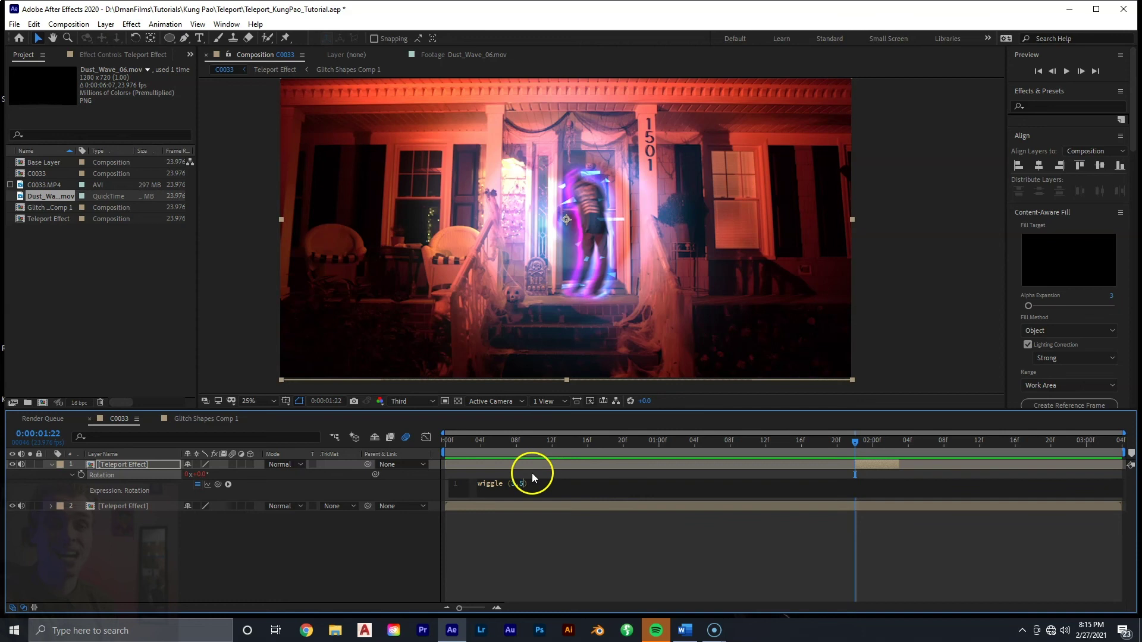
click(853, 454)
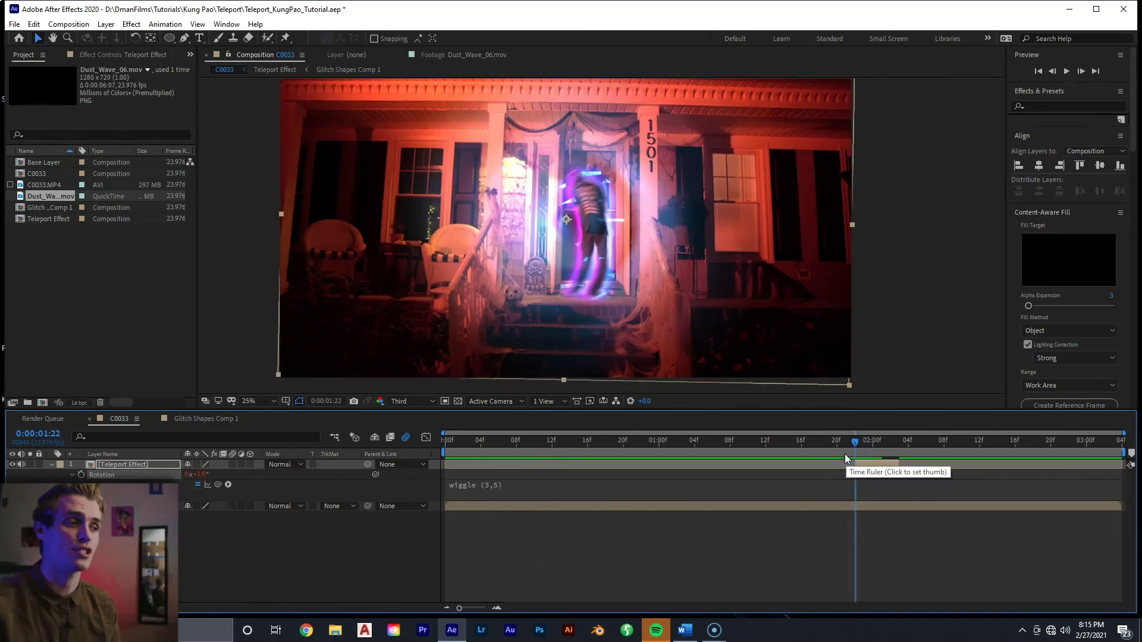
click(232, 464)
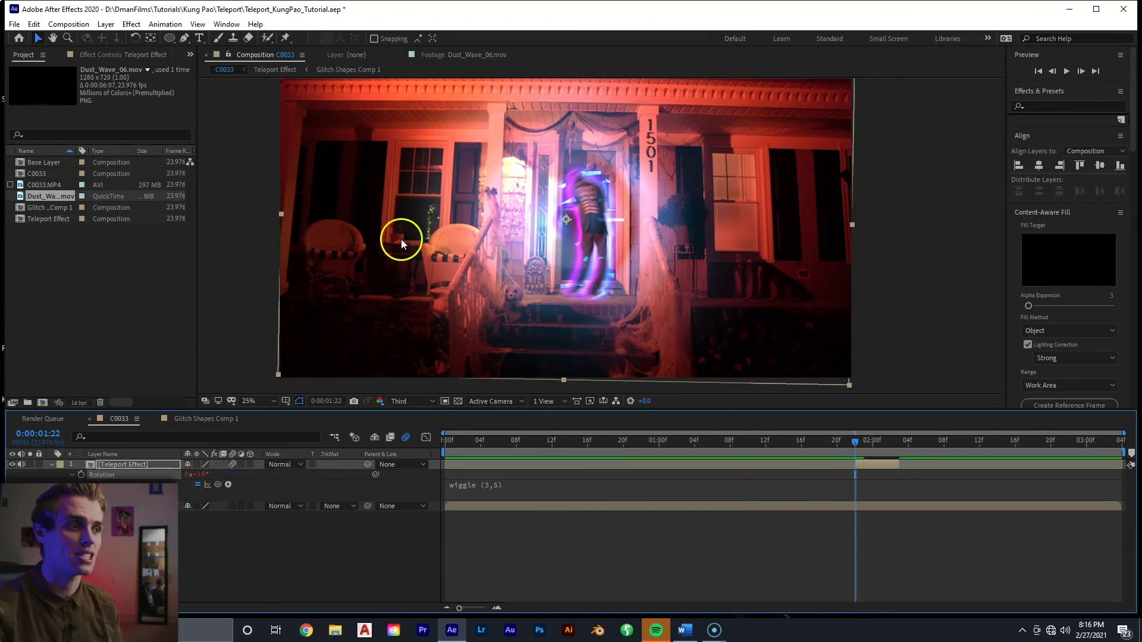
Step: Solo the short Teleport Effect layer and examine its corners and edges against the composition frame
mouse_move(713, 287)
mouse_down()
mouse_move(681, 193)
mouse_move(649, 372)
mouse_move(632, 394)
mouse_up()
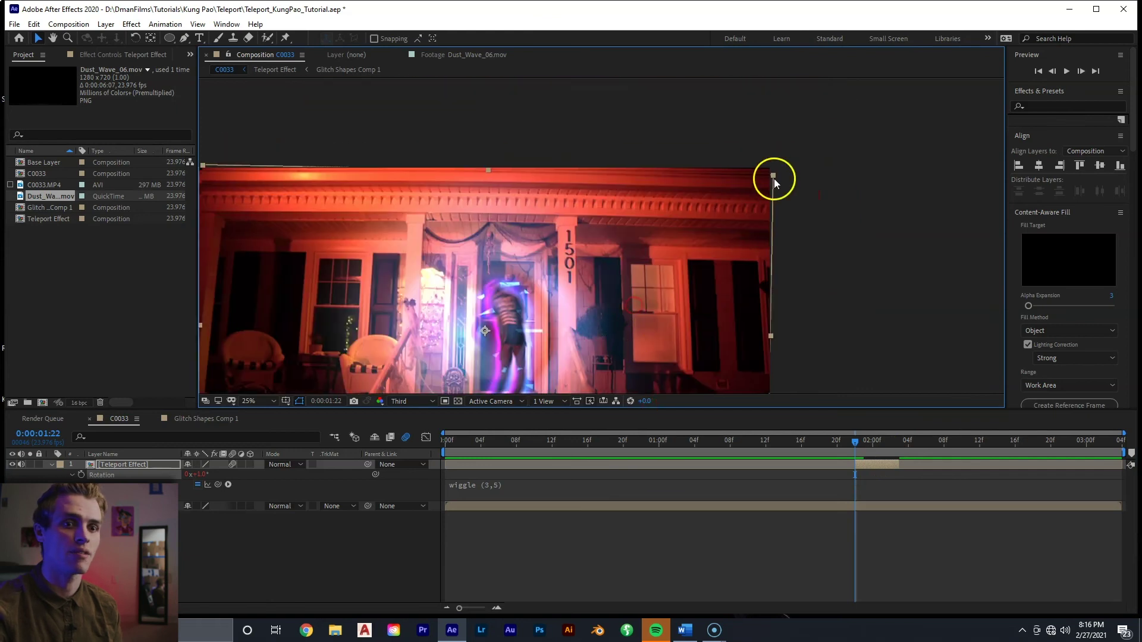
scroll(773, 178, up, 1)
drag(761, 190, 681, 304)
click(30, 464)
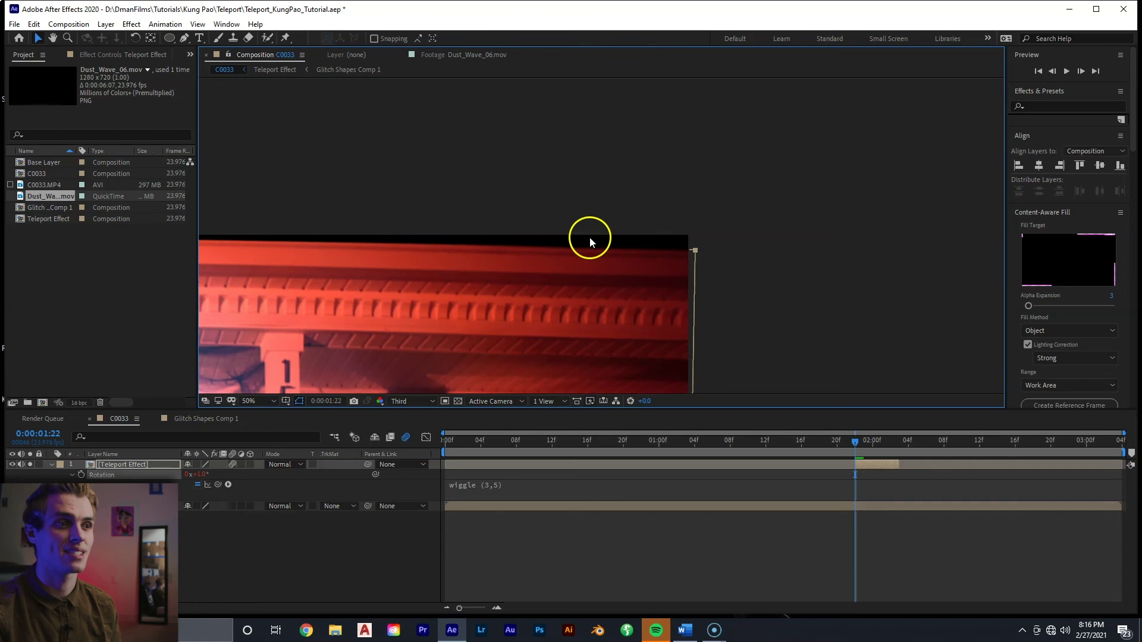
scroll(774, 198, down, 2)
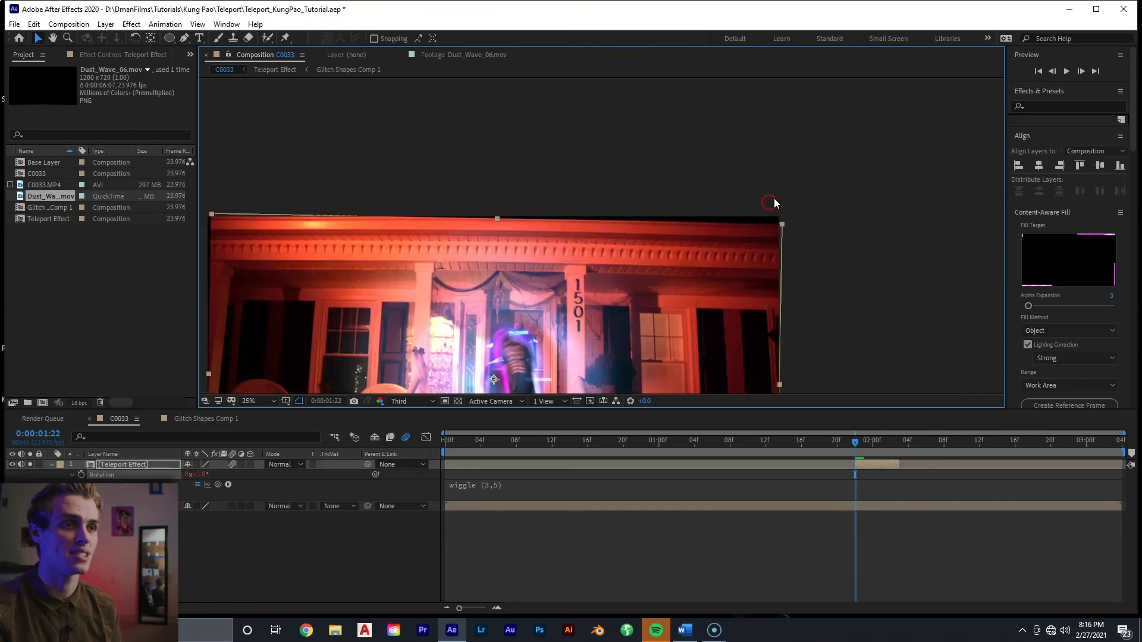
drag(520, 246, 519, 205)
key(ctrl+z)
scroll(702, 224, down, 1)
scroll(702, 225, up, 1)
drag(702, 225, 632, 135)
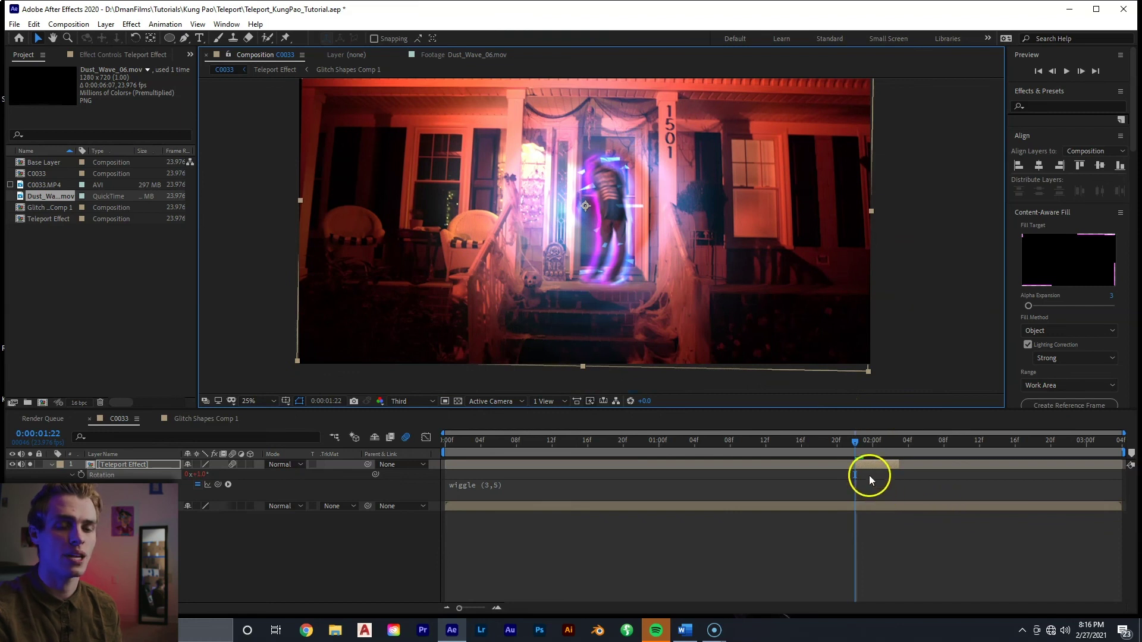
Step: Set the Scale of the short upper Teleport Effect layer to 103%
key(s)
click(221, 475)
text(103)
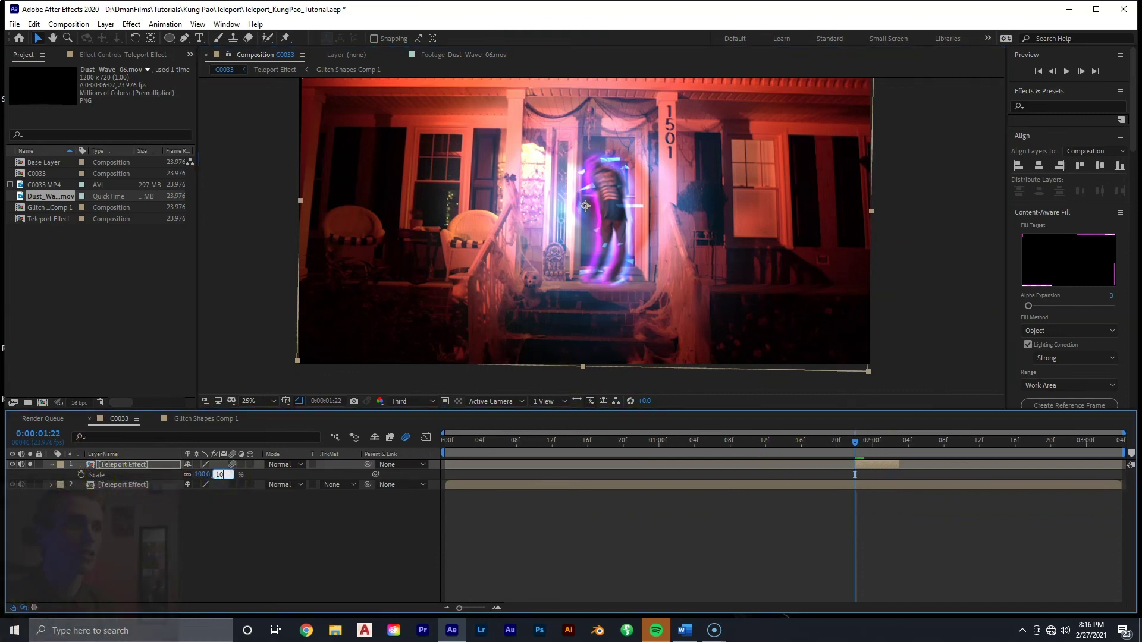
click(631, 585)
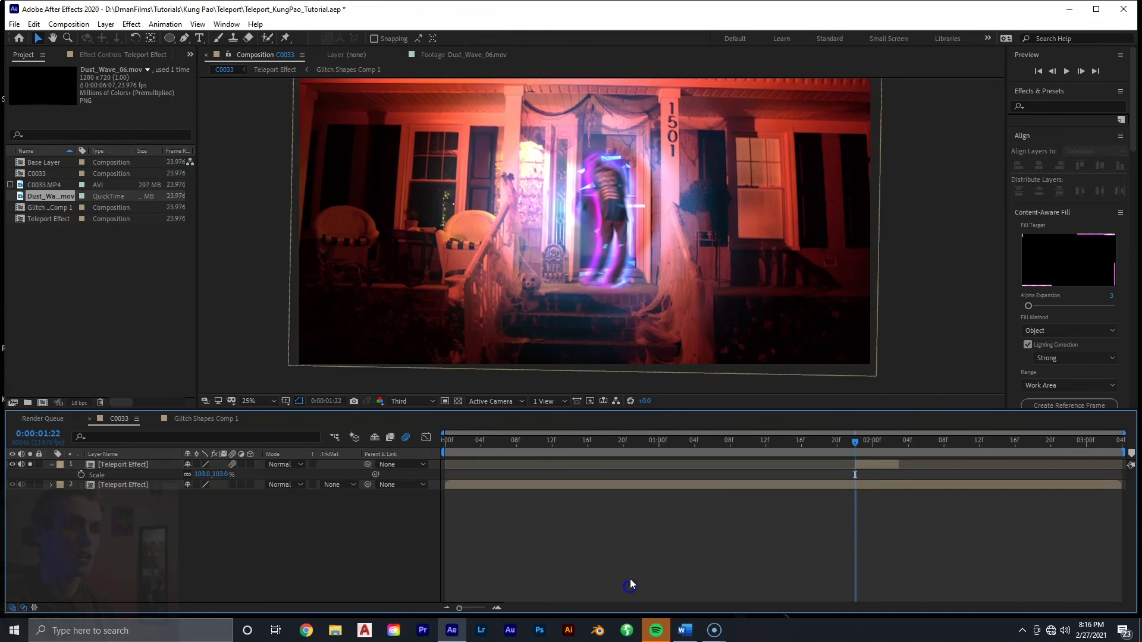
Step: Set the Scale of the full-length lower Teleport Effect layer to 103% to match the short layer
click(730, 483)
key(s)
click(222, 495)
text(103)
click(472, 564)
Step: Play back the C0033 composition to review the finished teleport and camera shake, and return to the first frame
click(714, 444)
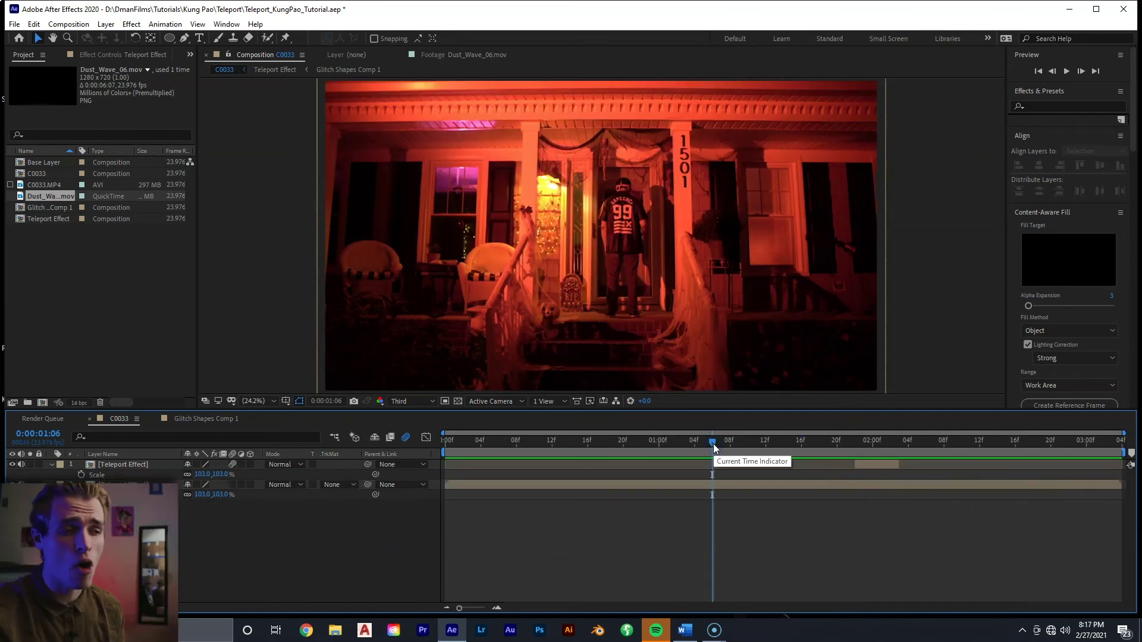
drag(713, 444, 674, 444)
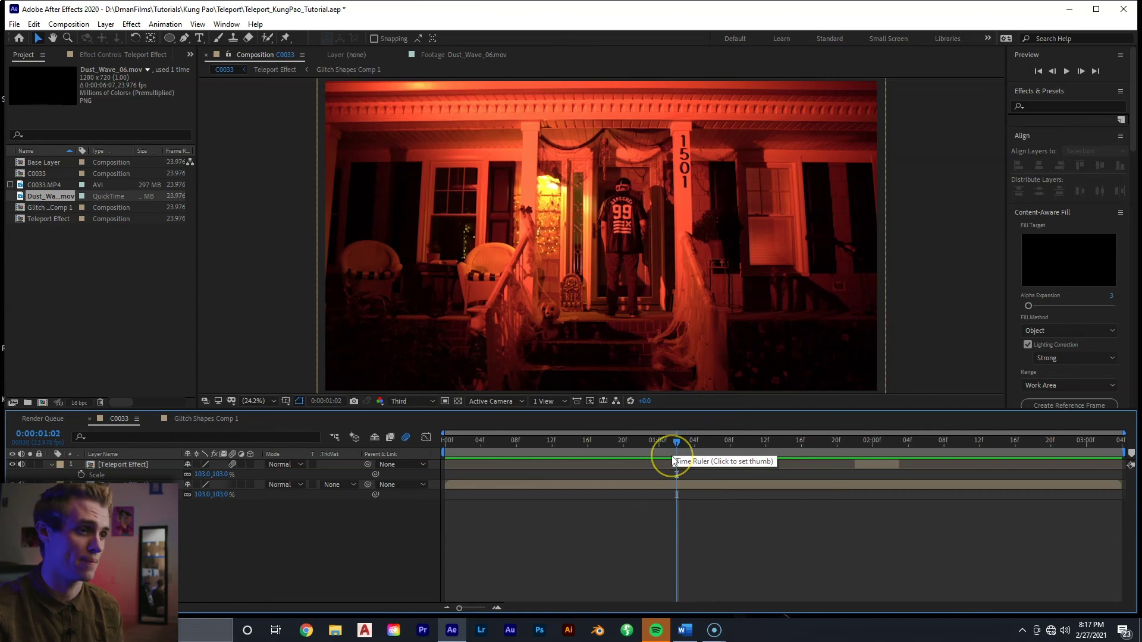
key(space)
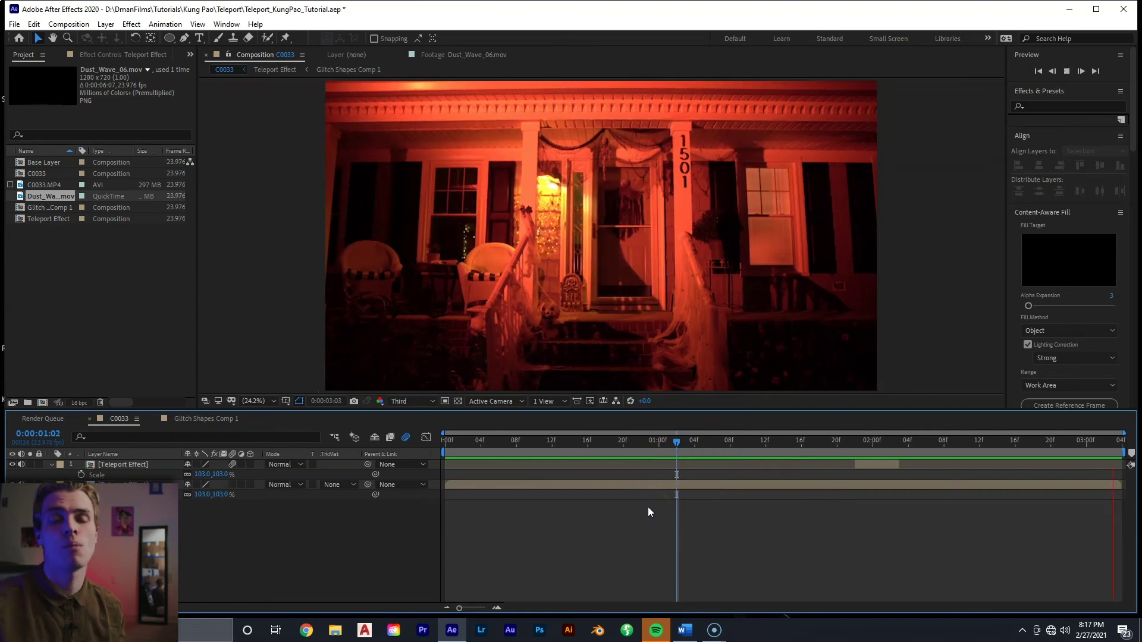
key(space)
key(Home)
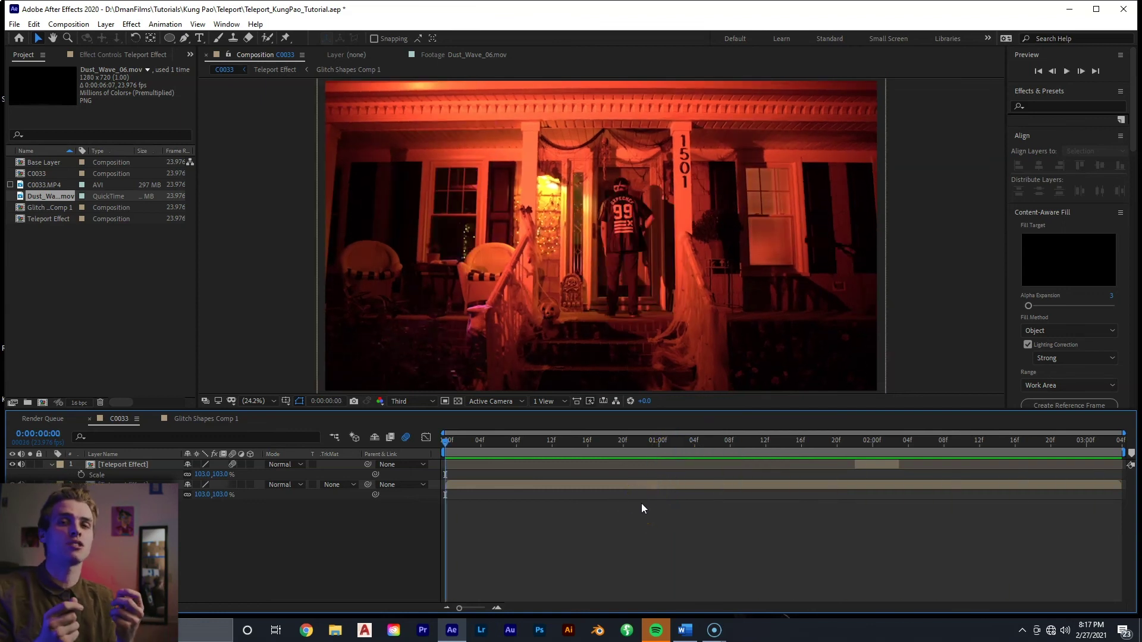